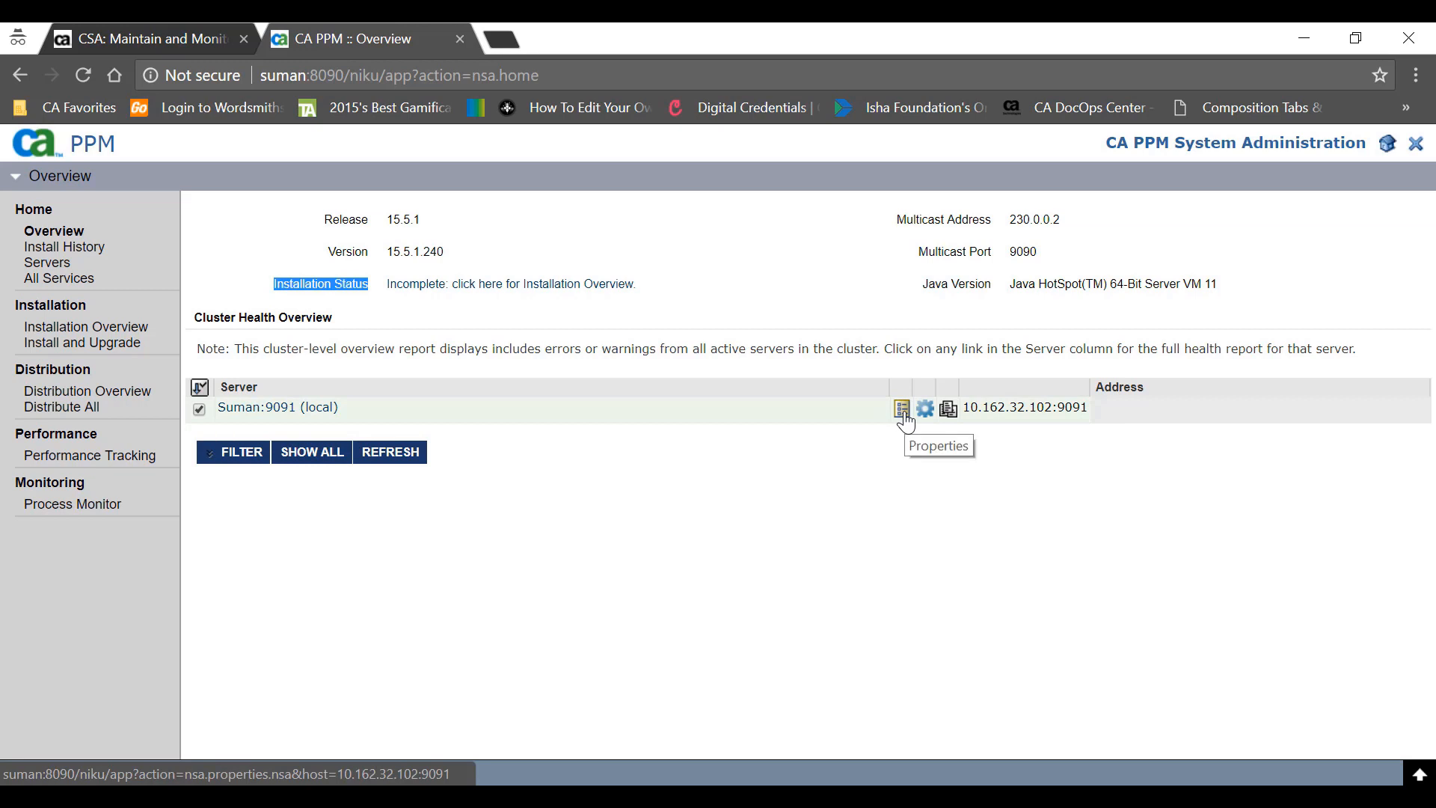
- Review the local server's CSA multicast address, then bring up its System properties
click(266, 412)
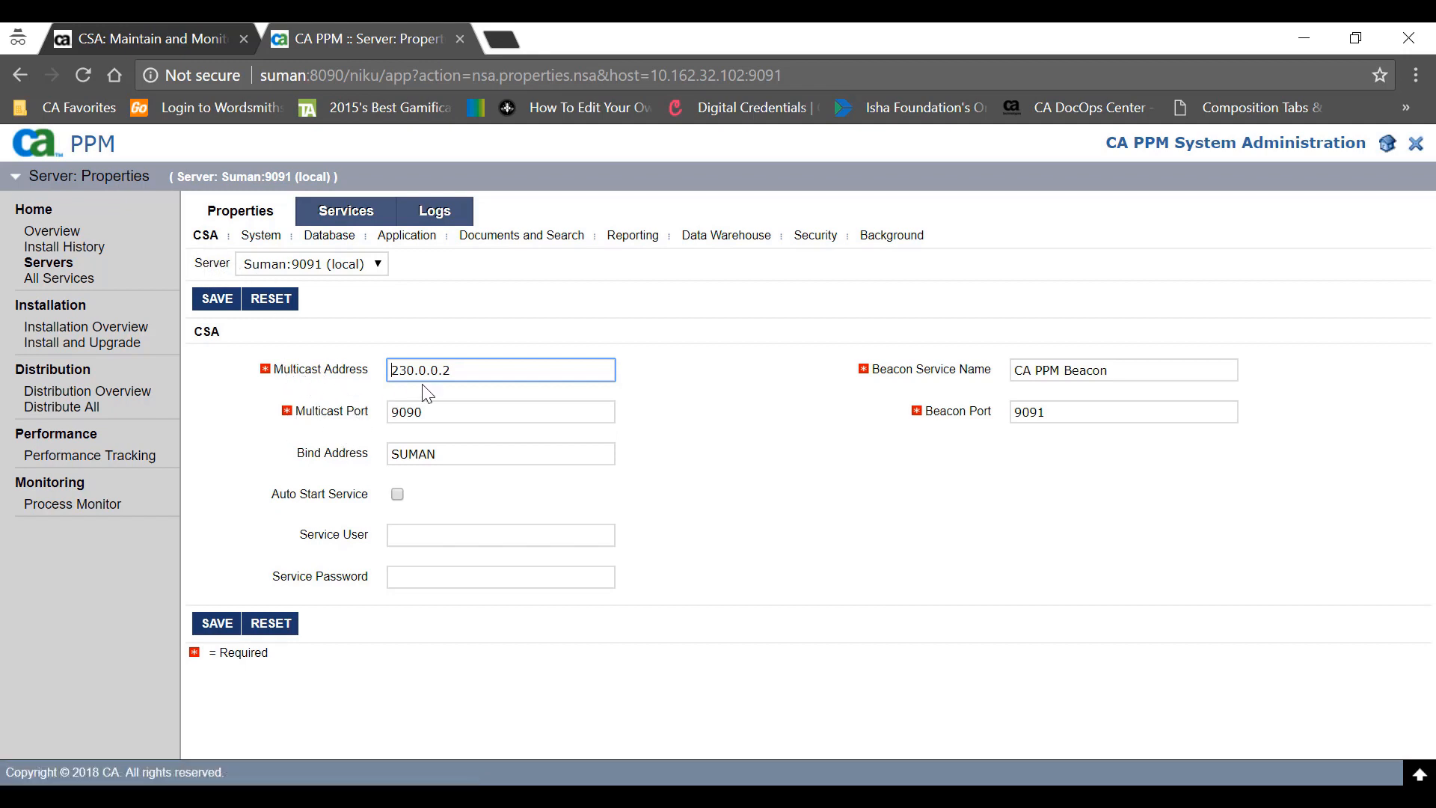
key(ctrl+a)
click(262, 238)
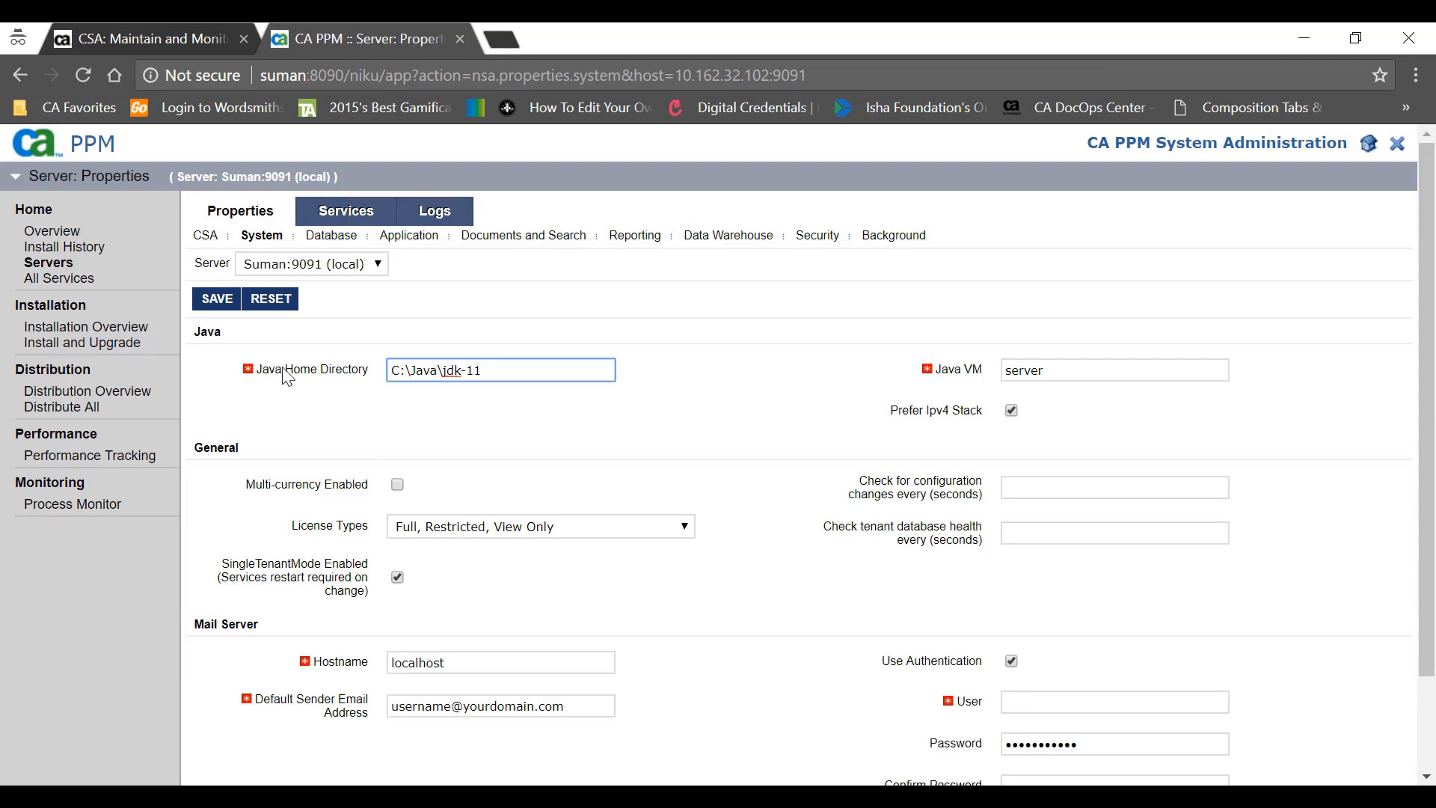
- Check the Java home path and leave the license types setting unchanged
drag(478, 370, 390, 367)
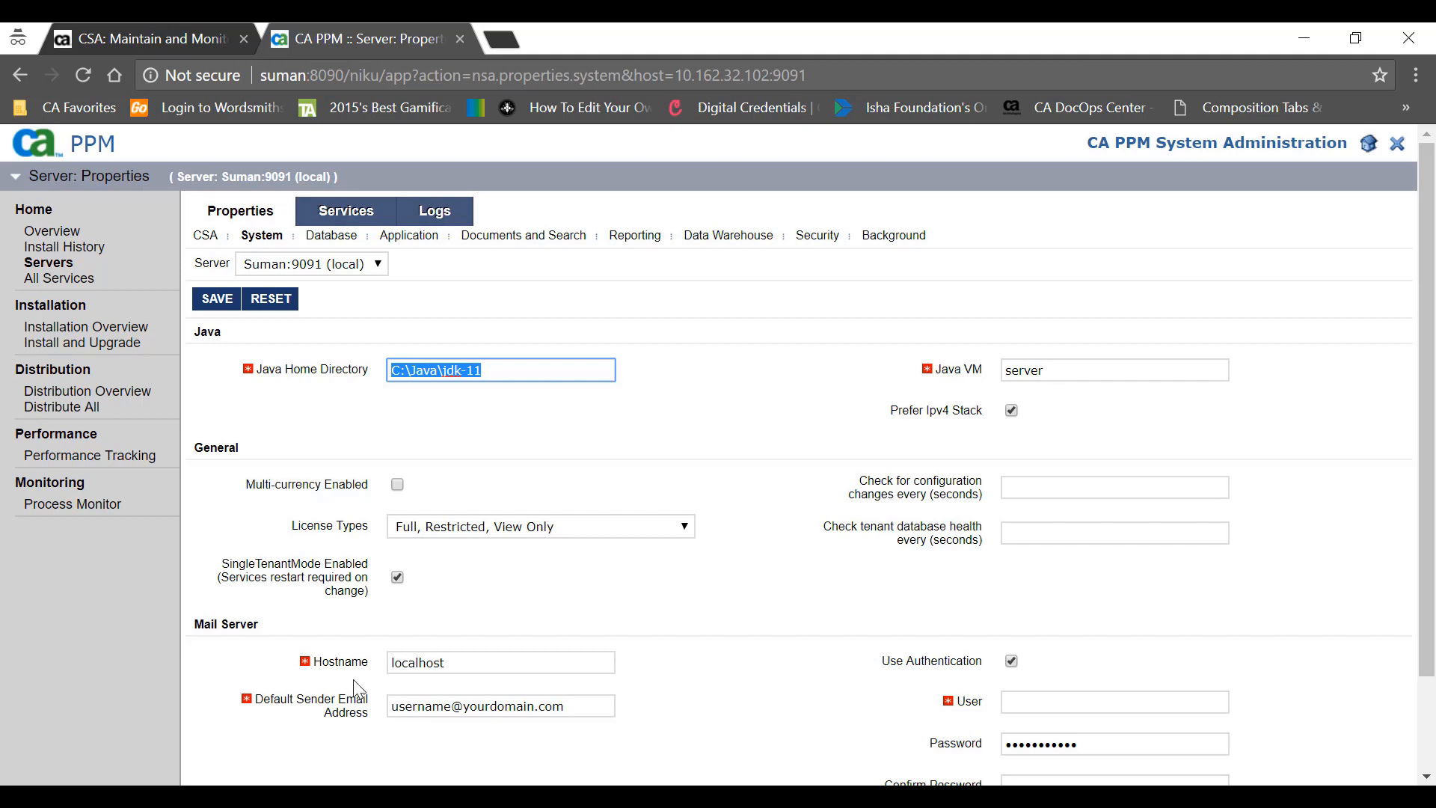
scroll(197, 450, down, 2)
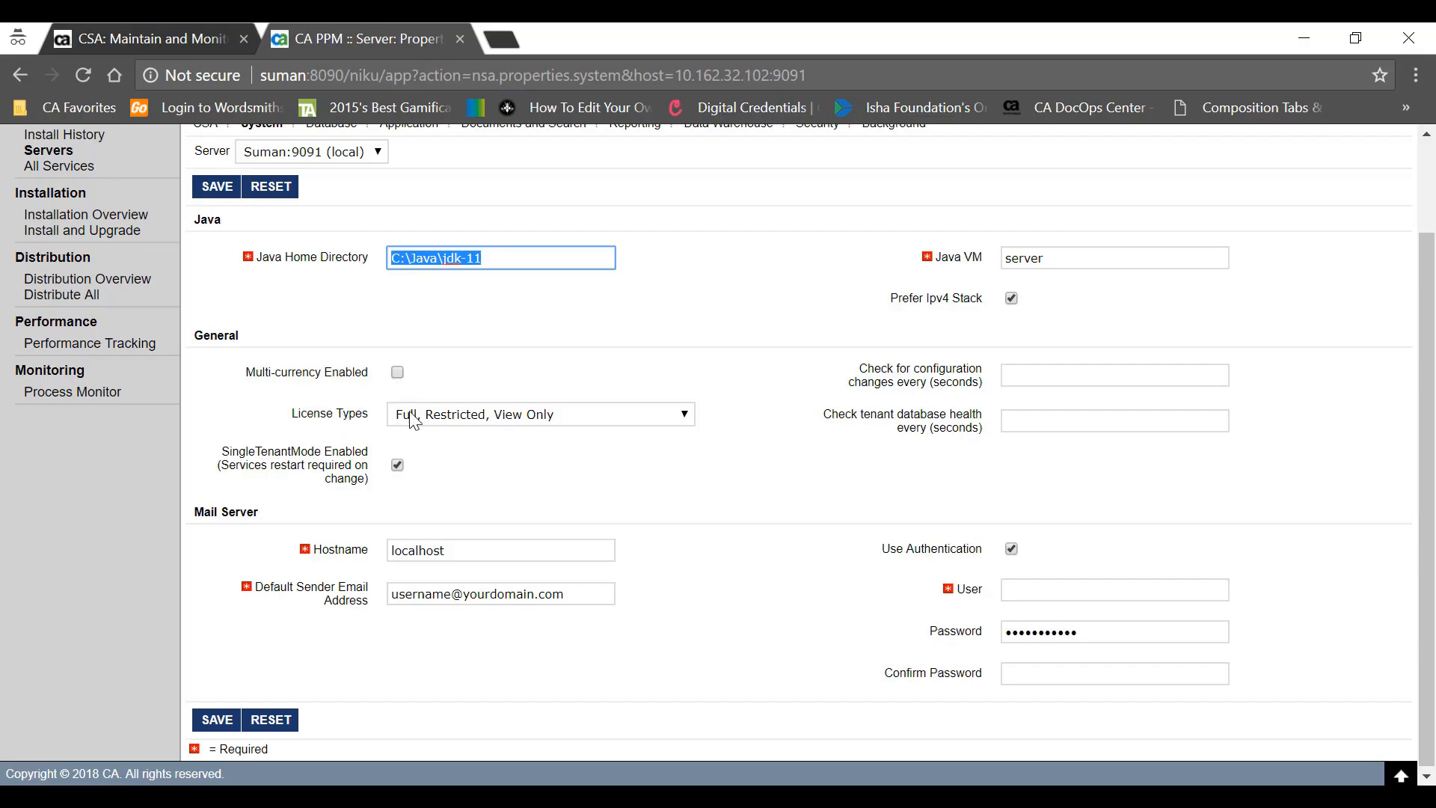
click(489, 416)
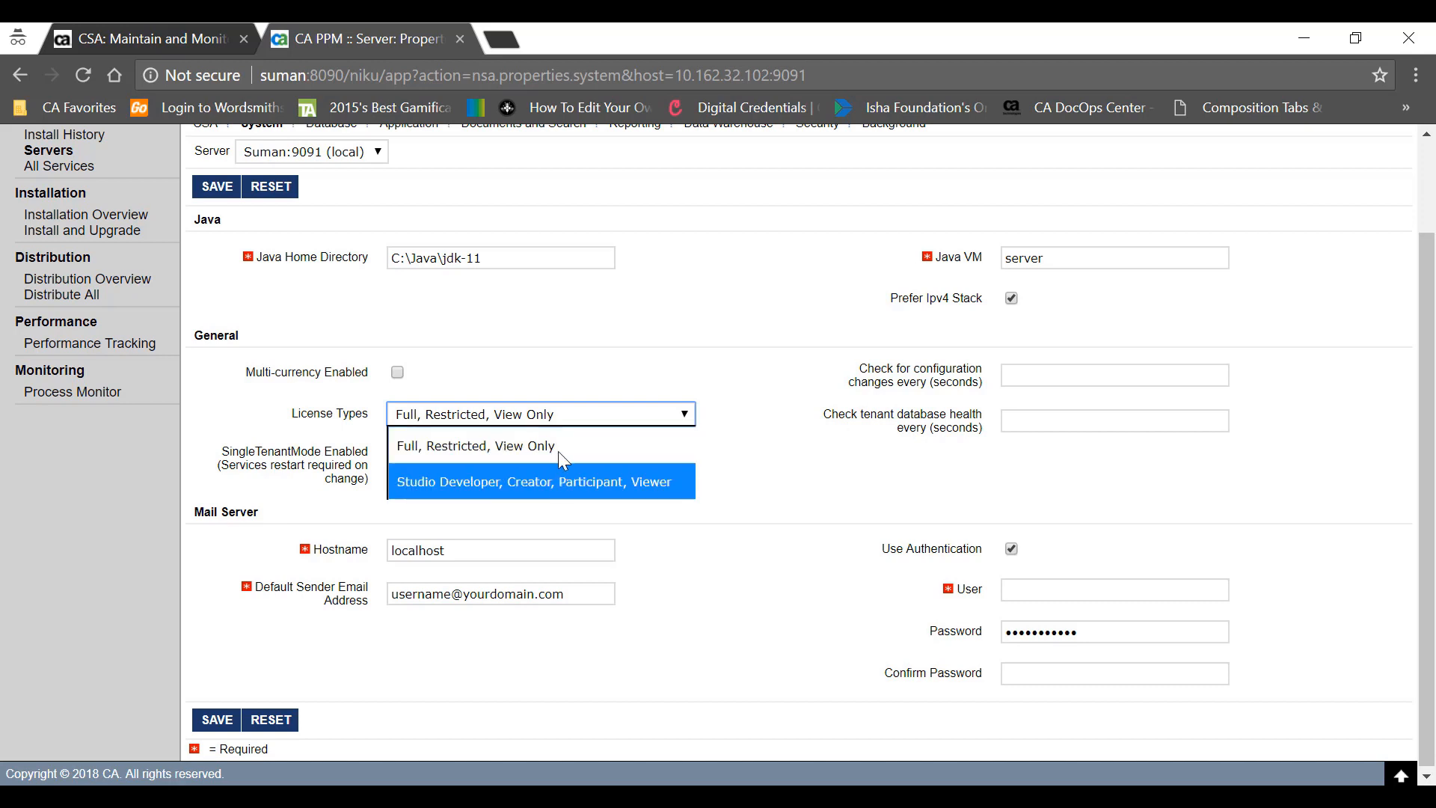
click(740, 430)
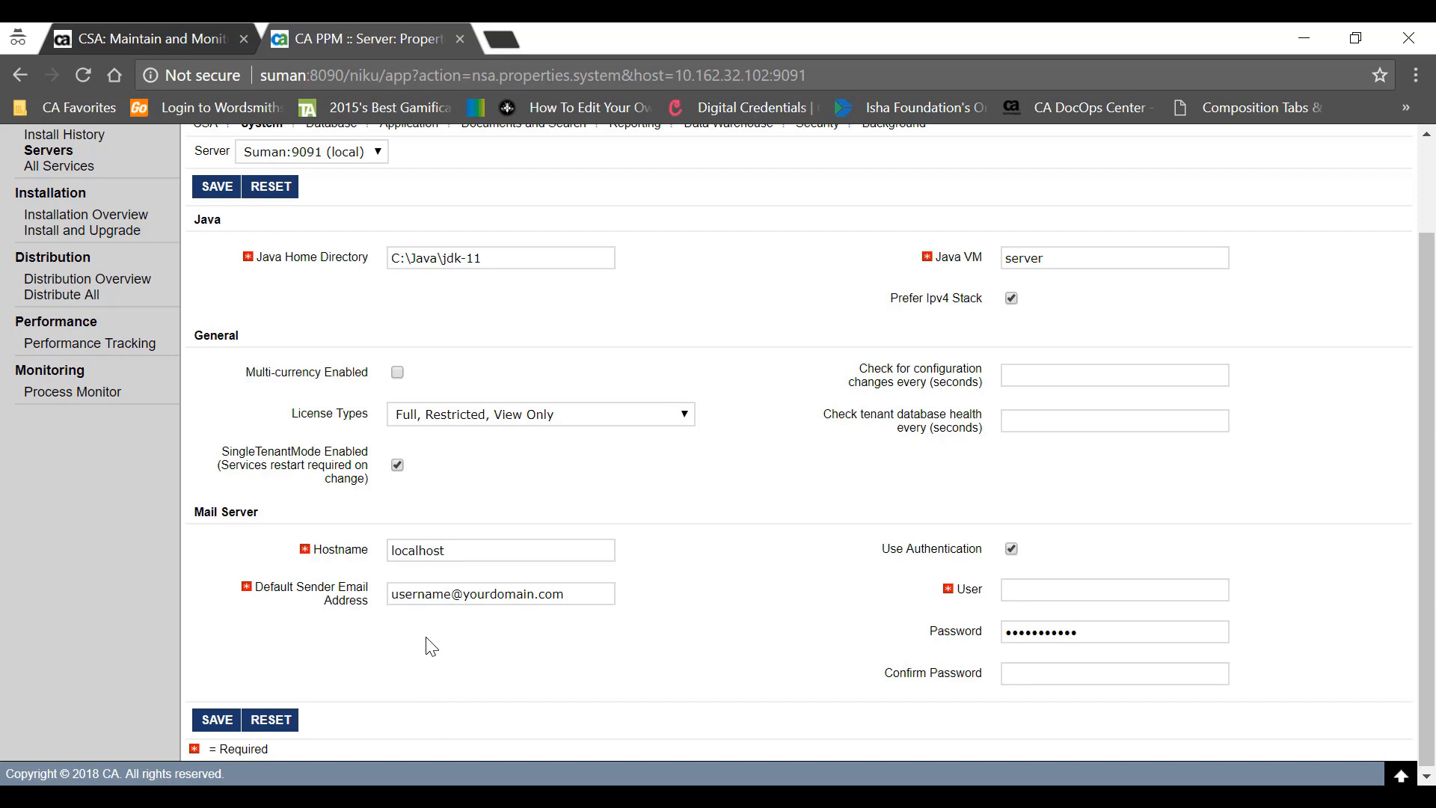
- Change the default sender email to an admin address, disable mail authentication, and save
drag(451, 593, 367, 580)
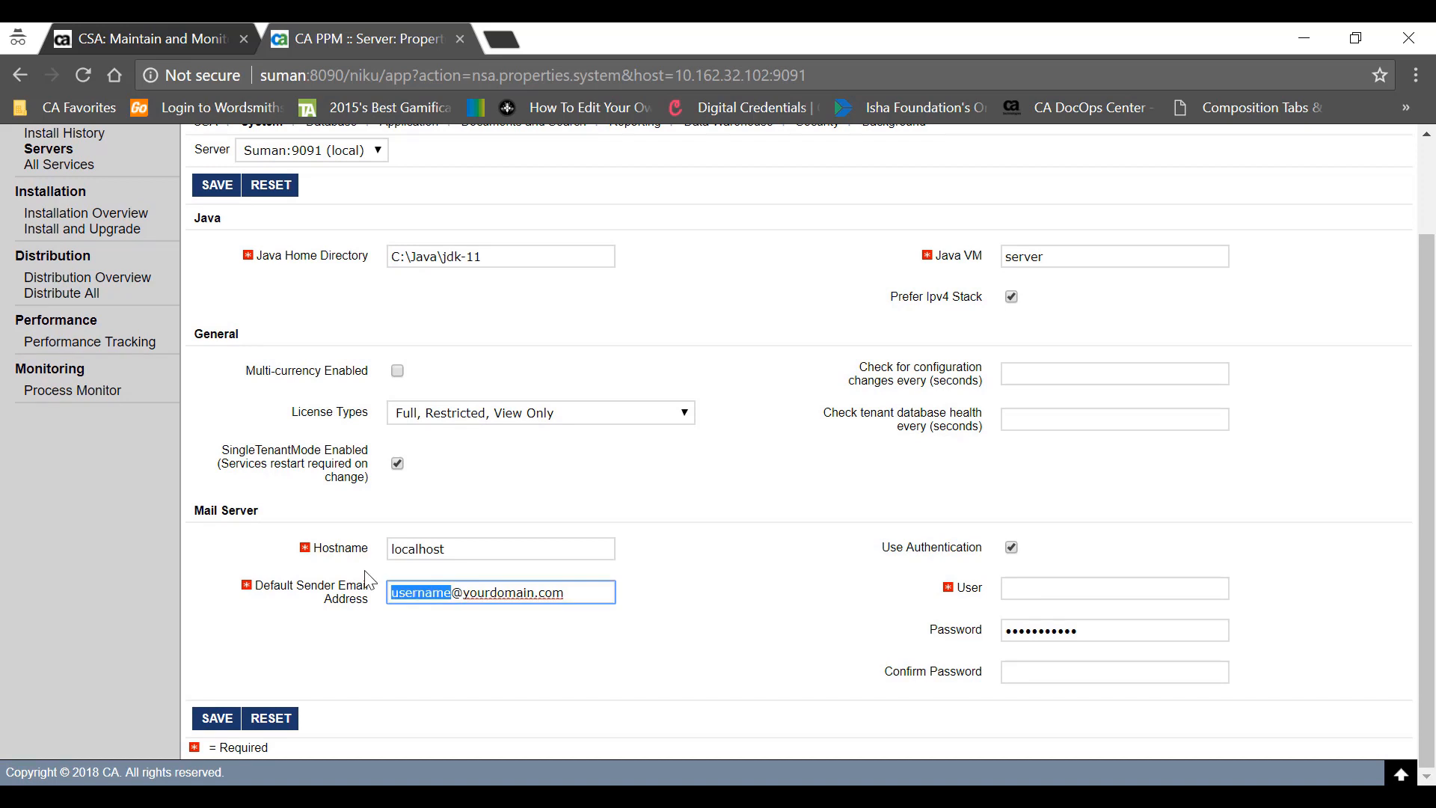
text(admin)
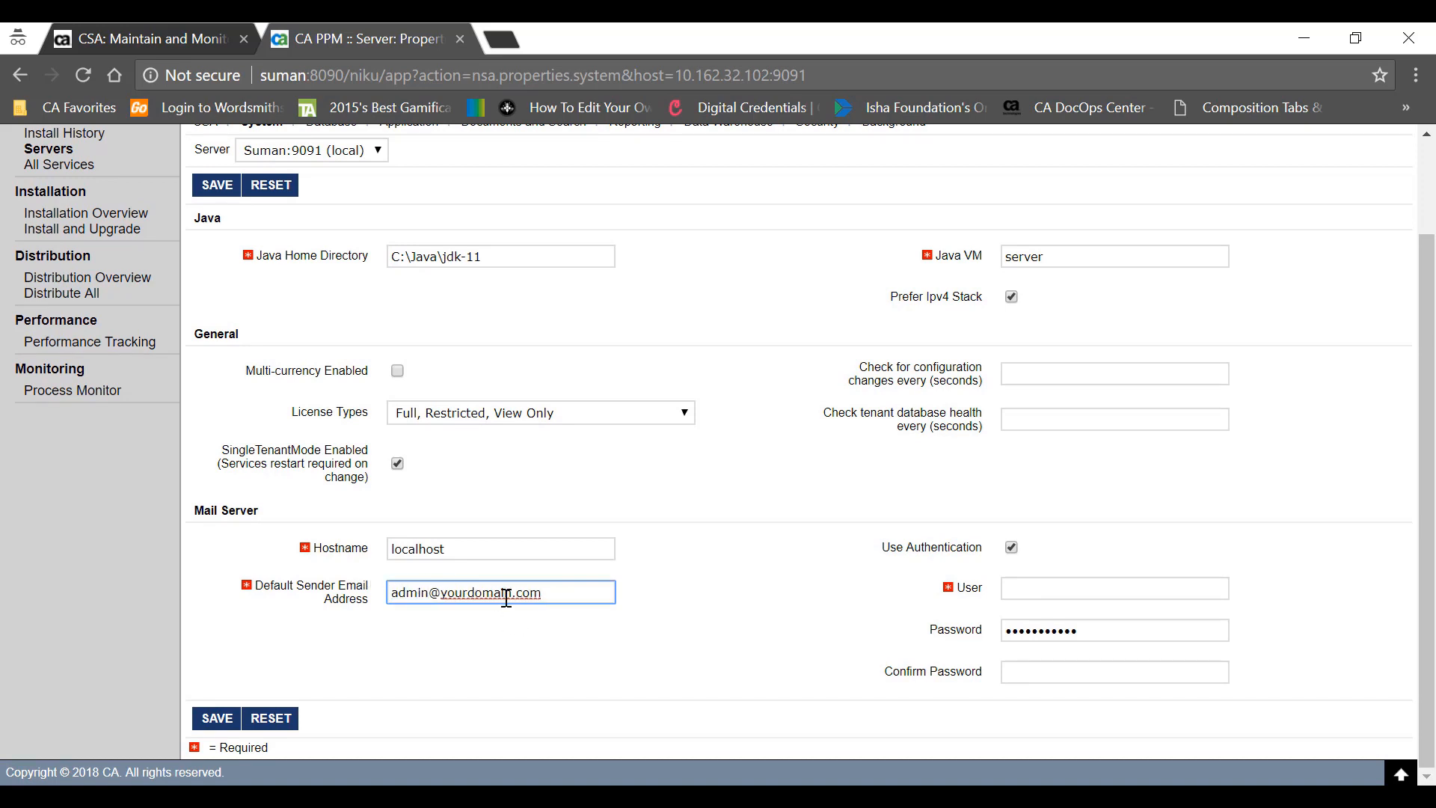
drag(513, 593, 443, 584)
text(broadcom)
click(1011, 547)
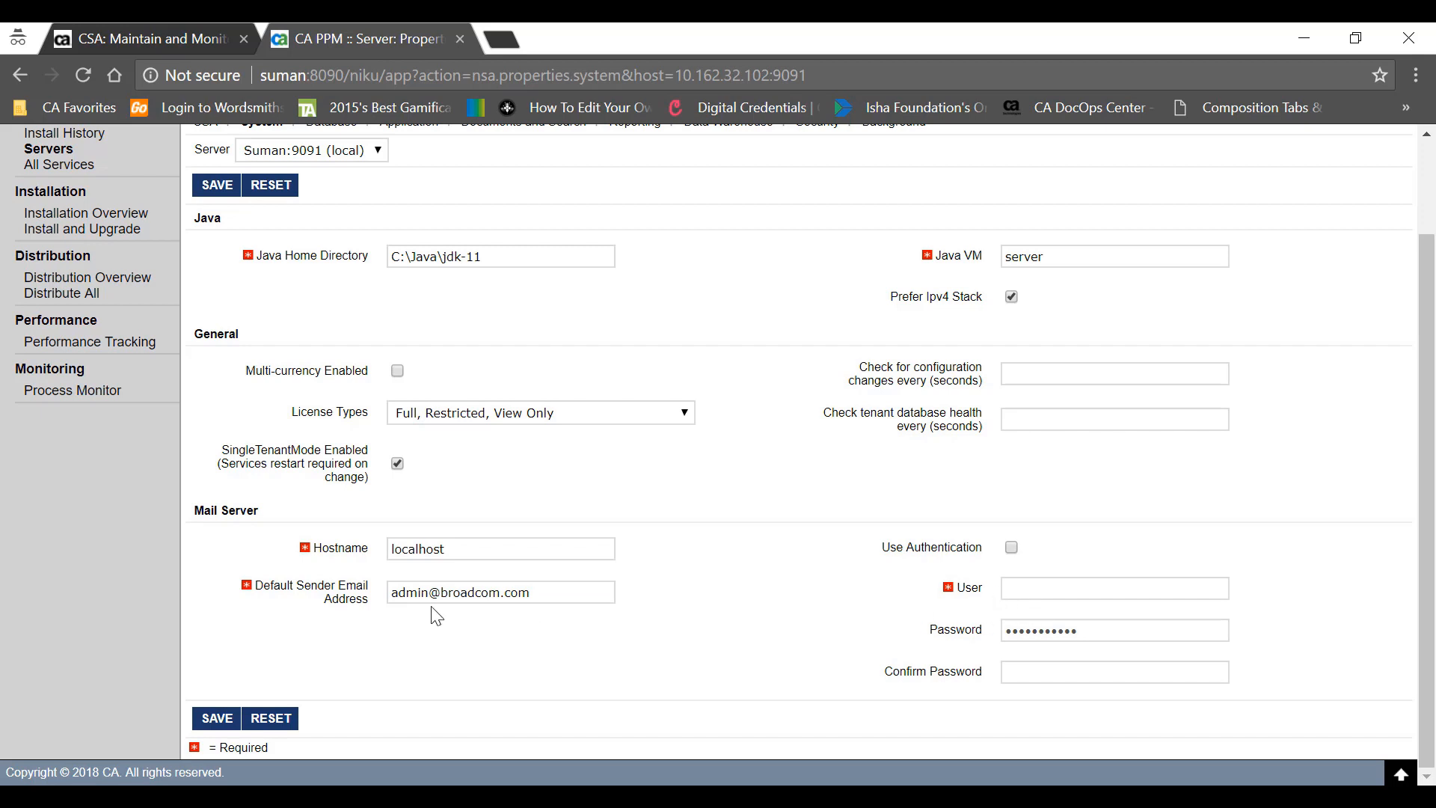
click(224, 720)
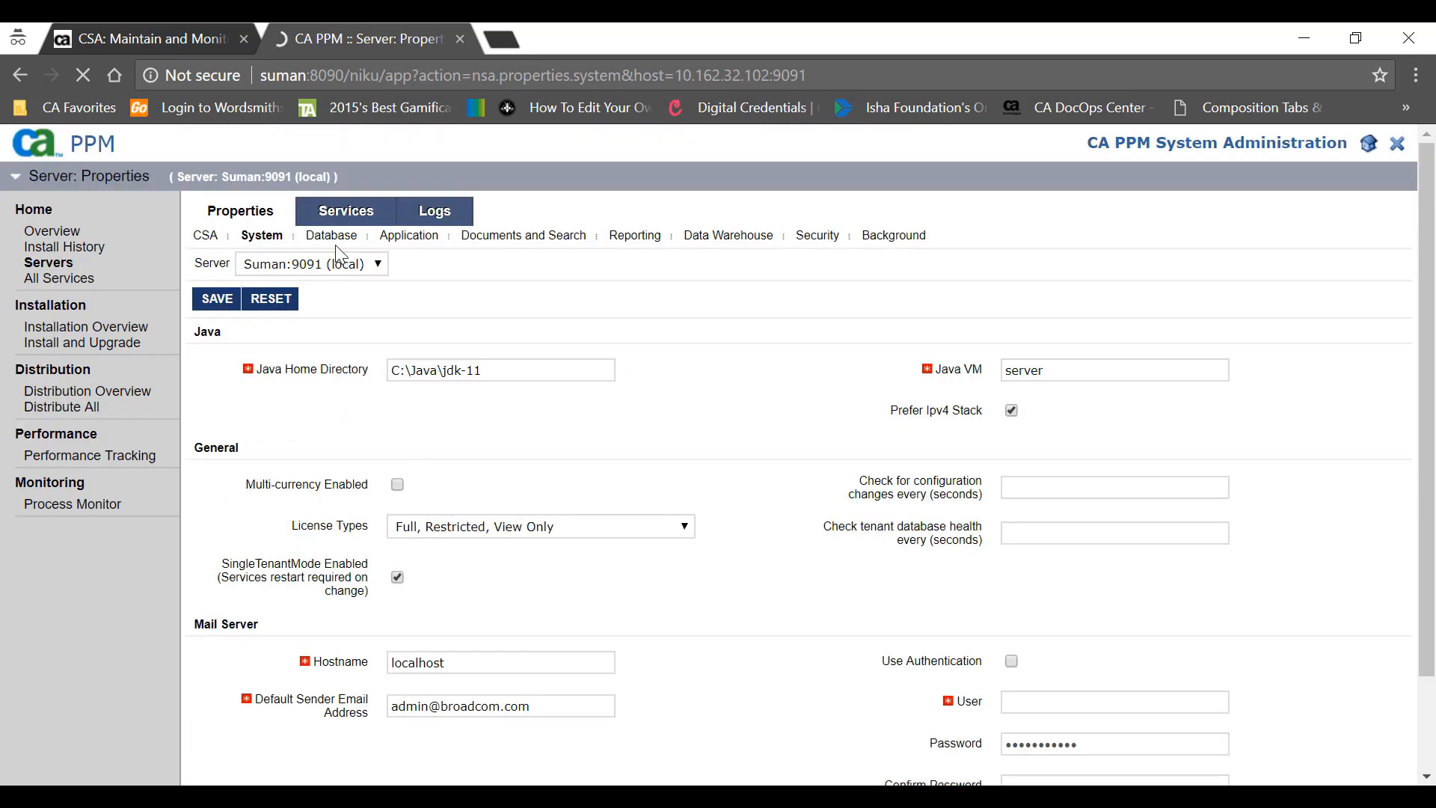
- Open the local server's Database properties and keep Oracle as the database vendor
click(341, 238)
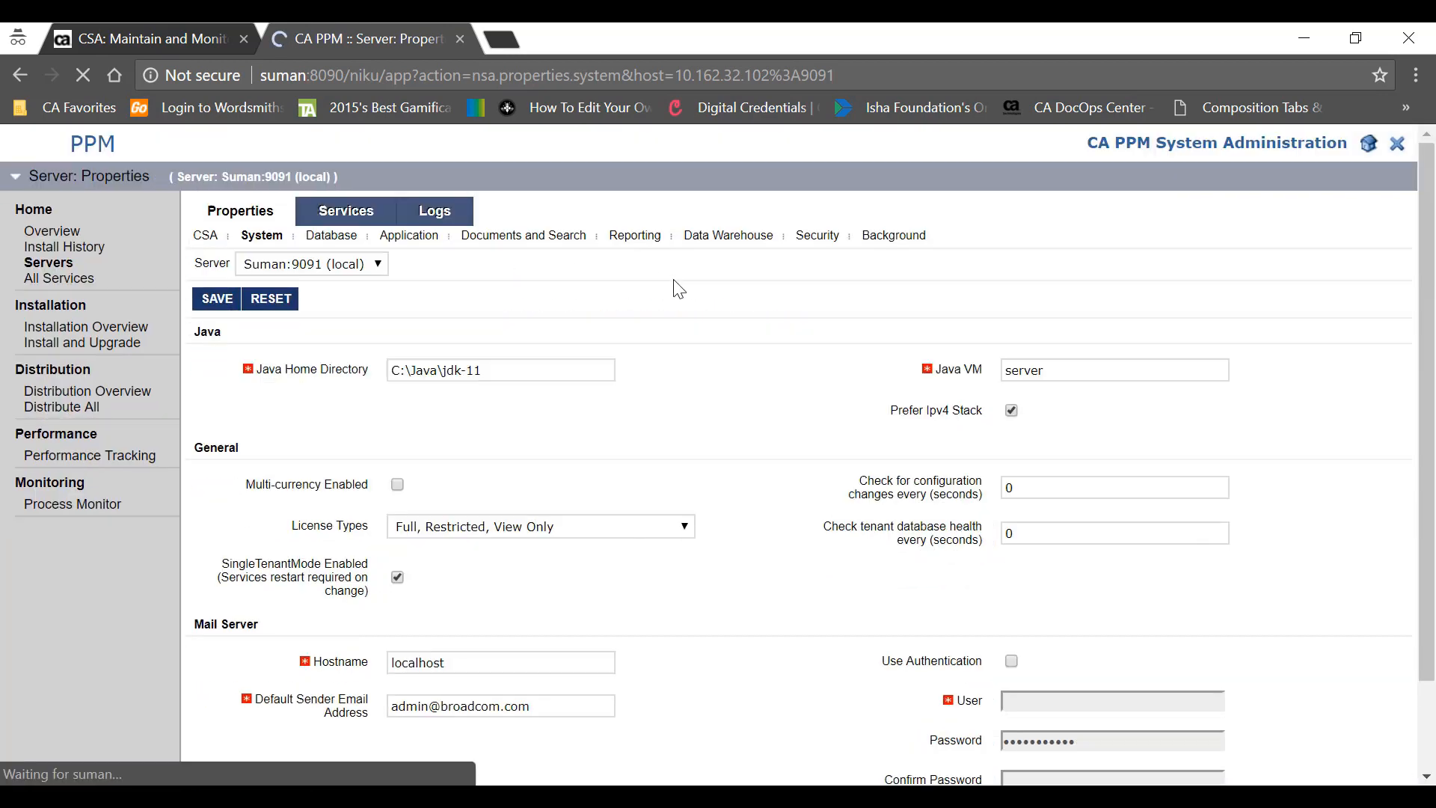
click(344, 238)
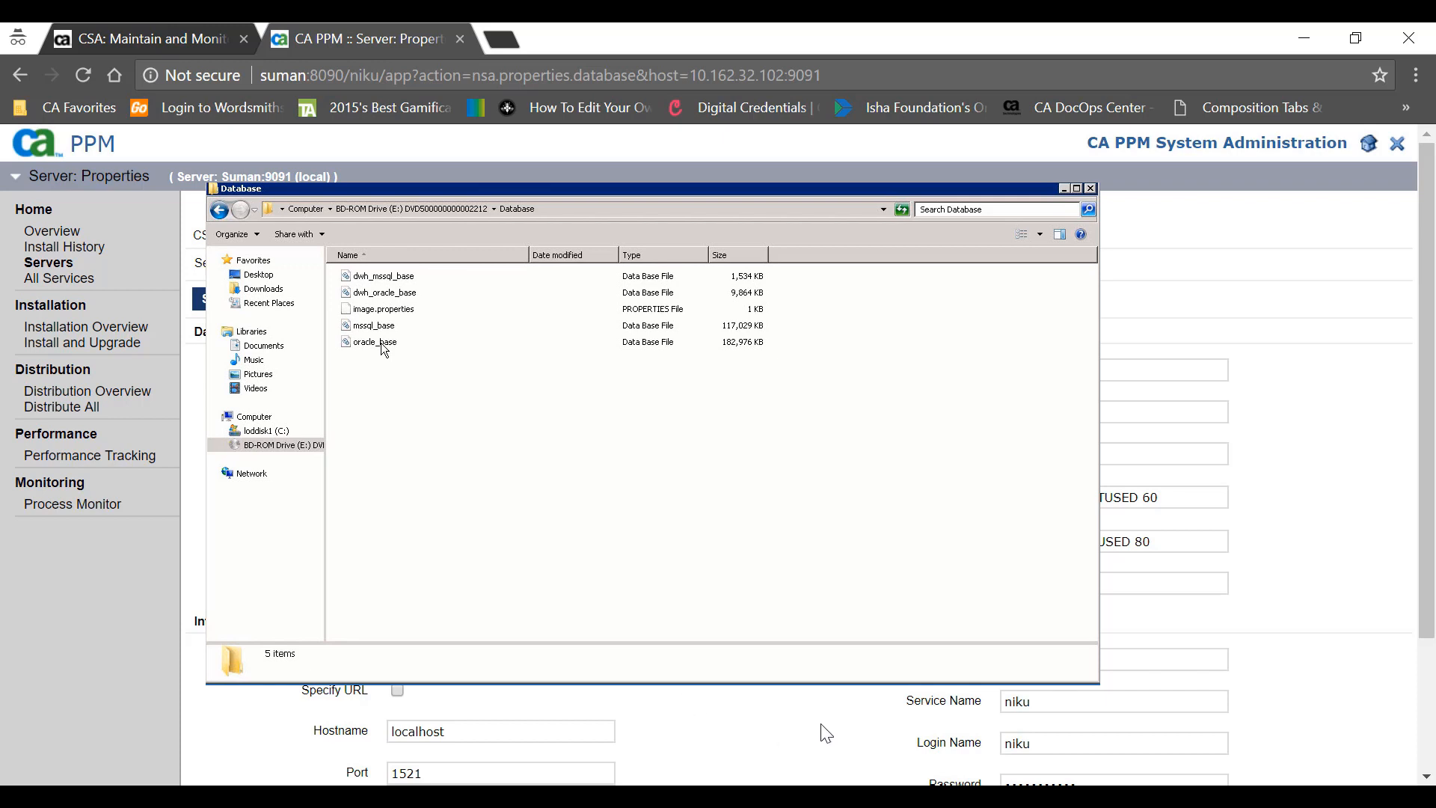
click(453, 371)
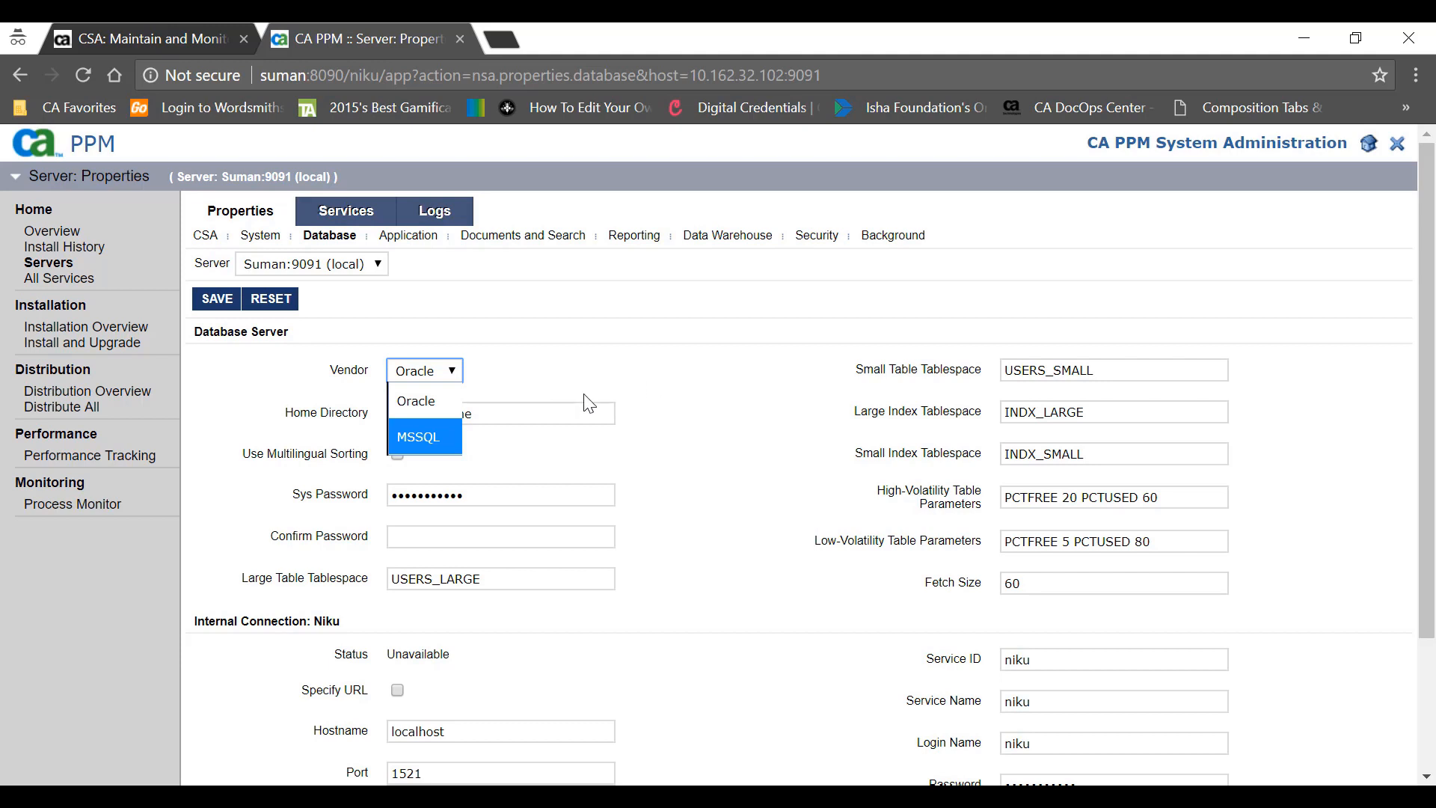
click(588, 354)
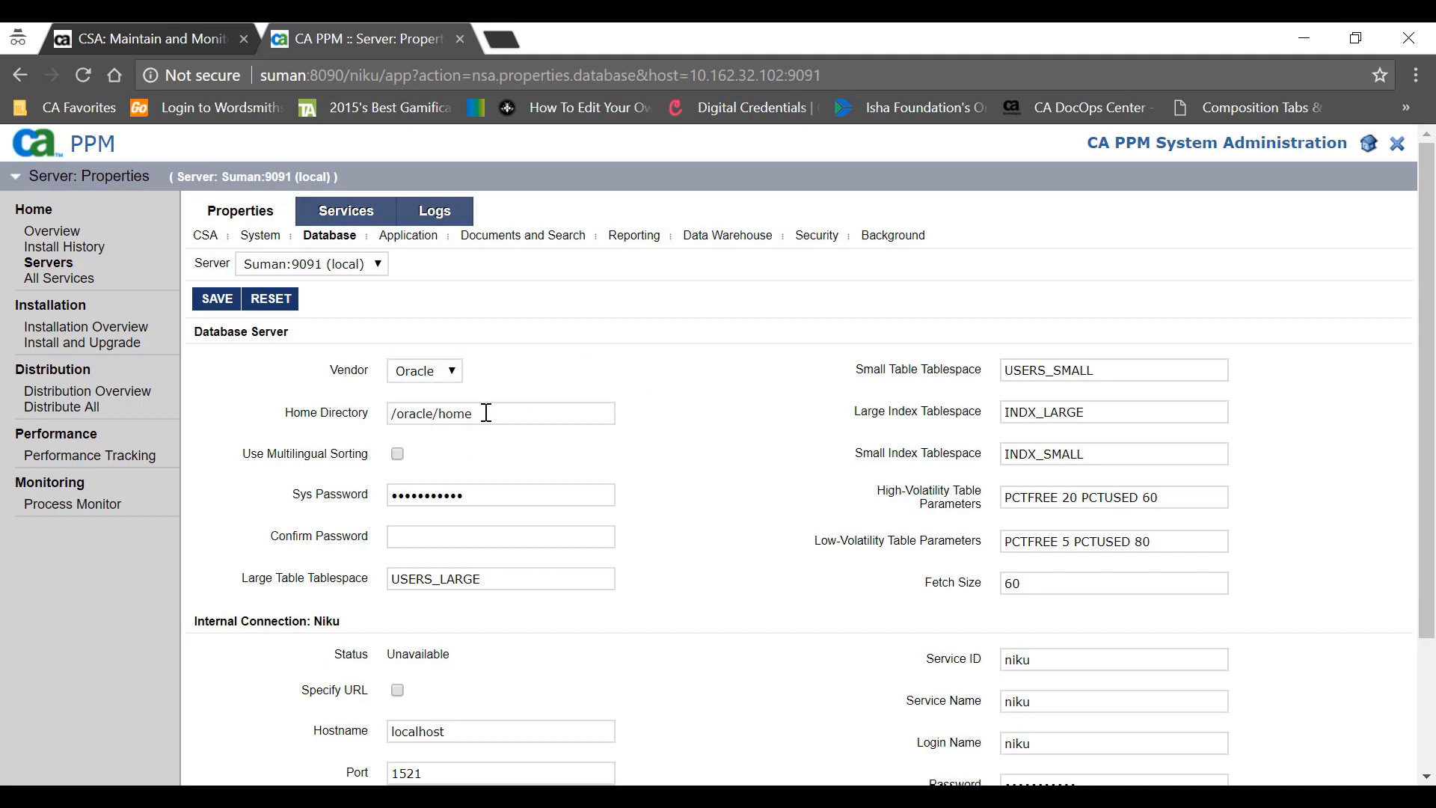
scroll(486, 412, down, 1)
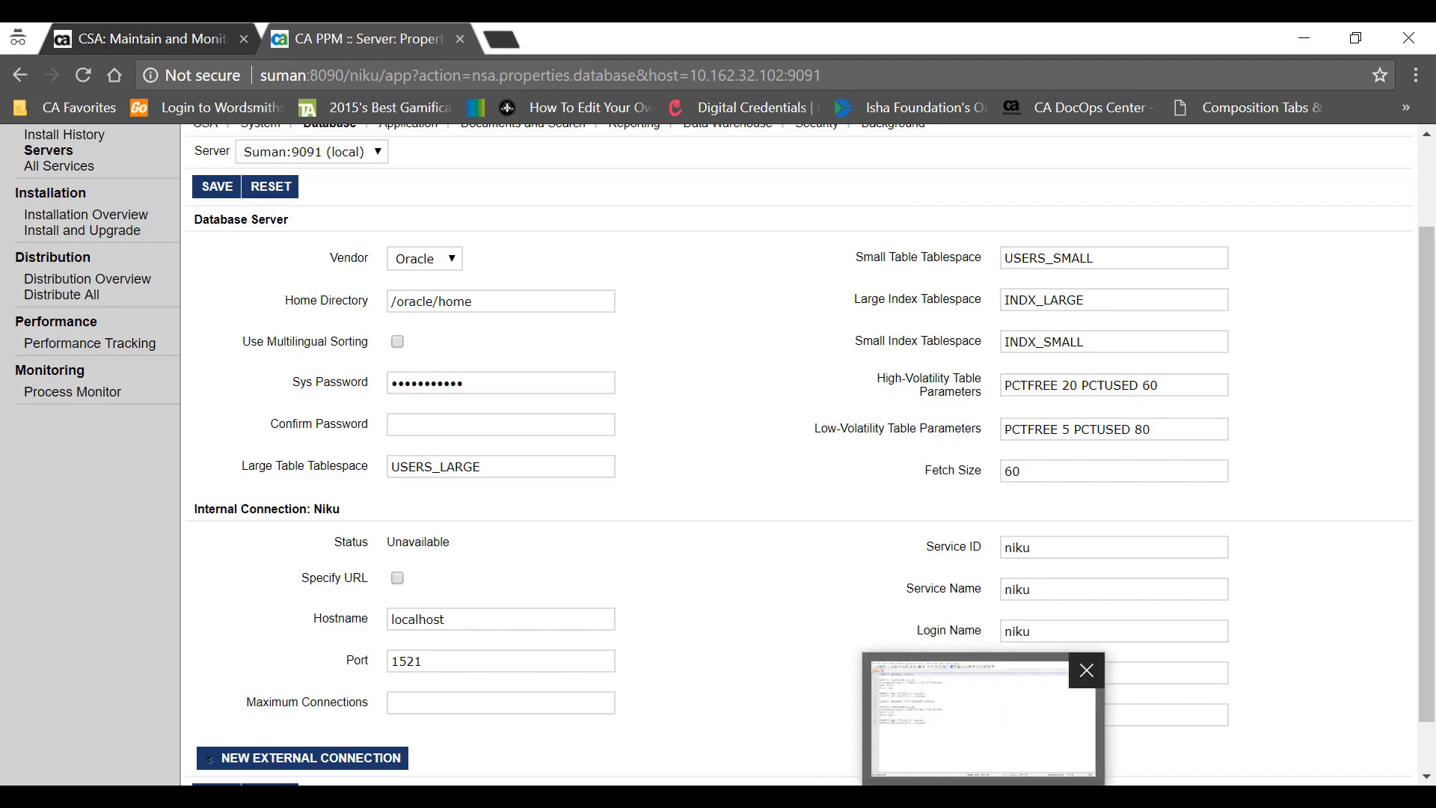
- Switch to Notepad++ and review the noted Clarity database schema and connection details
click(981, 719)
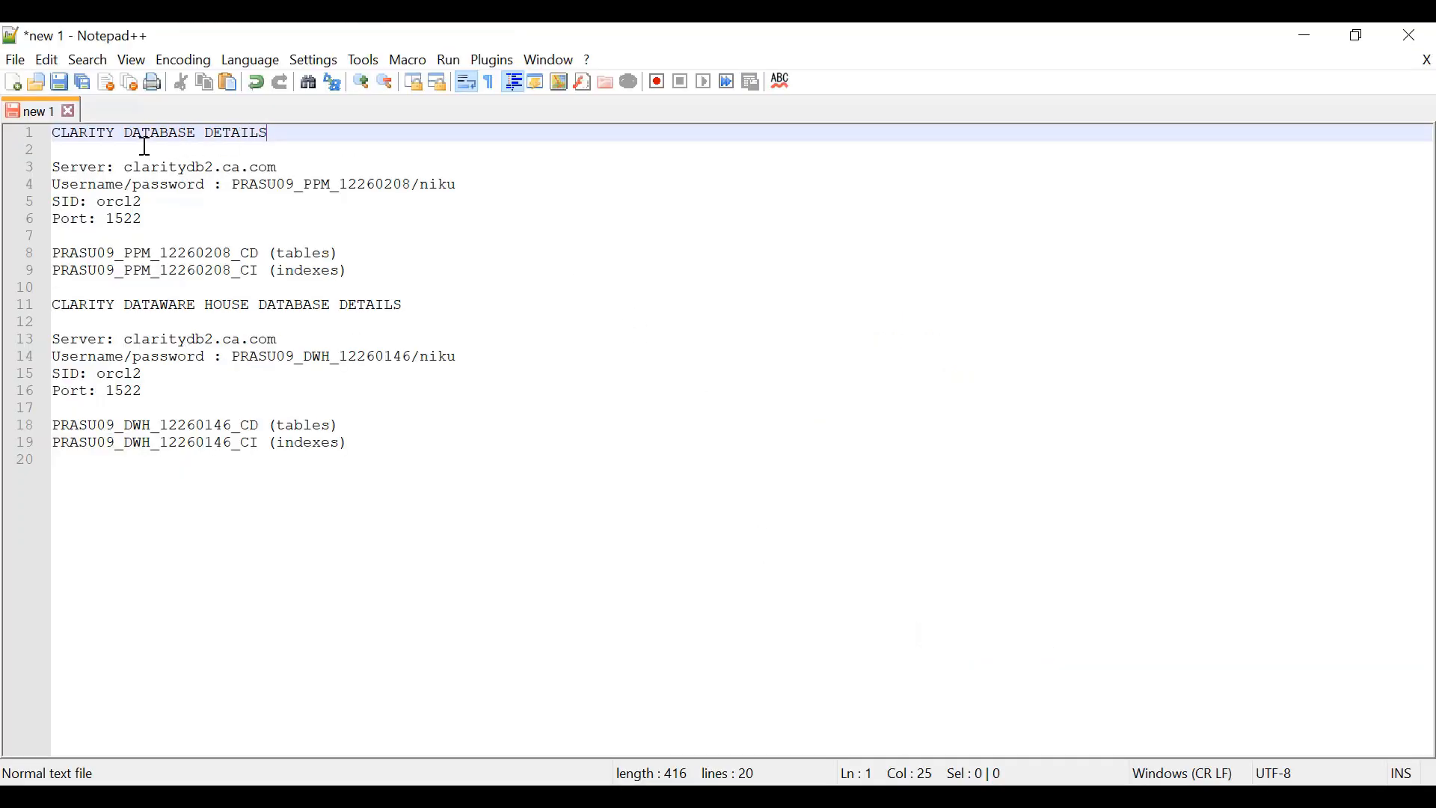
drag(133, 165, 344, 194)
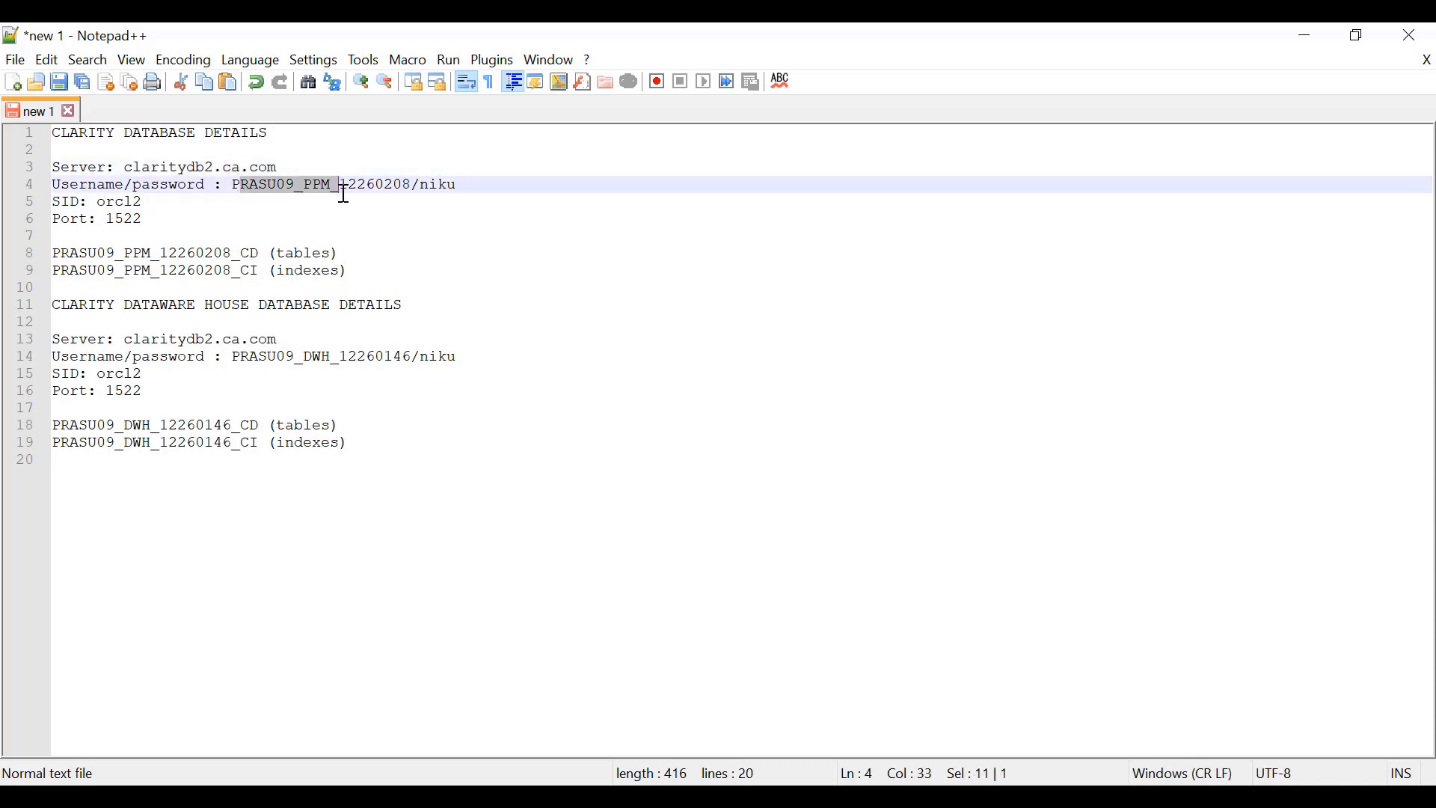
click(117, 201)
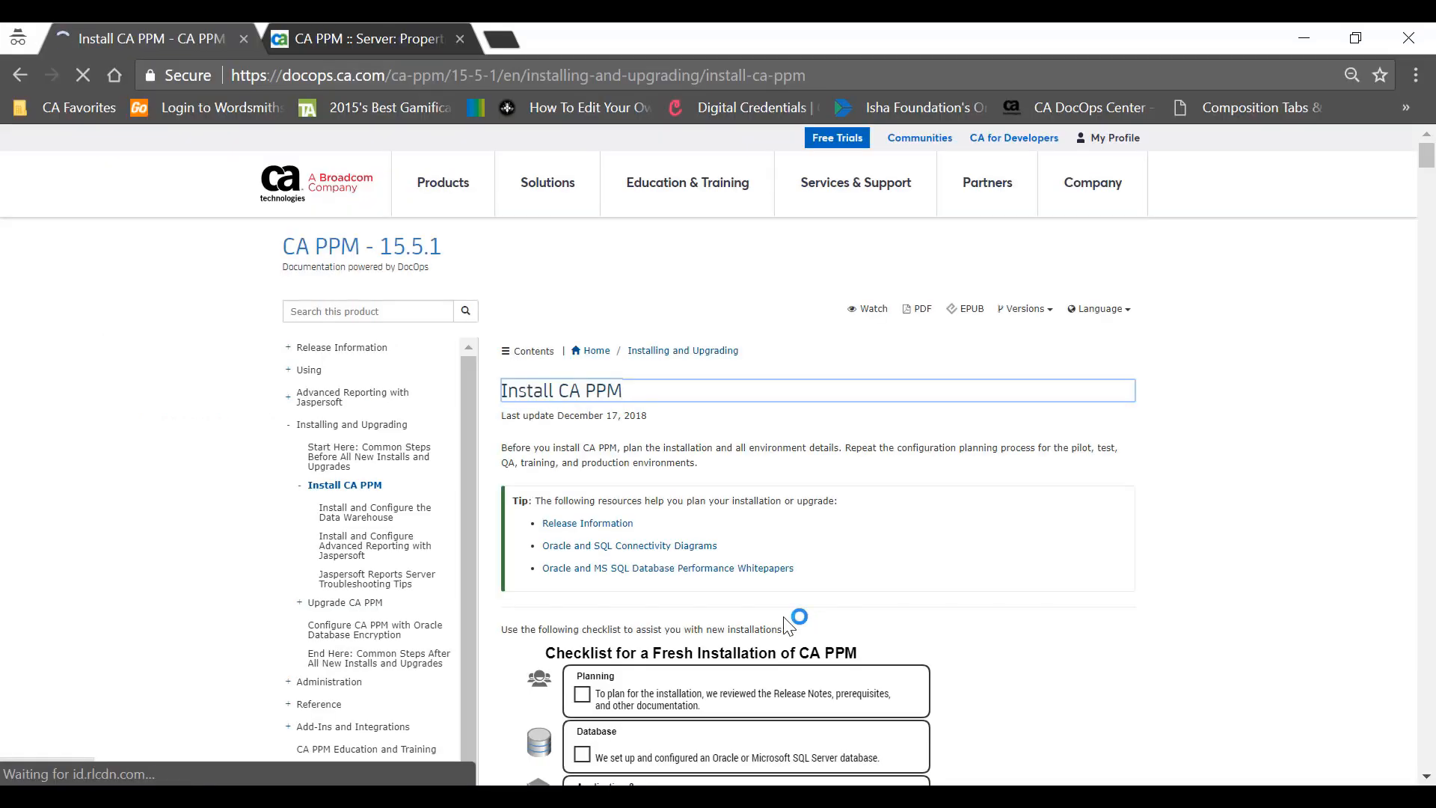
- Read the Database Backup Images for New Installations section of the Install CA PPM guide
scroll(795, 625, down, 1)
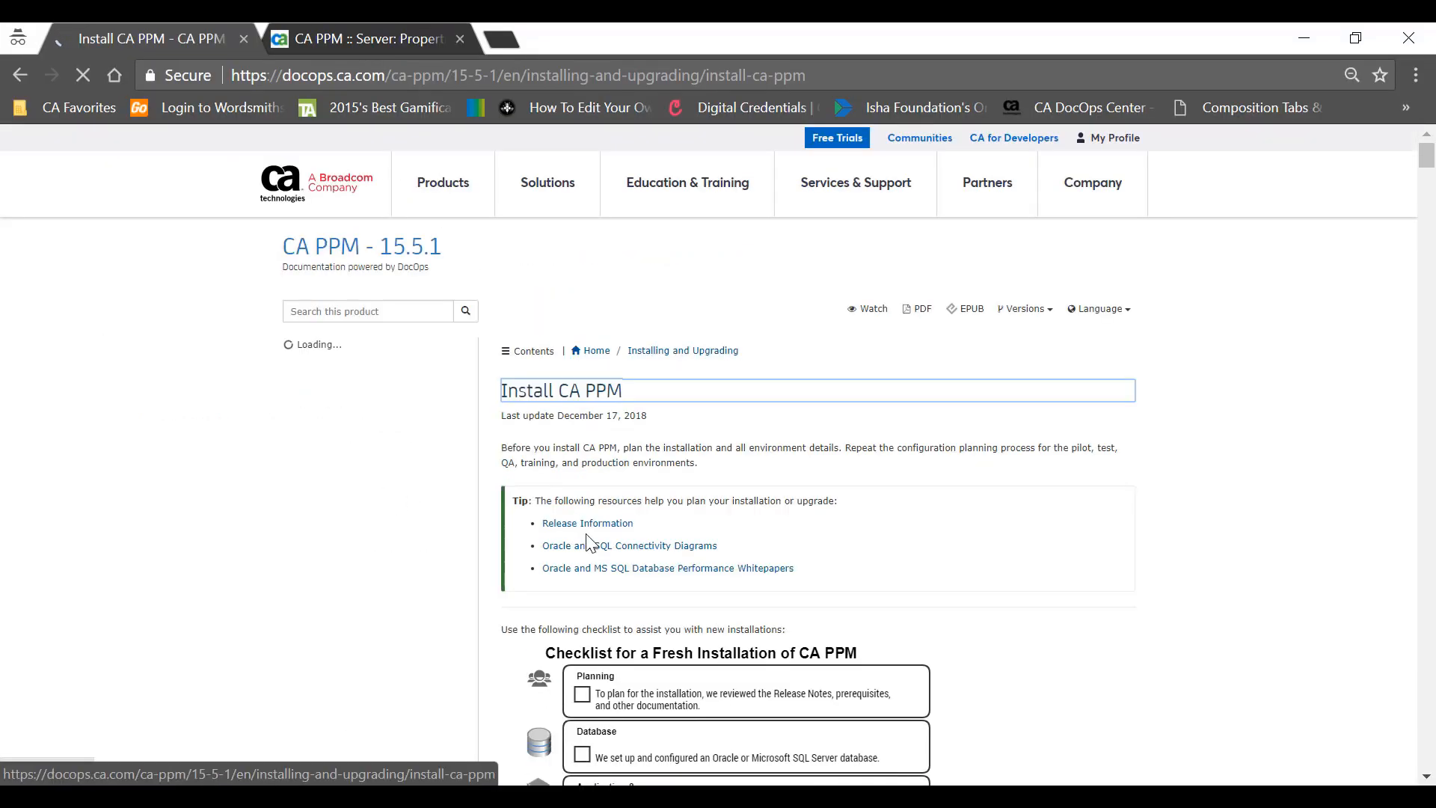
scroll(731, 581, down, 6)
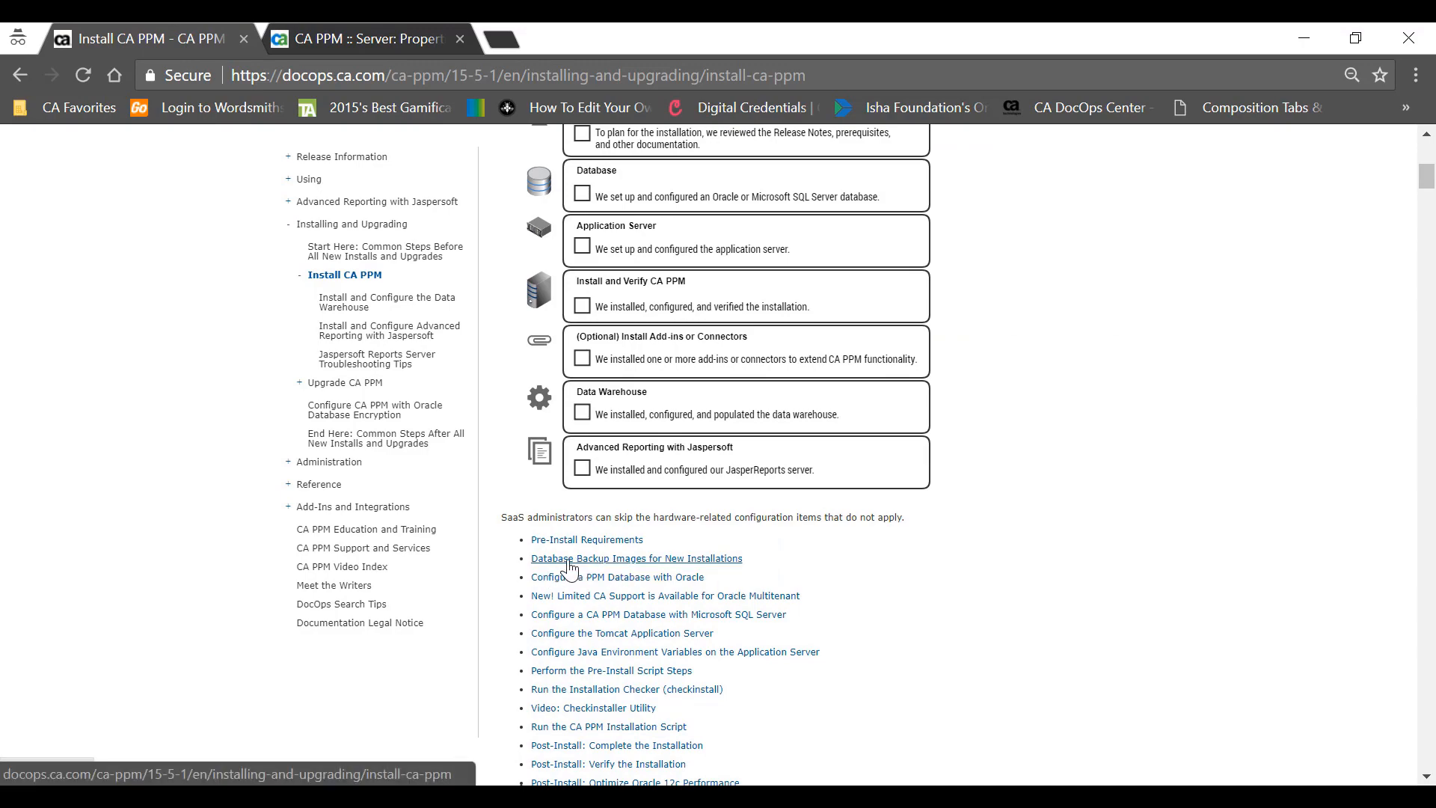
click(568, 560)
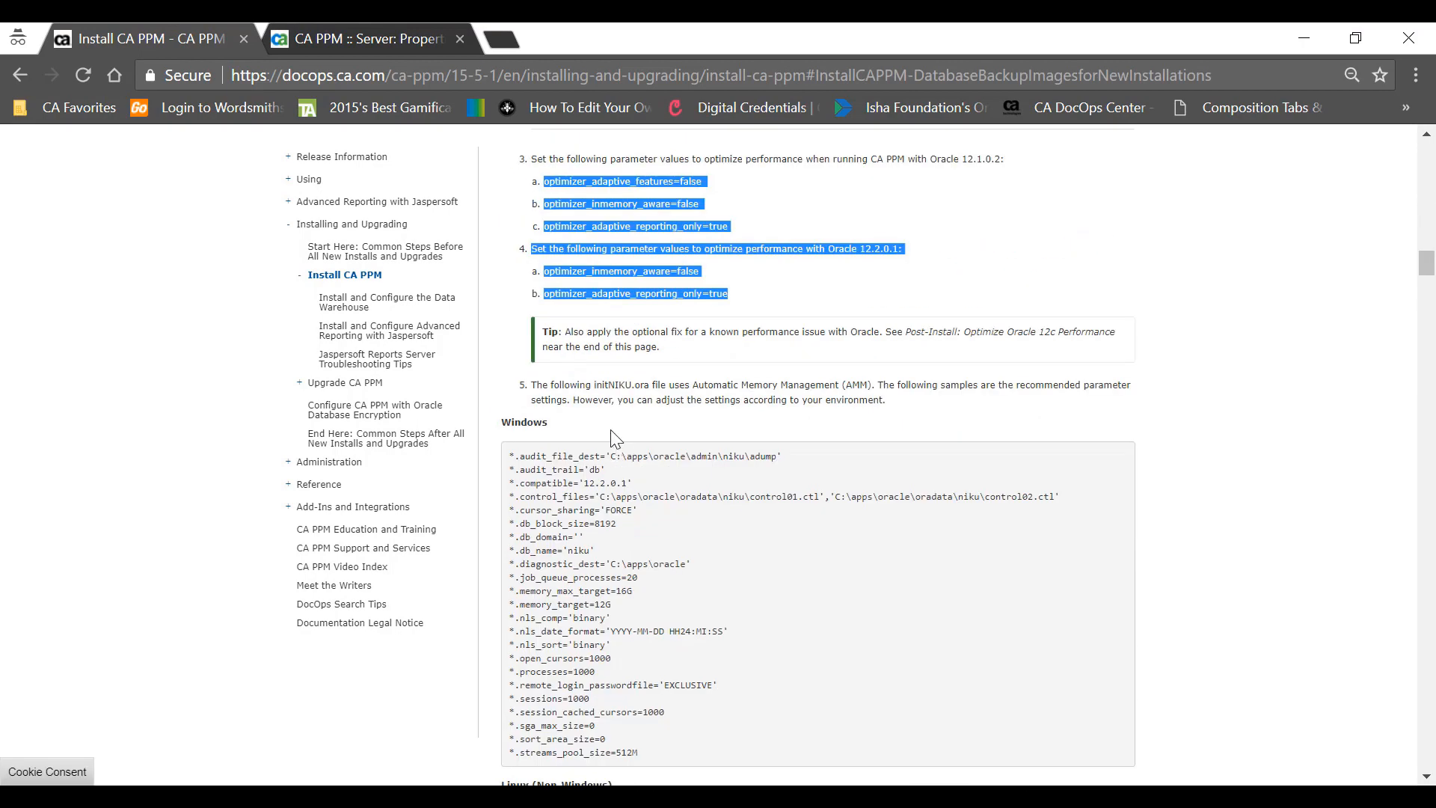
scroll(615, 433, down, 1)
scroll(615, 438, down, 1)
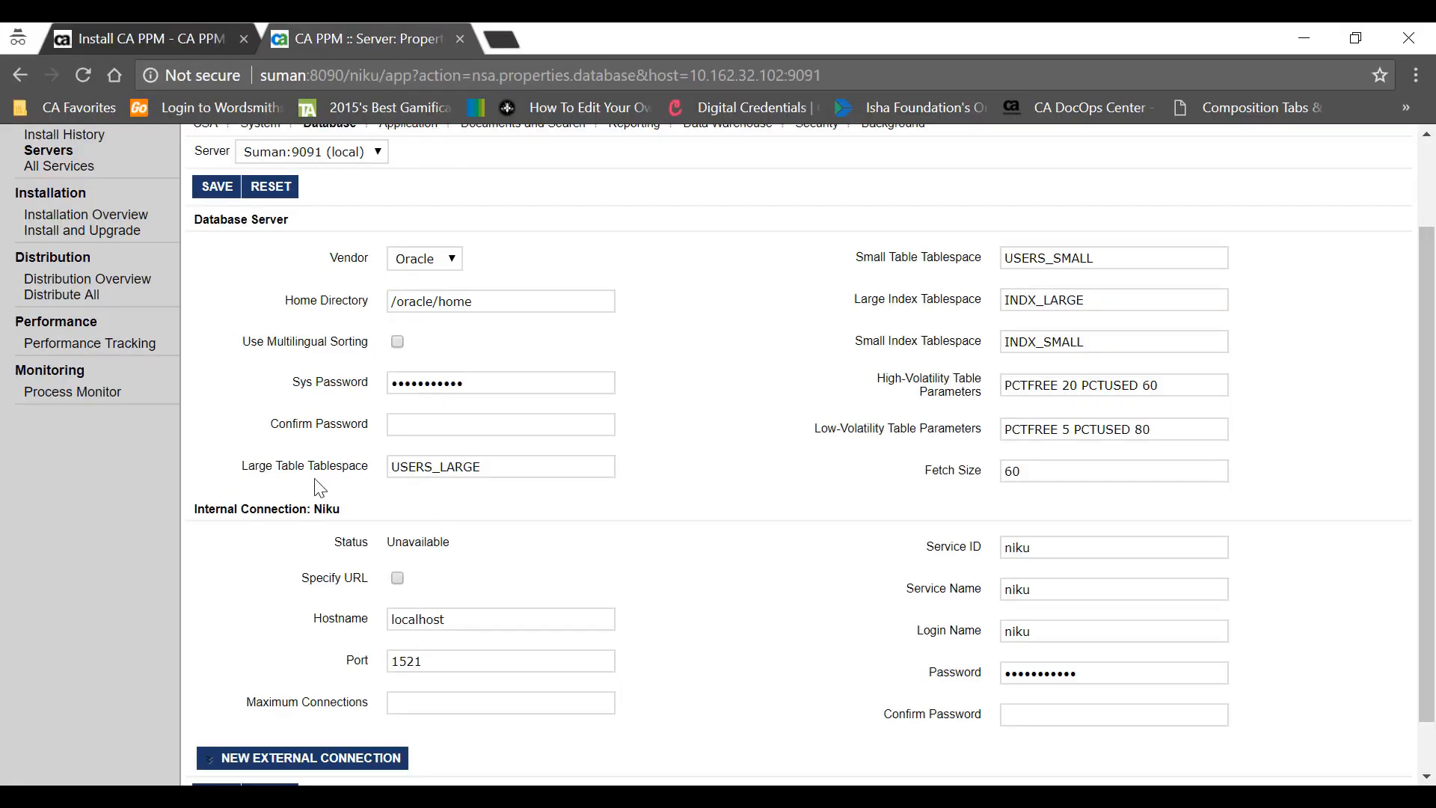
- Fill Large and Small Table Tablespace with the PRASU09 tables tablespace from the notes
drag(244, 467, 404, 458)
drag(858, 258, 984, 277)
drag(871, 300, 972, 318)
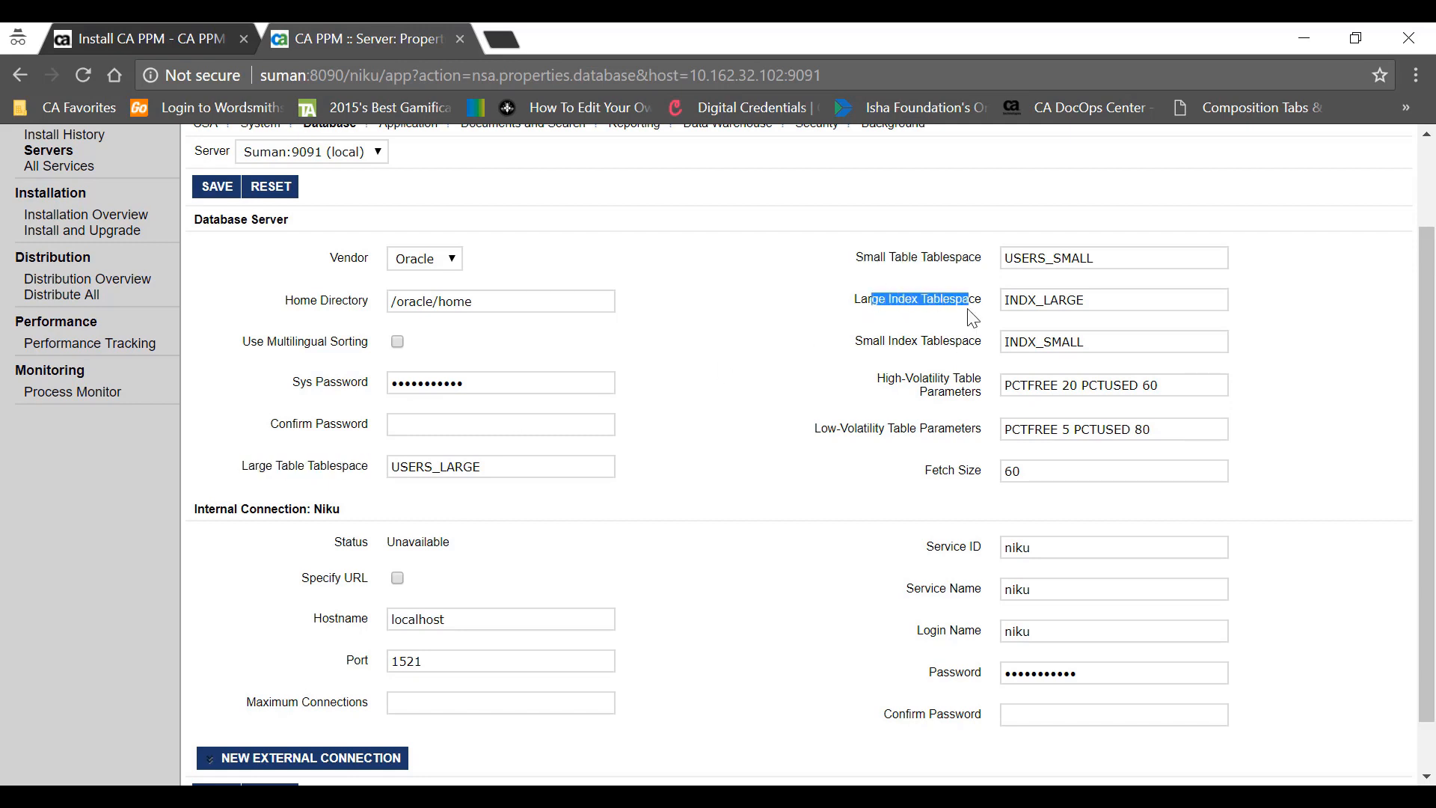
drag(241, 466, 297, 467)
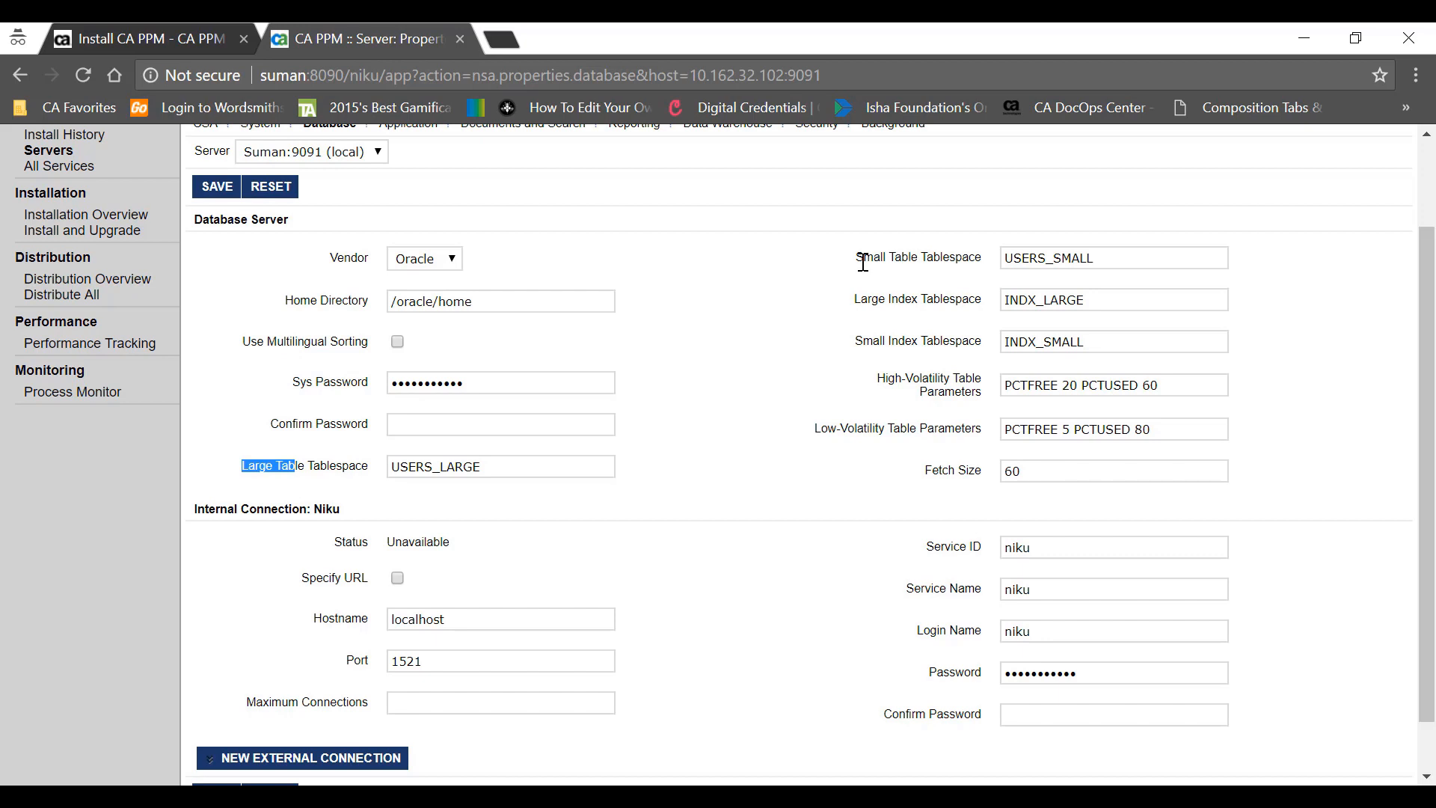
drag(864, 258, 894, 258)
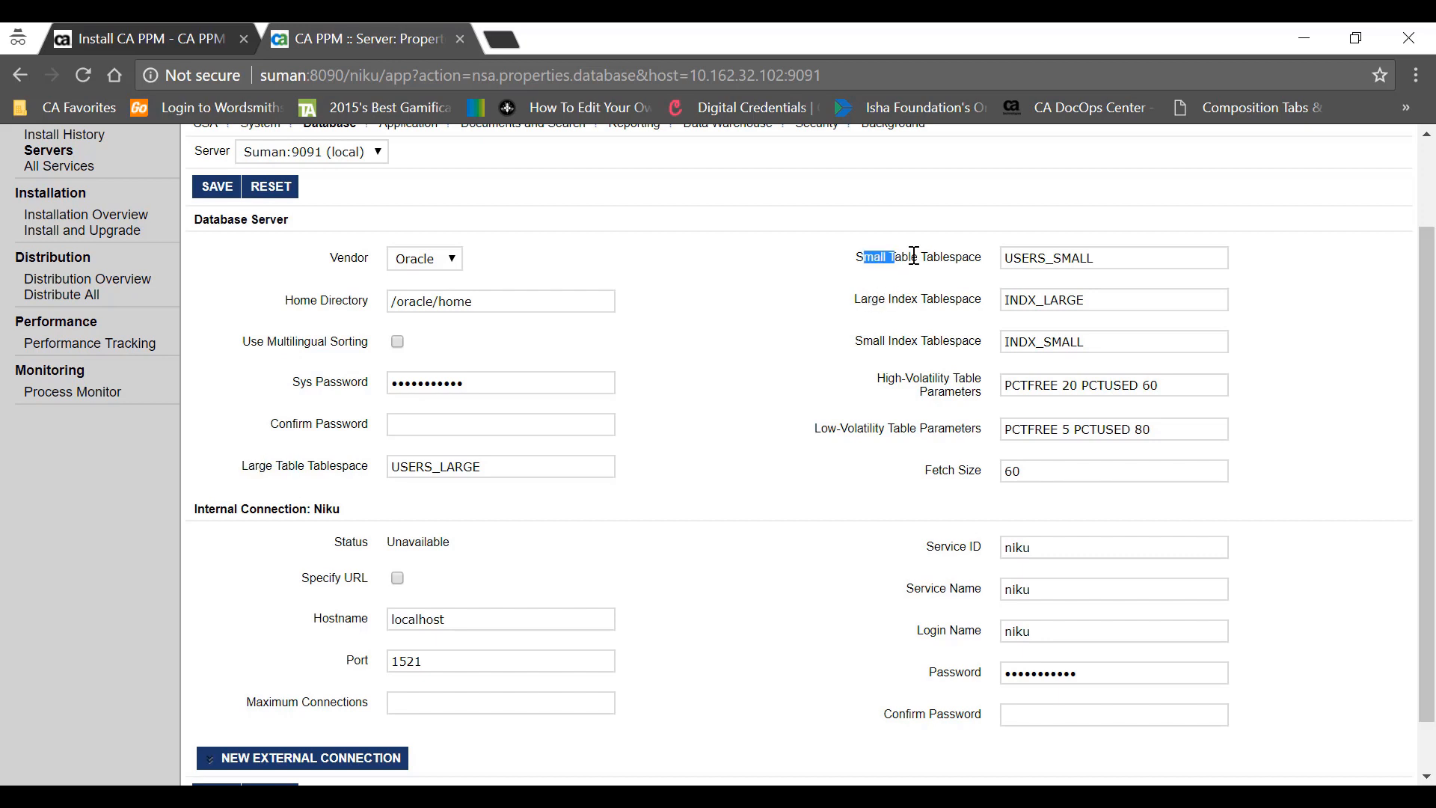
key(alt+Tab)
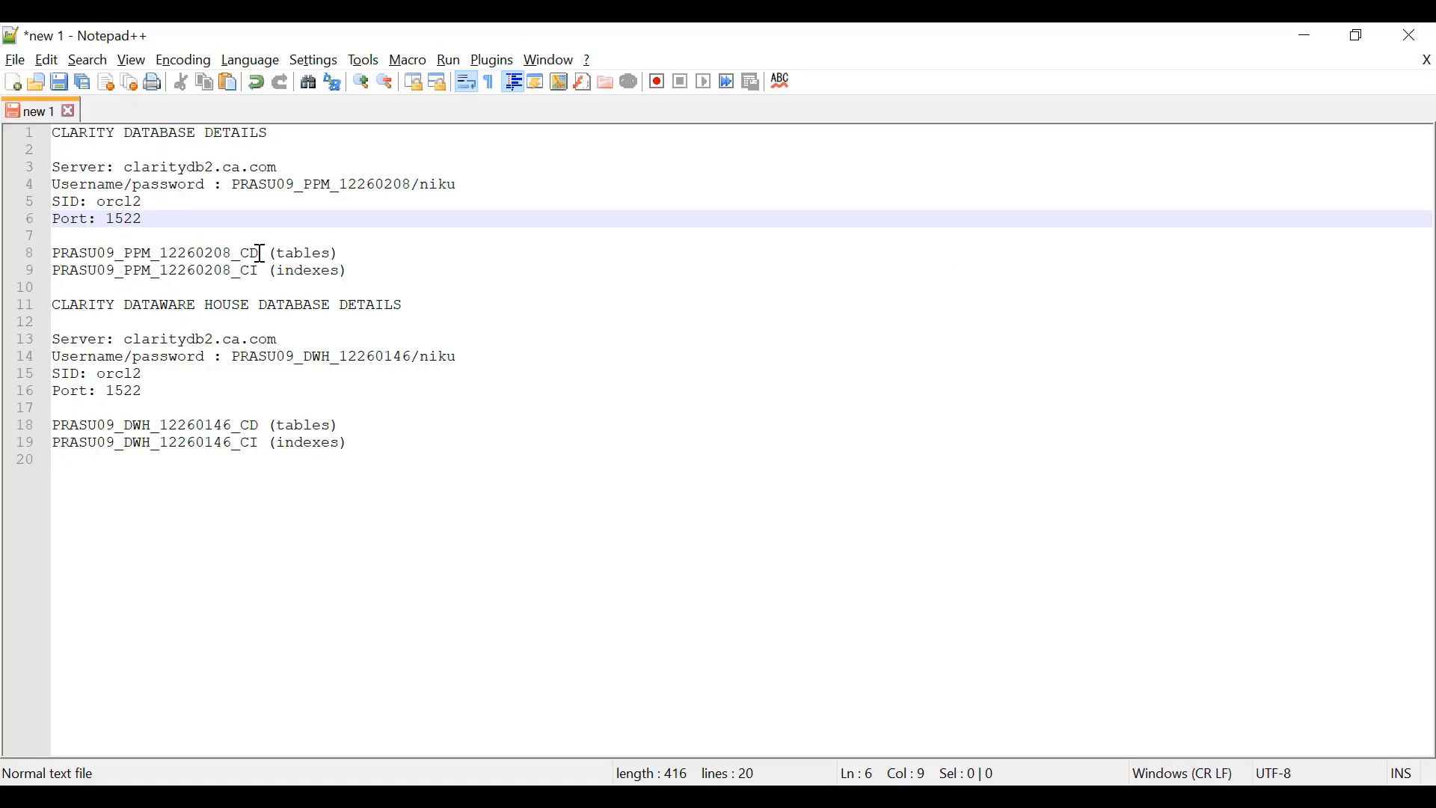
drag(258, 253, 57, 252)
key(ctrl+c)
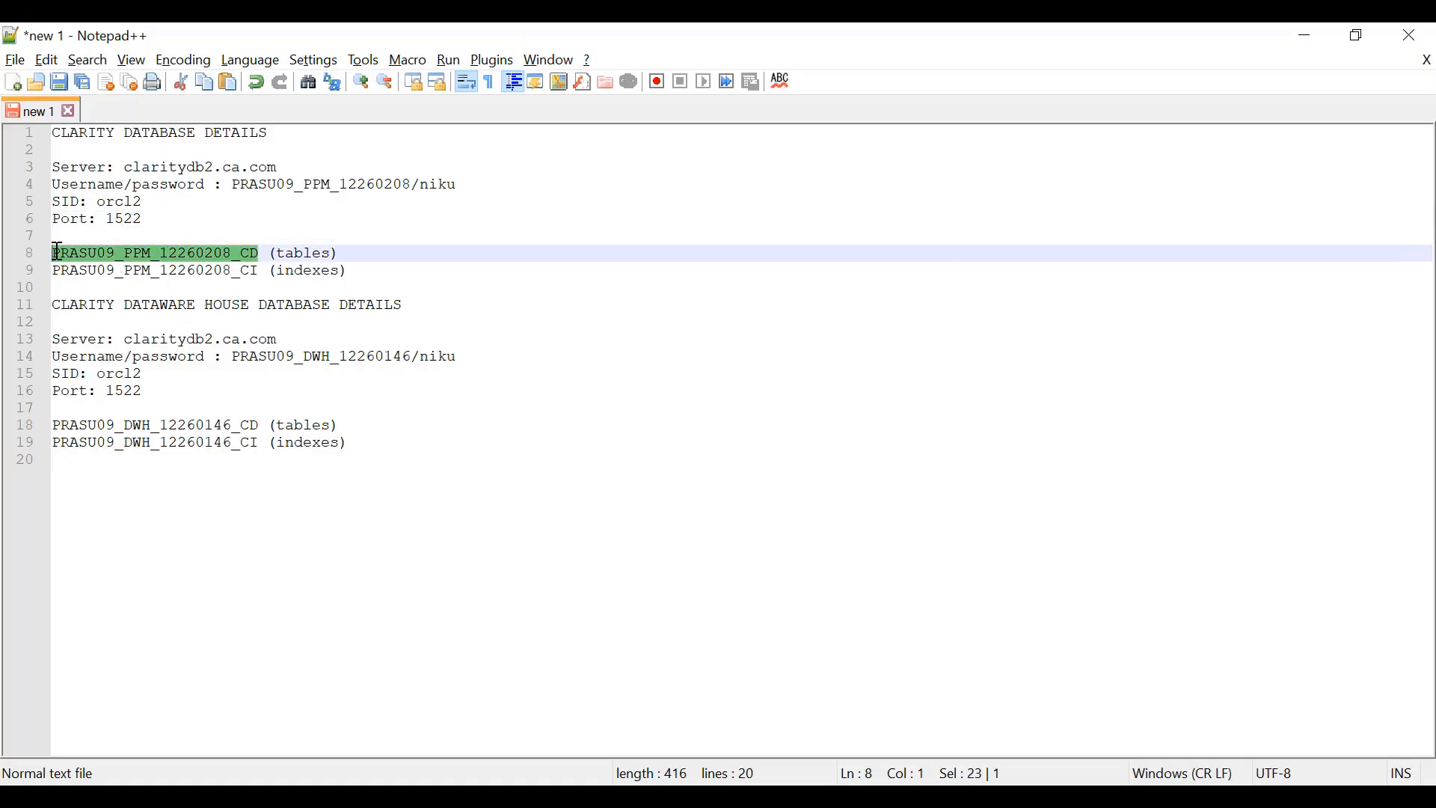
key(alt+Tab)
drag(503, 468, 381, 469)
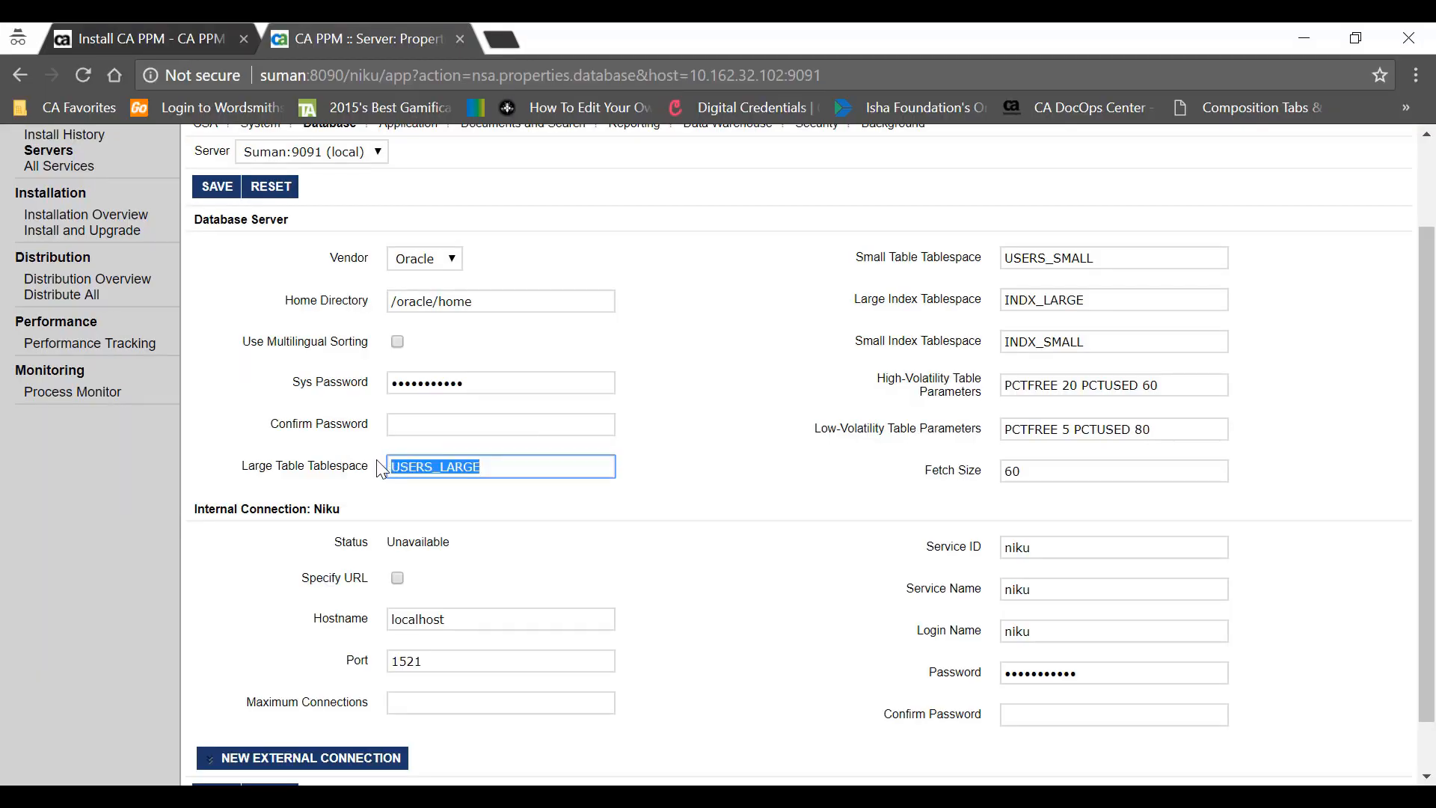
key(ctrl+v)
drag(1112, 258, 965, 247)
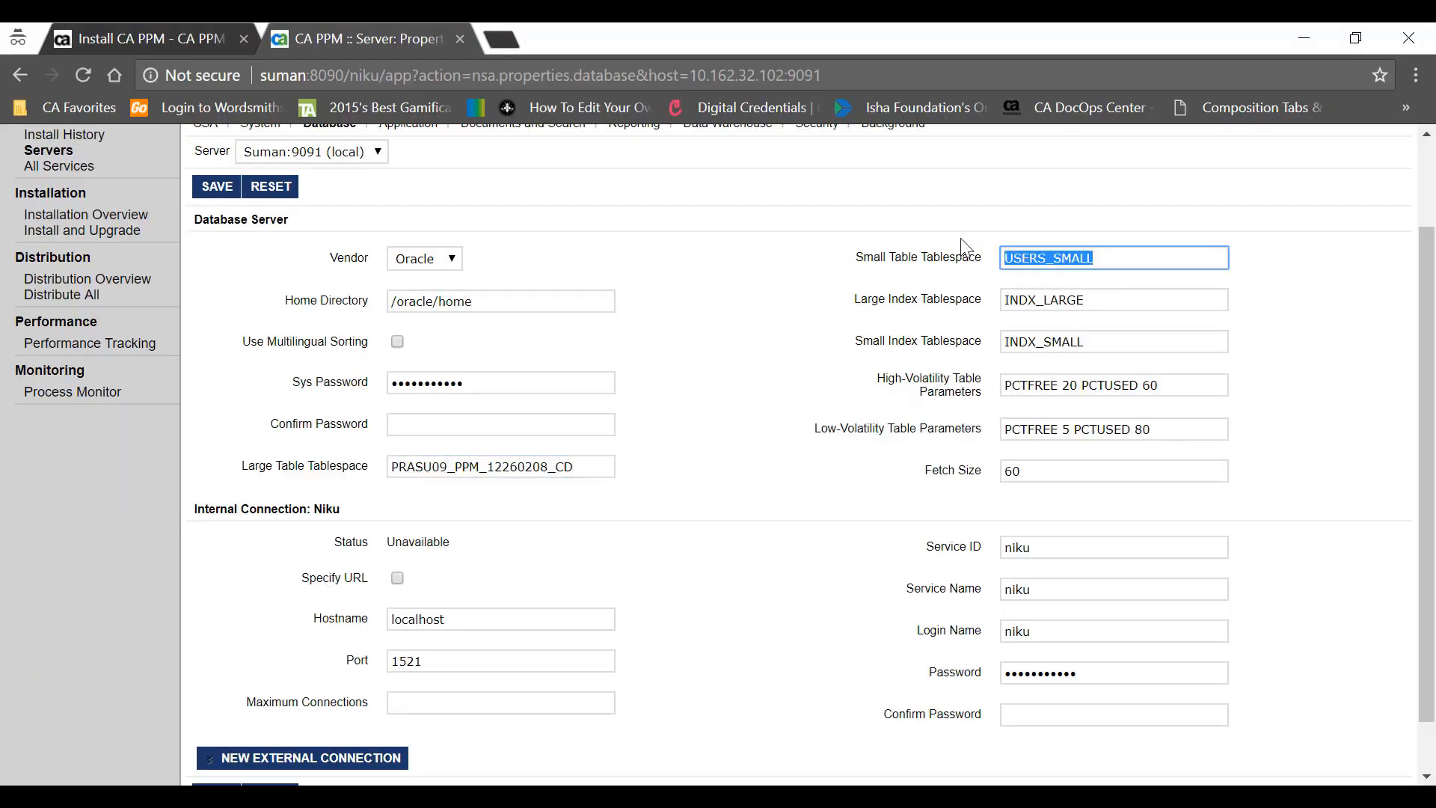
key(ctrl+v)
- Fill Large and Small Index Tablespace with the indexes tablespace copied from the notes
key(alt+Tab)
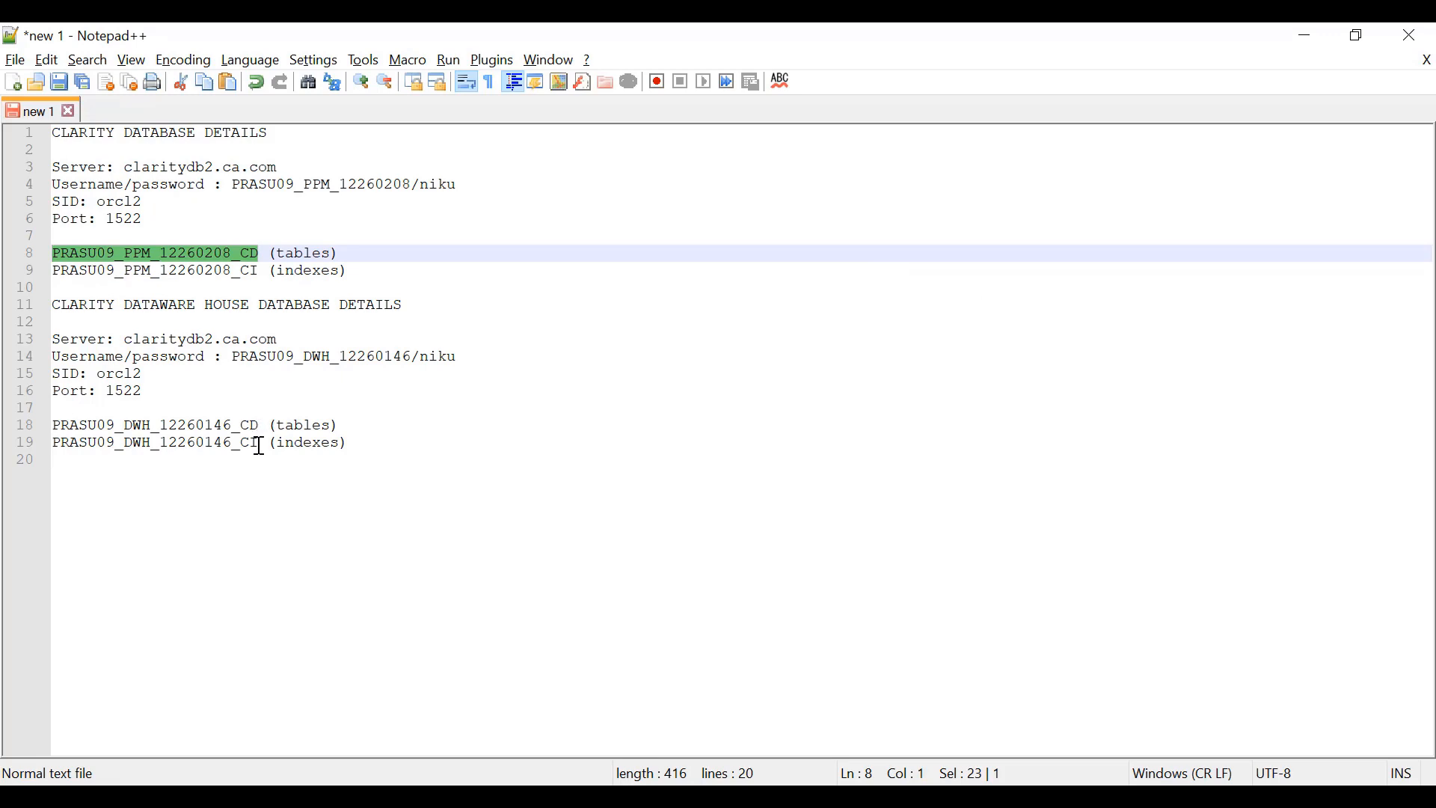
drag(260, 446, 51, 447)
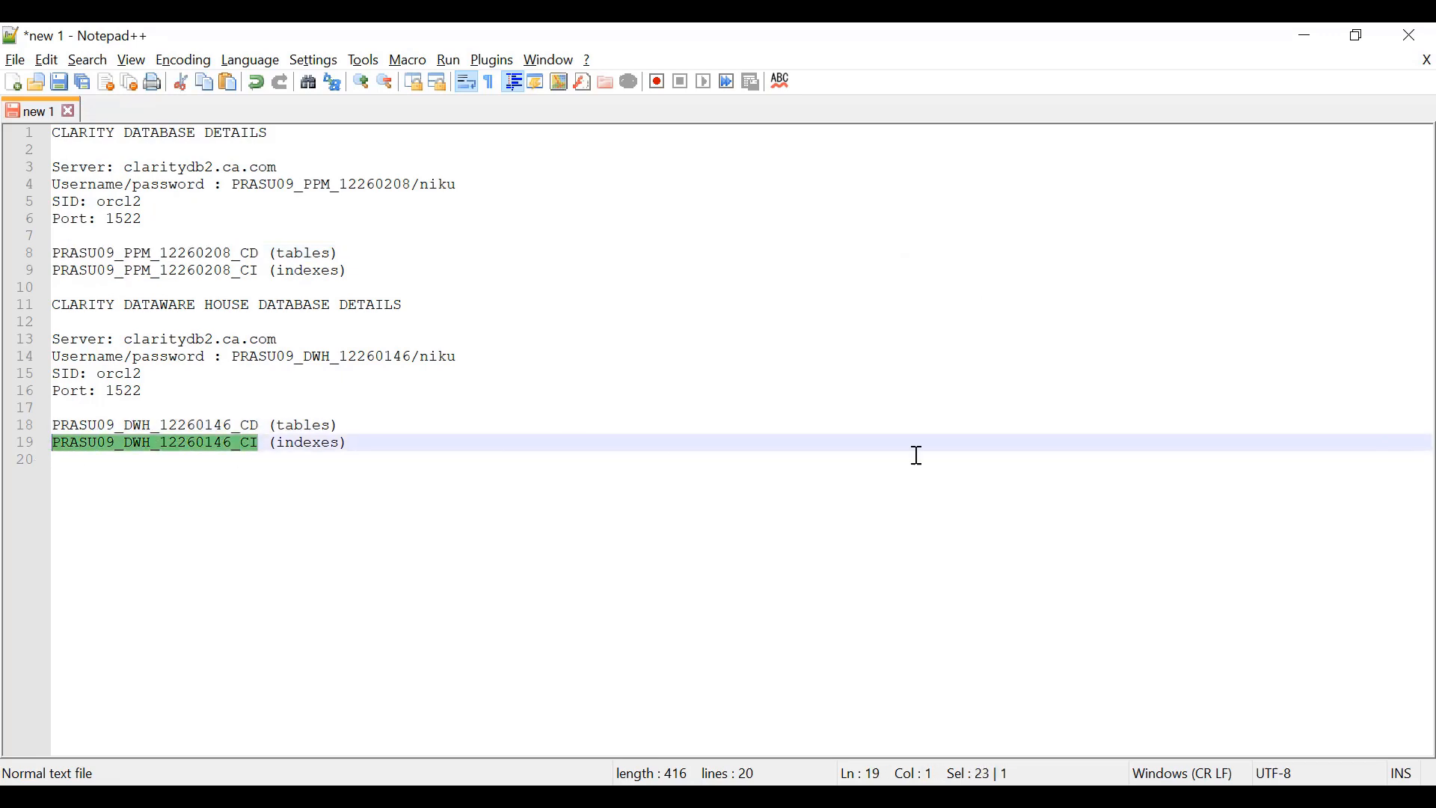
key(ctrl+c)
key(alt+Tab)
drag(1090, 301, 946, 290)
key(ctrl+v)
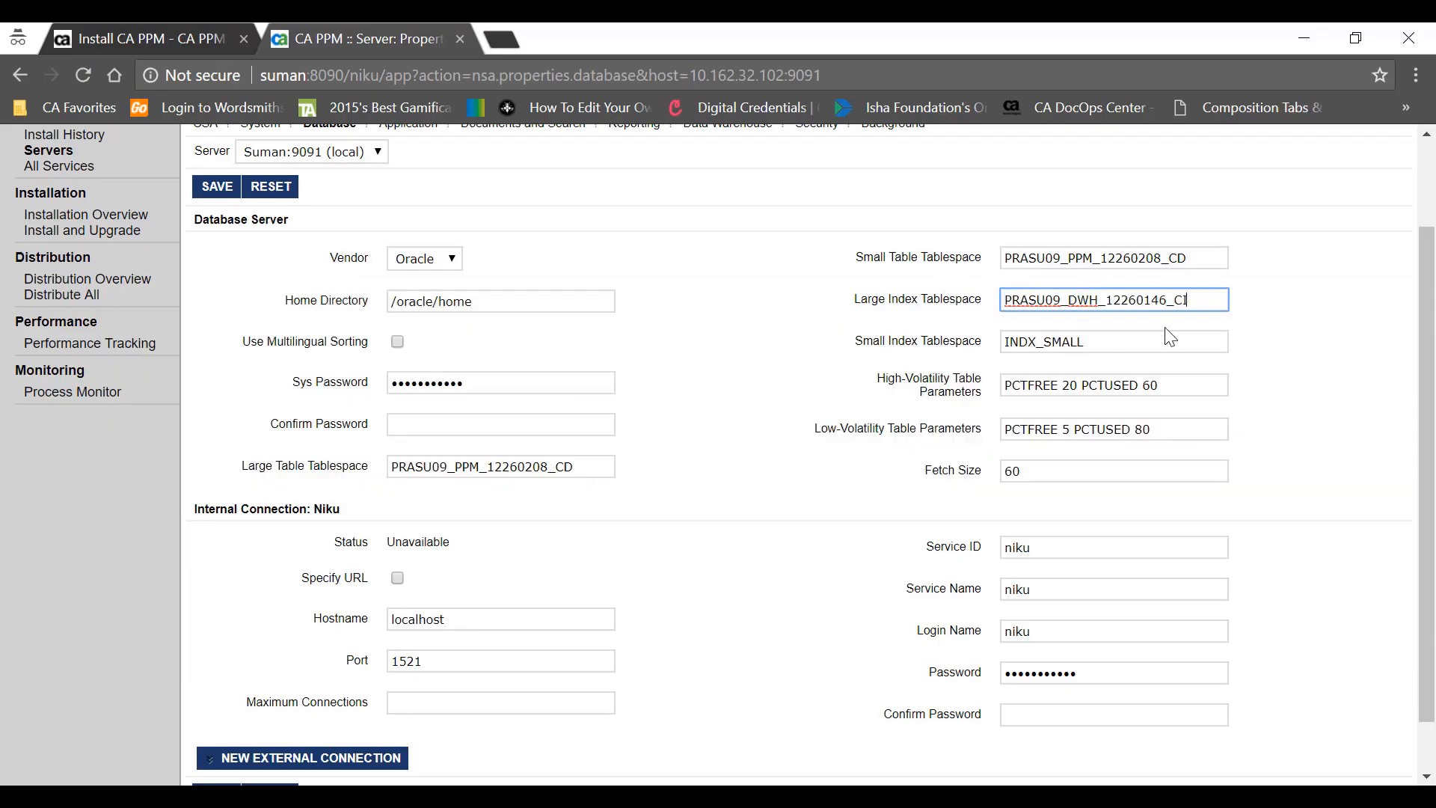
drag(1122, 338, 957, 327)
key(ctrl+v)
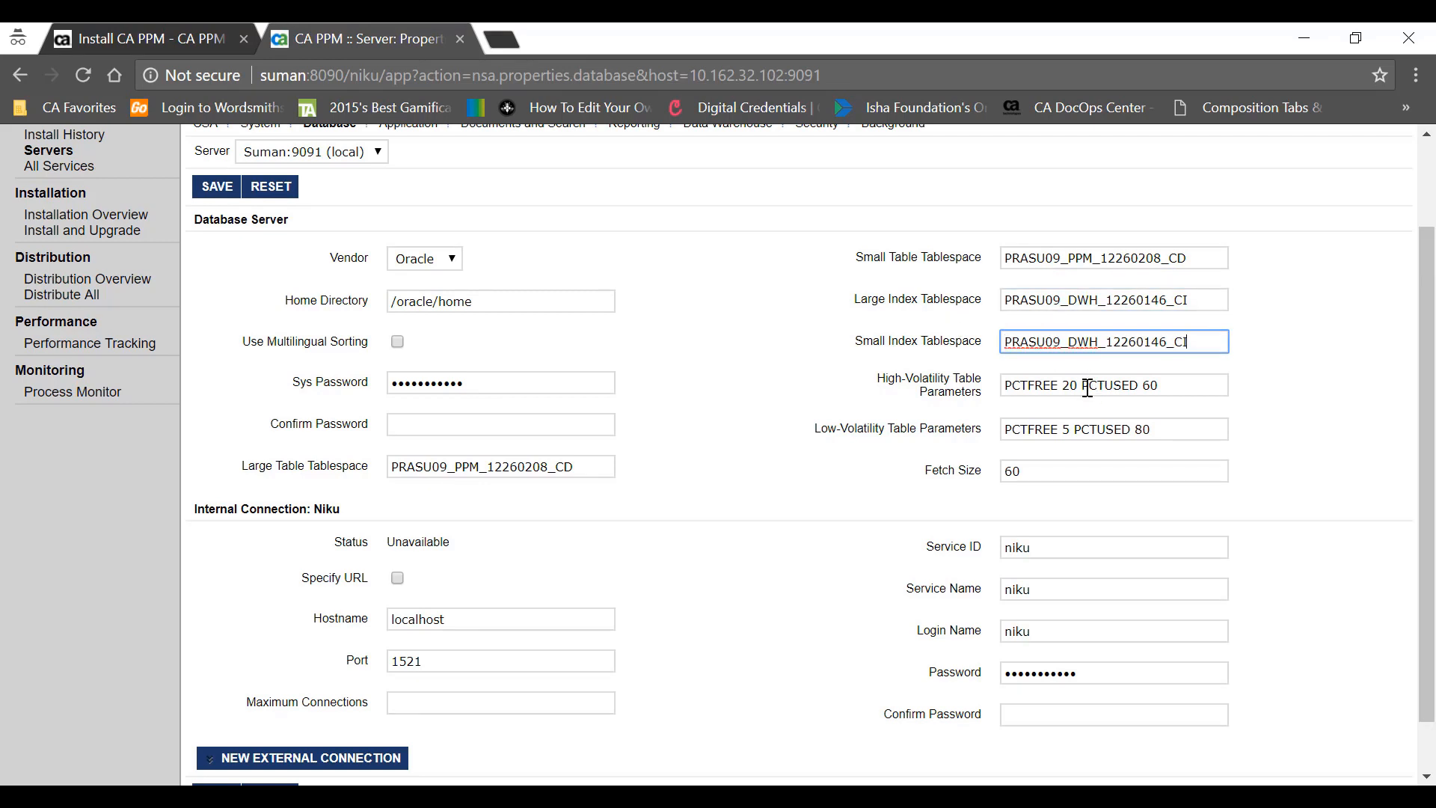
- Turn on Specify URL for the Niku internal connection
scroll(1039, 397, down, 1)
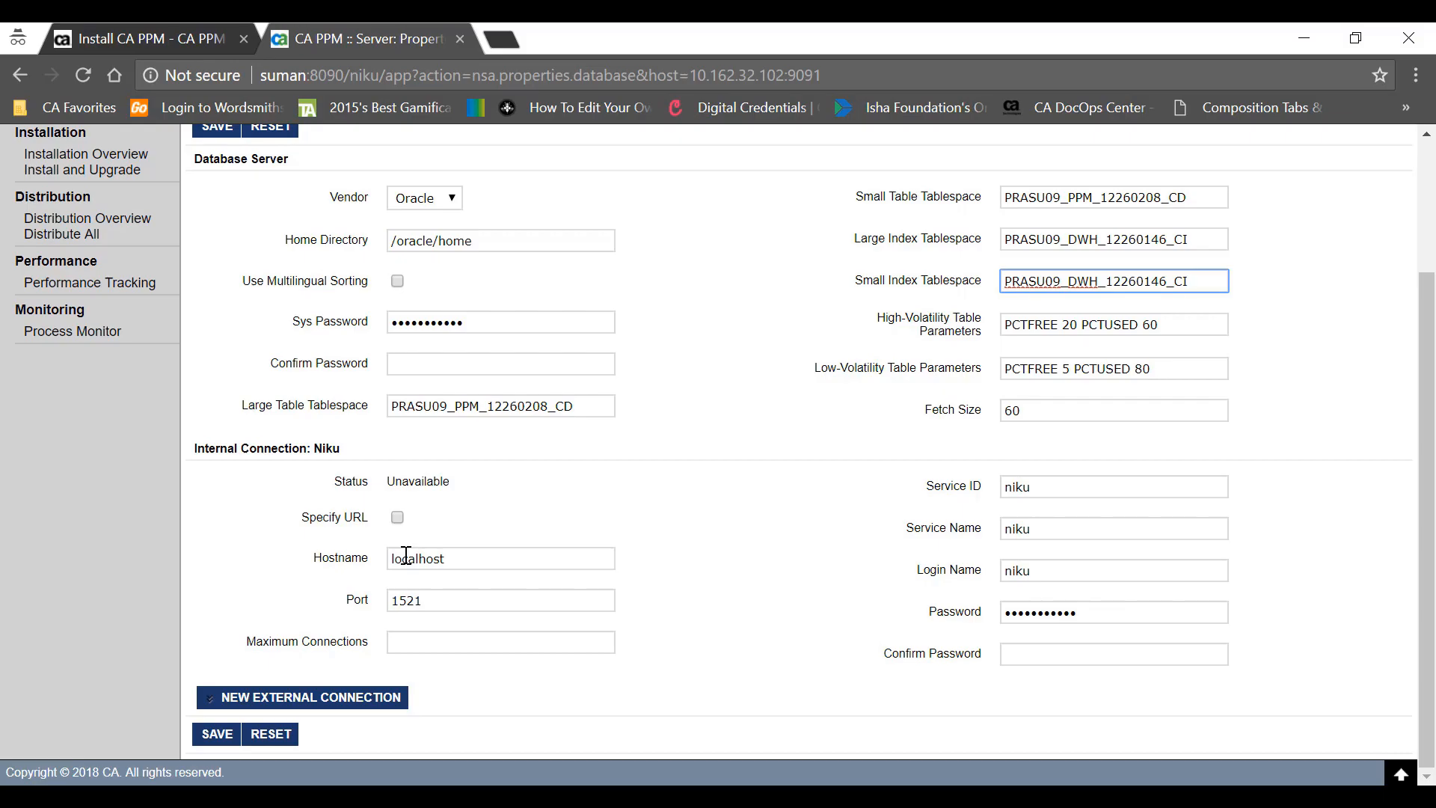
key(alt+Tab)
drag(126, 169, 285, 171)
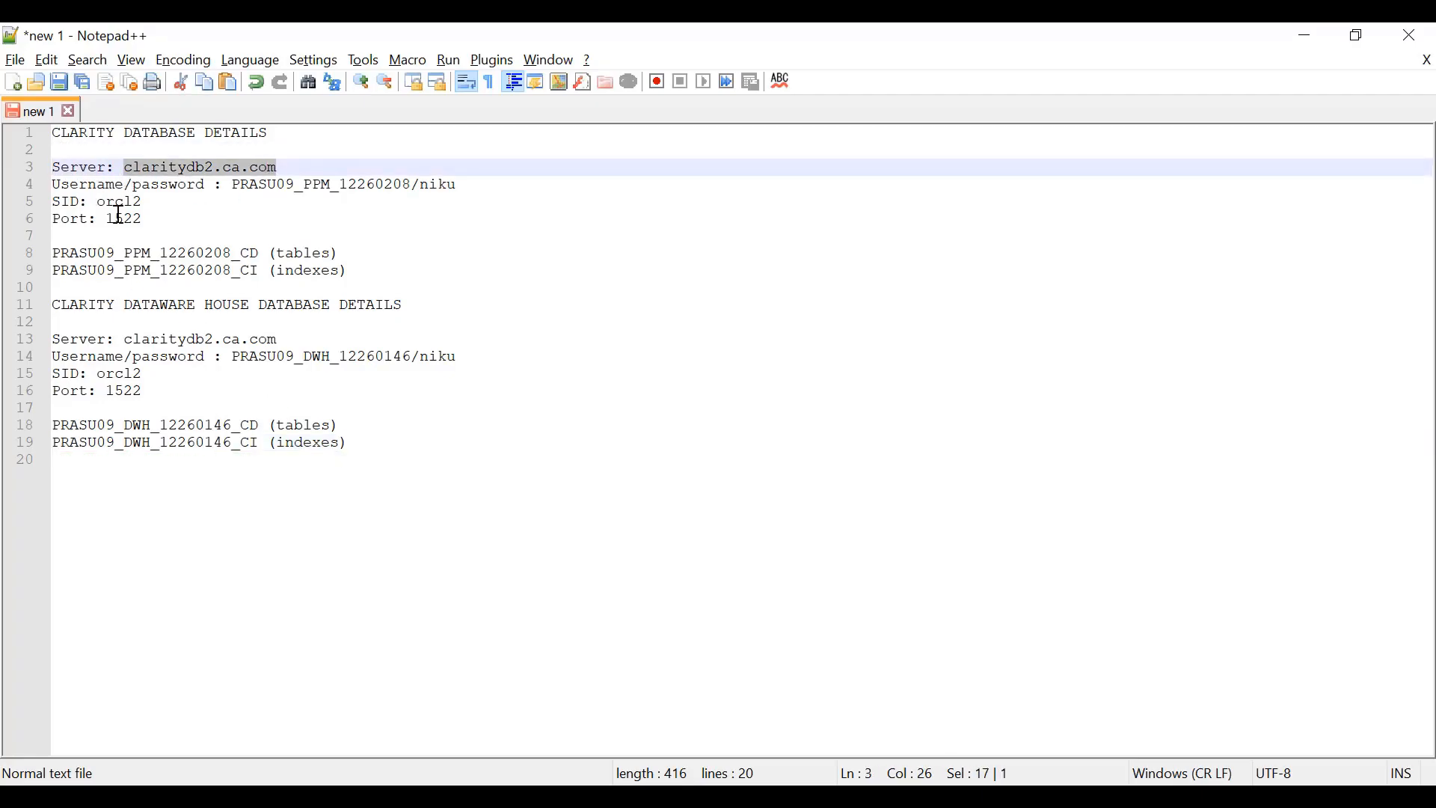
key(alt+Tab)
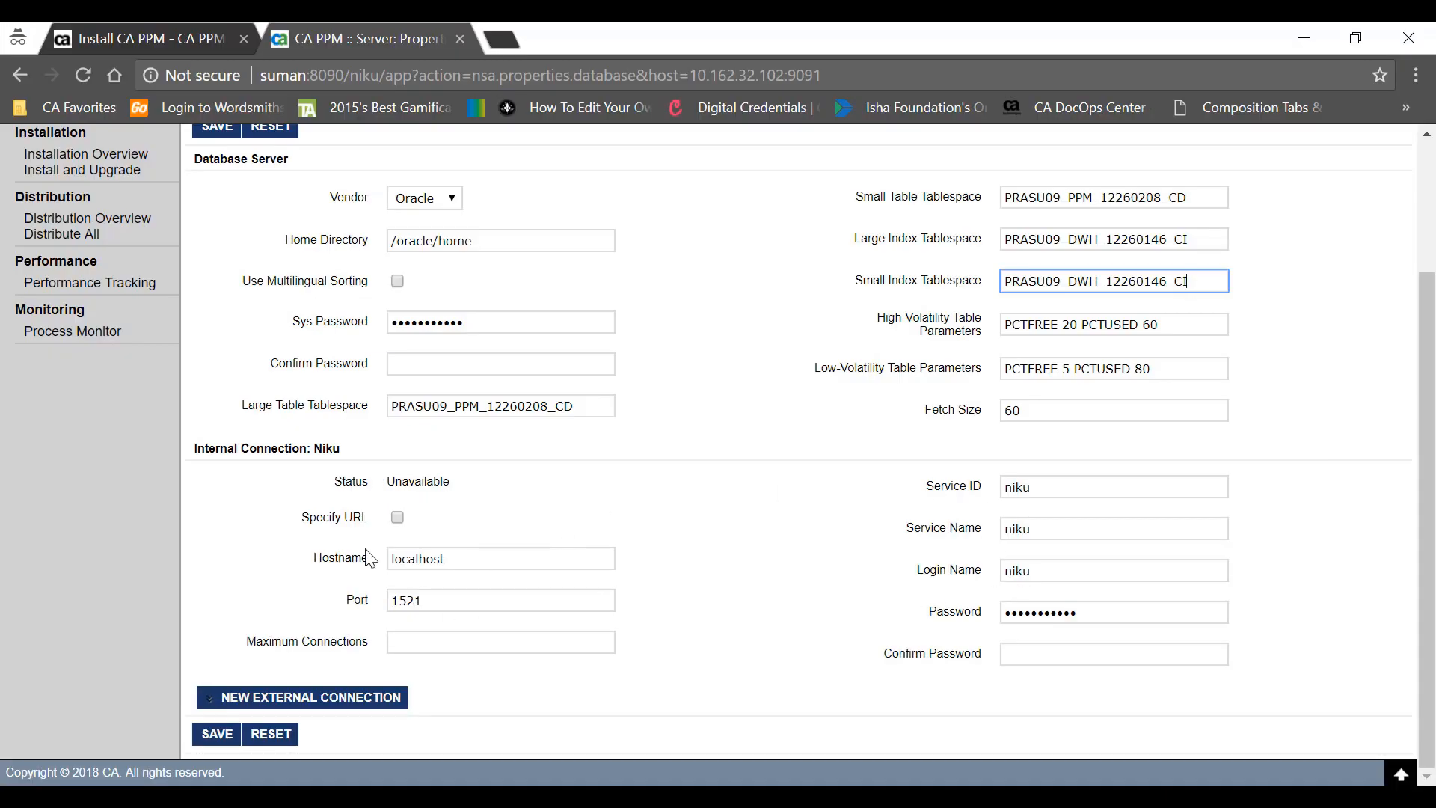
click(397, 517)
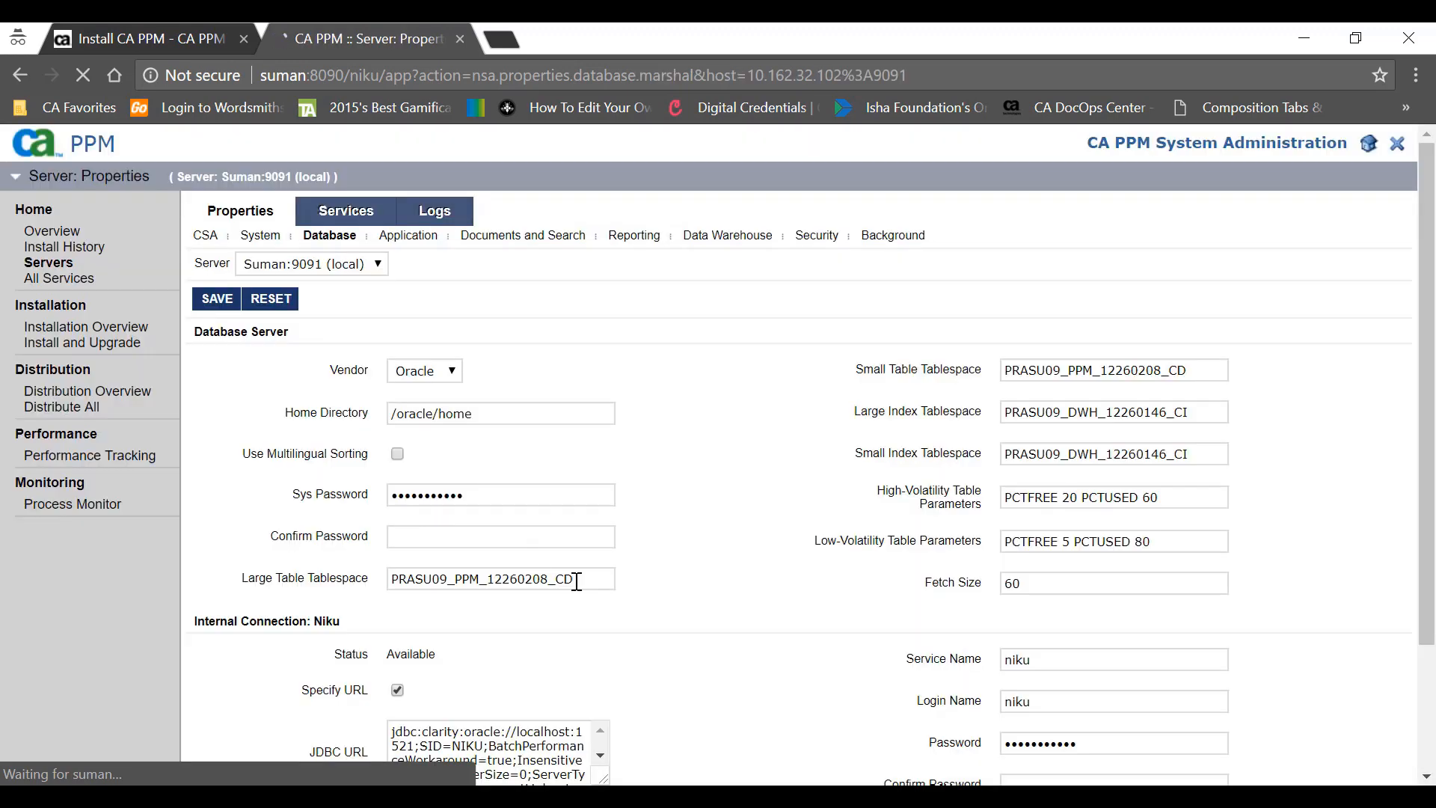
- Select the generated JDBC URL, then return to separate host and port fields
scroll(577, 582, down, 2)
click(547, 592)
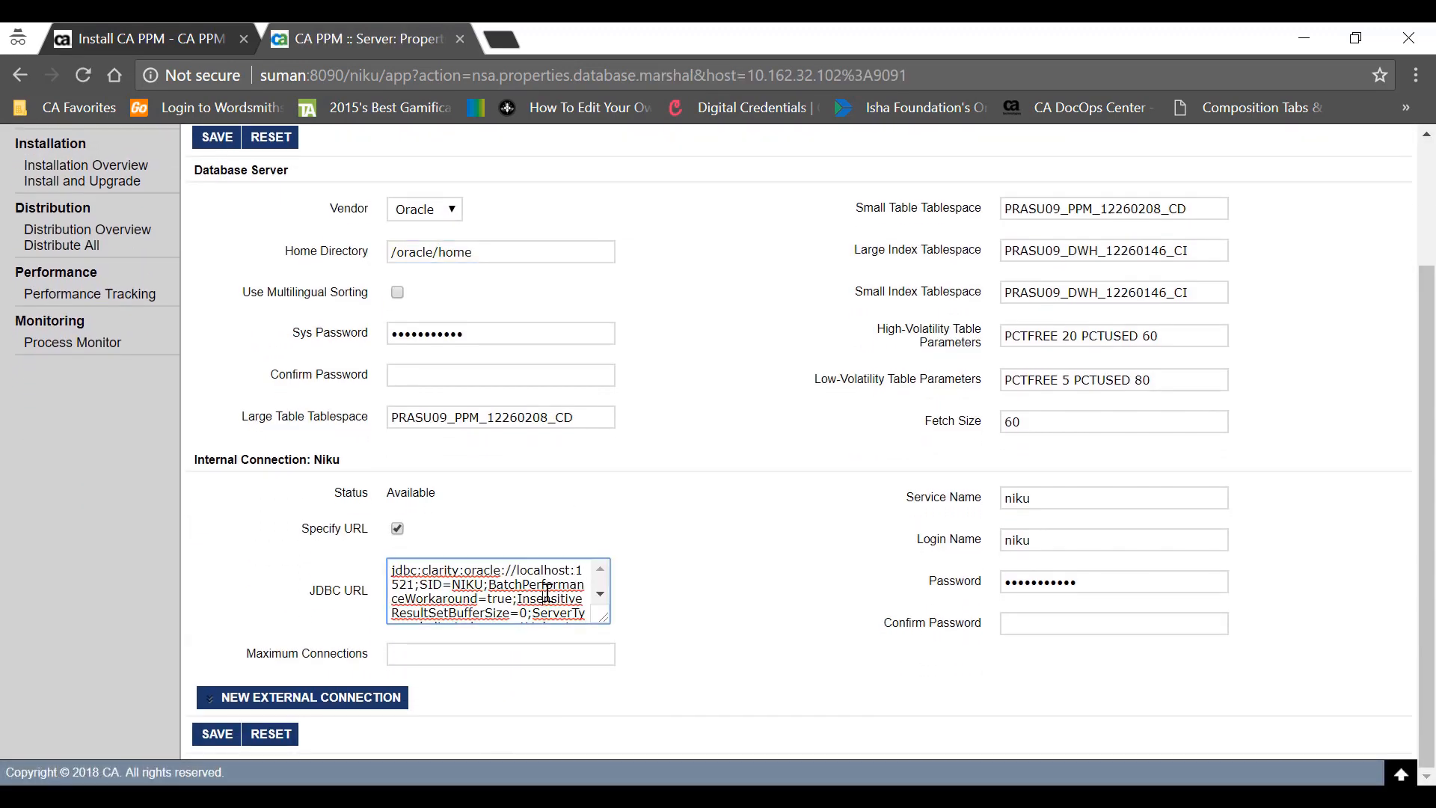
key(ctrl+a)
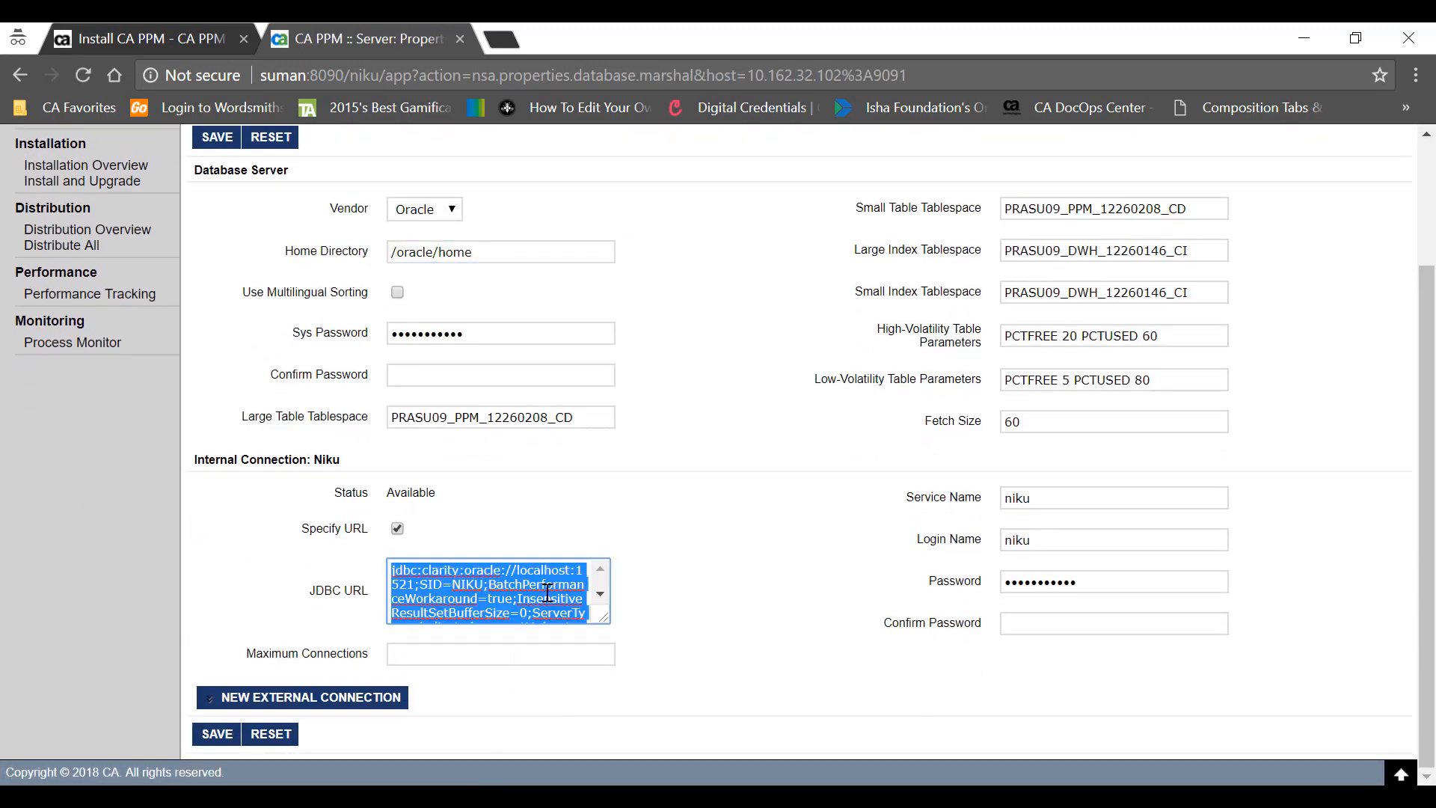
click(397, 529)
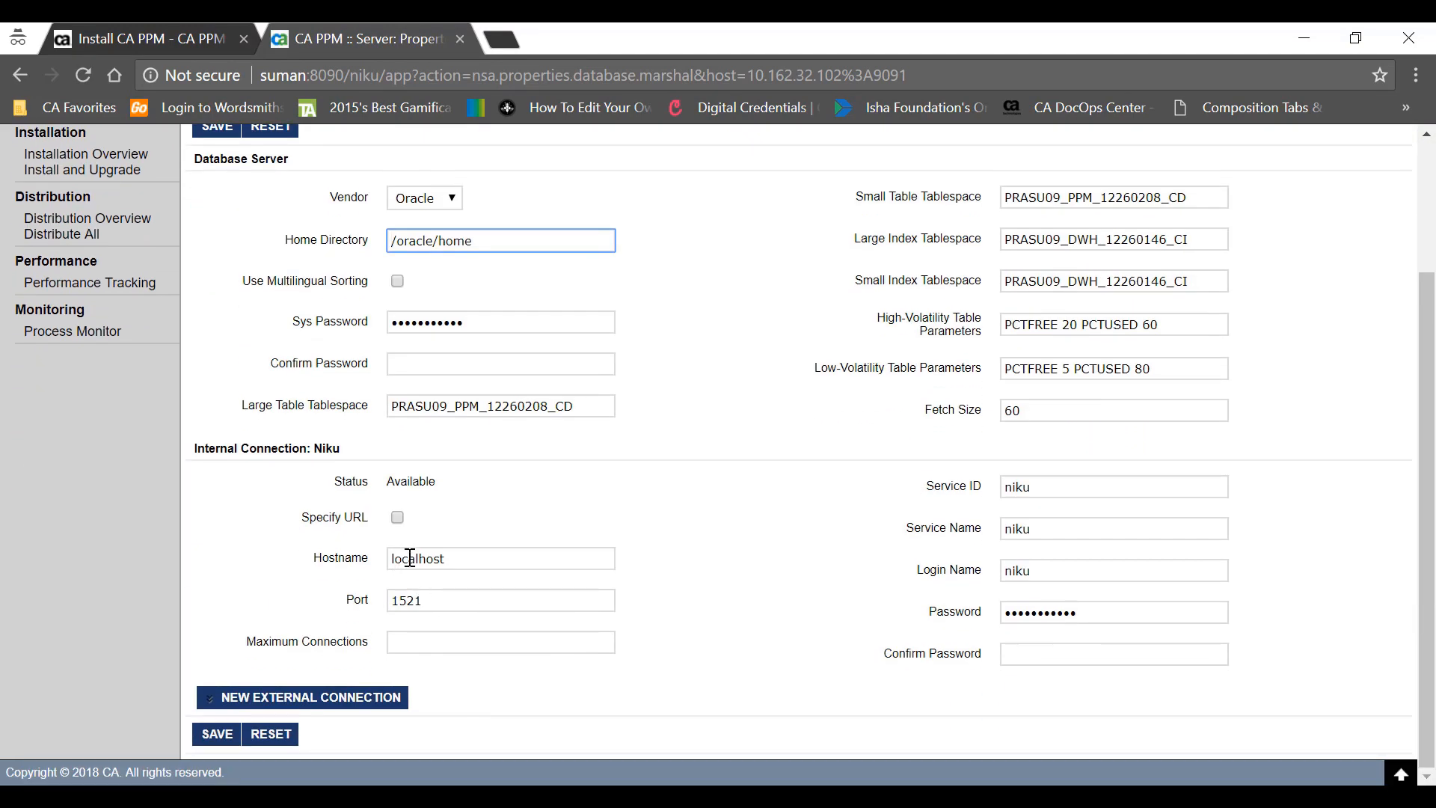
- Set the Niku hostname to claritydb2.ca.com and the port to 1522
key(alt+Tab)
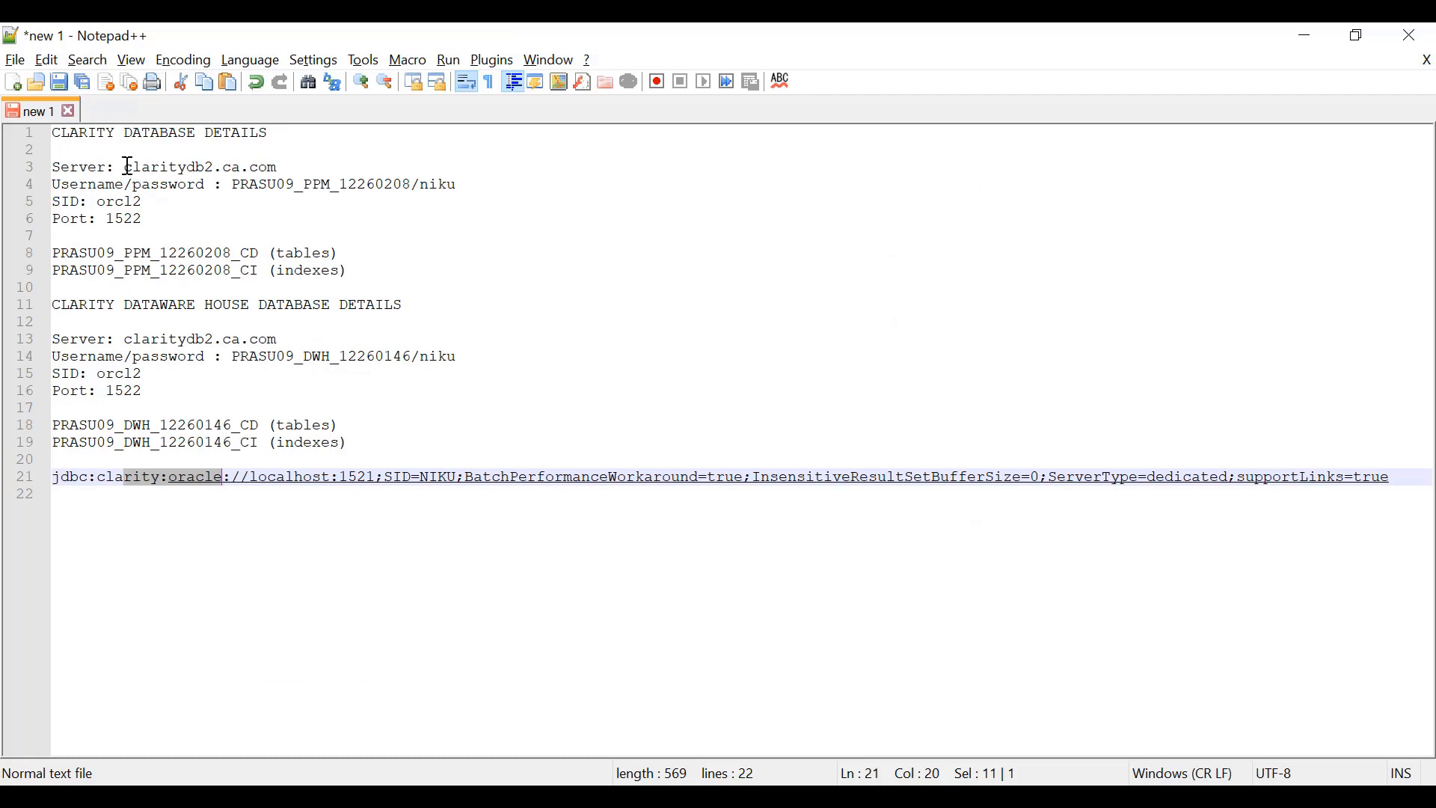
drag(124, 166, 279, 166)
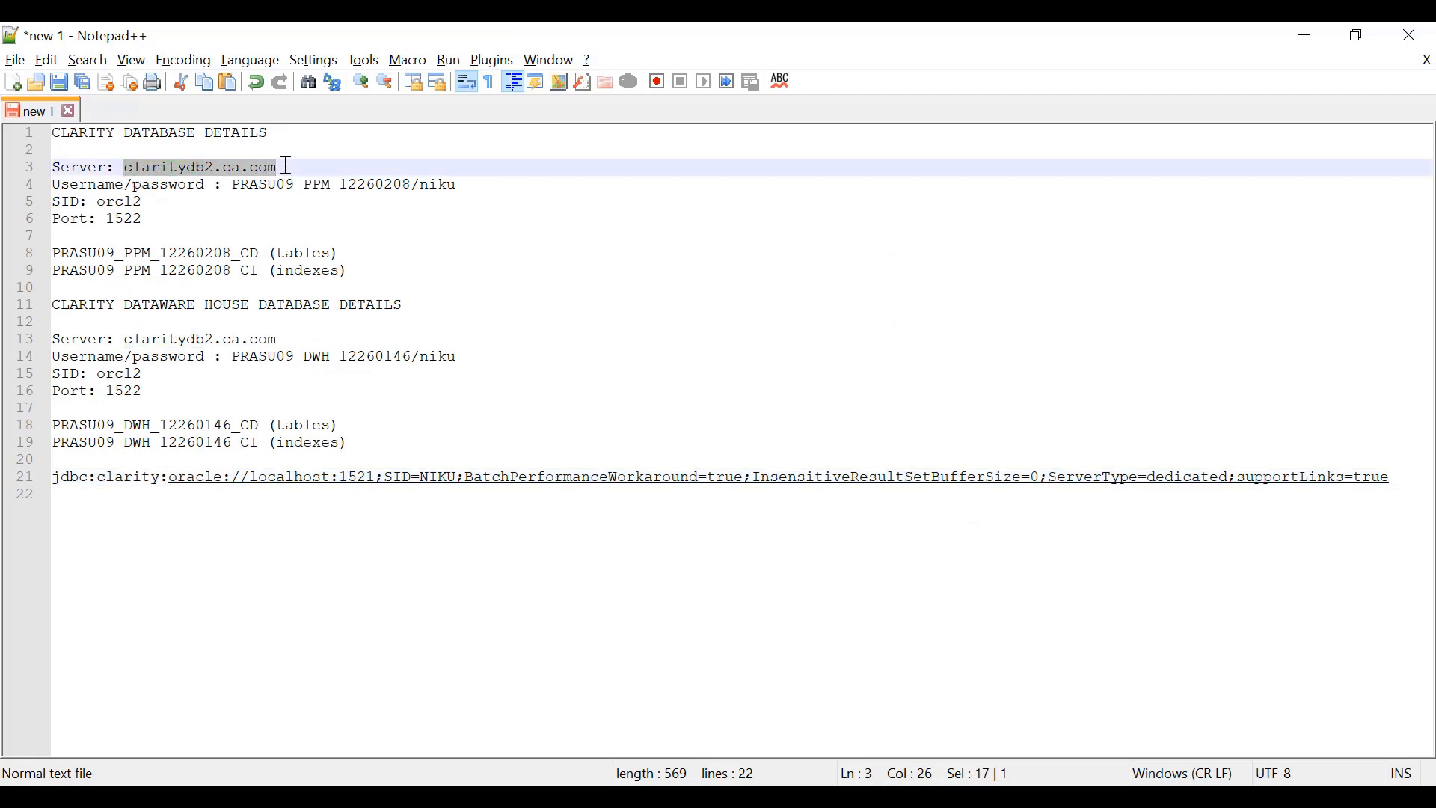
key(alt+Tab)
drag(462, 558, 358, 558)
key(ctrl+v)
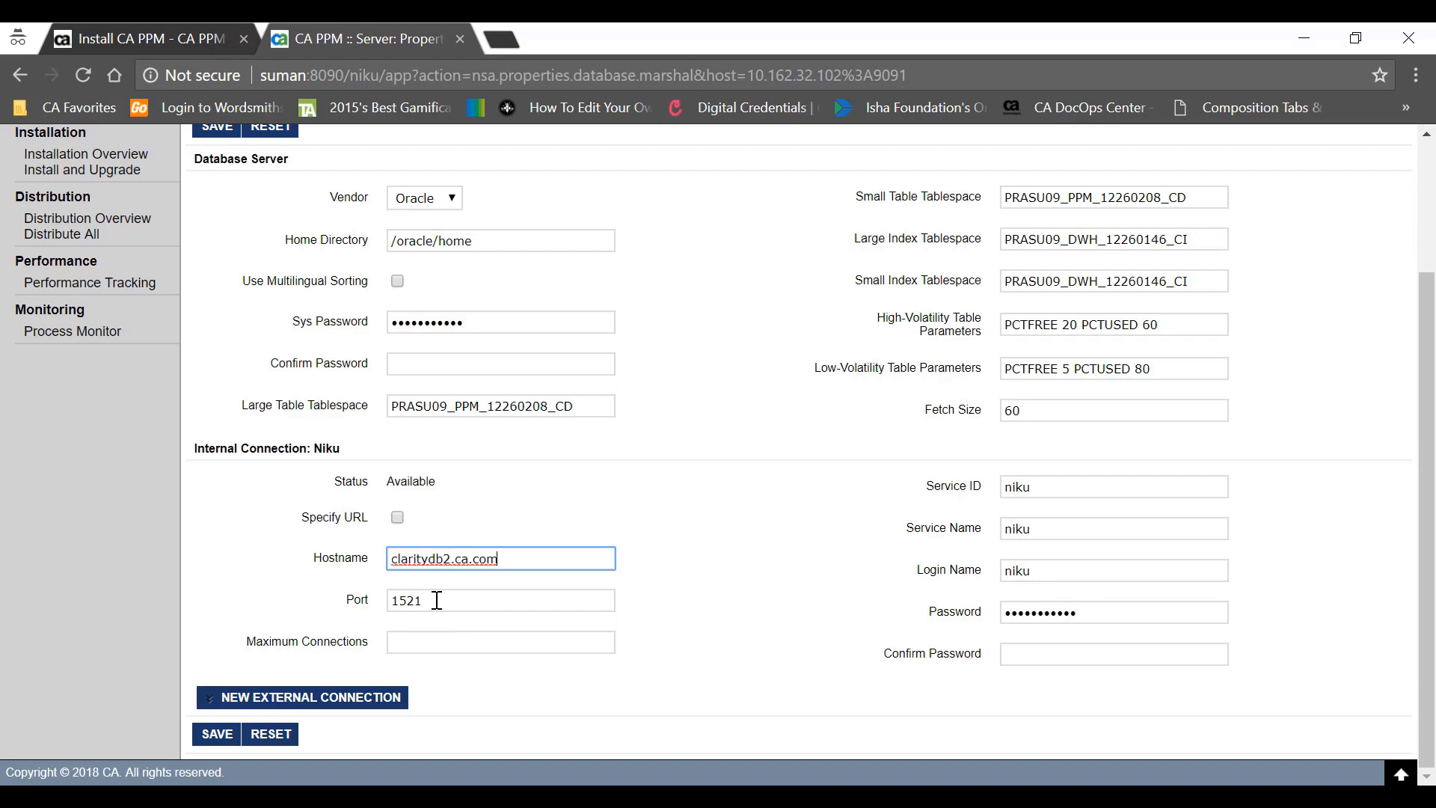
key(alt+Tab)
double_click(123, 219)
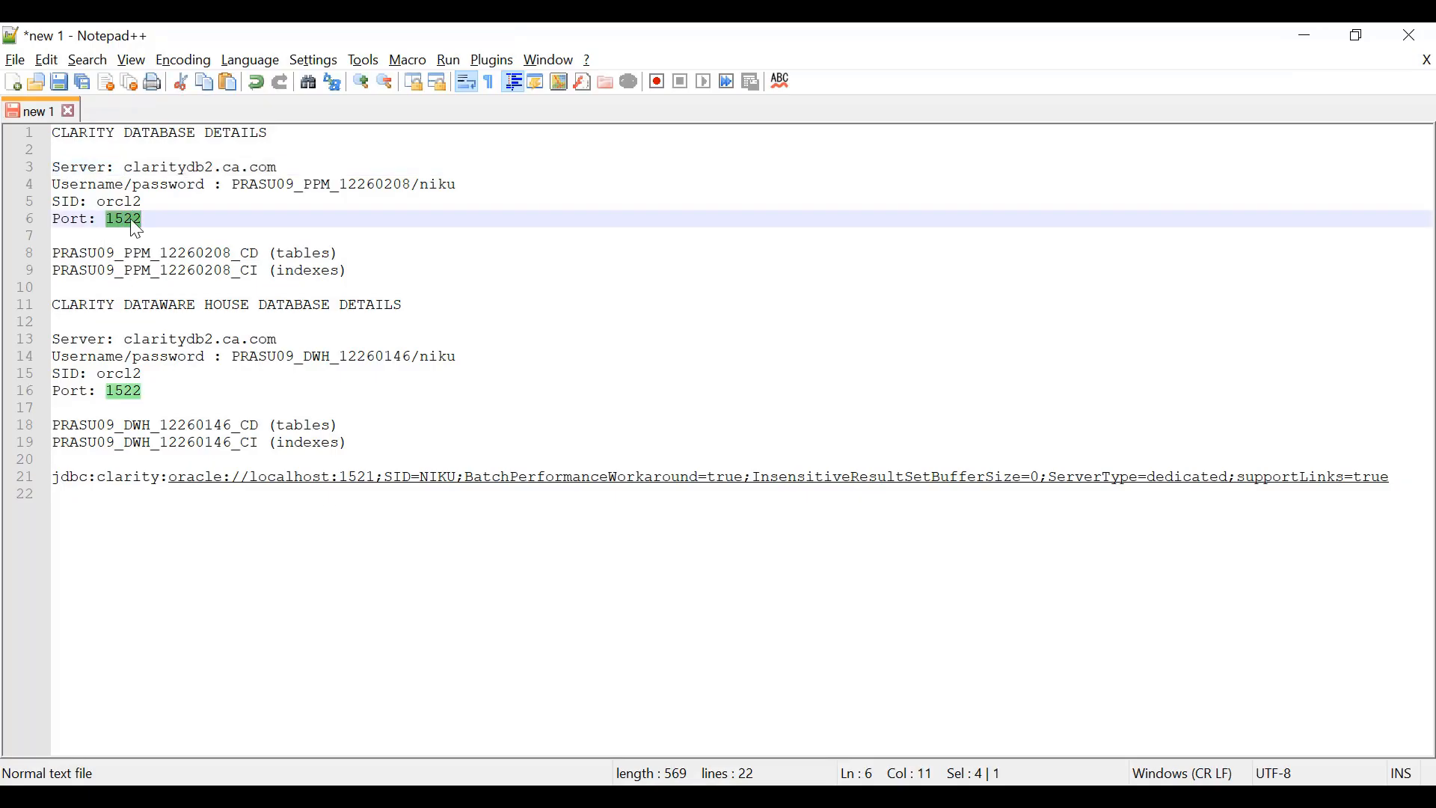
key(alt+Tab)
drag(445, 600, 330, 593)
key(ctrl+v)
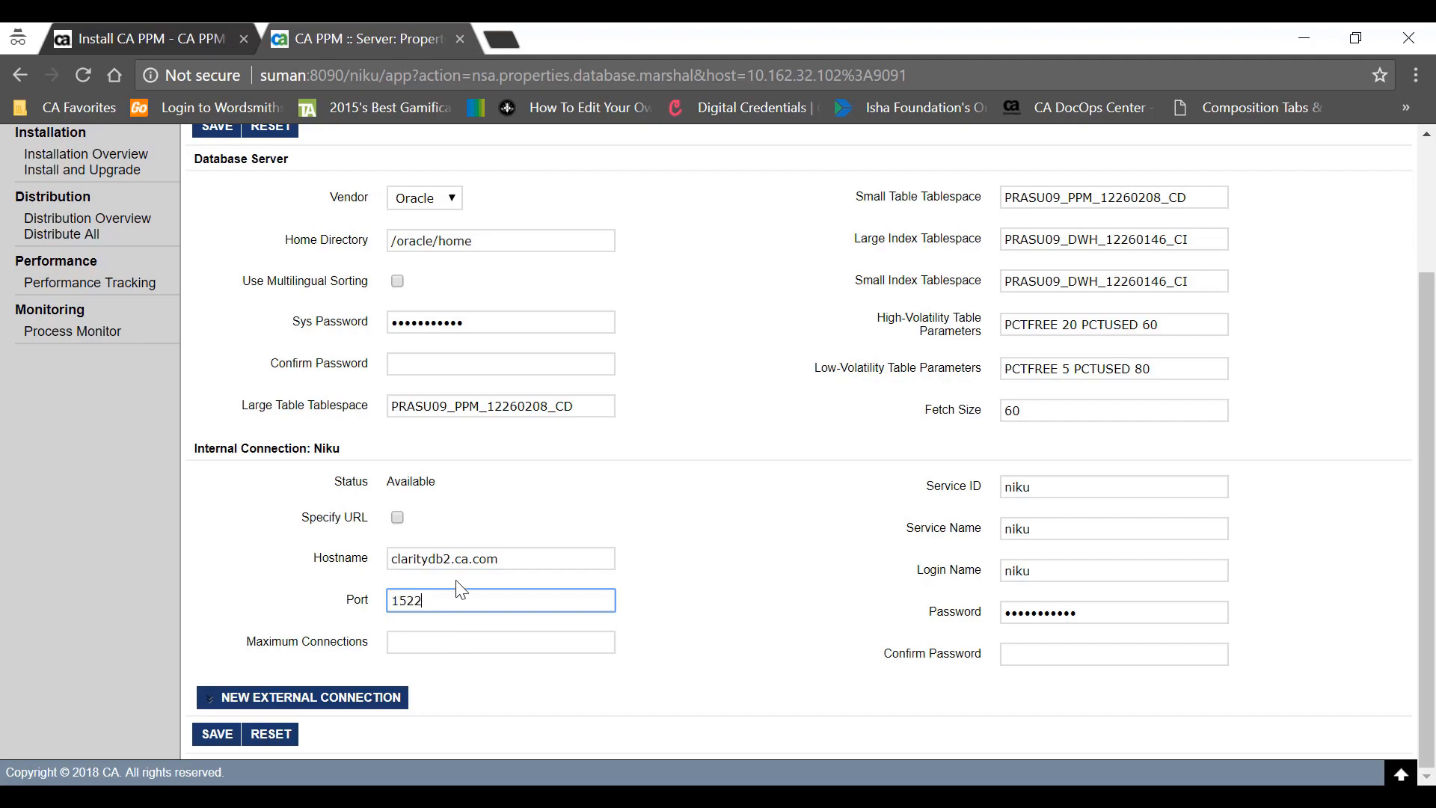
- Change the service ID to orcl2 and clear the service name
key(alt+Tab)
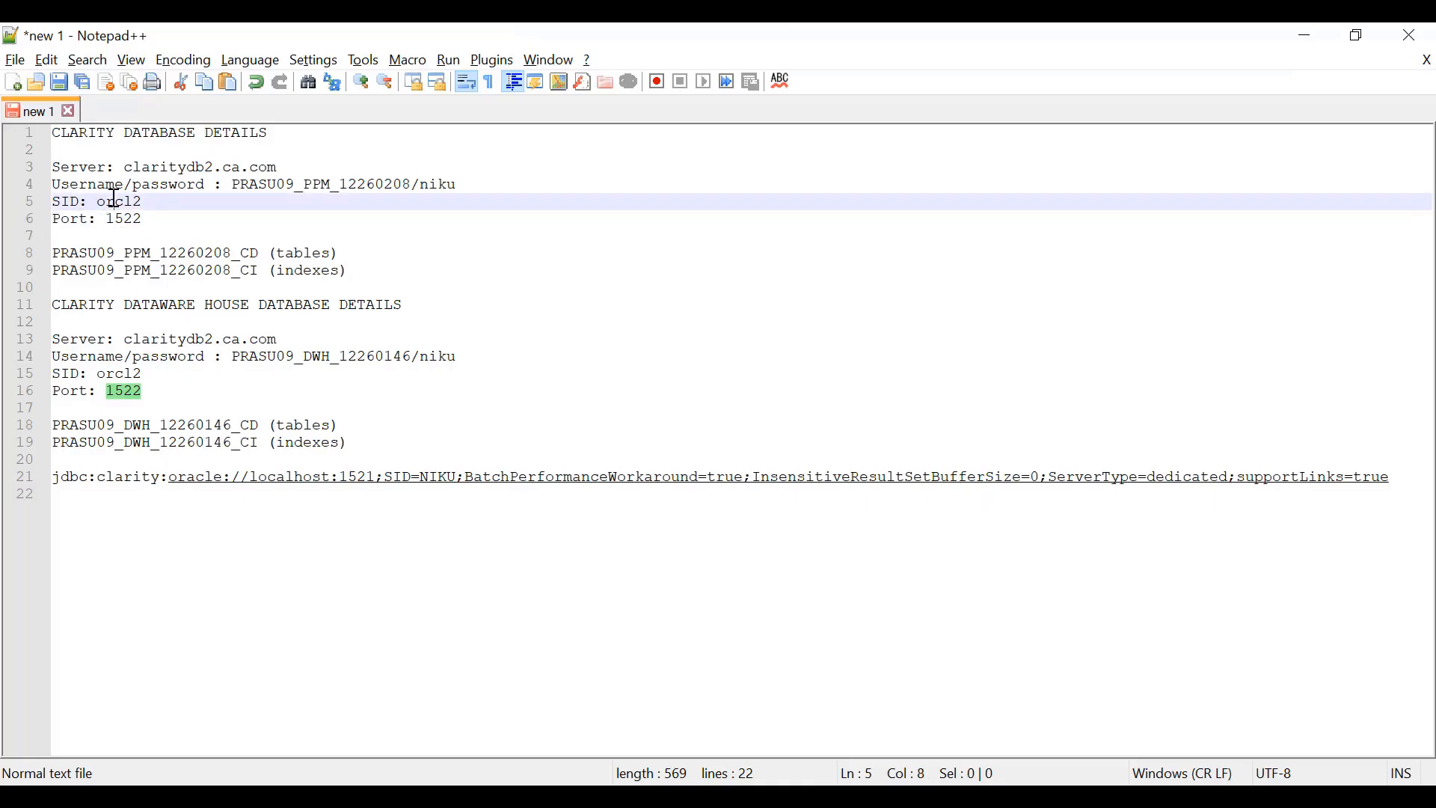
double_click(114, 201)
key(ctrl+c)
key(alt+Tab)
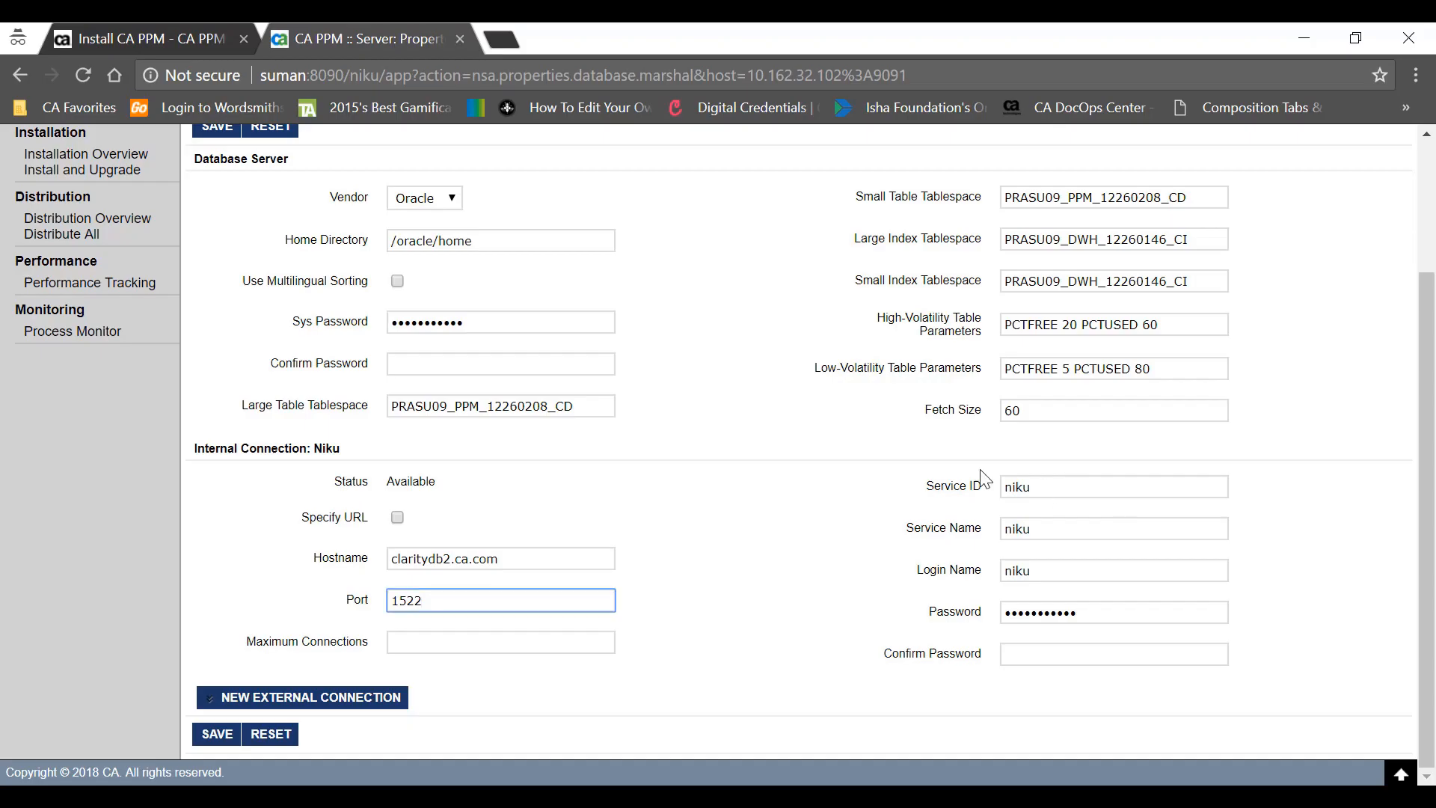
drag(1035, 488, 919, 459)
key(ctrl+v)
drag(1067, 530, 930, 524)
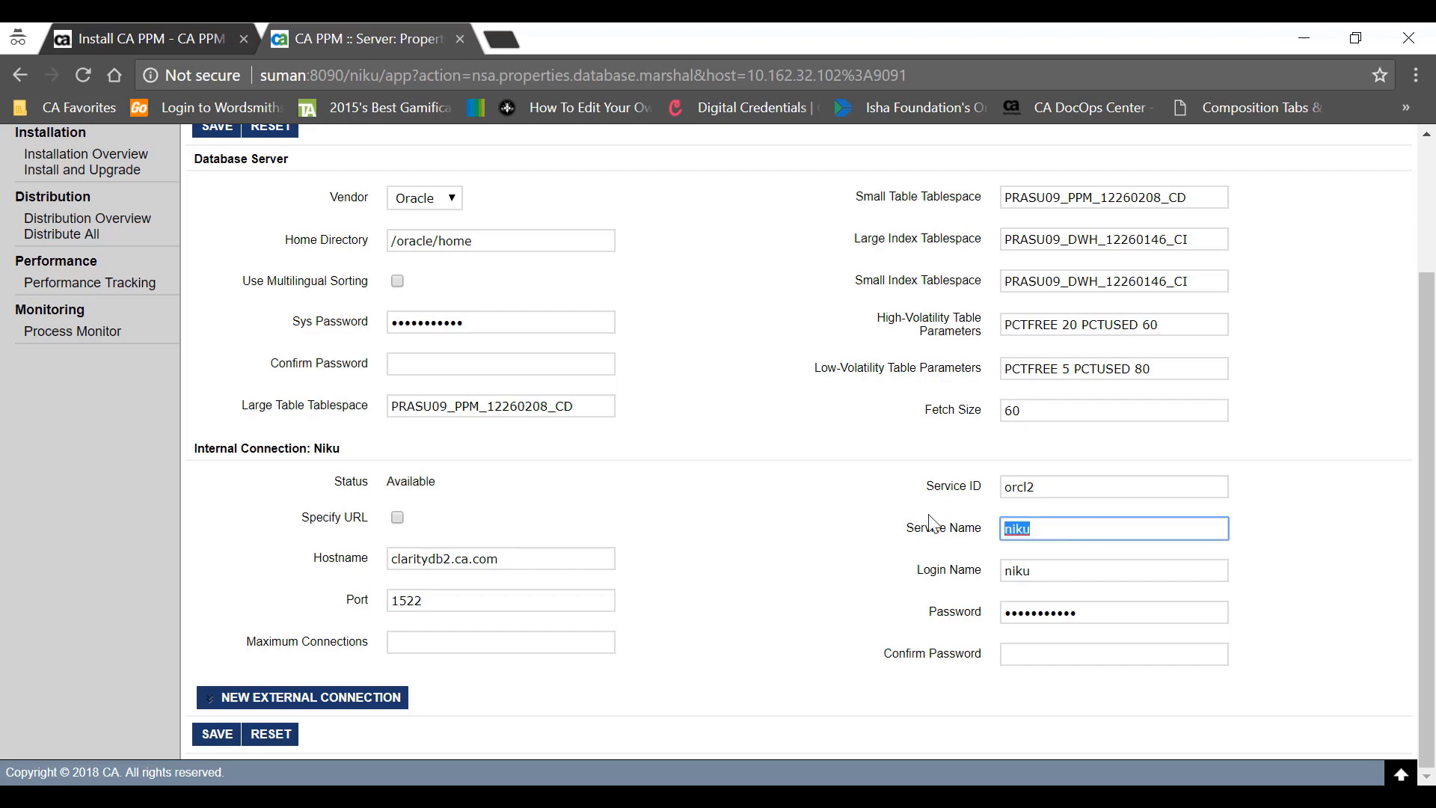
key(BackSpace)
- Set the login name to the PPM schema user, enter the password, and save
key(alt+Tab)
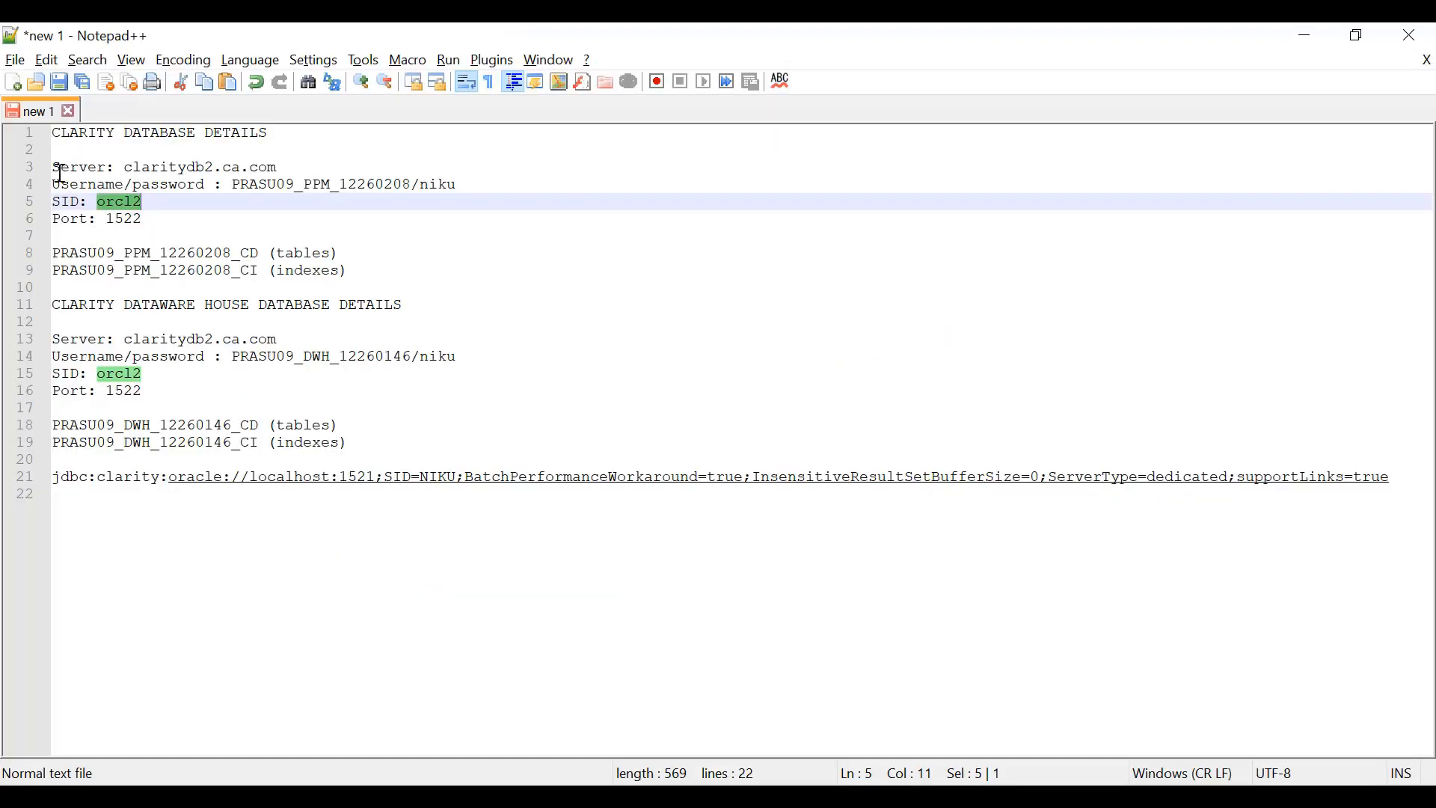
drag(233, 185, 411, 184)
key(ctrl+c)
key(alt+Tab)
drag(1043, 570, 970, 566)
key(ctrl+v)
drag(1089, 612, 1012, 605)
text(niku)
key(Tab)
text(niku)
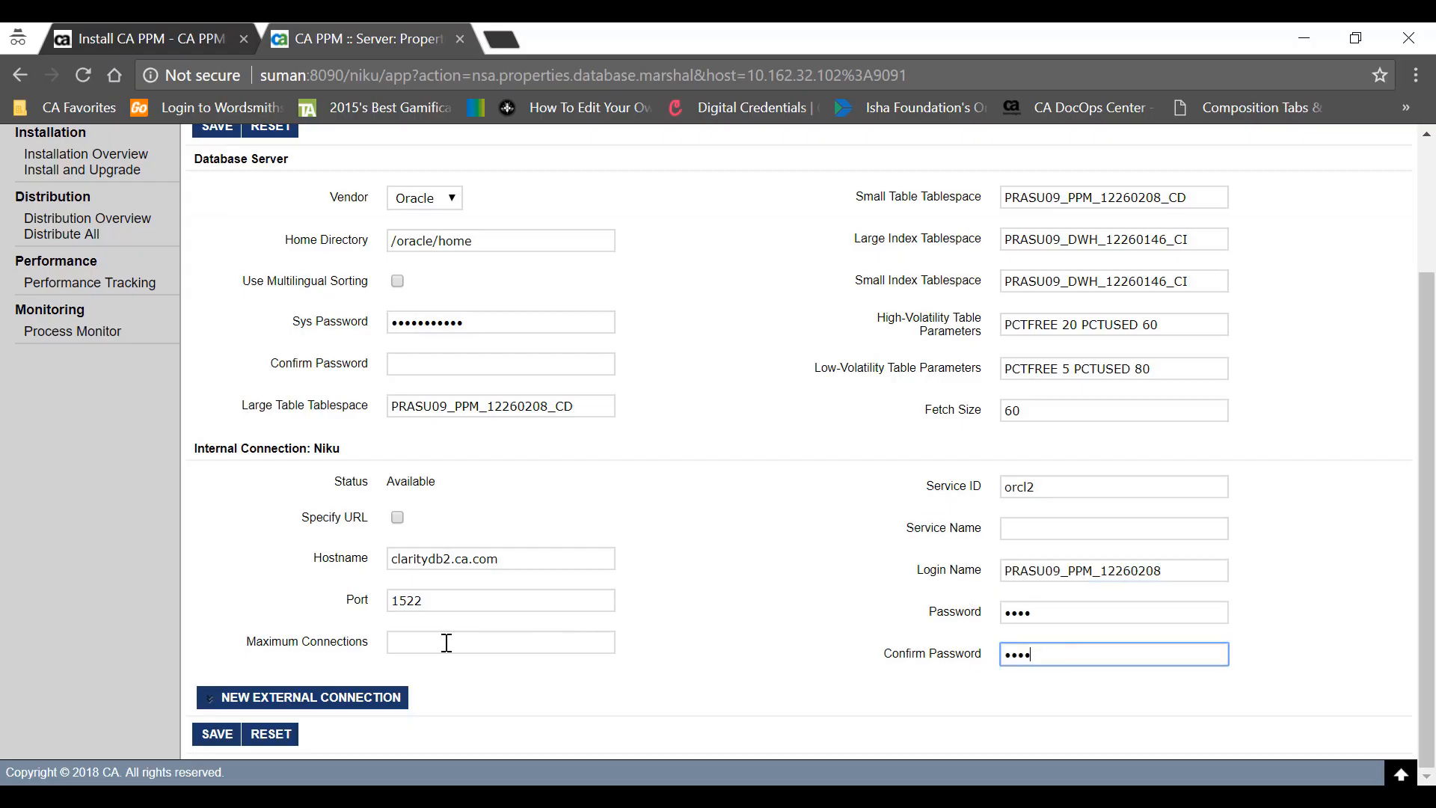
click(236, 735)
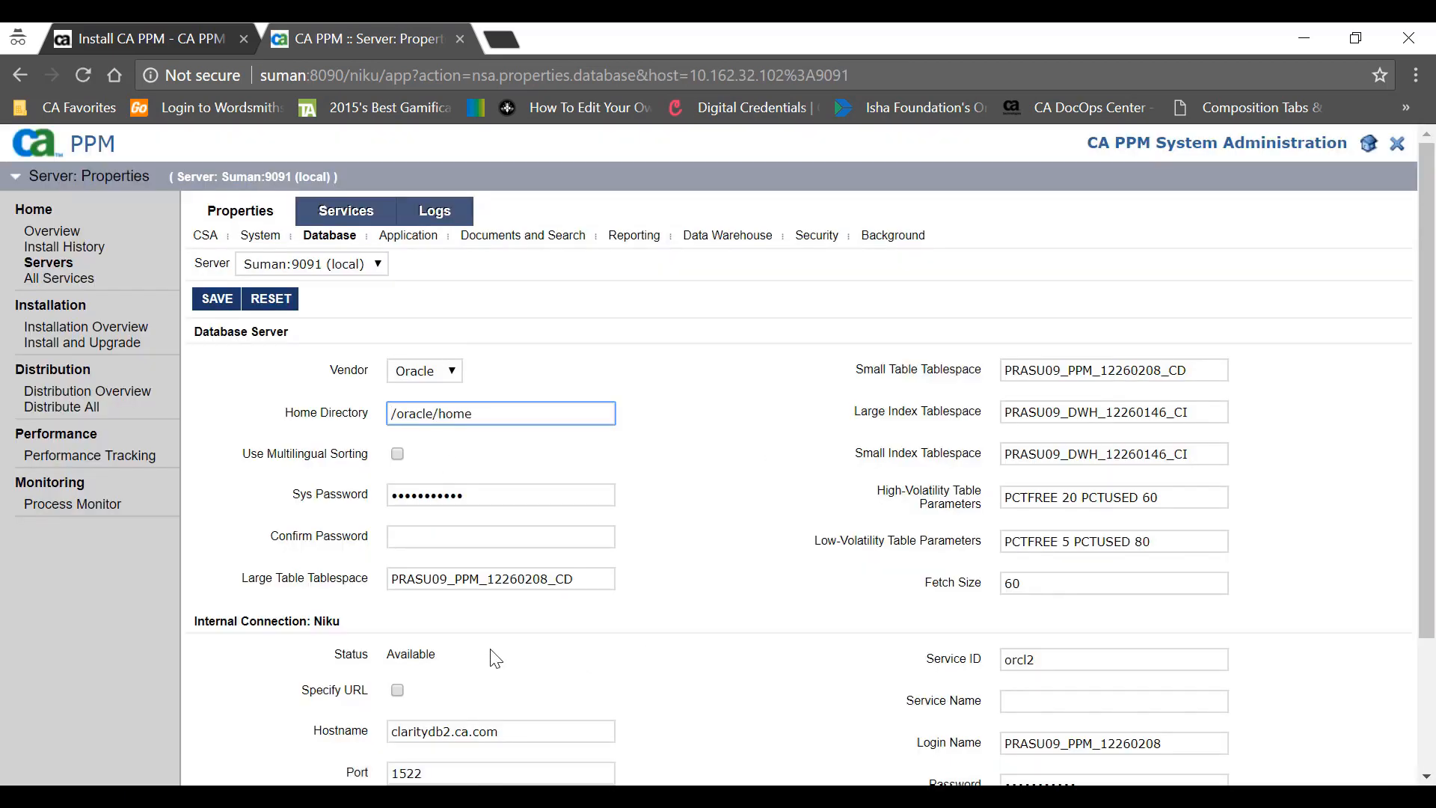
- Log out, sign back in with the administrator password, and open the local server's Application properties
scroll(496, 658, down, 3)
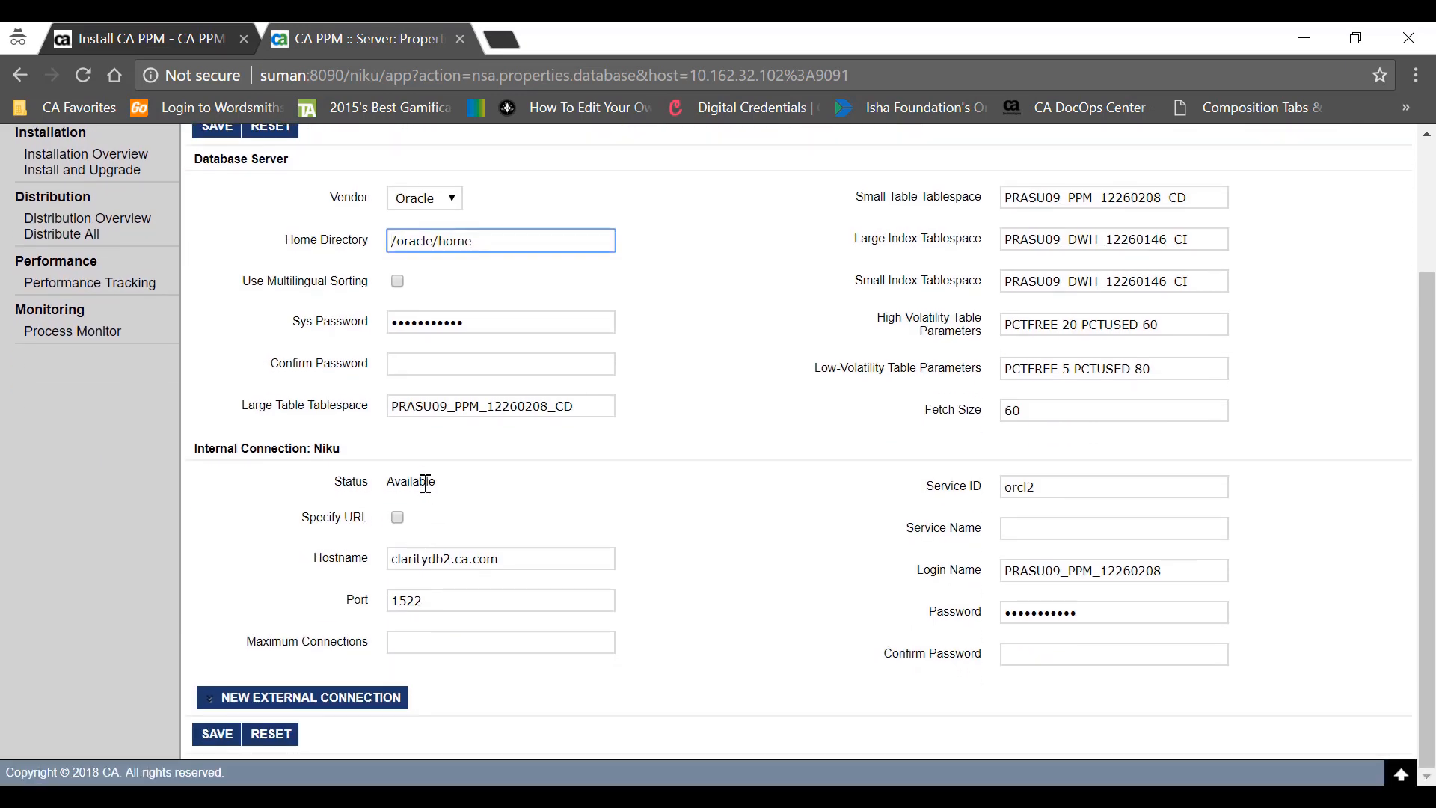
scroll(426, 482, up, 2)
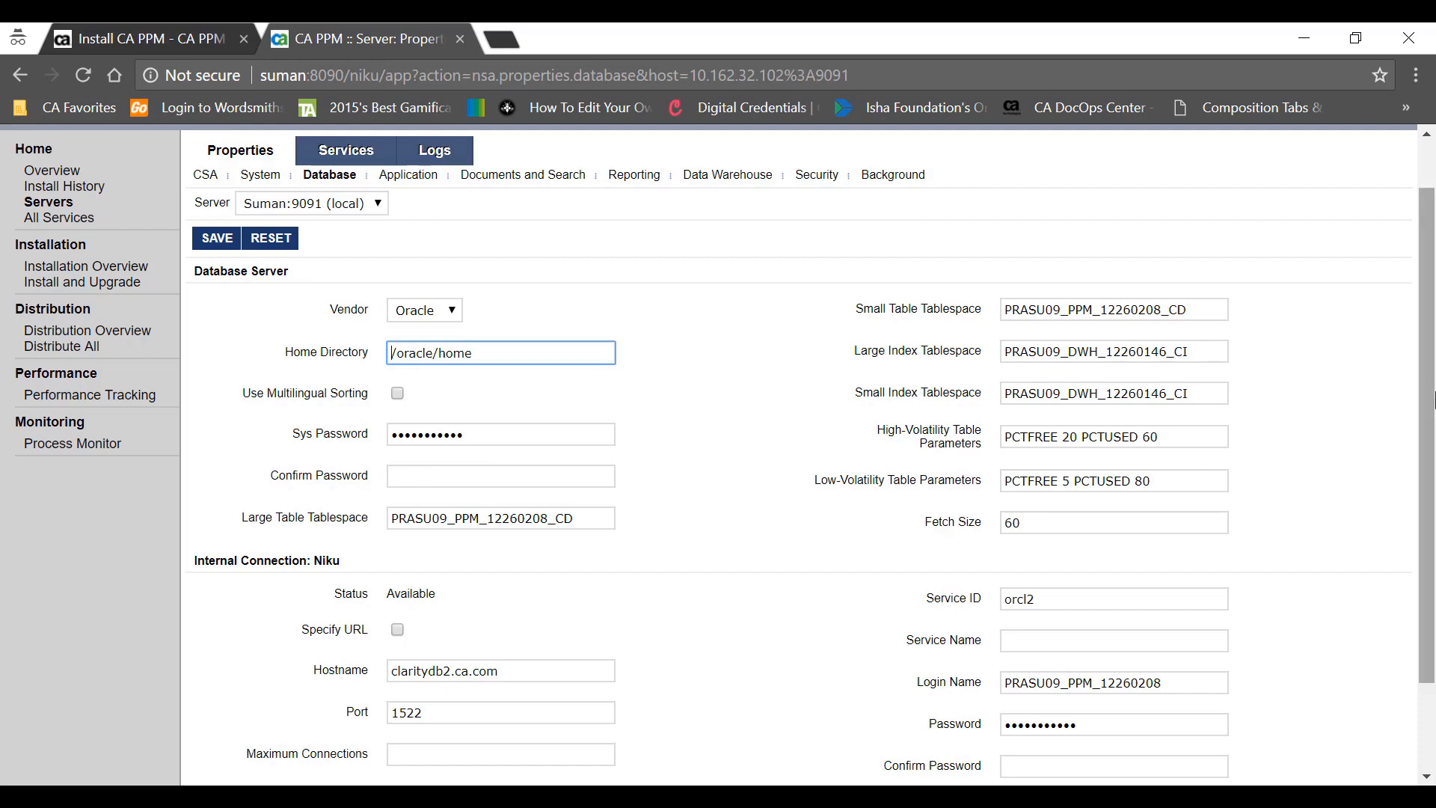
scroll(1361, 304, up, 1)
click(1398, 147)
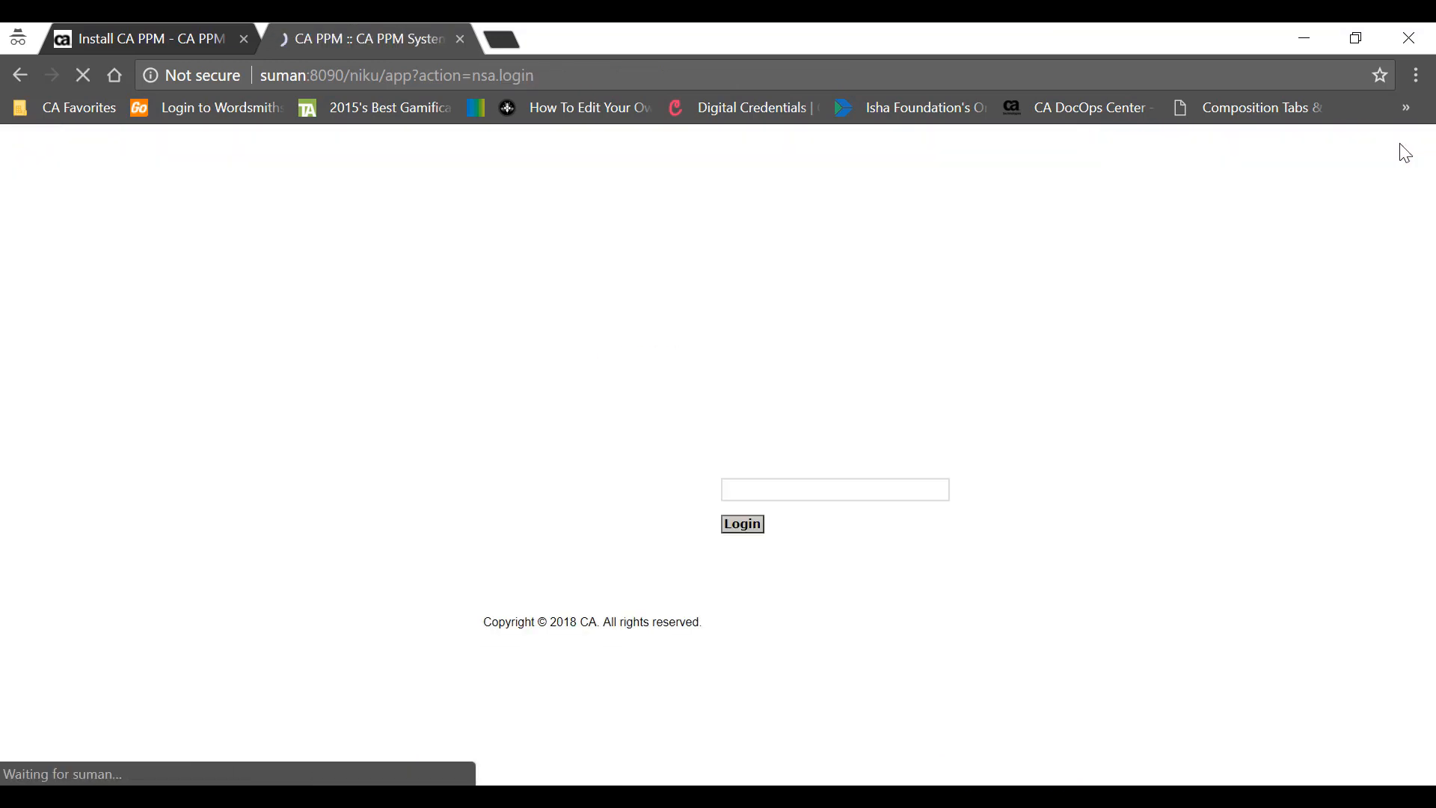
text(admin)
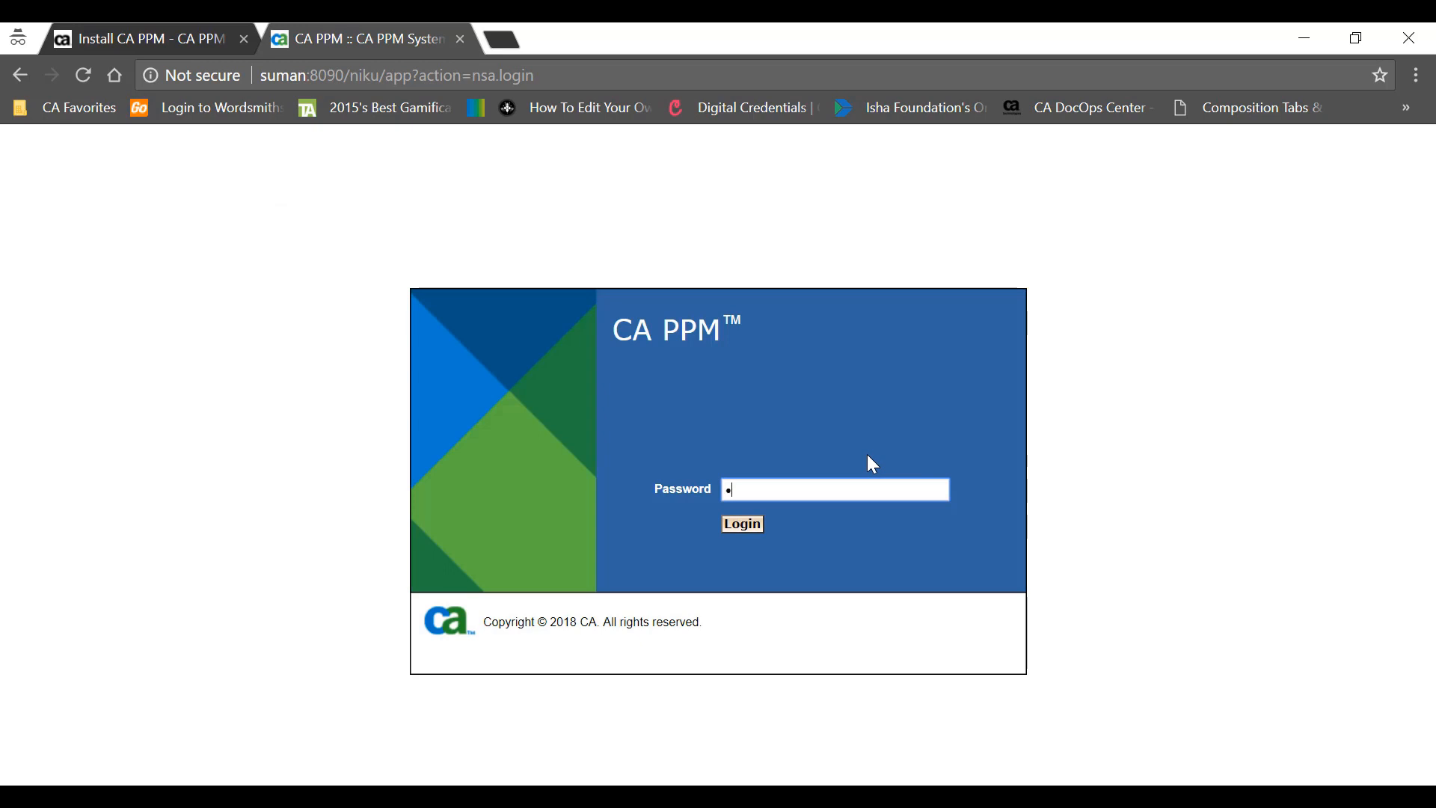
click(753, 526)
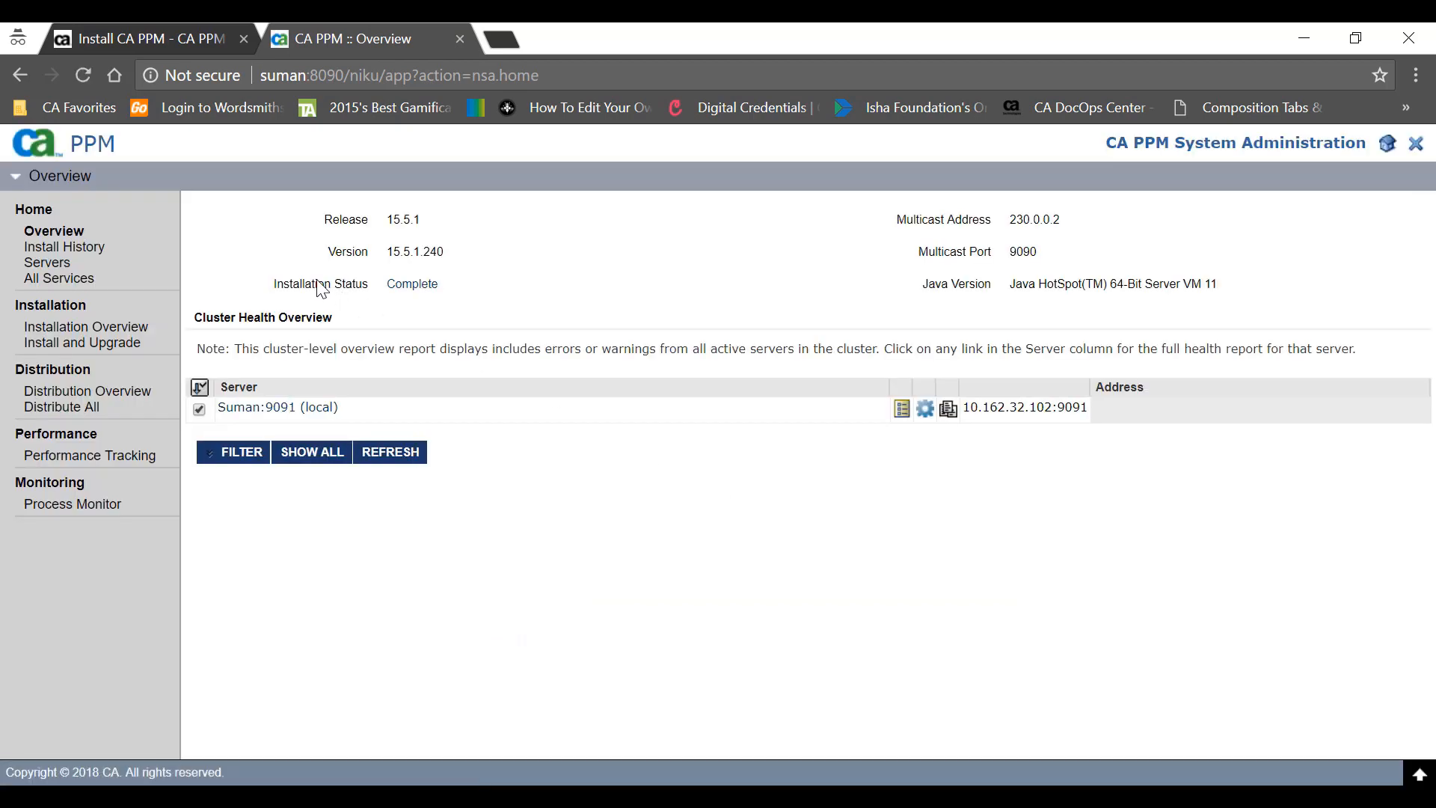
click(297, 410)
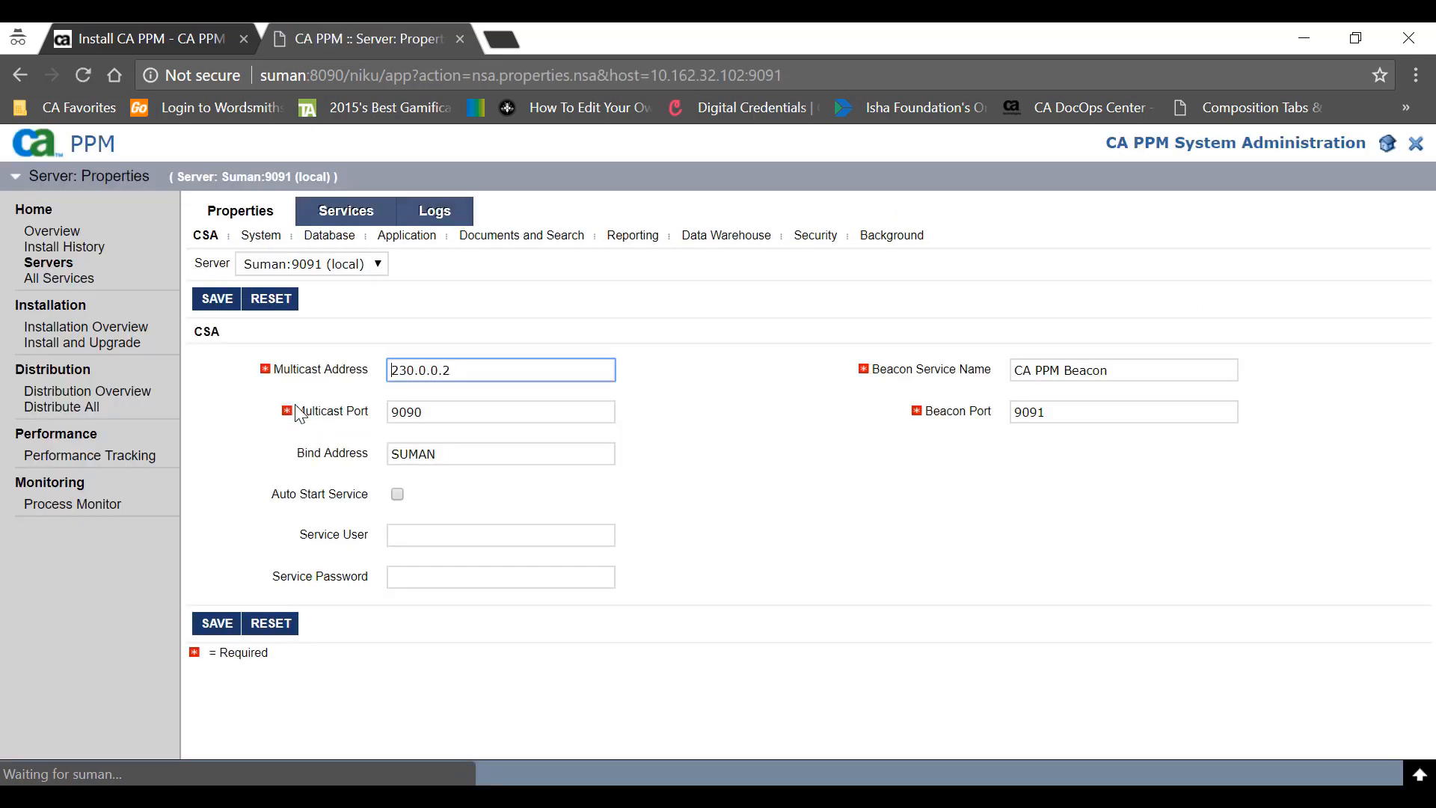
click(418, 238)
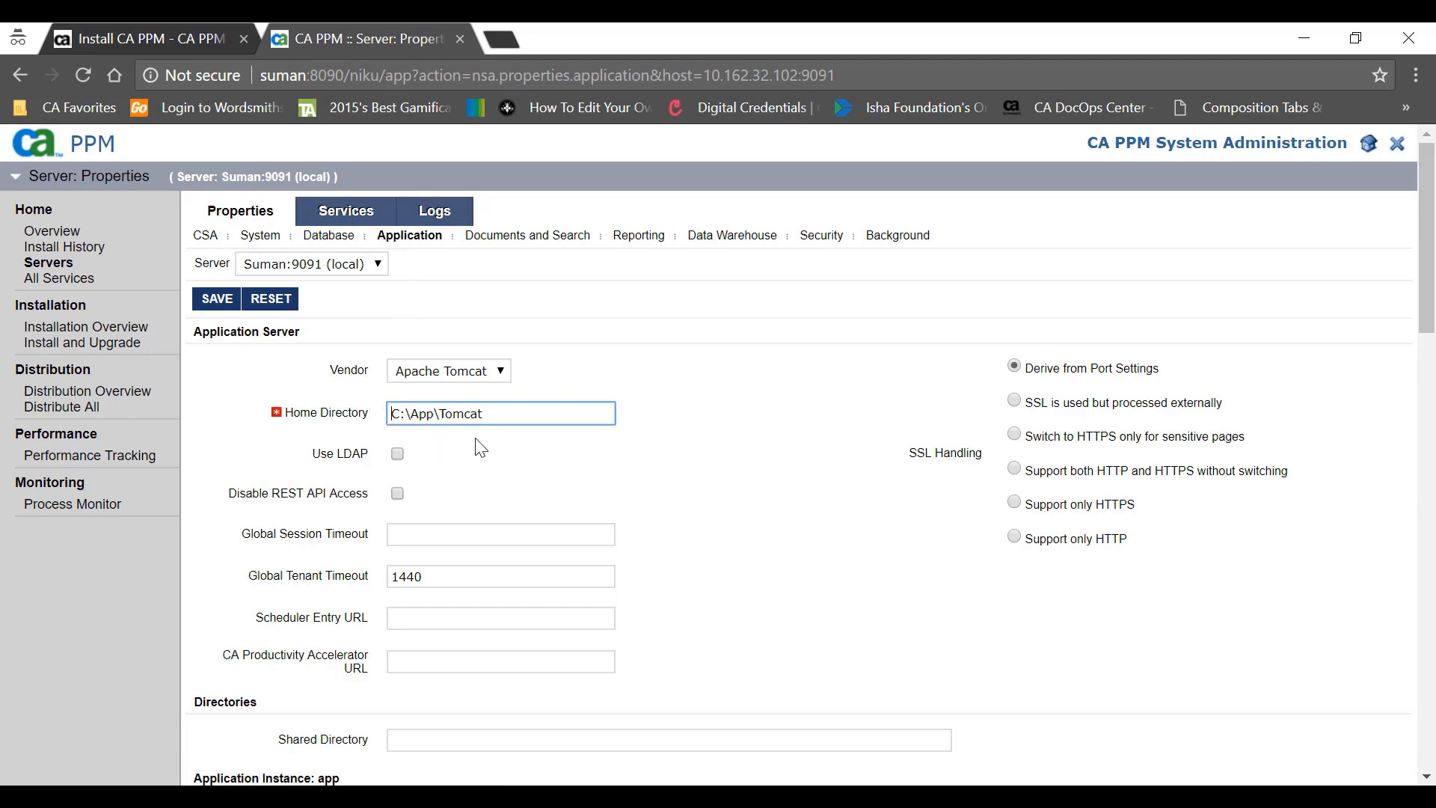
triple_click(402, 411)
scroll(327, 353, down, 1)
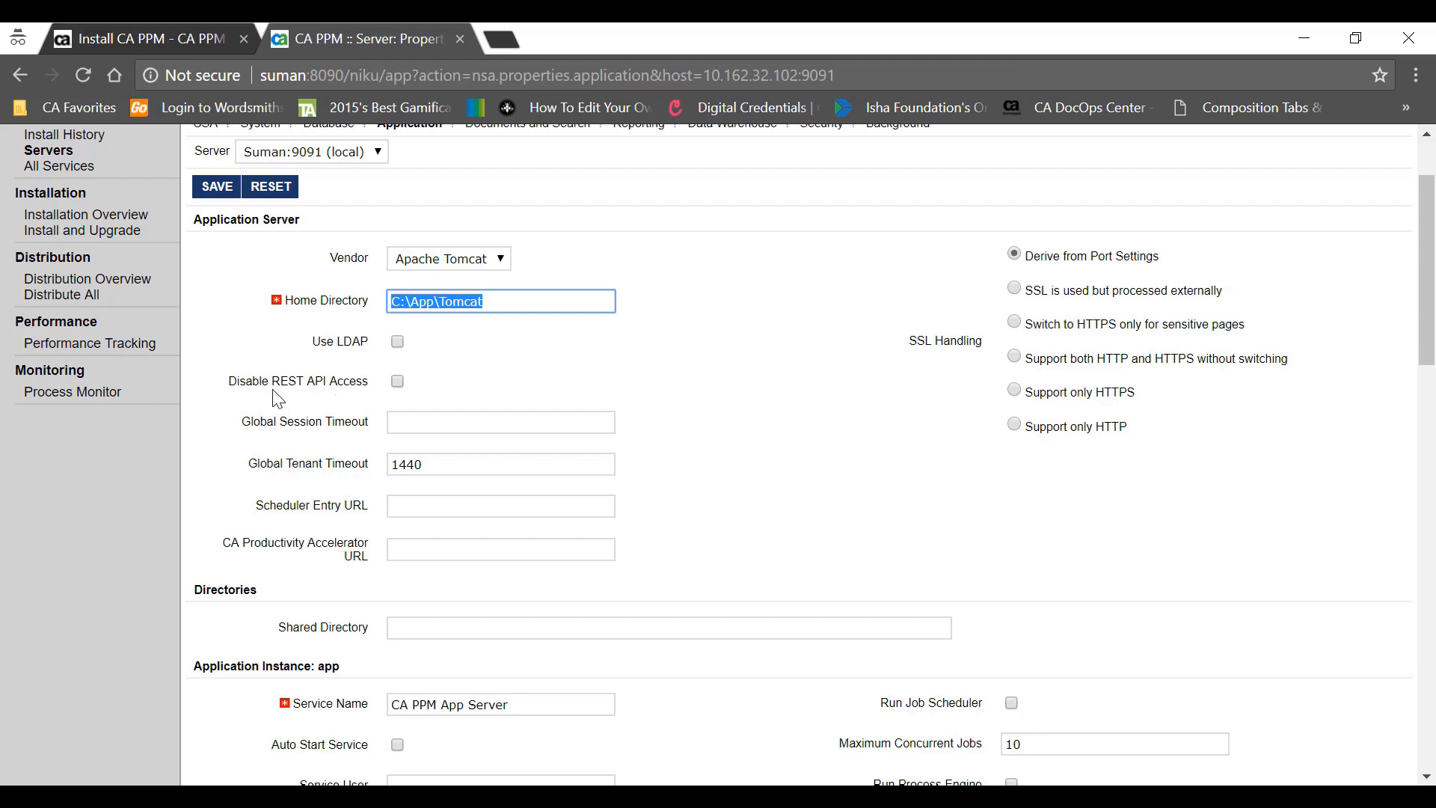
scroll(310, 402, down, 2)
drag(239, 430, 358, 441)
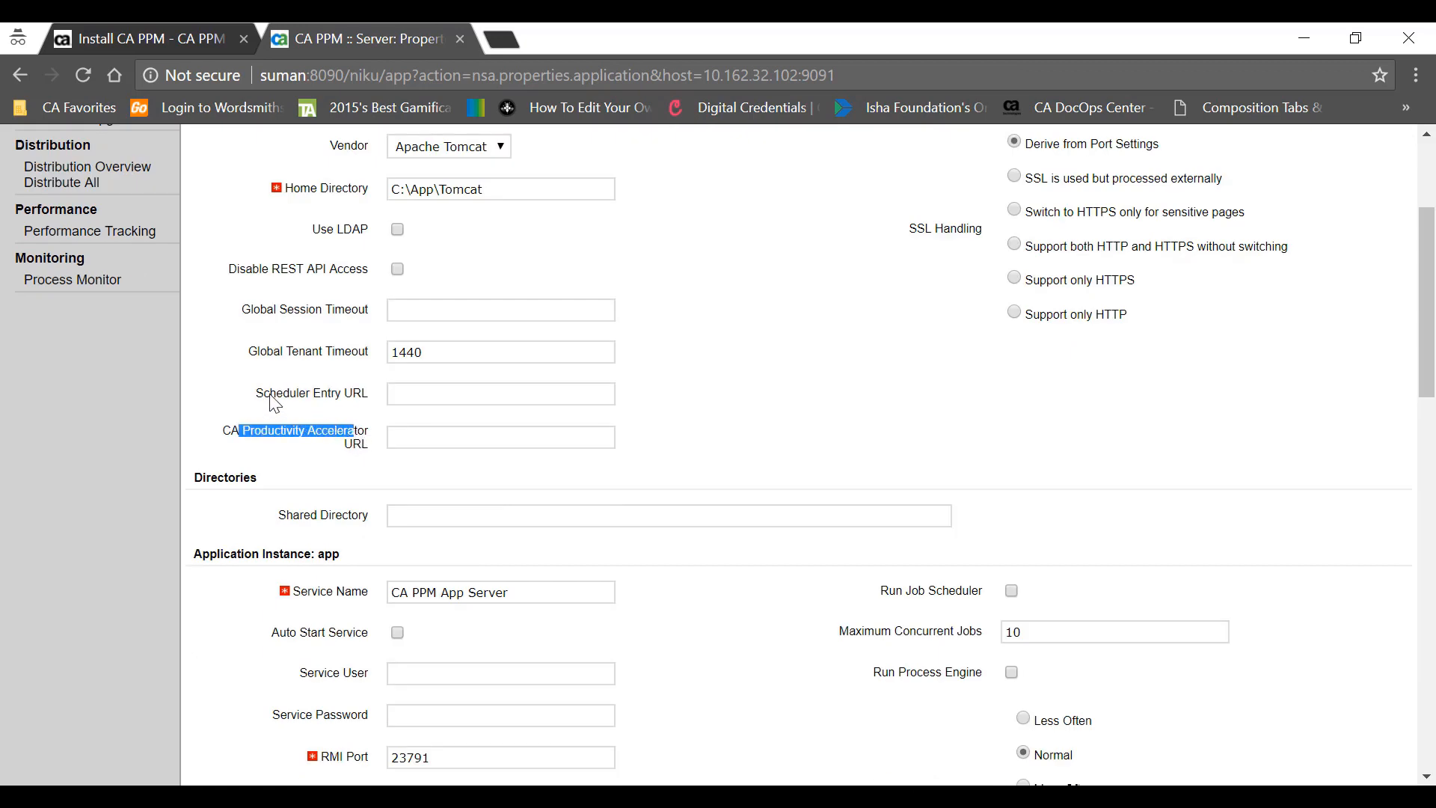
drag(256, 398, 372, 404)
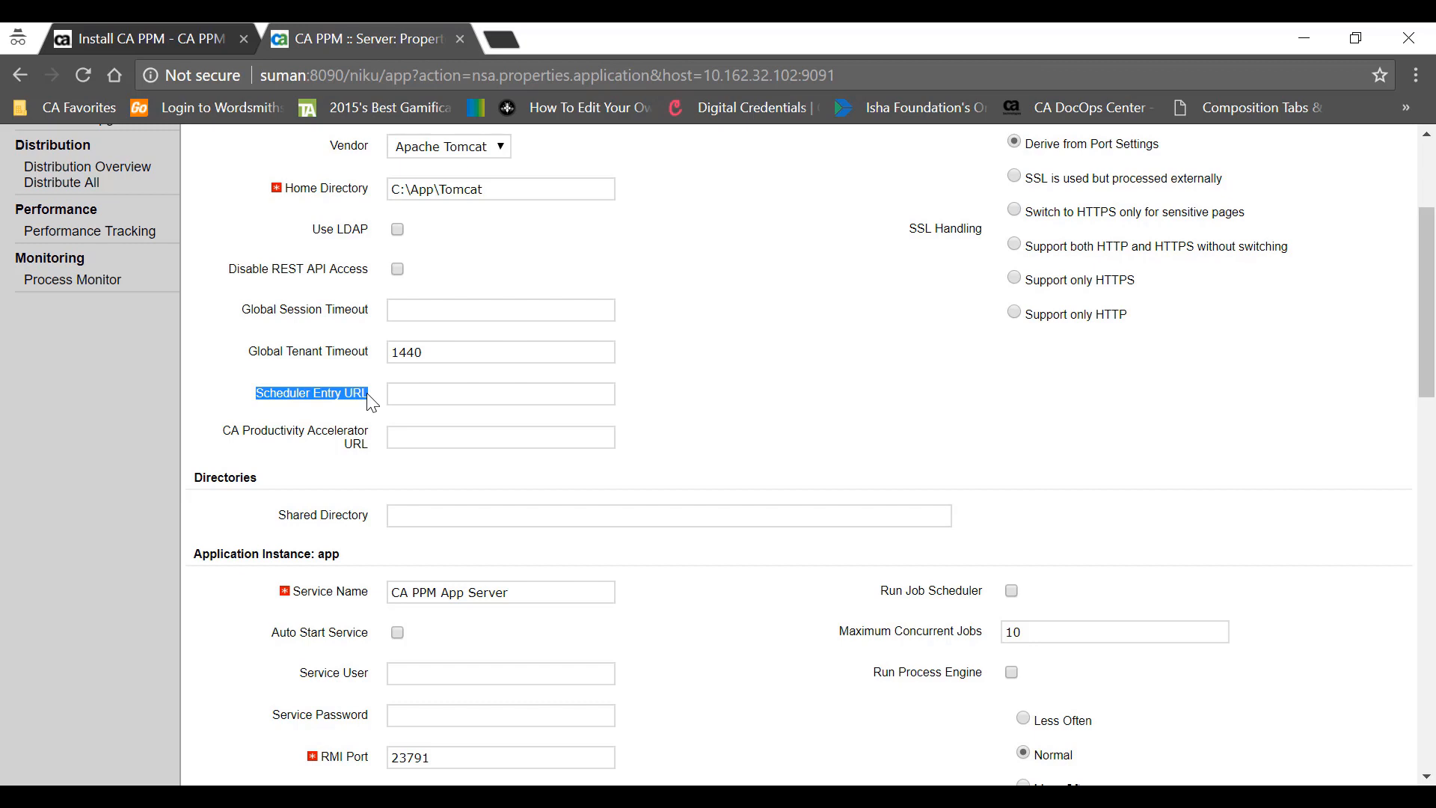
click(406, 392)
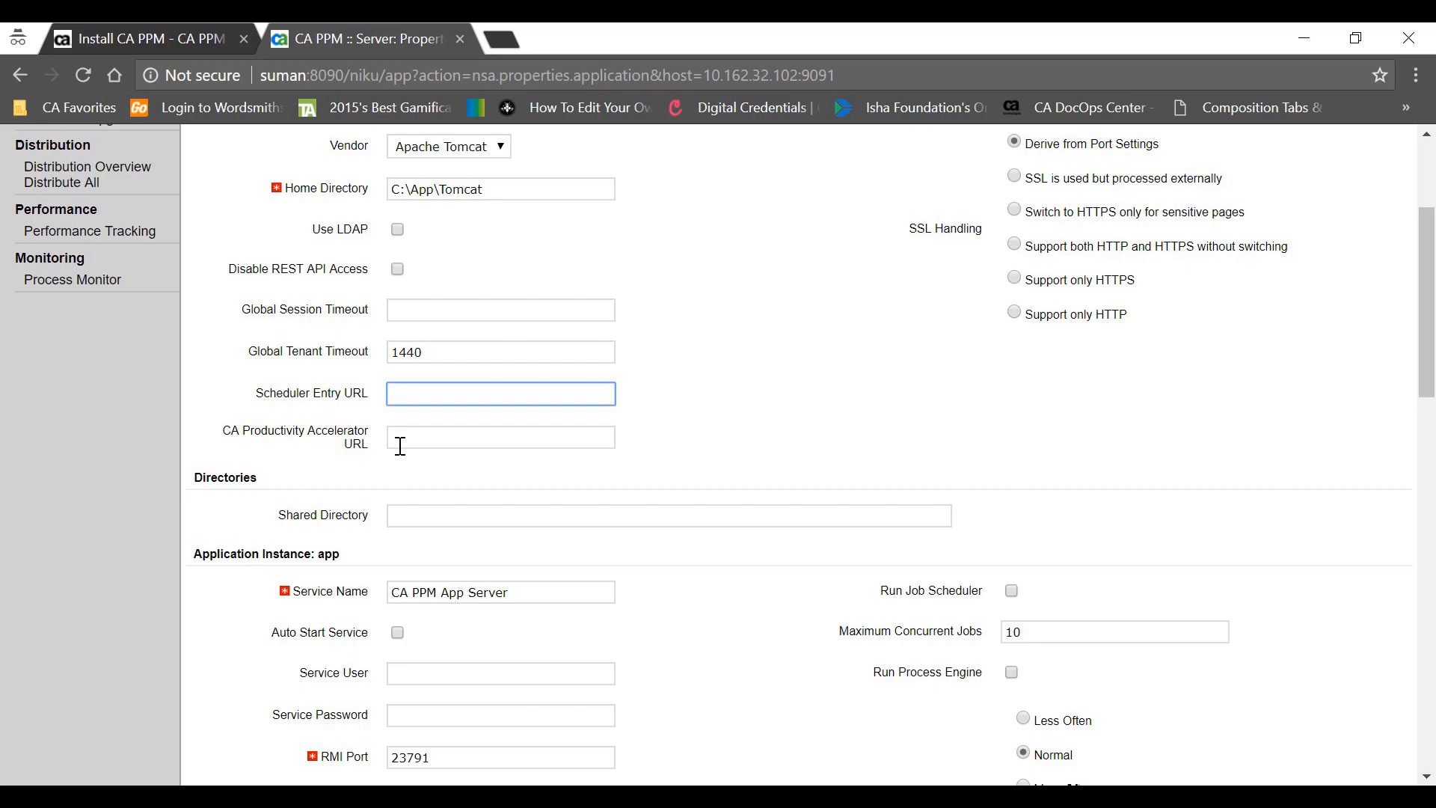
scroll(400, 445, down, 3)
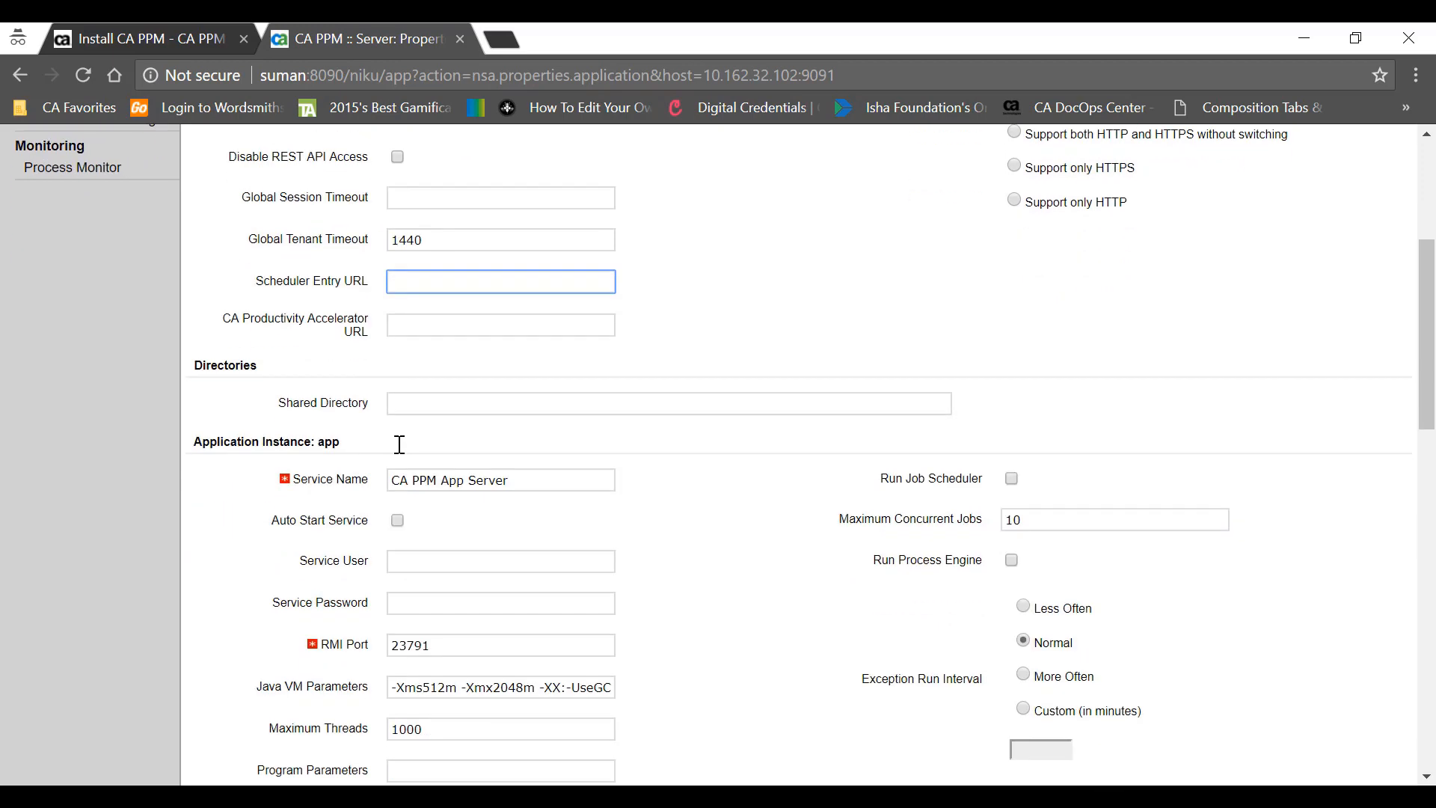
scroll(314, 460, down, 3)
drag(390, 368, 514, 371)
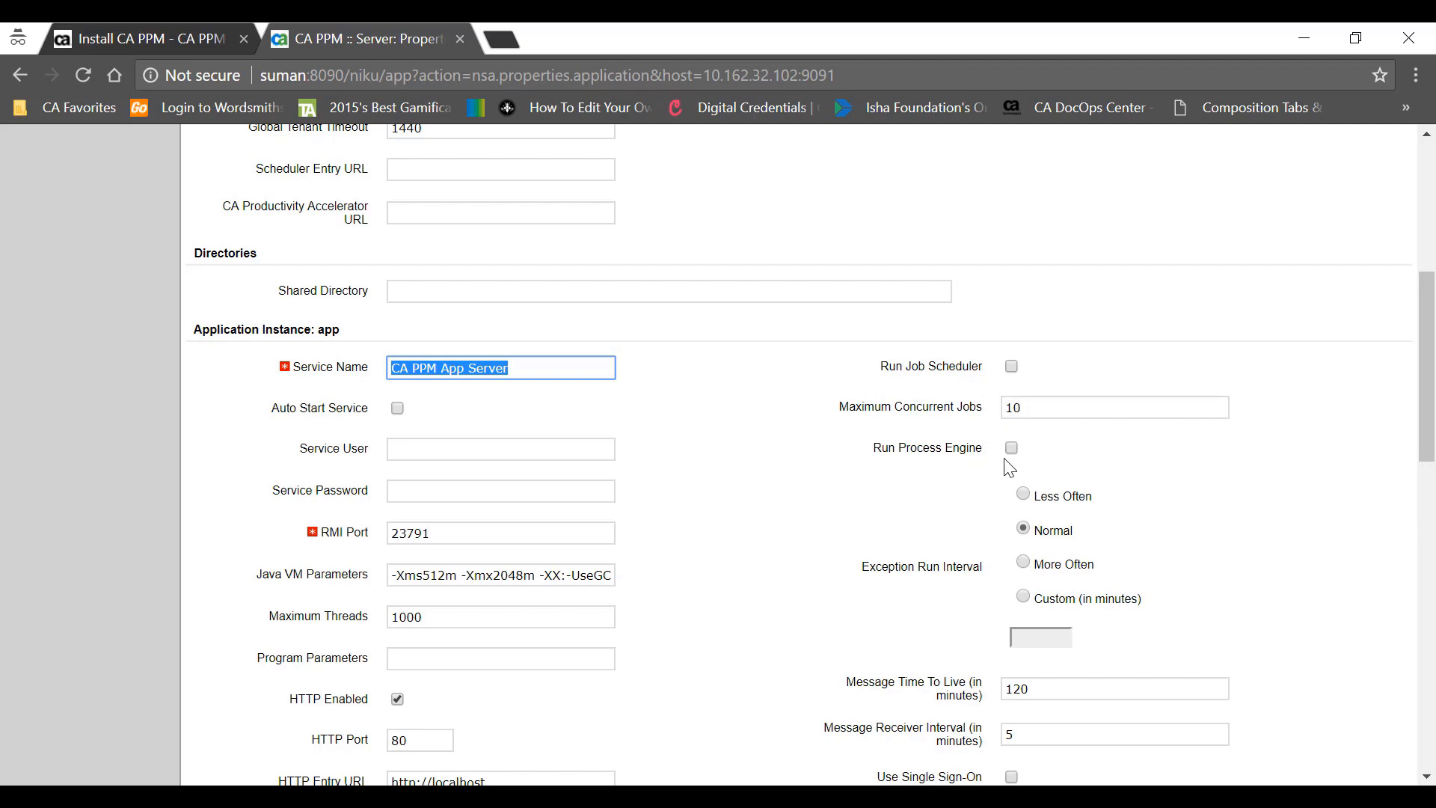
scroll(1014, 456, down, 2)
scroll(1009, 460, down, 1)
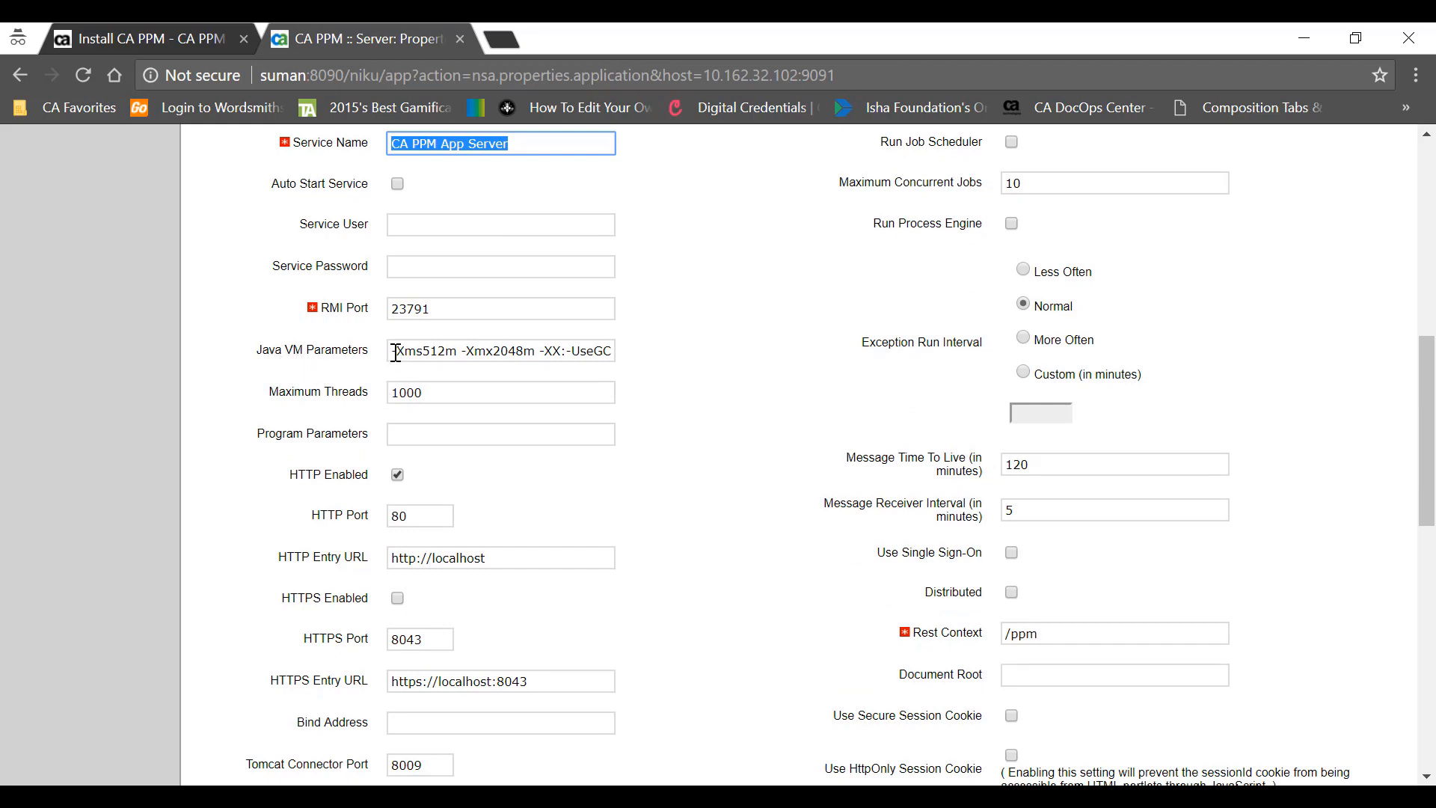
- Paste the app server's Java VM parameters into Notepad++ and highlight the 512 initial heap size
drag(394, 352, 609, 353)
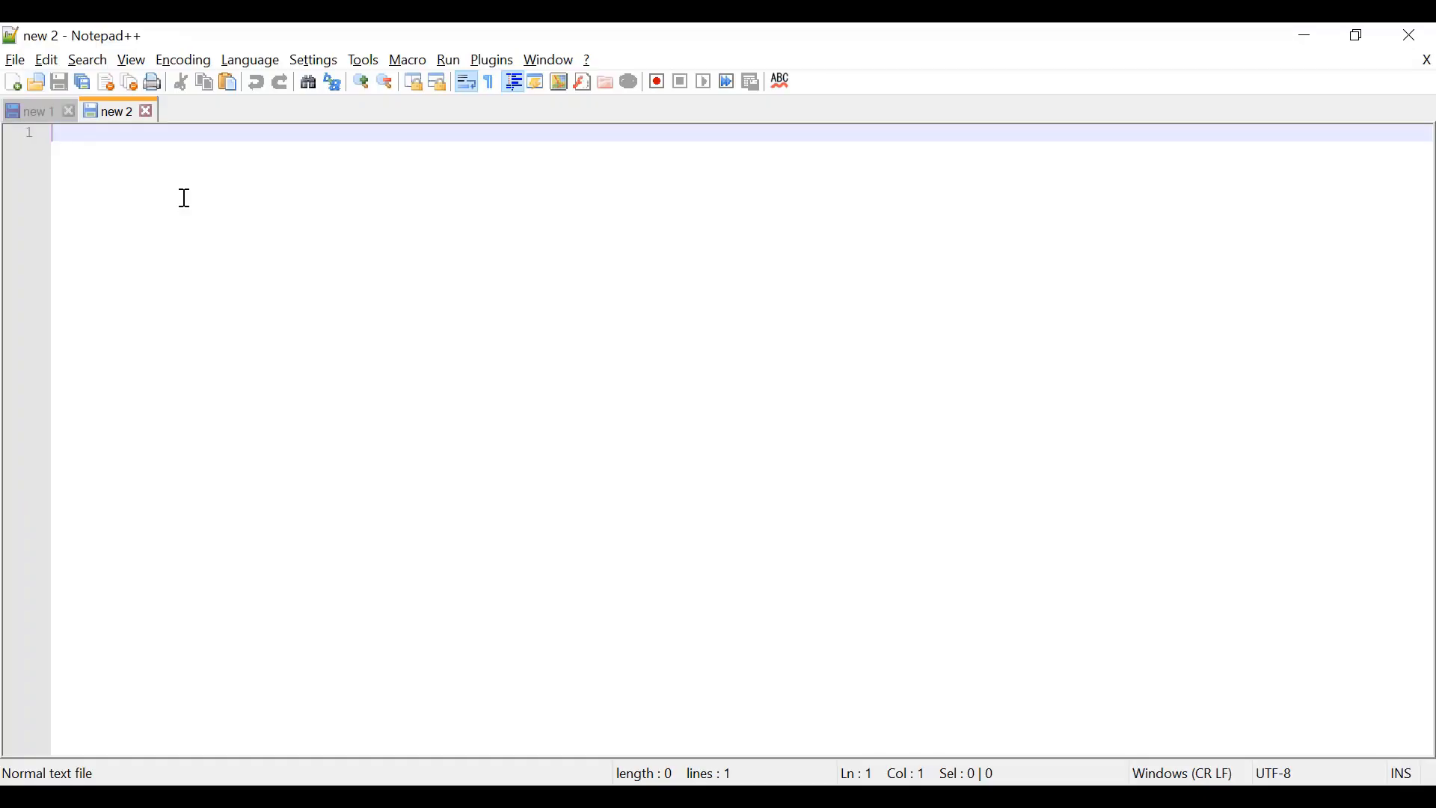
key(ctrl+v)
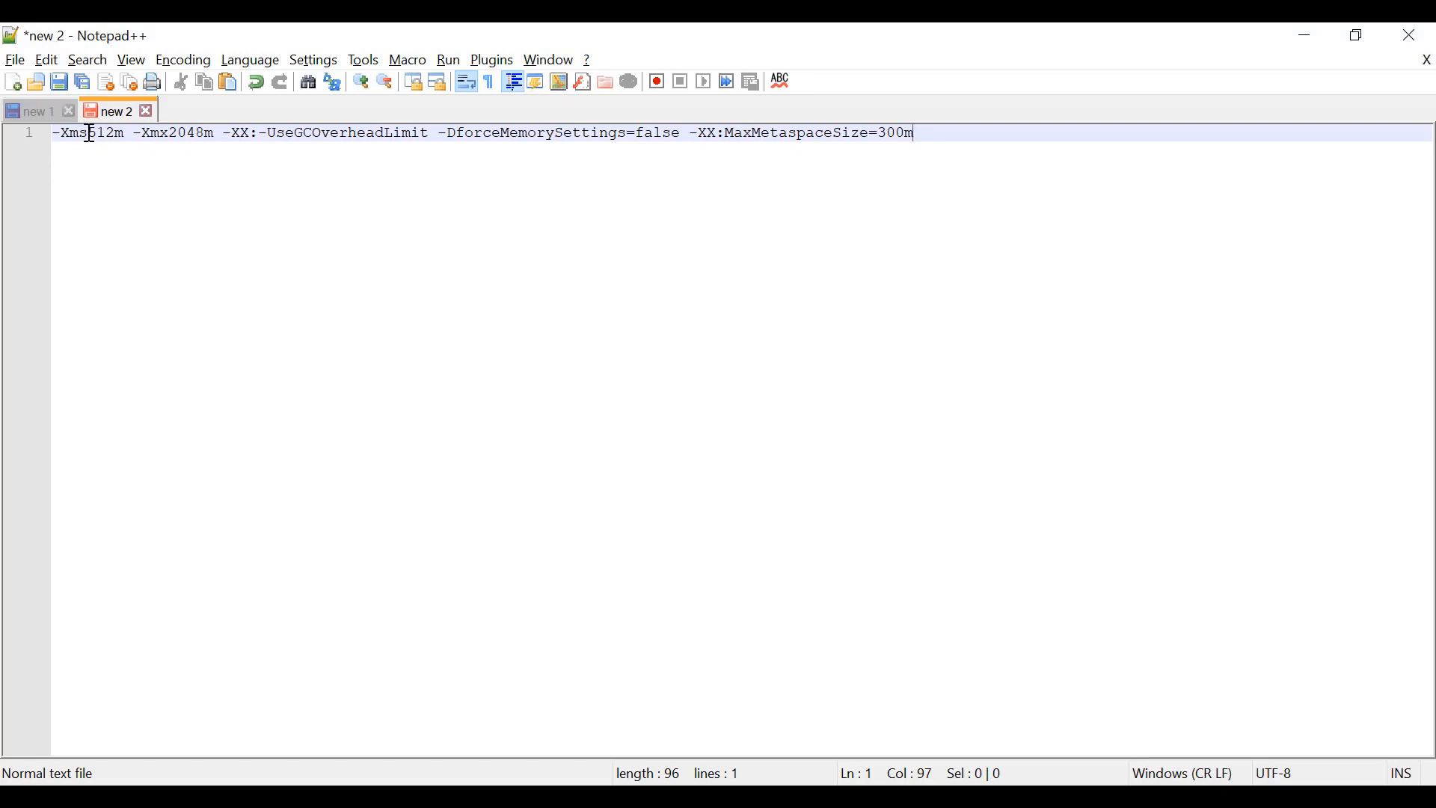
drag(89, 134, 207, 130)
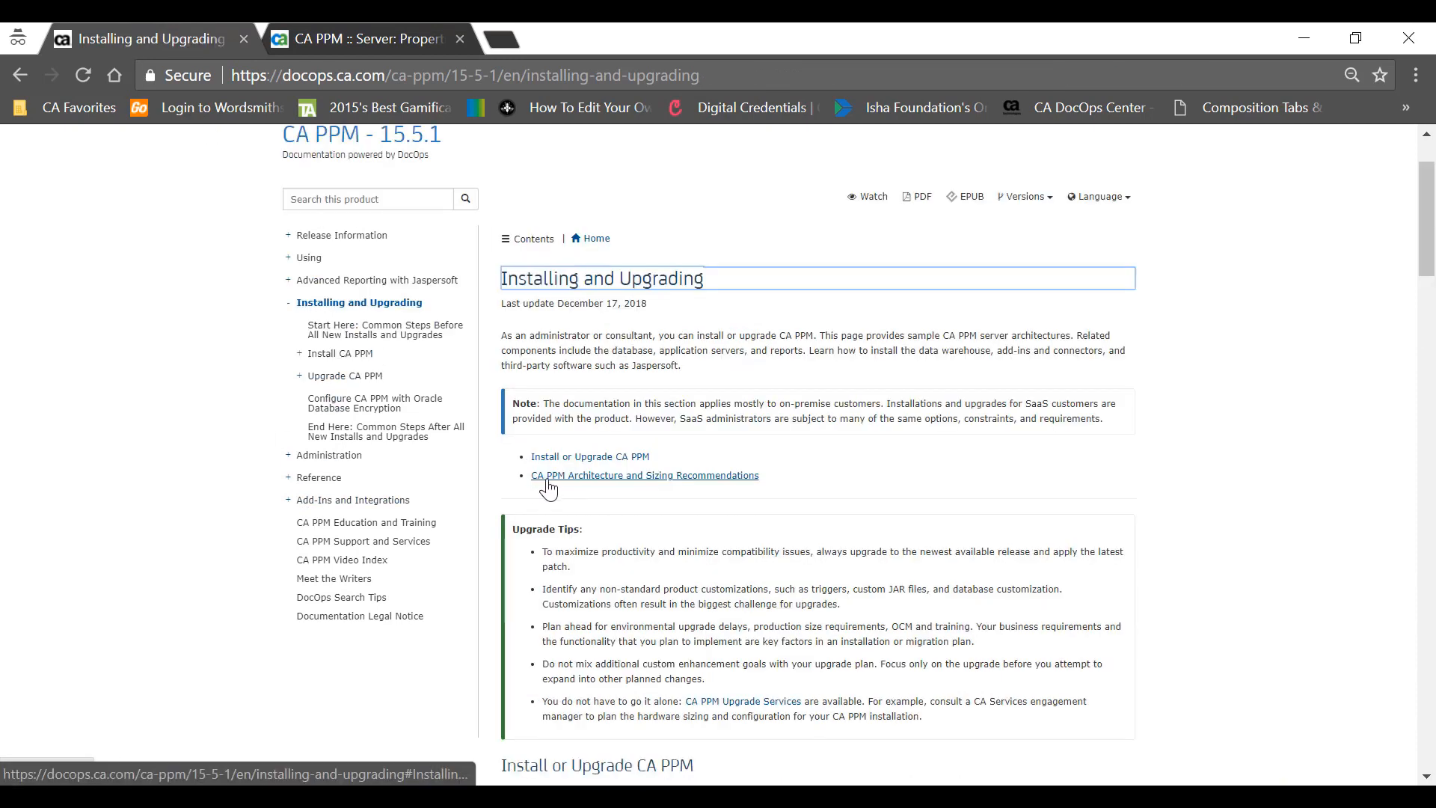
- Open Small Architecture in a new tab and open its deployment architecture sizing PDF
click(608, 476)
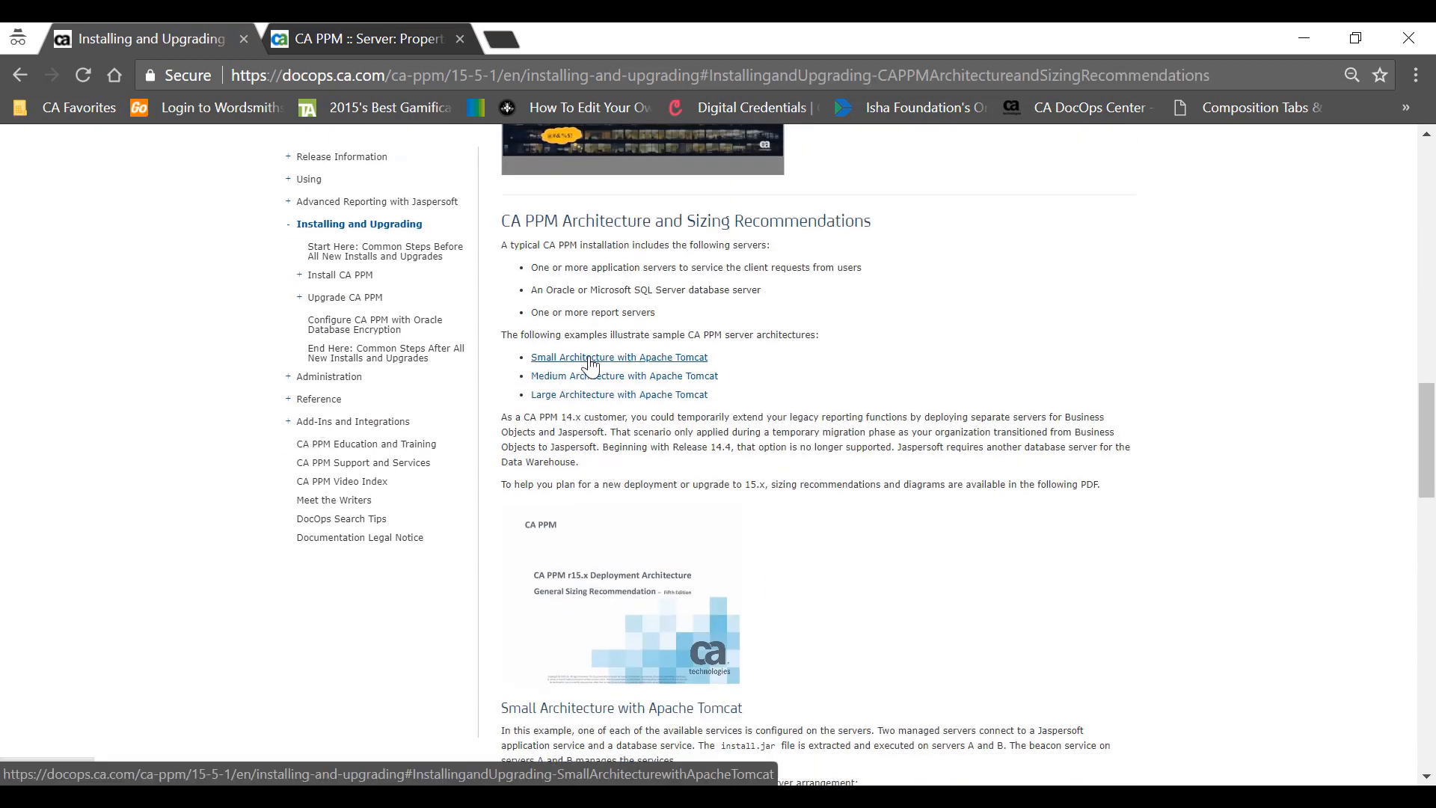
right_click(590, 364)
click(636, 374)
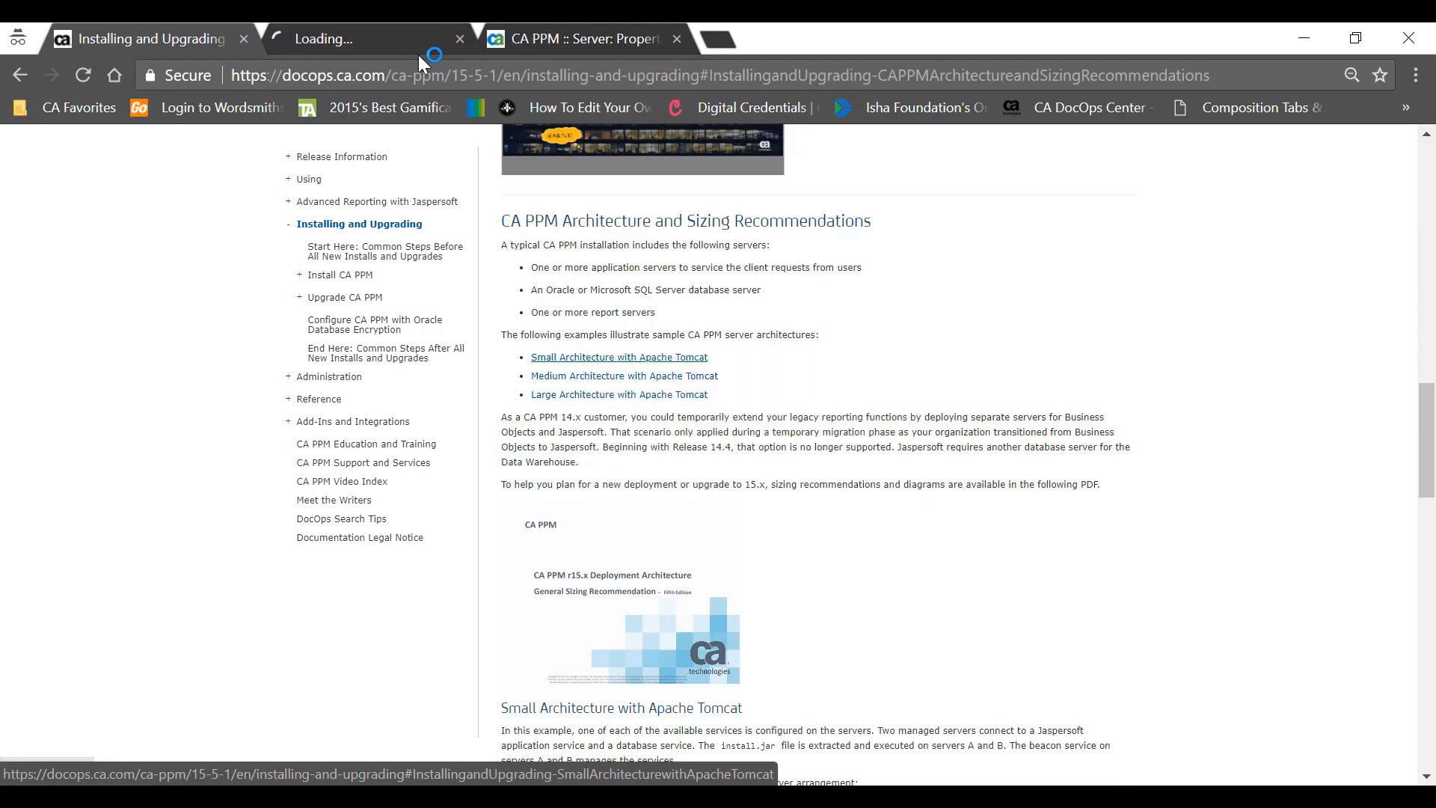
click(370, 34)
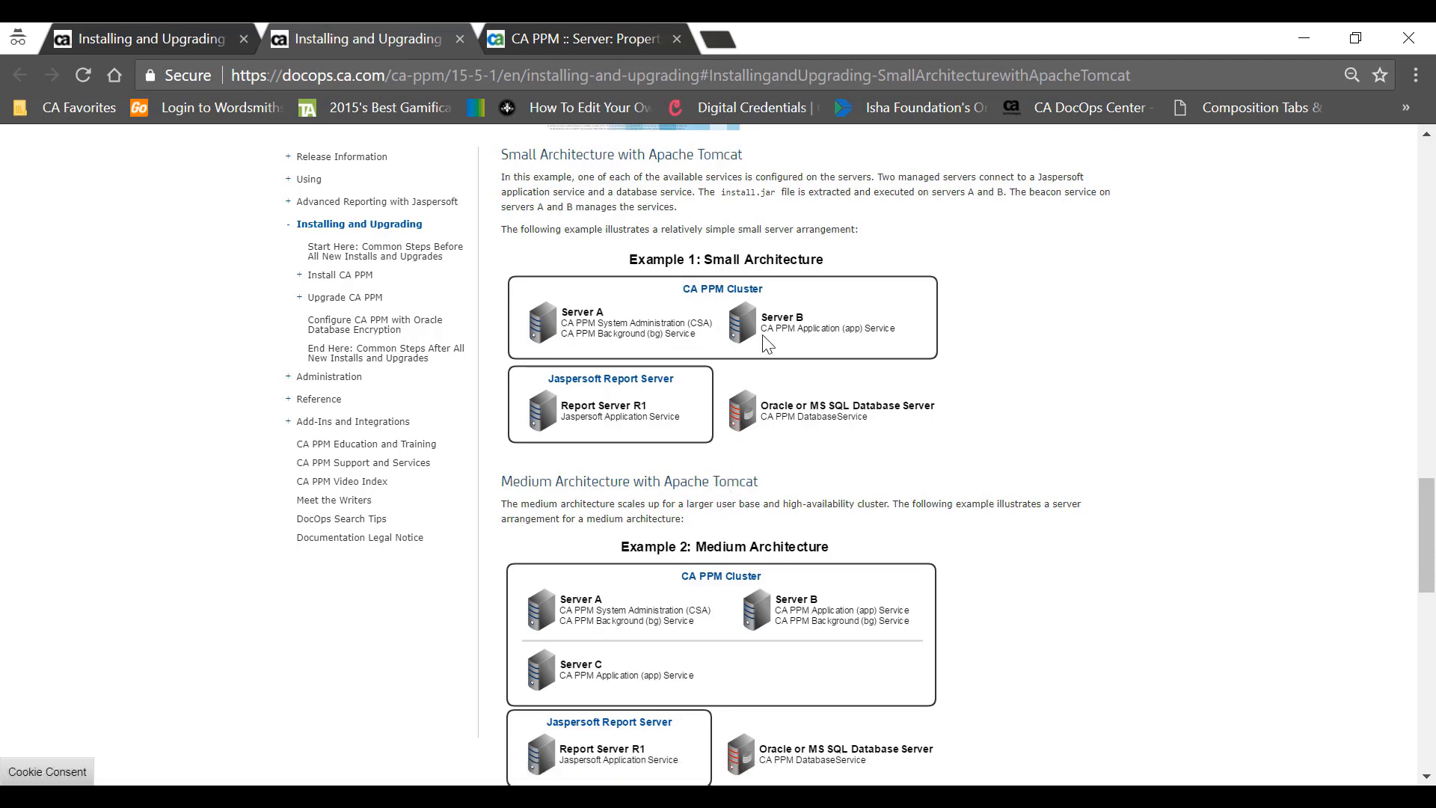
scroll(595, 416, up, 5)
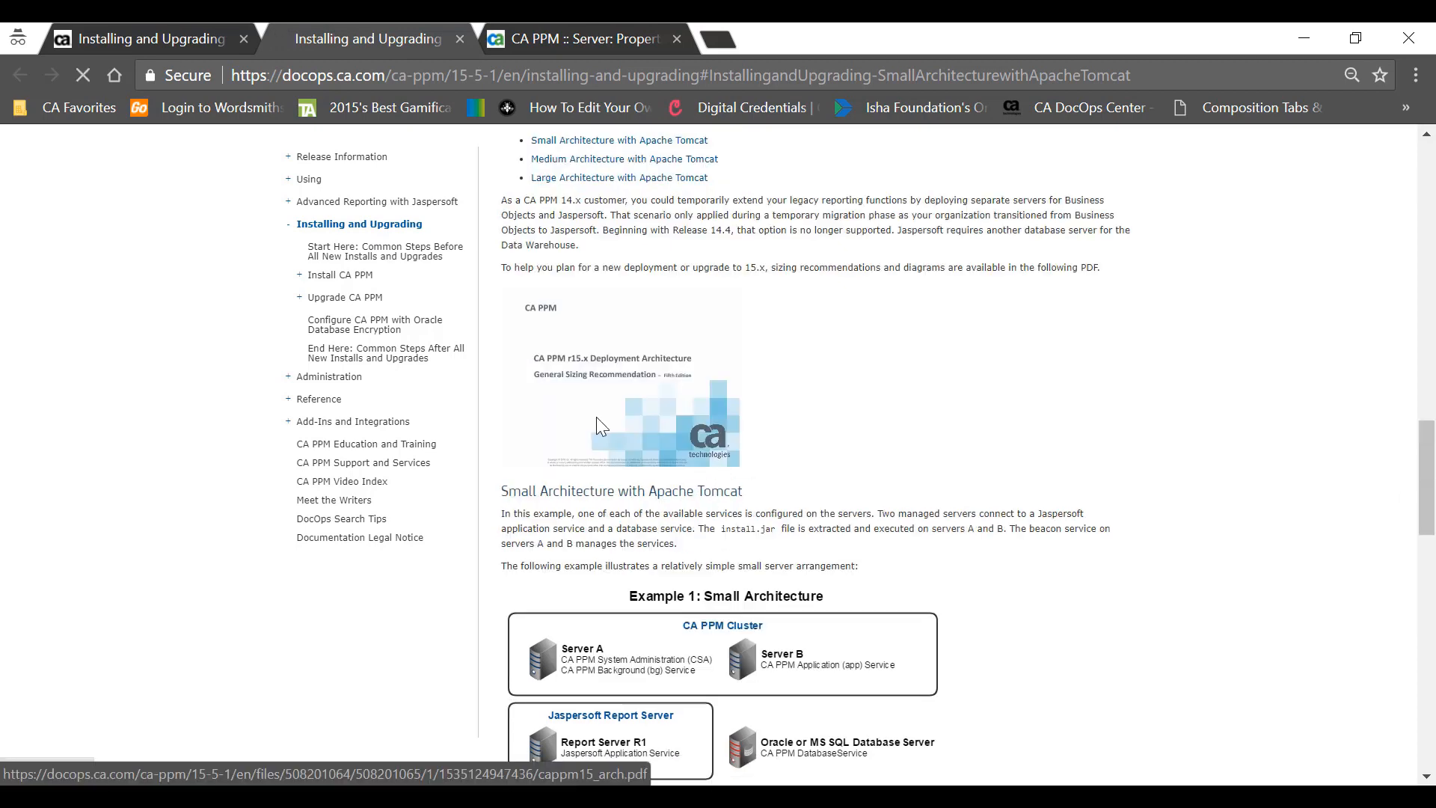
click(595, 416)
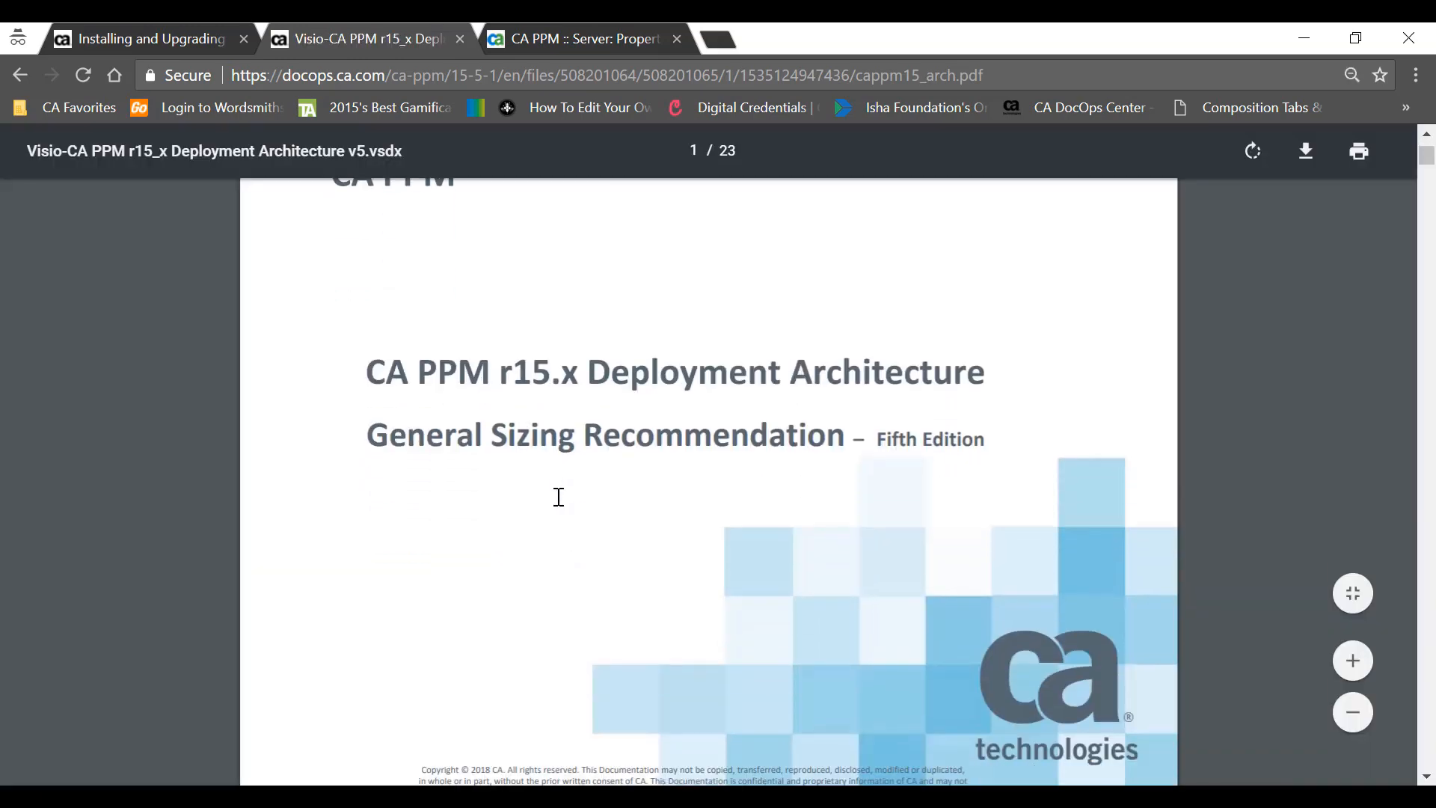
- In the sizing PDF, highlight the '100 Users' diagram title and the list of CA PPM functional modules
scroll(558, 497, down, 10)
scroll(558, 497, down, 8)
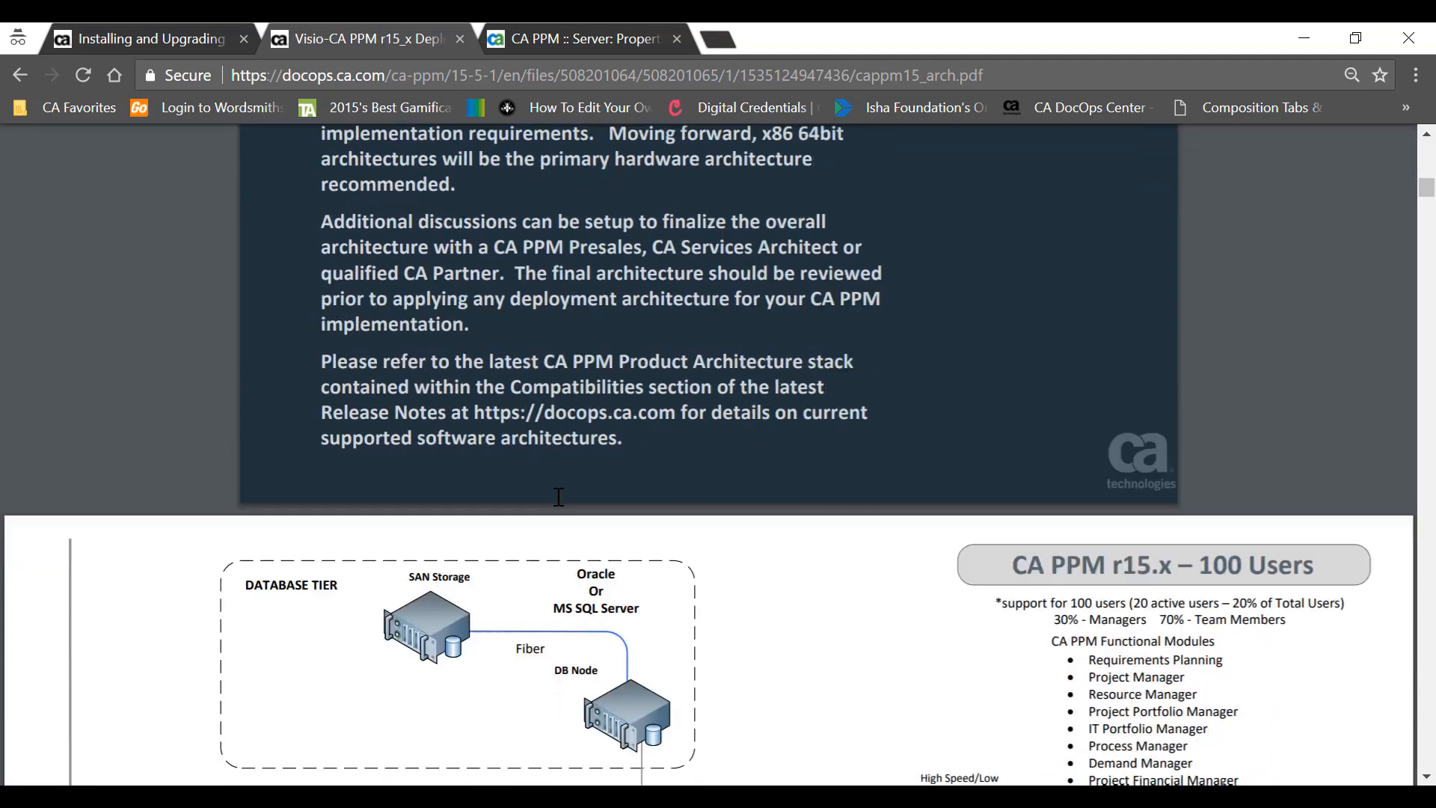
scroll(1189, 309, up, 2)
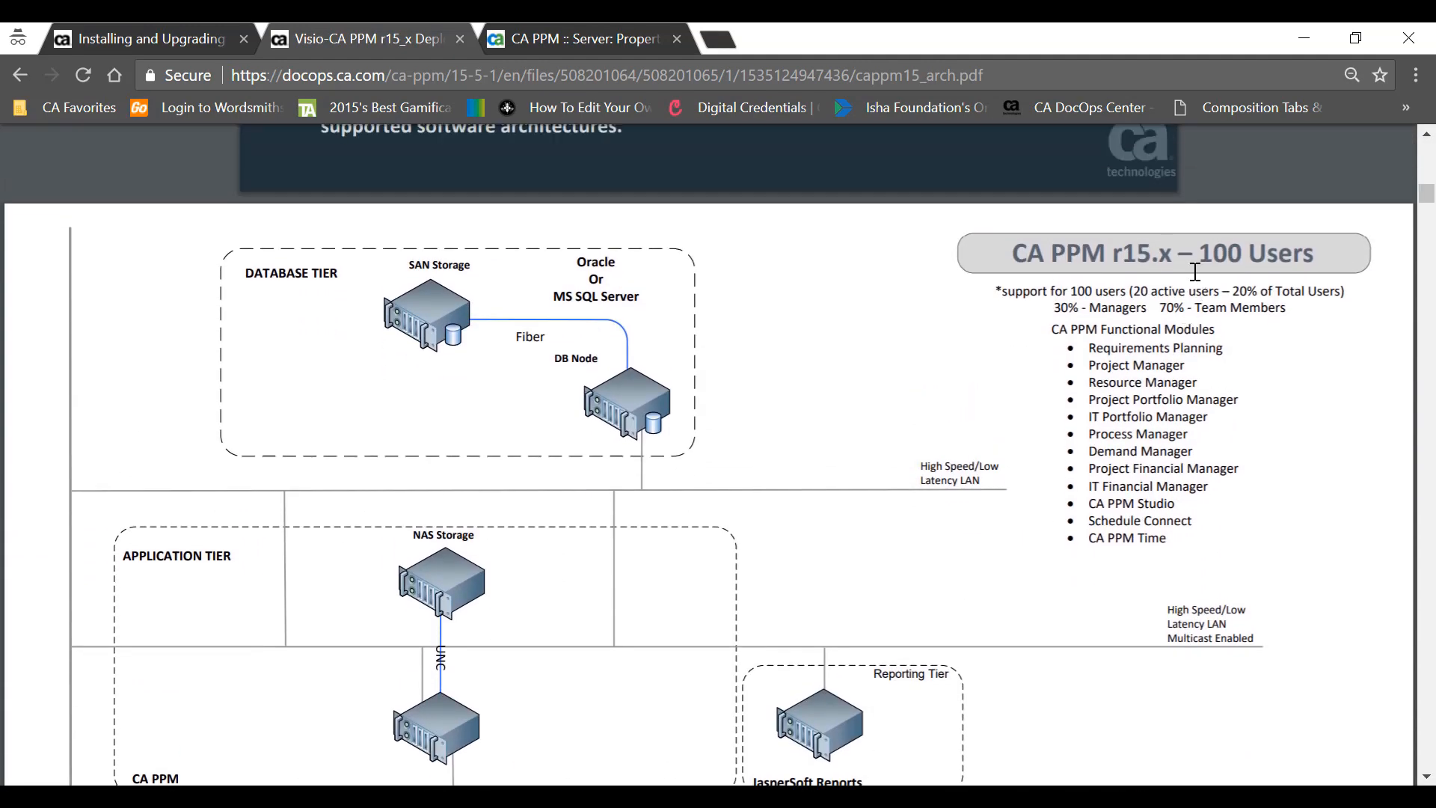
drag(1198, 251, 1314, 253)
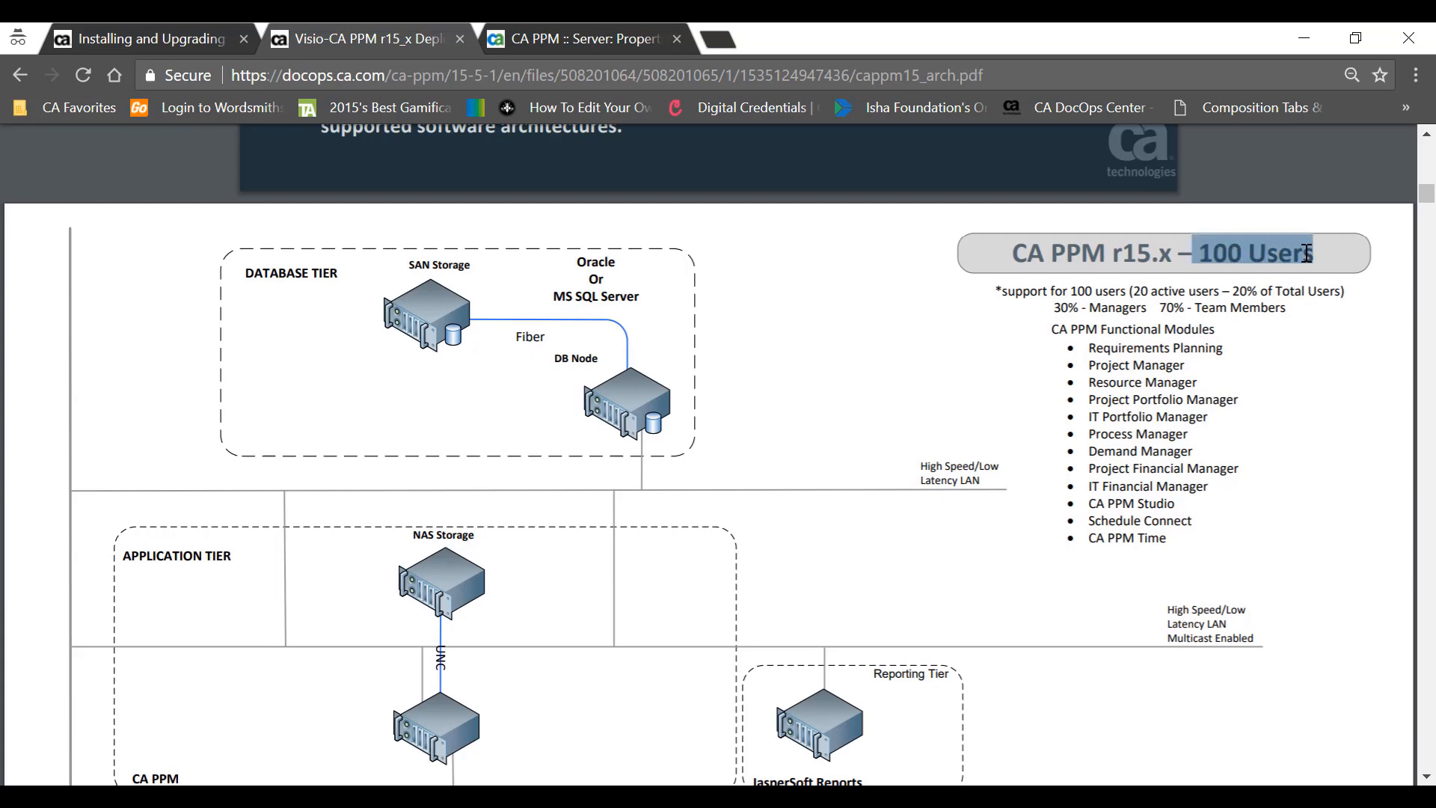
scroll(841, 499, down, 3)
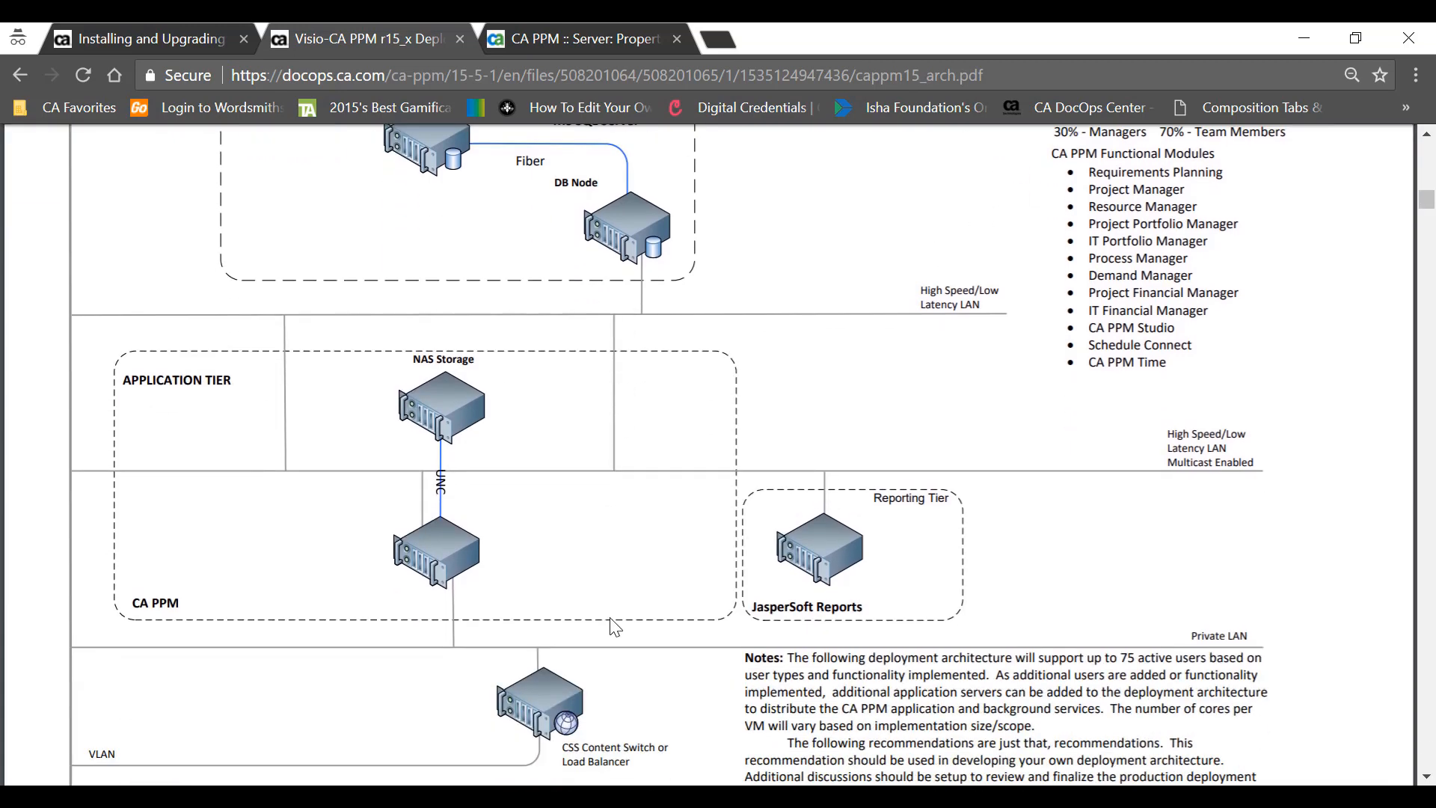
scroll(838, 492, up, 3)
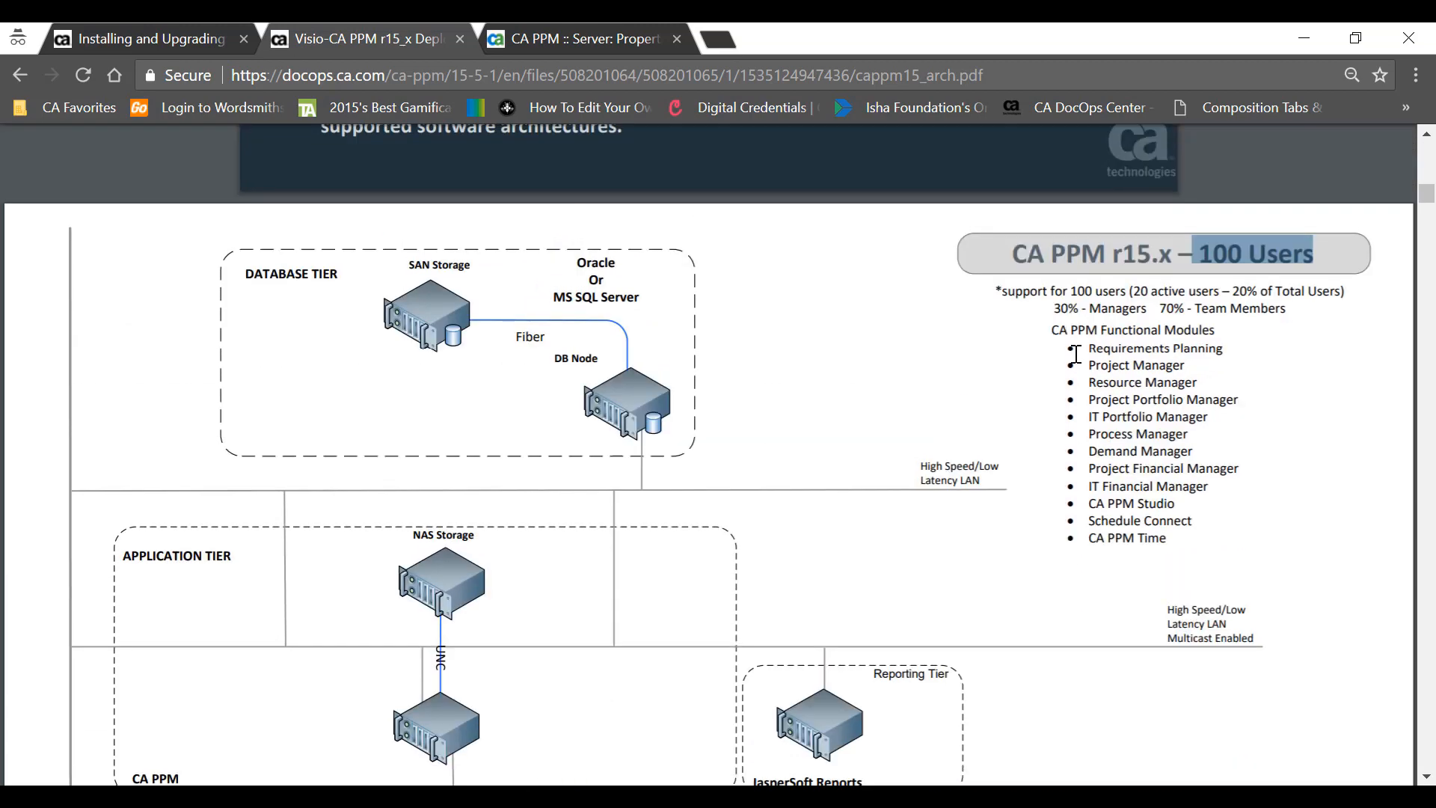
drag(1087, 349, 1196, 521)
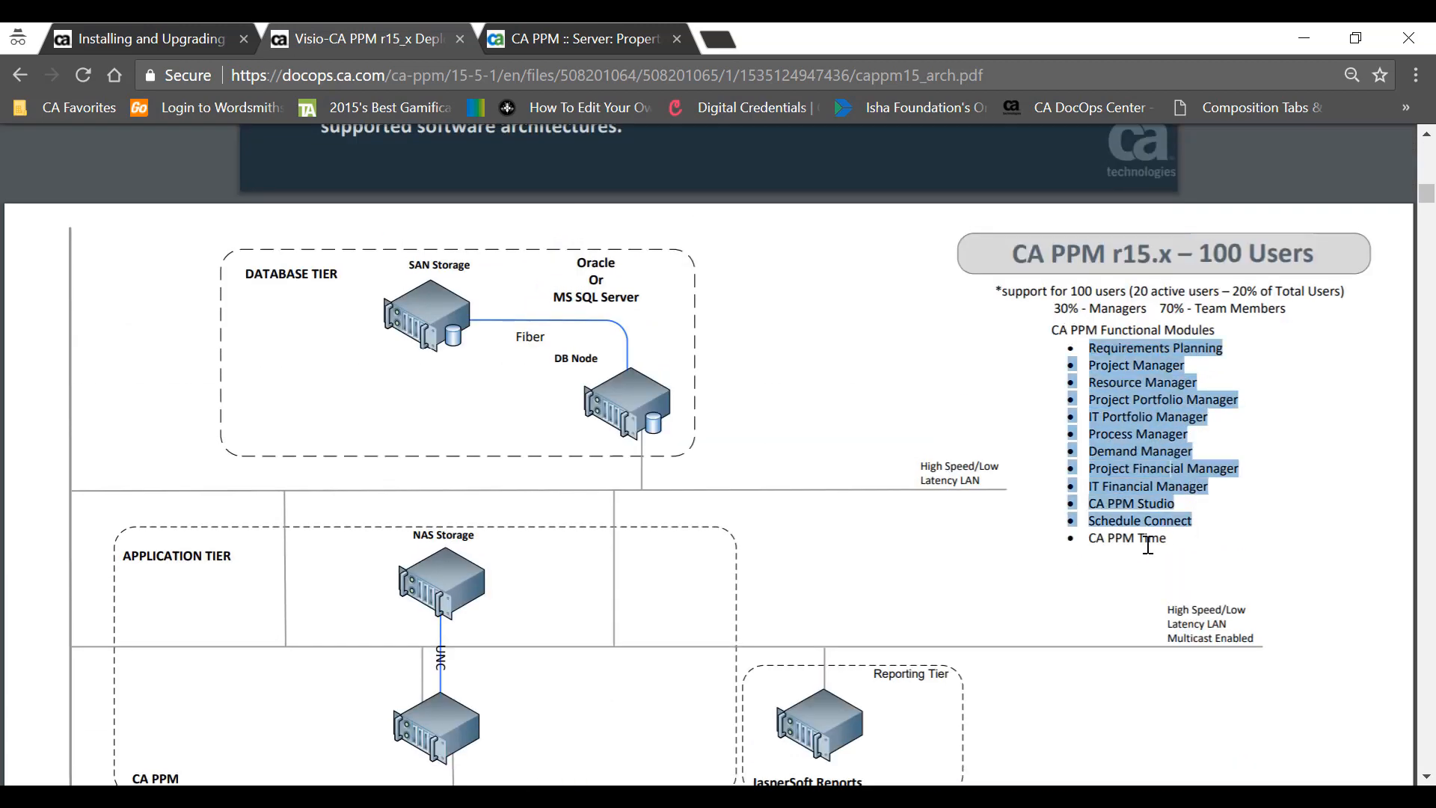
- Highlight the application tier's VM, core and 30 GB disk specs, then return to the CA PPM server properties tab
scroll(1010, 583, down, 3)
scroll(1010, 580, down, 3)
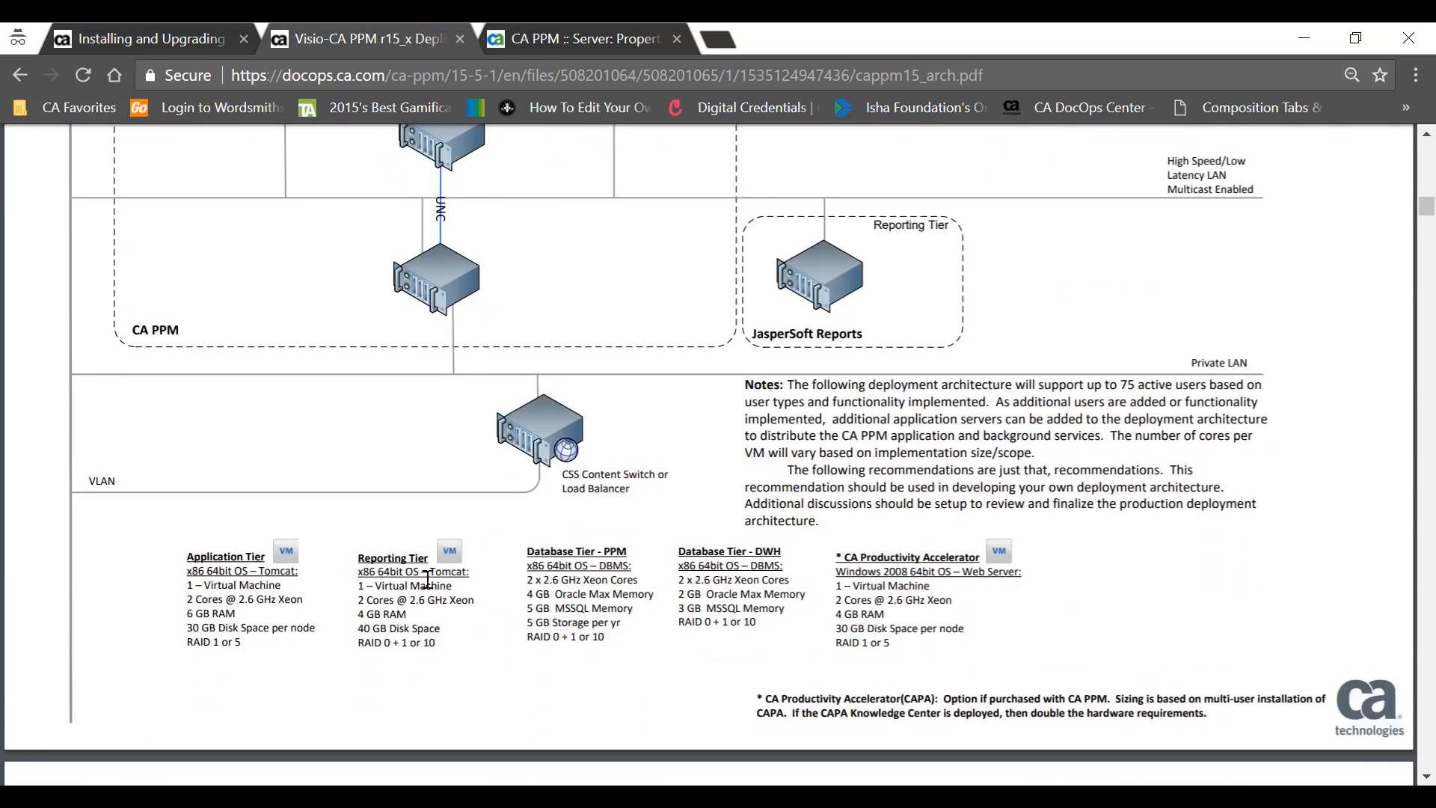
drag(187, 586, 296, 602)
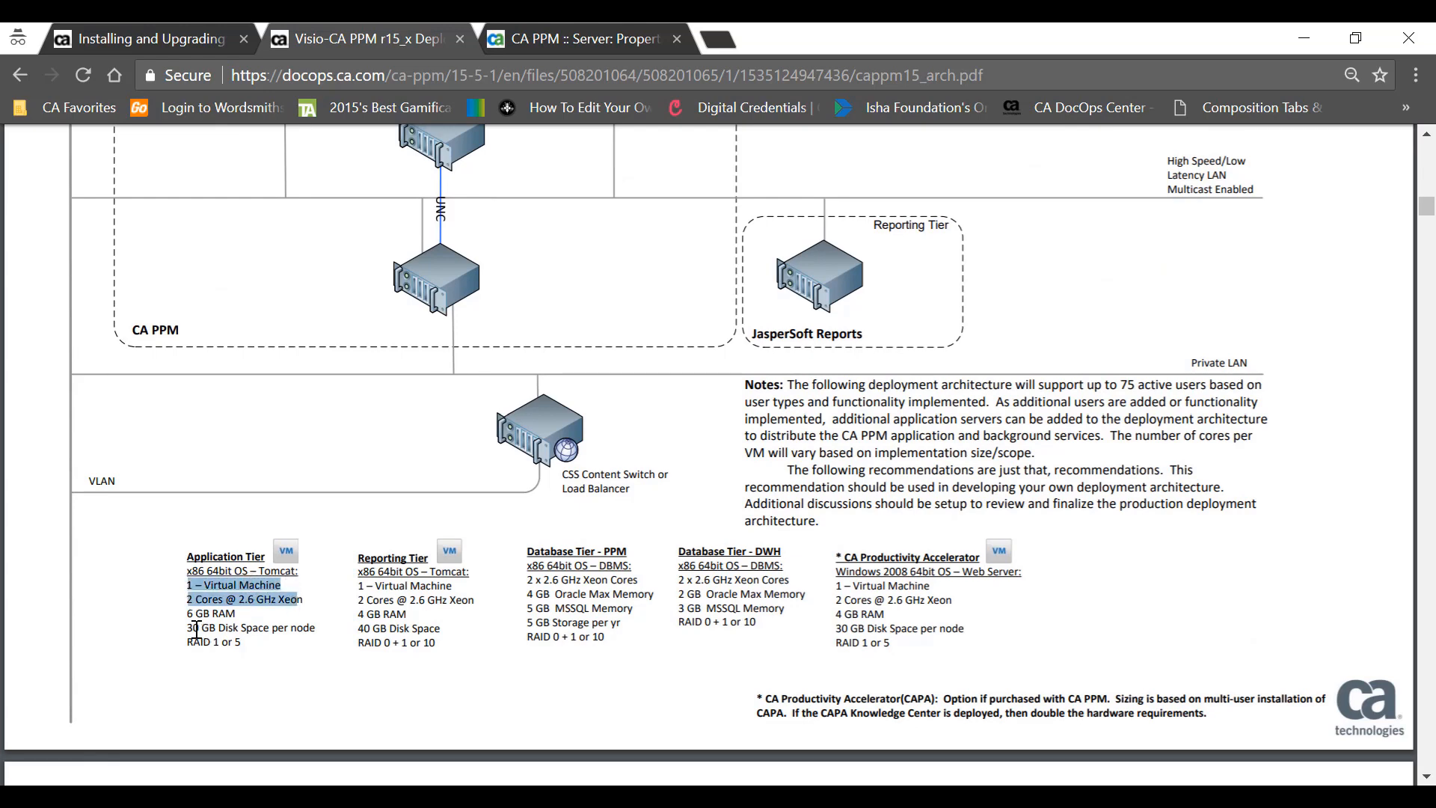
drag(196, 629, 281, 630)
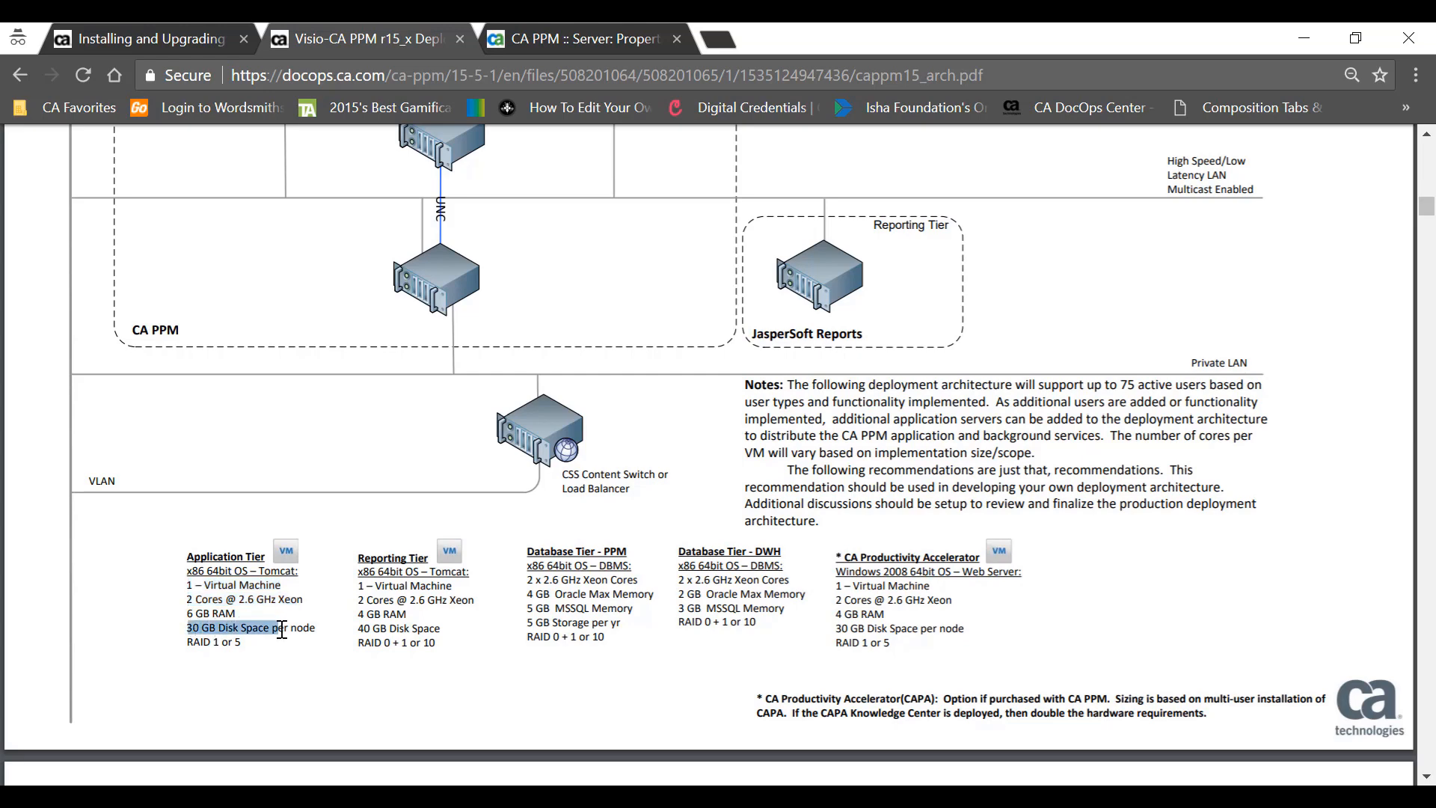
scroll(281, 629, down, 3)
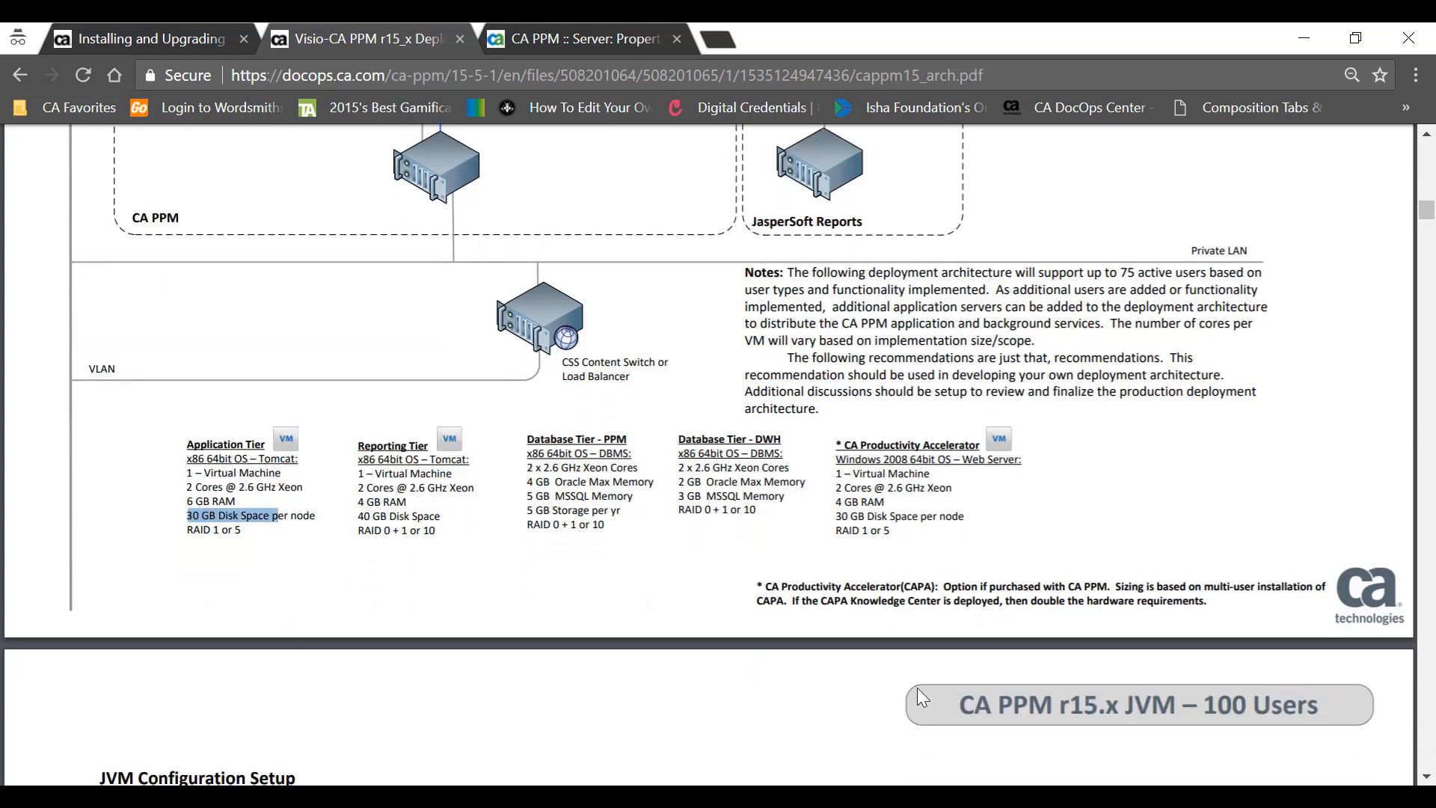
scroll(922, 696, down, 2)
scroll(1114, 613, down, 3)
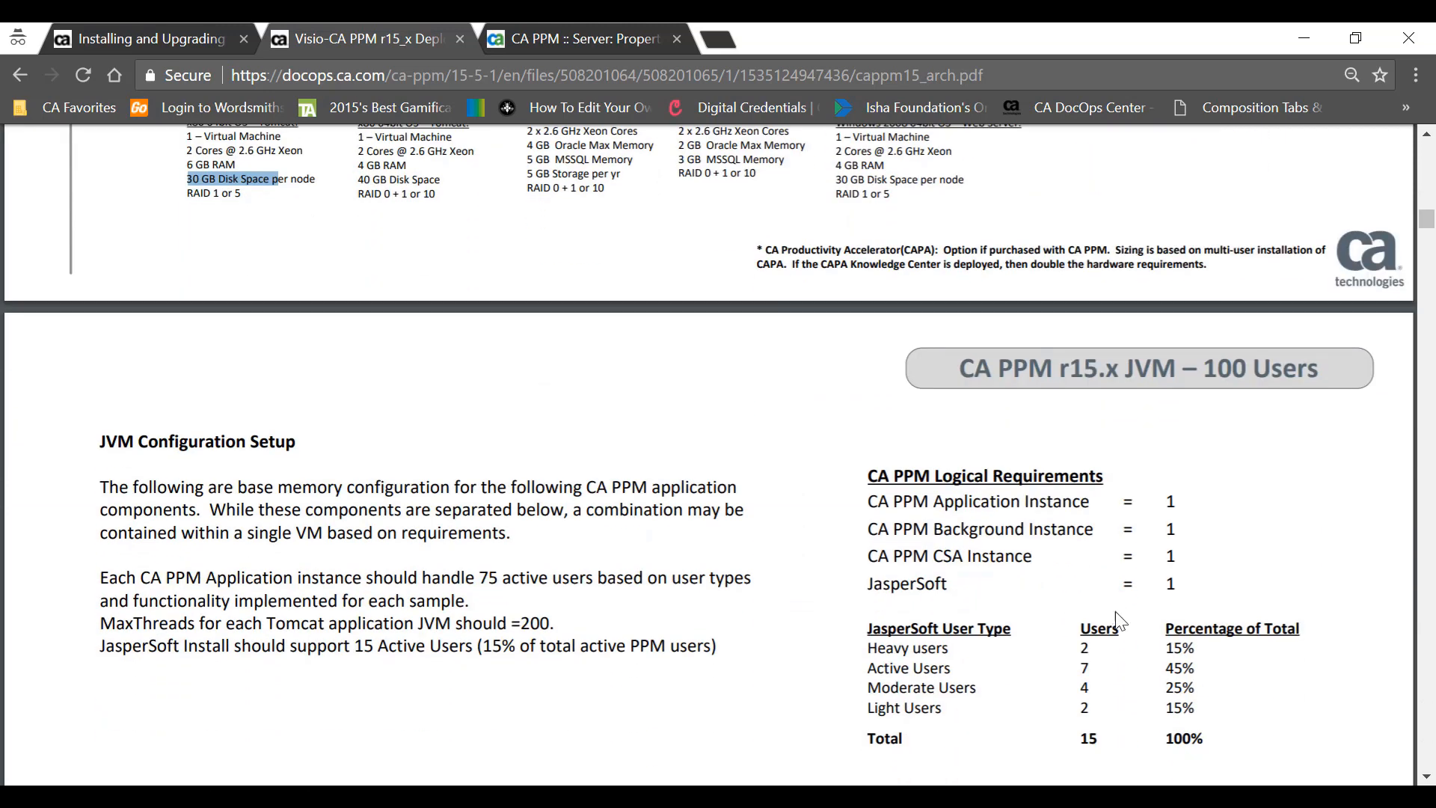
scroll(1161, 471, down, 4)
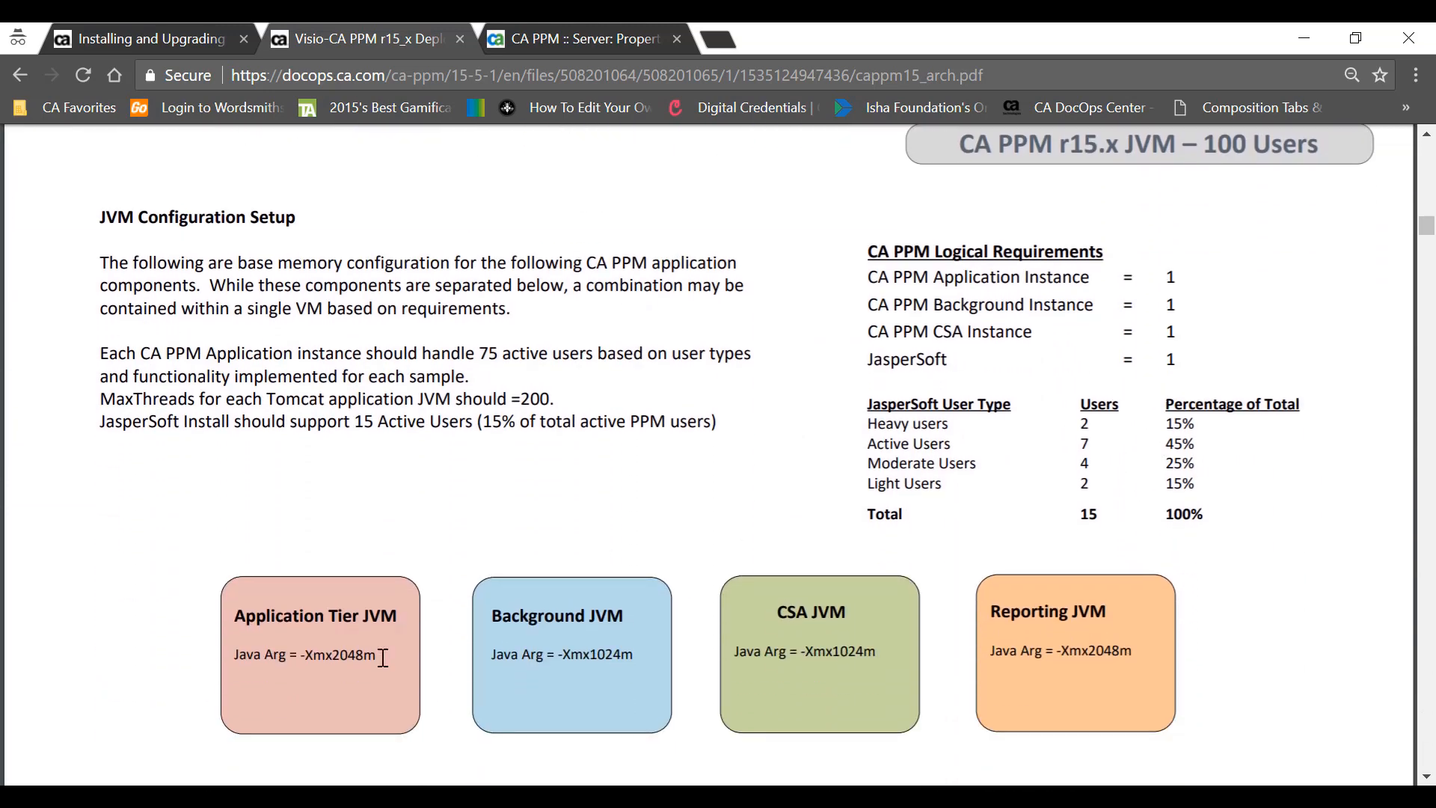
click(585, 39)
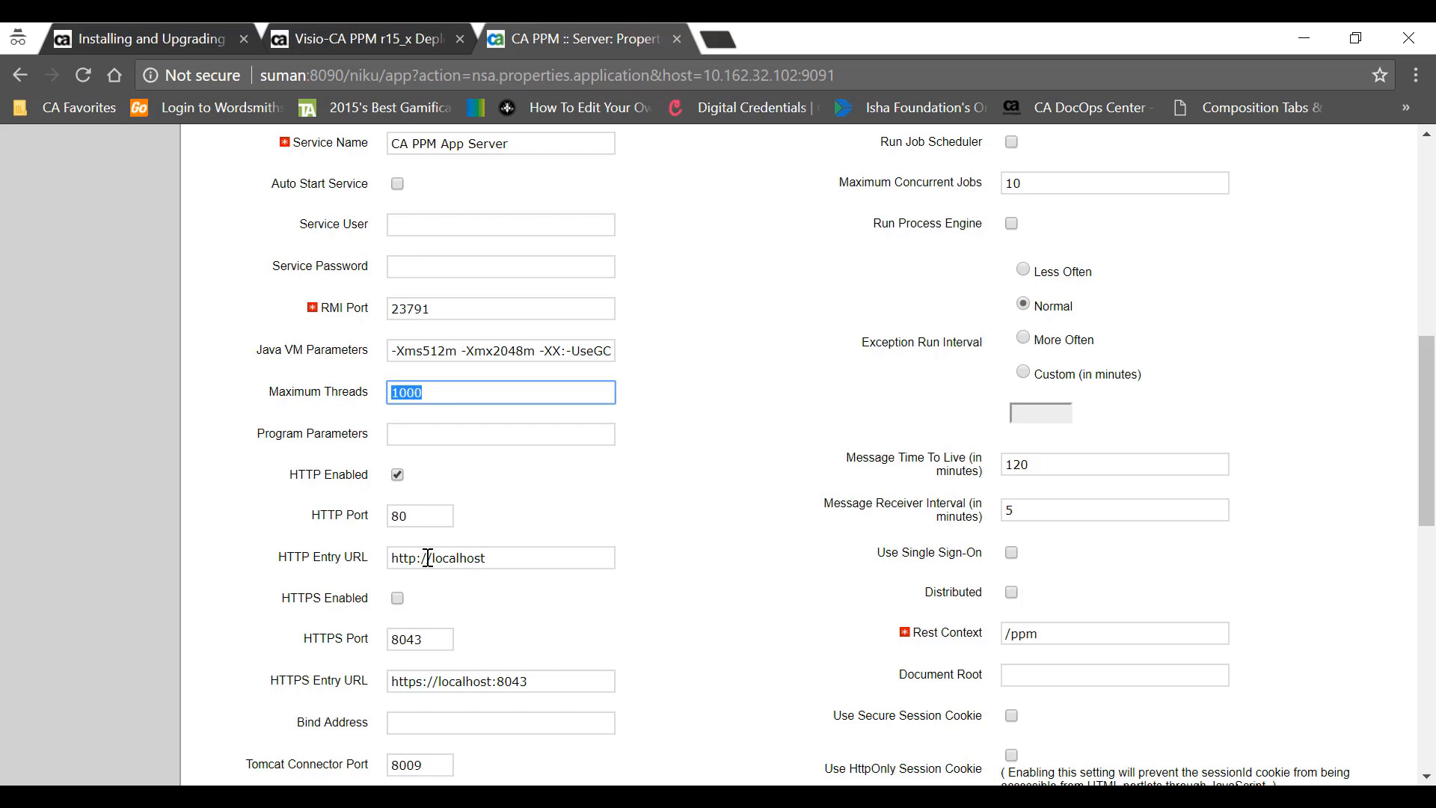
- Replace localhost in the app server's HTTP Entry URL with the host name copied from the address bar
scroll(389, 543, down, 1)
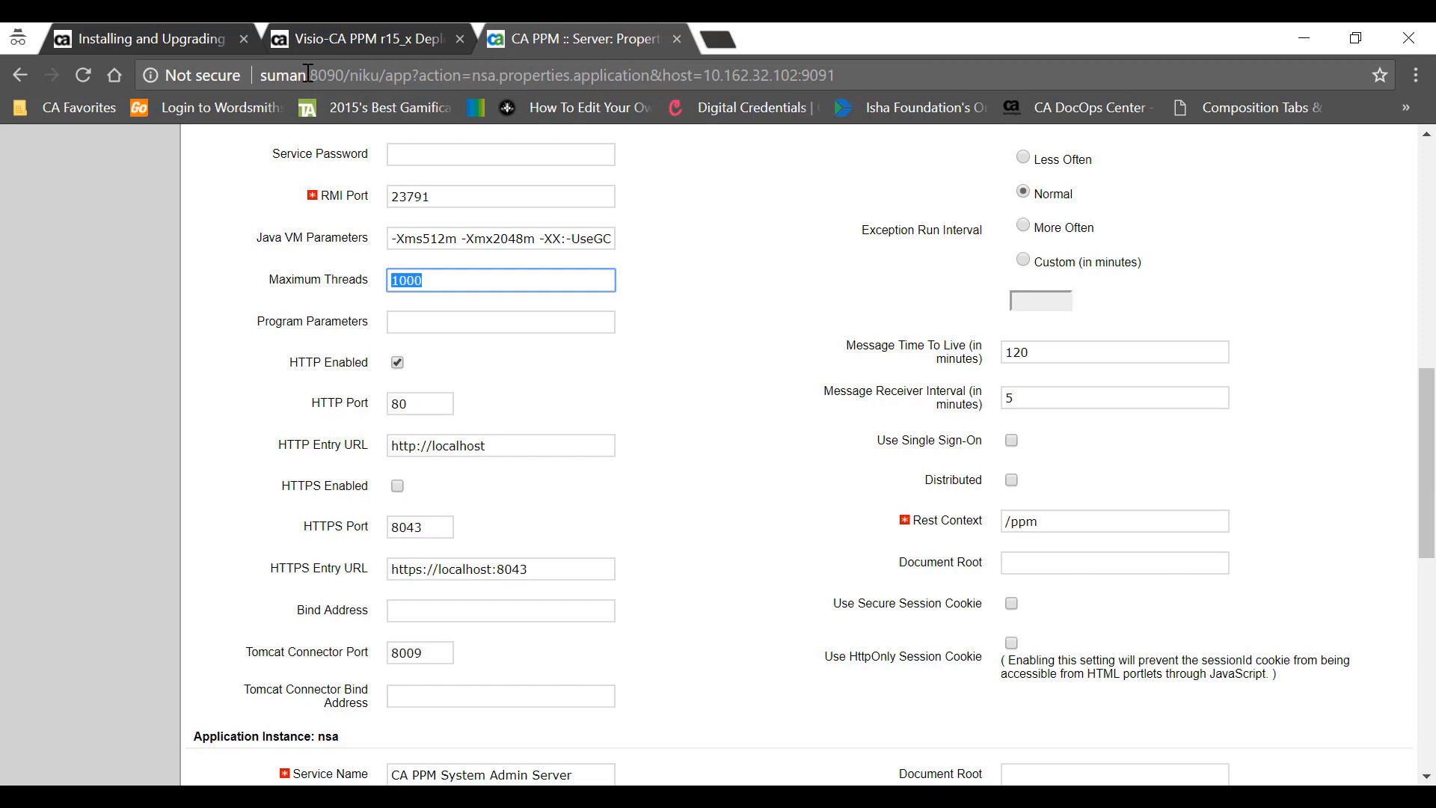
drag(306, 75, 243, 67)
key(ctrl+c)
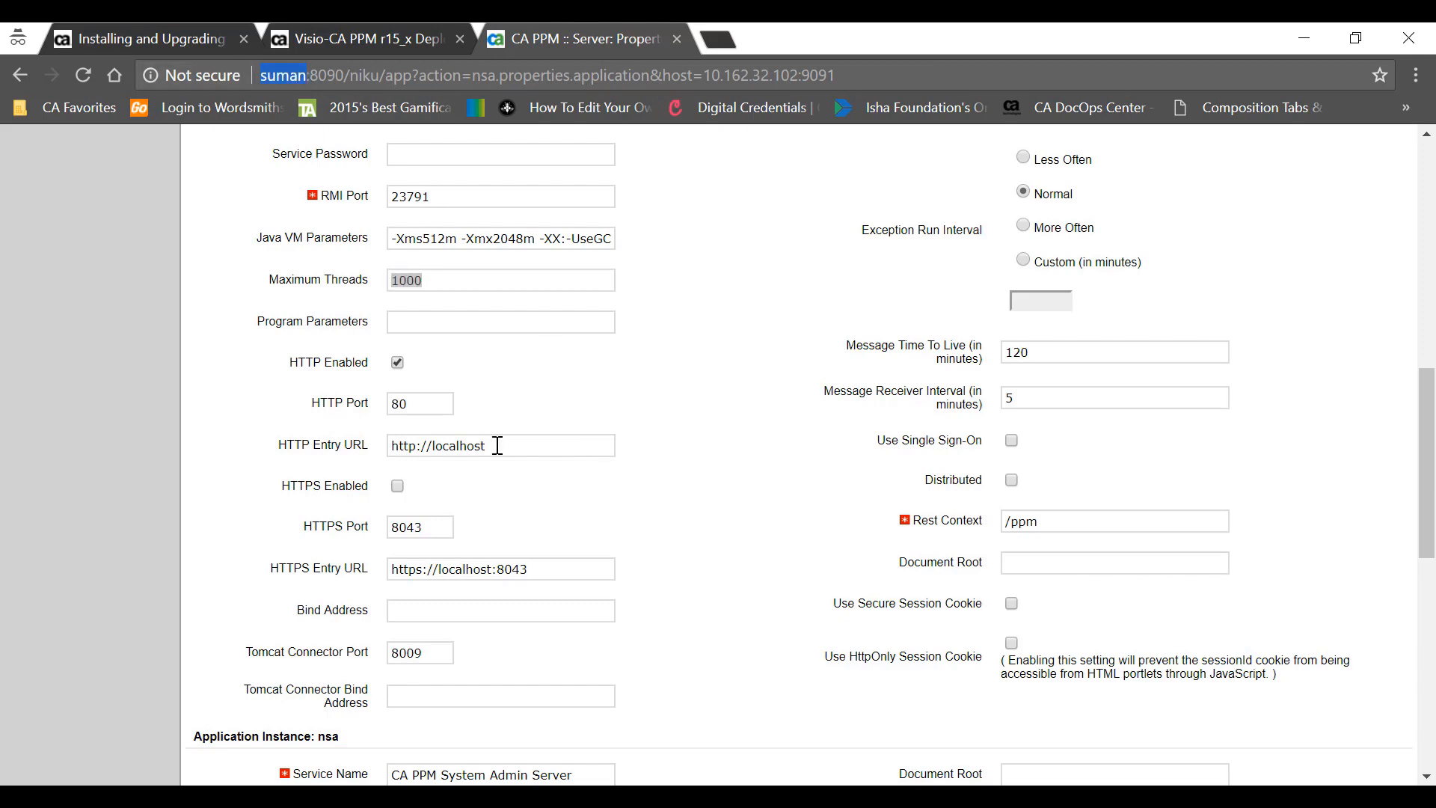
drag(492, 447, 435, 444)
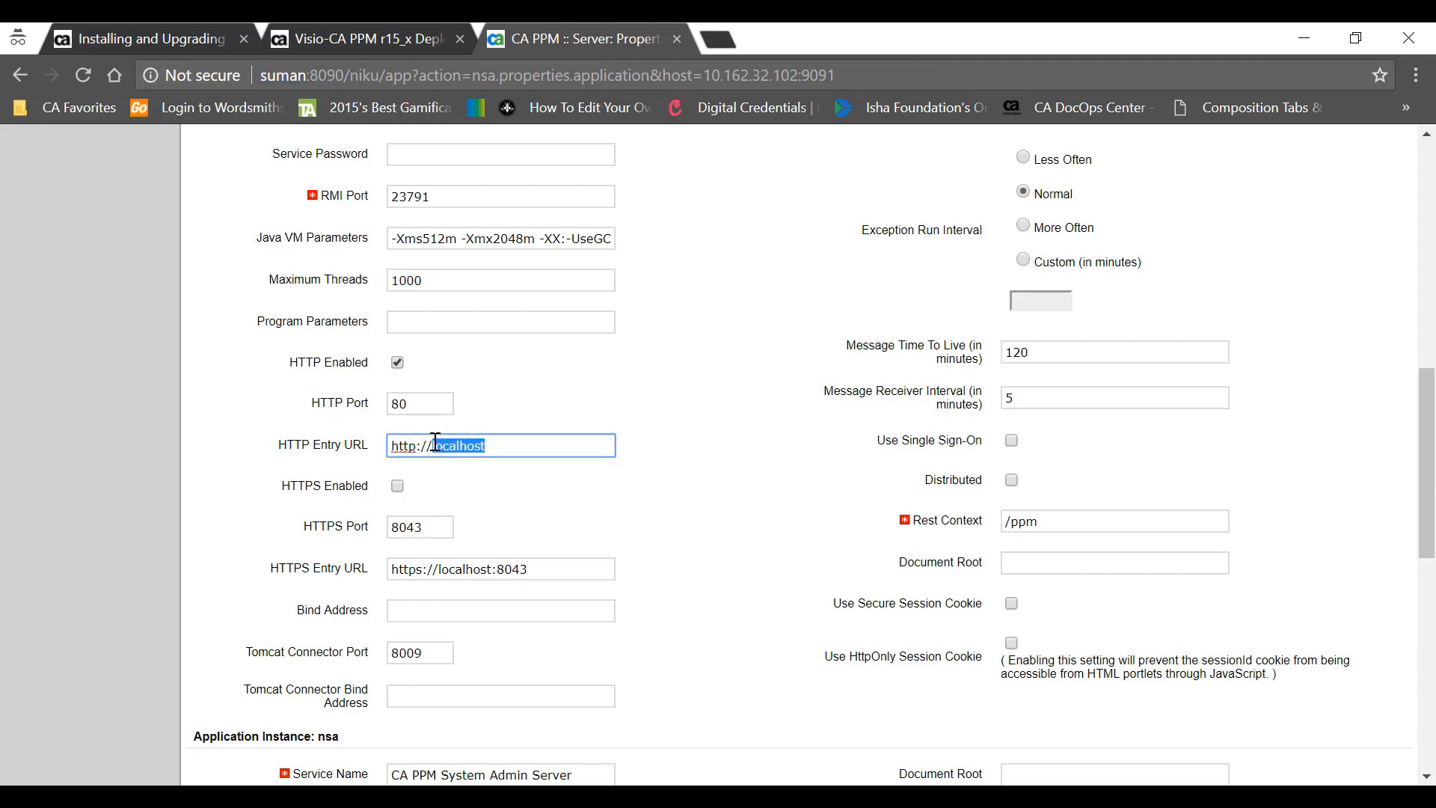
key(ctrl+v)
key(ctrl+a)
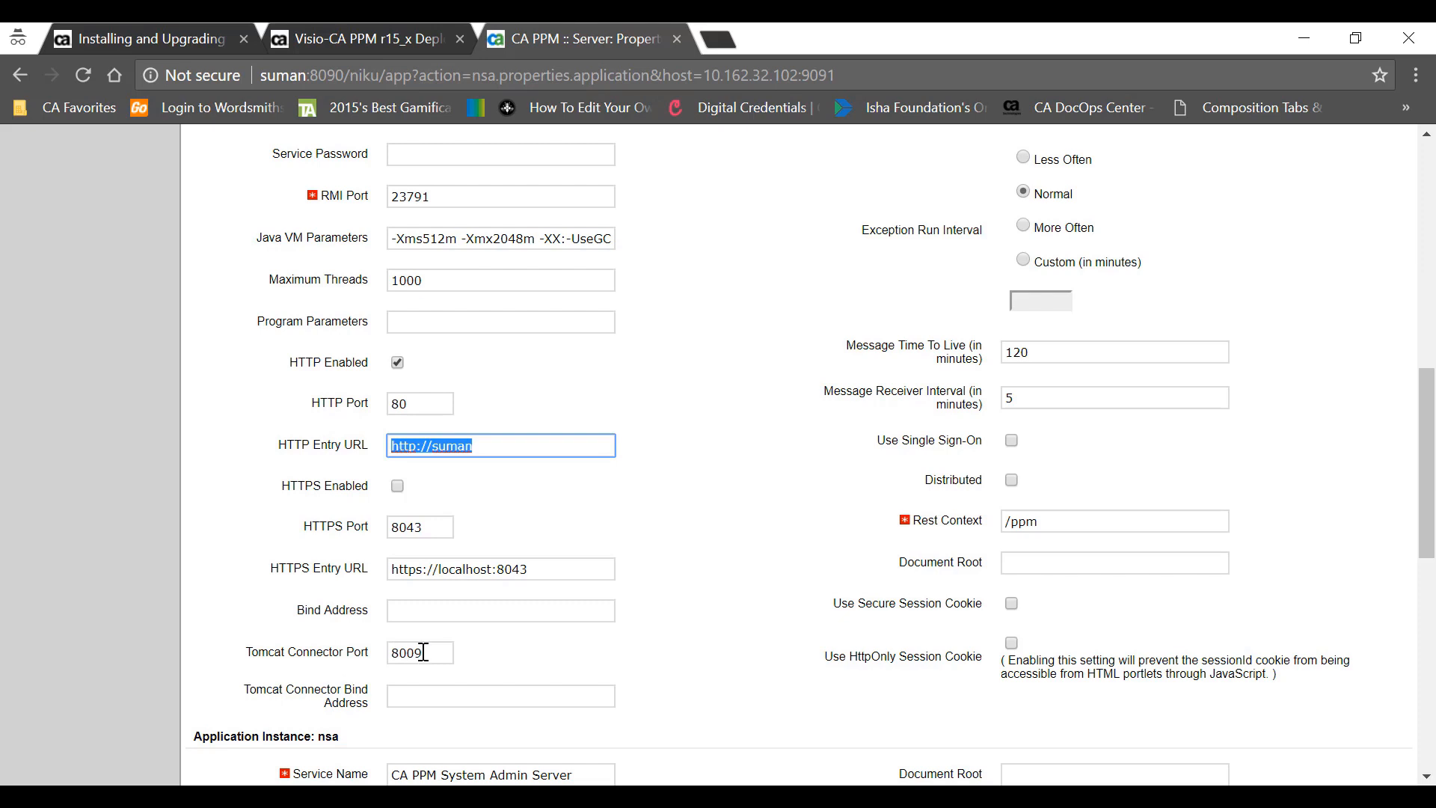
drag(423, 652, 389, 649)
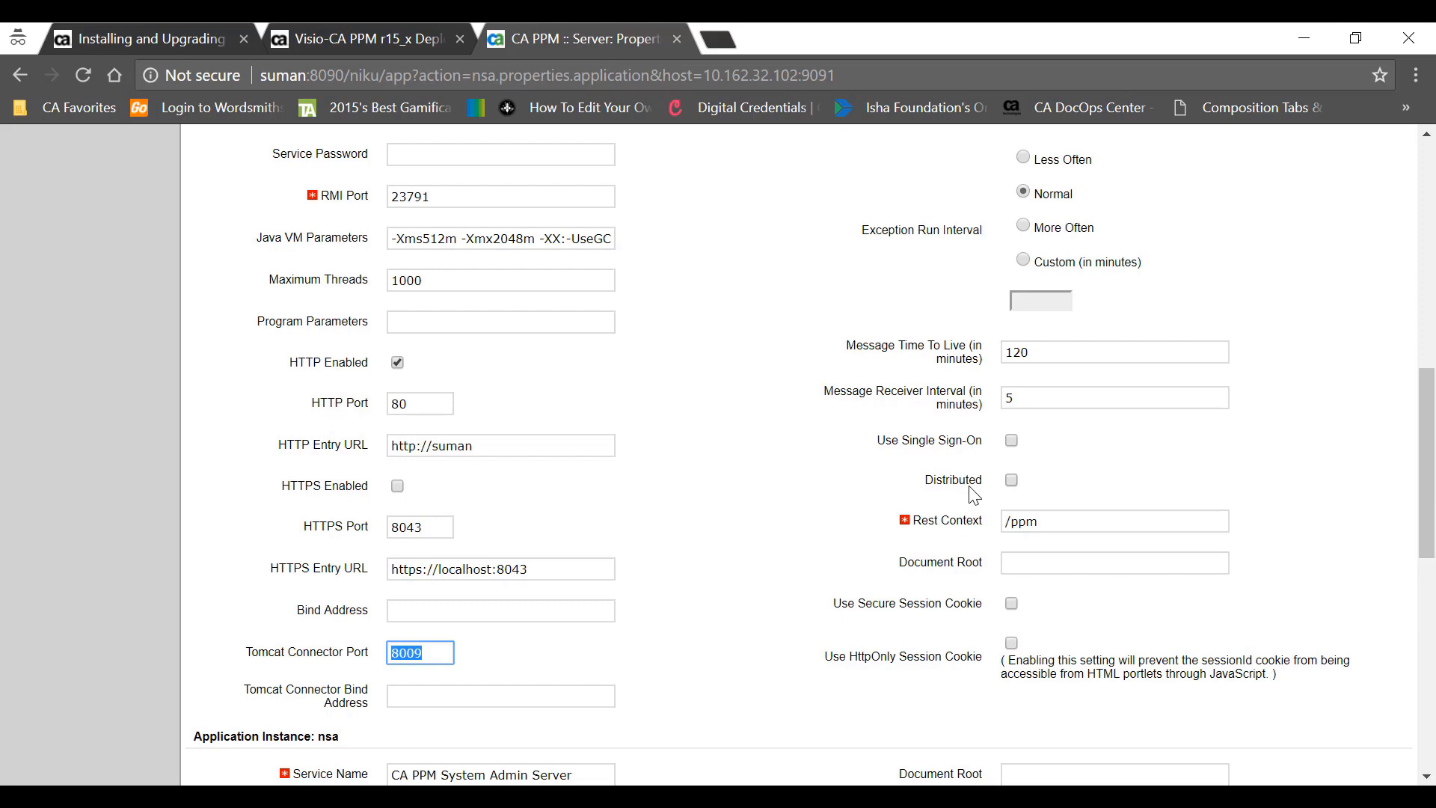
scroll(848, 368, down, 3)
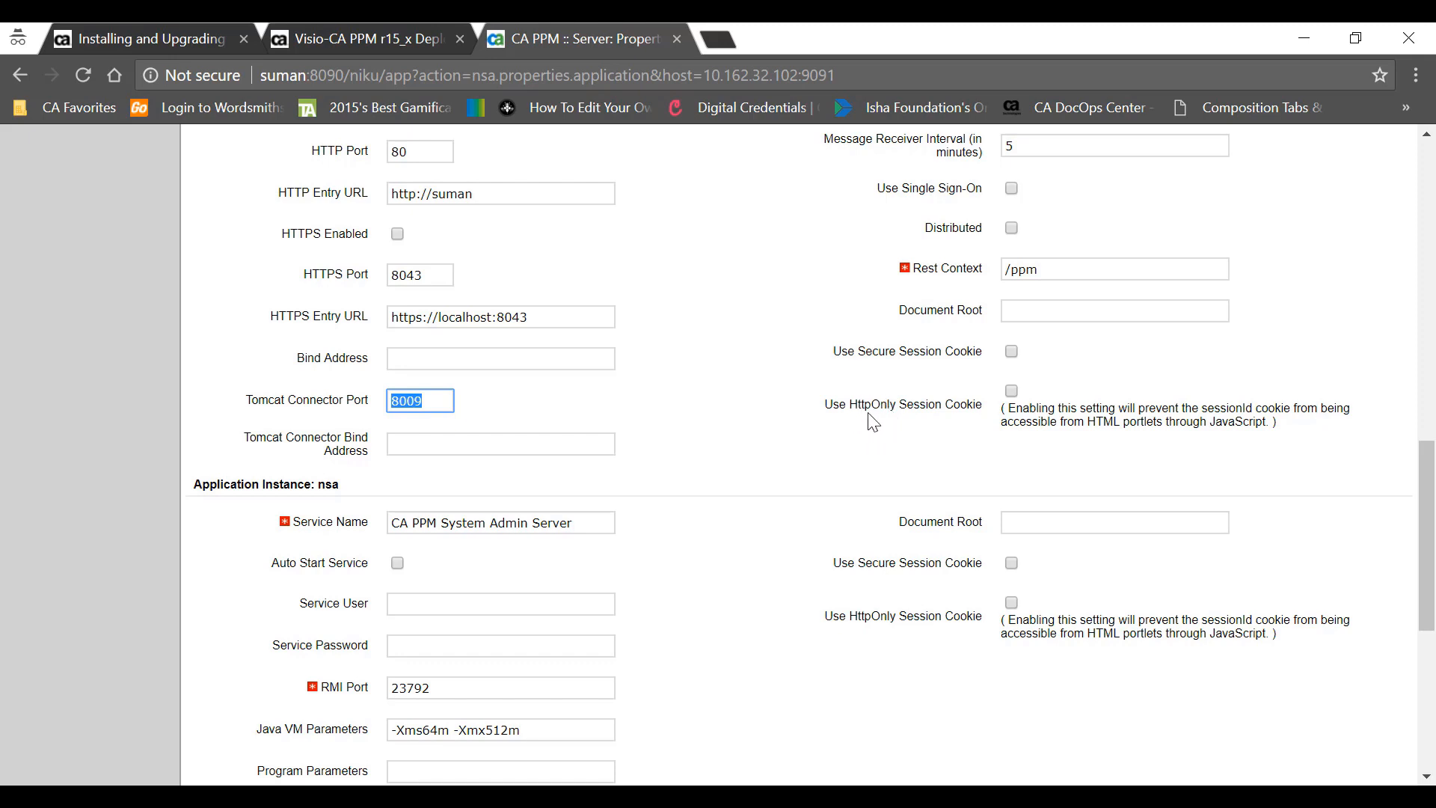
- In the System Admin Server (nsa) instance, type the server host name over localhost in HTTP Entry URL
scroll(1010, 402, down, 2)
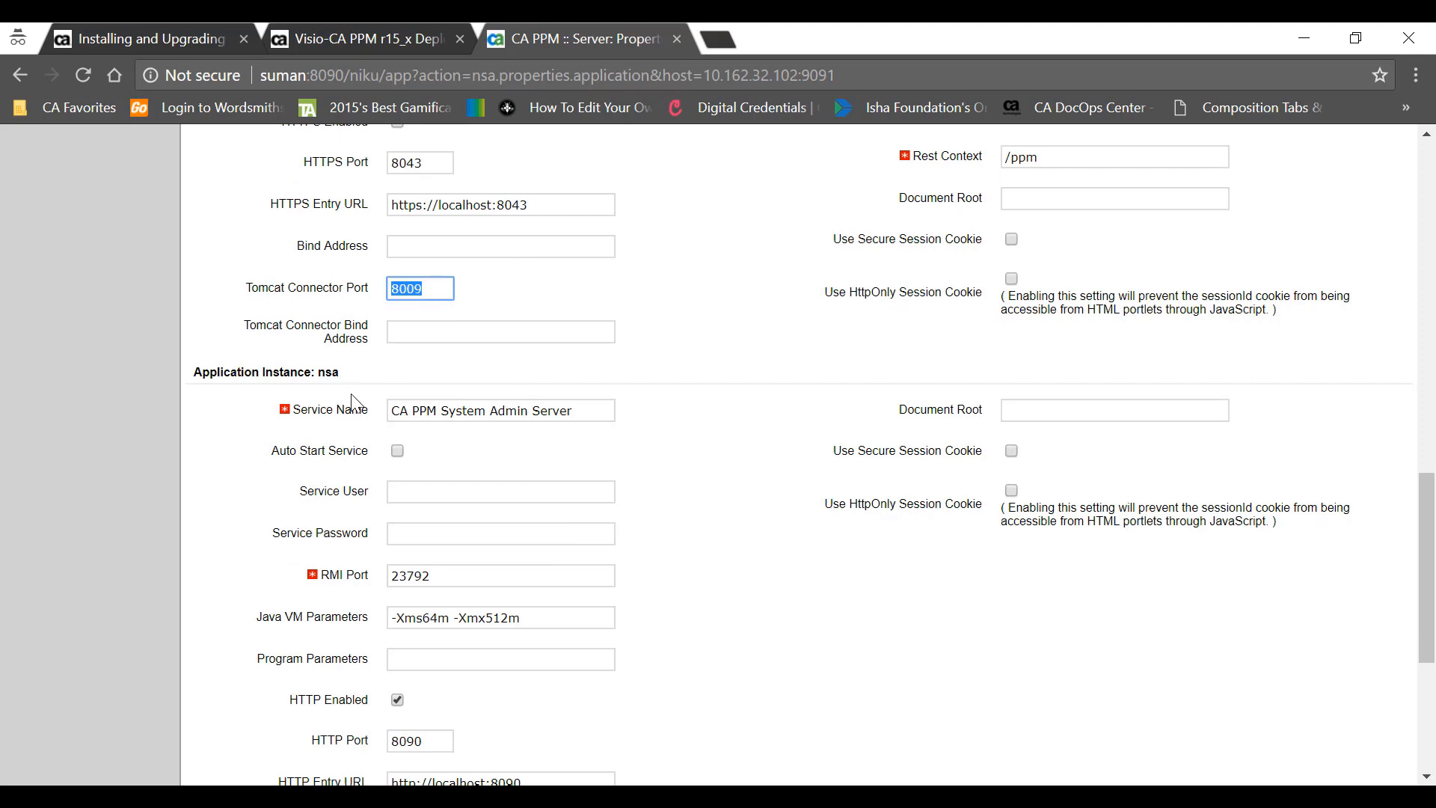
scroll(498, 493, down, 2)
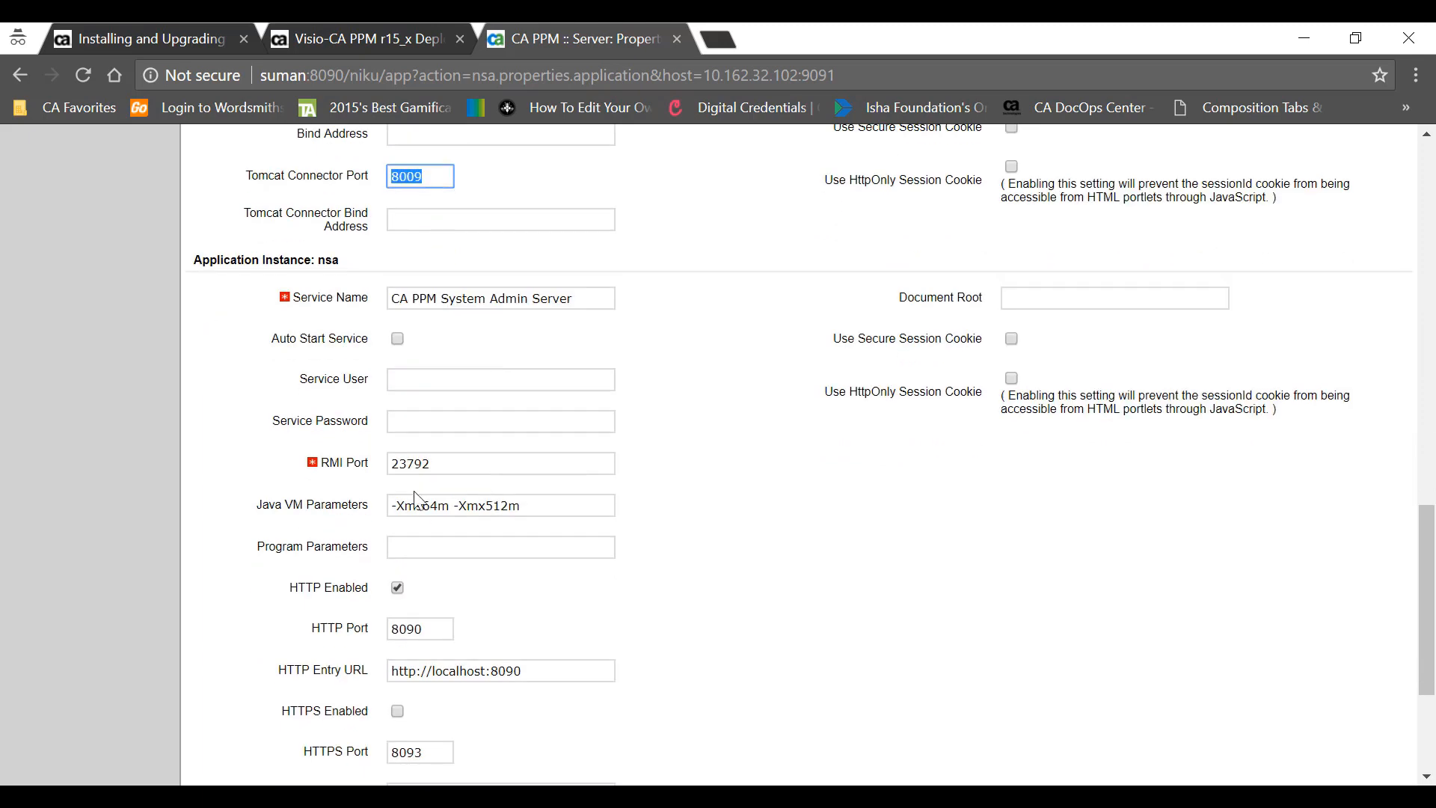
drag(442, 461, 394, 464)
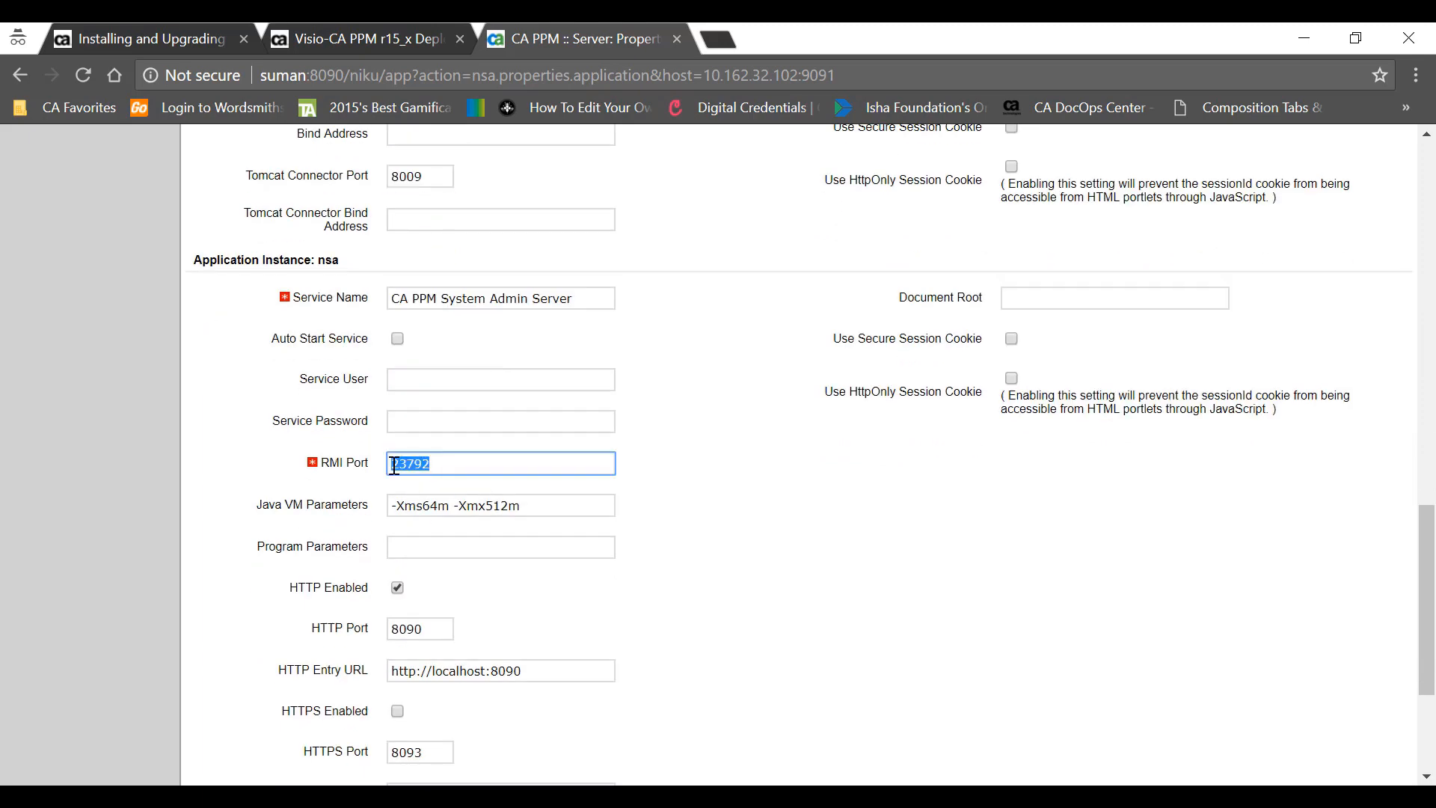
drag(394, 297, 554, 297)
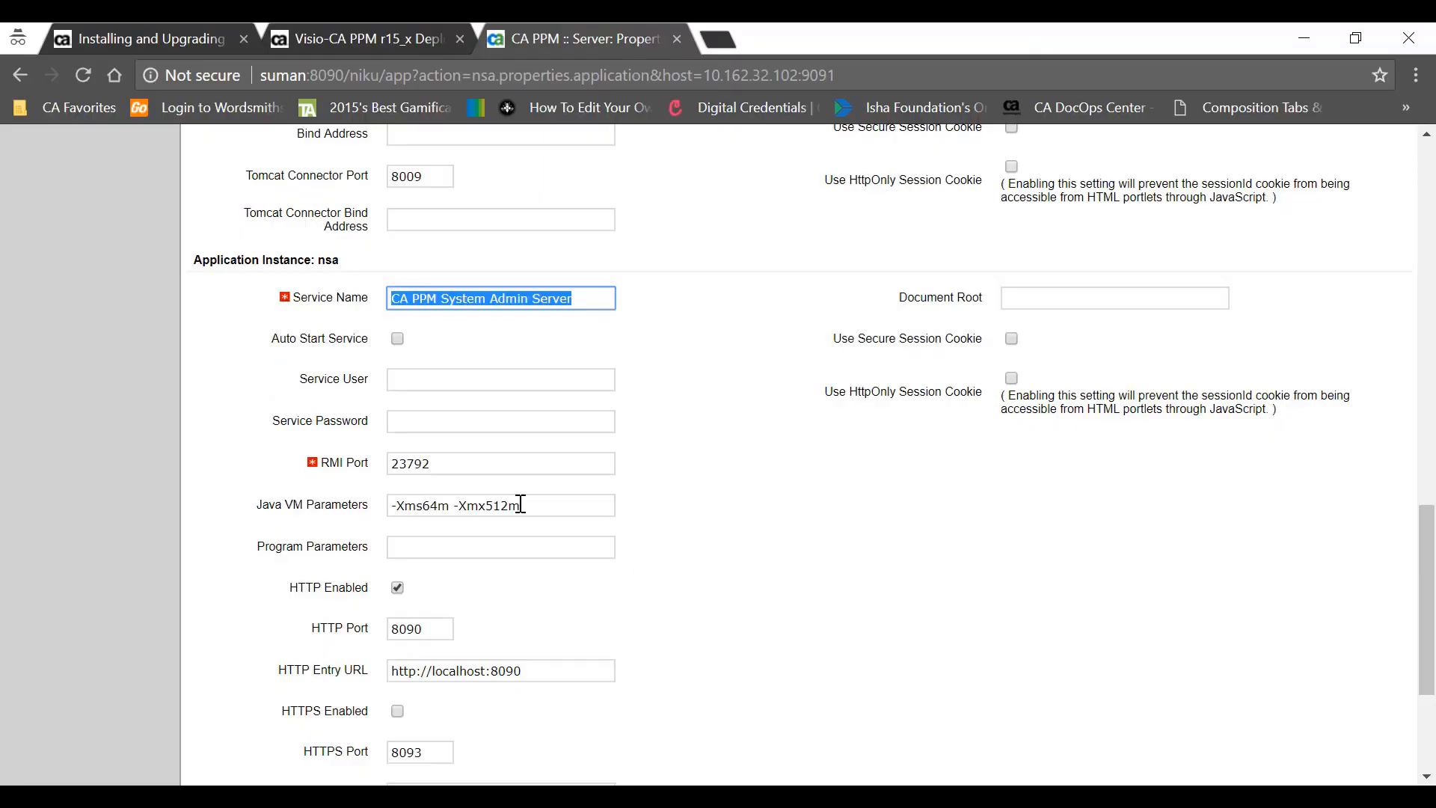
scroll(516, 504, down, 1)
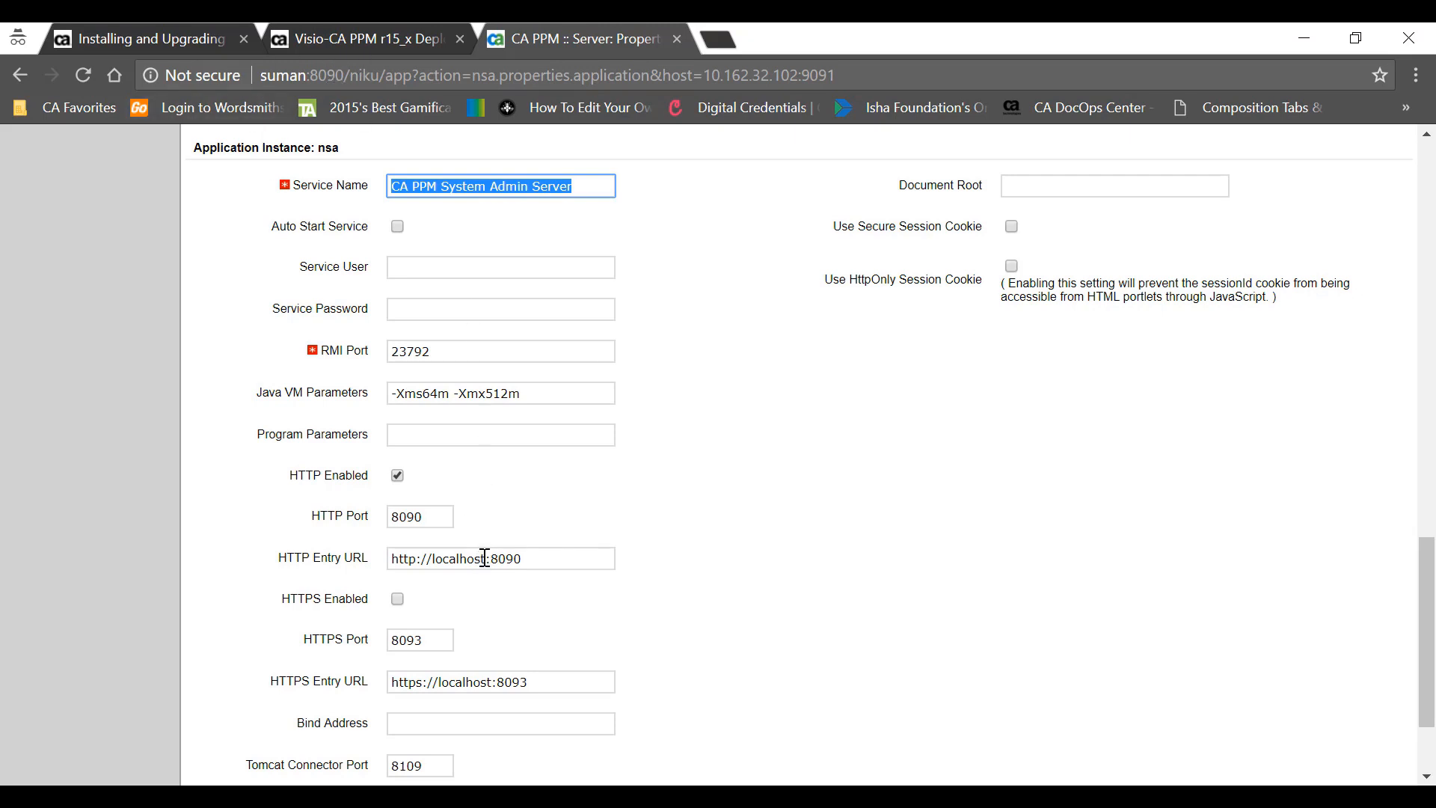
drag(486, 560, 435, 558)
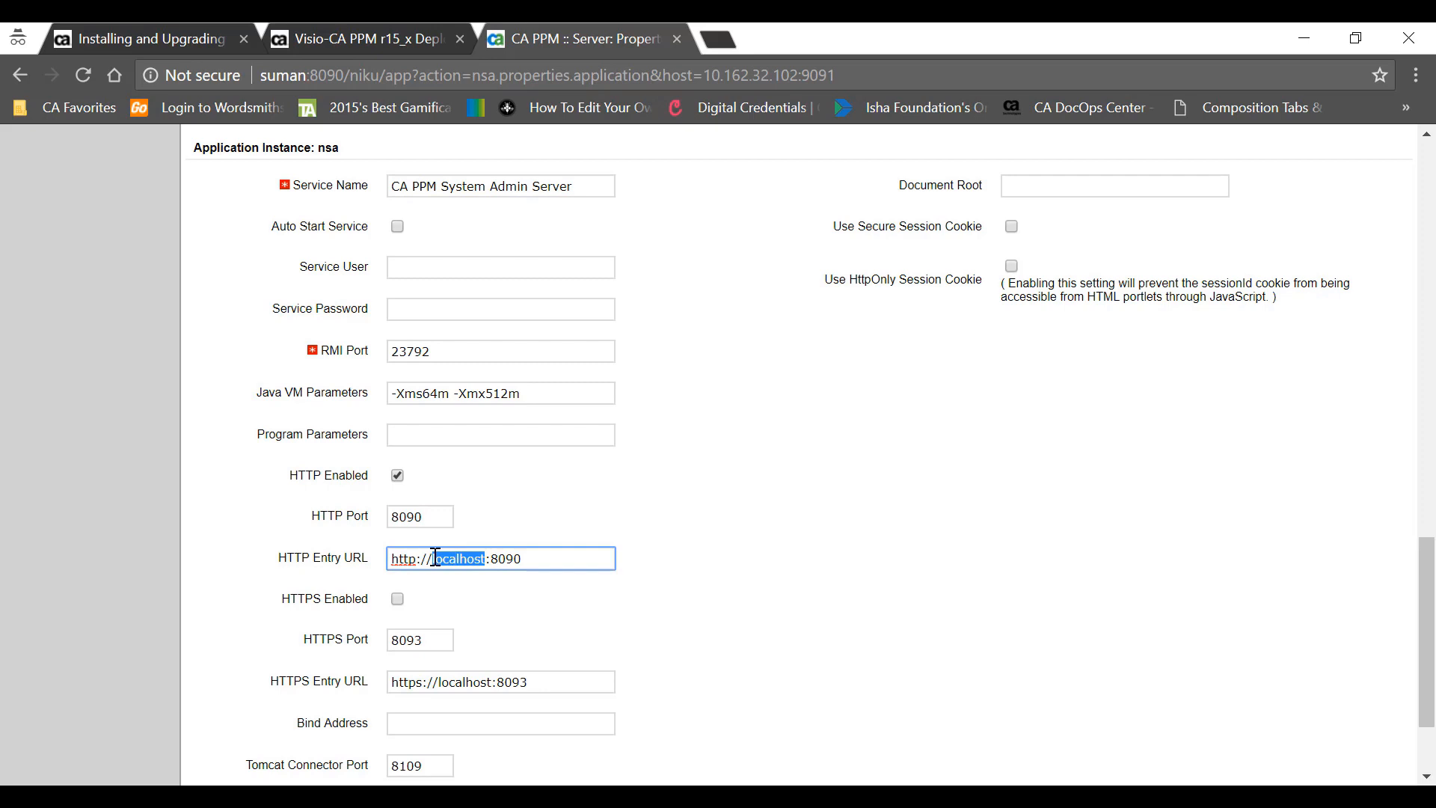
text(suman)
scroll(440, 567, down, 2)
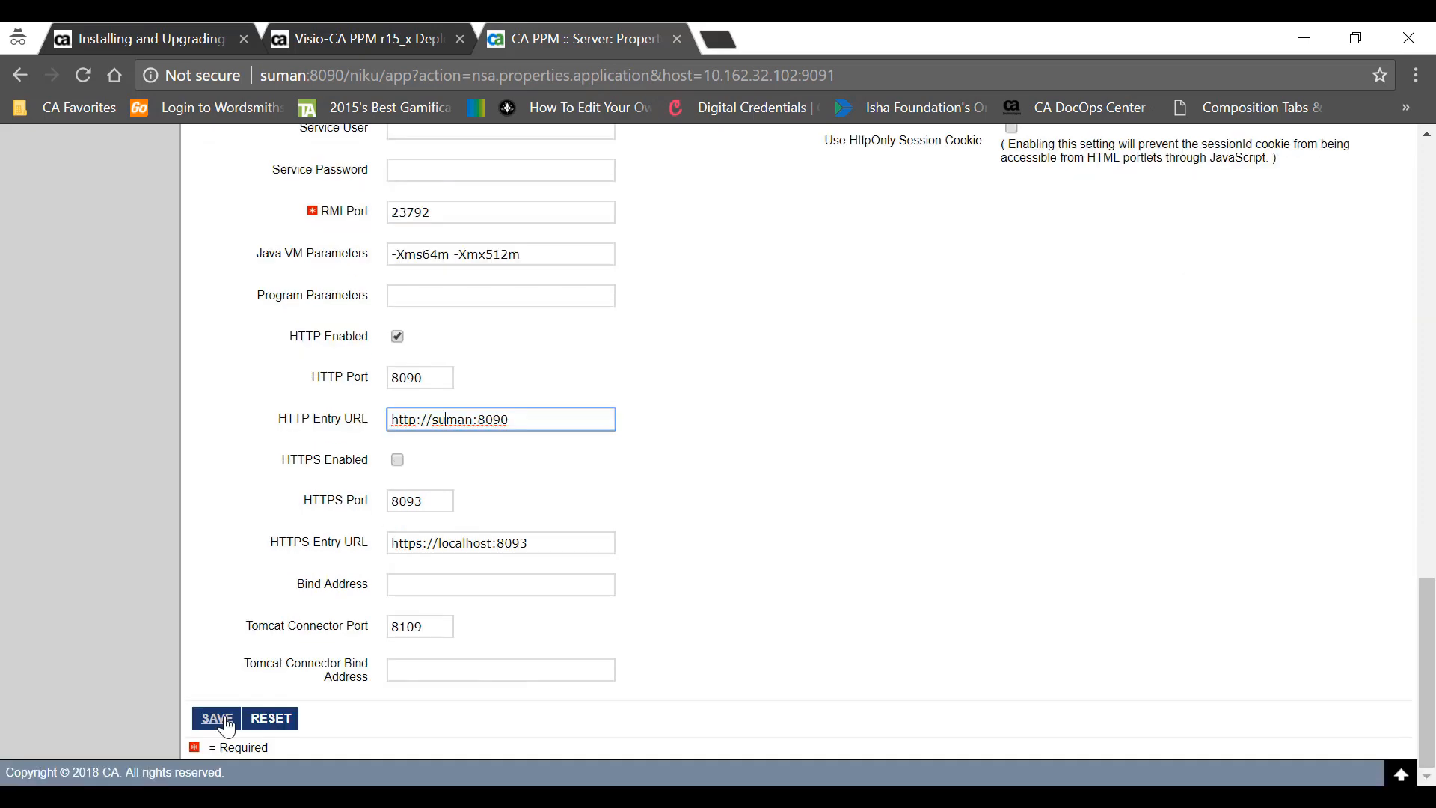
- Save the application server settings and switch to the Documents and Search properties
click(224, 720)
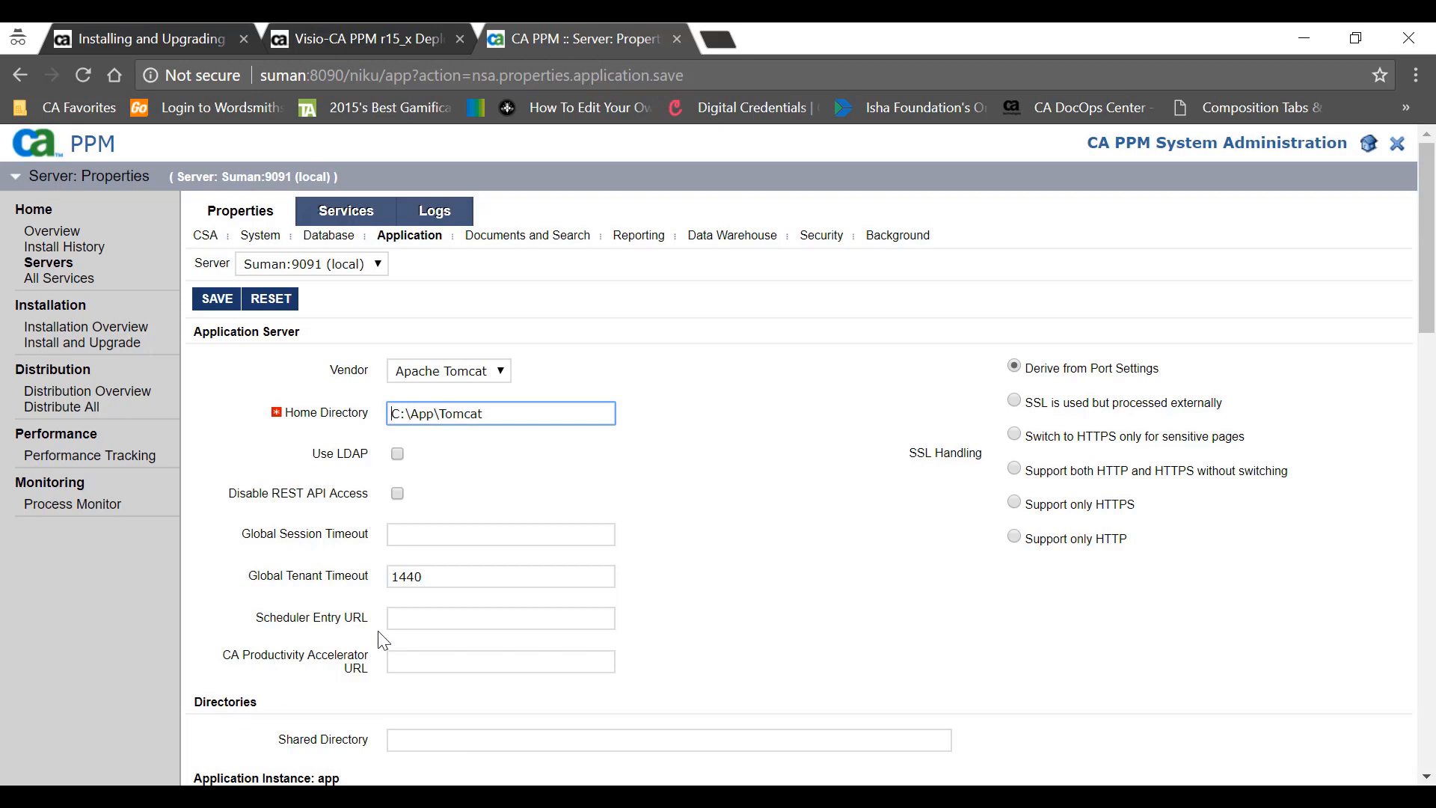
click(489, 237)
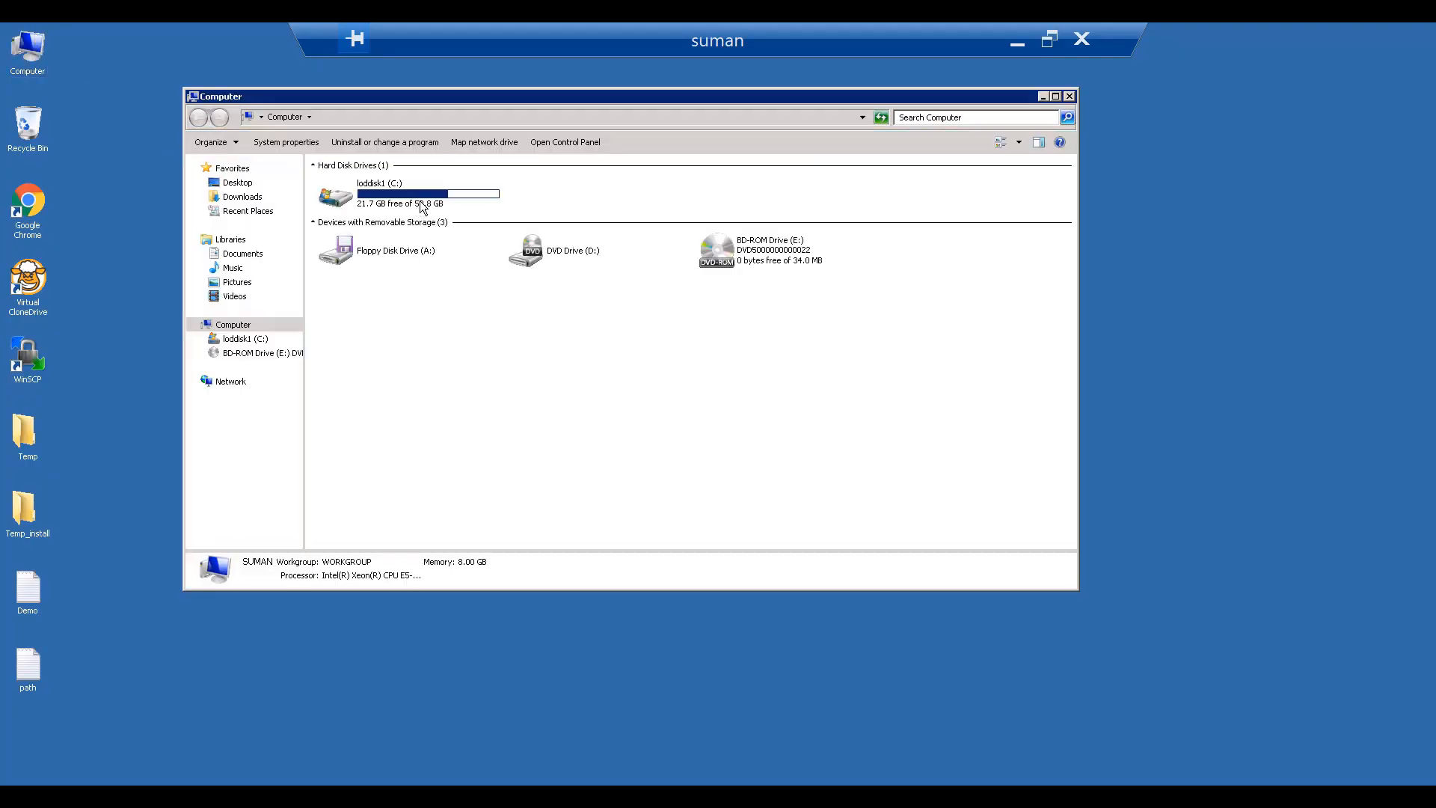
- Open C:\App on the remote server and check the current Index Directory value in CSA
double_click(422, 208)
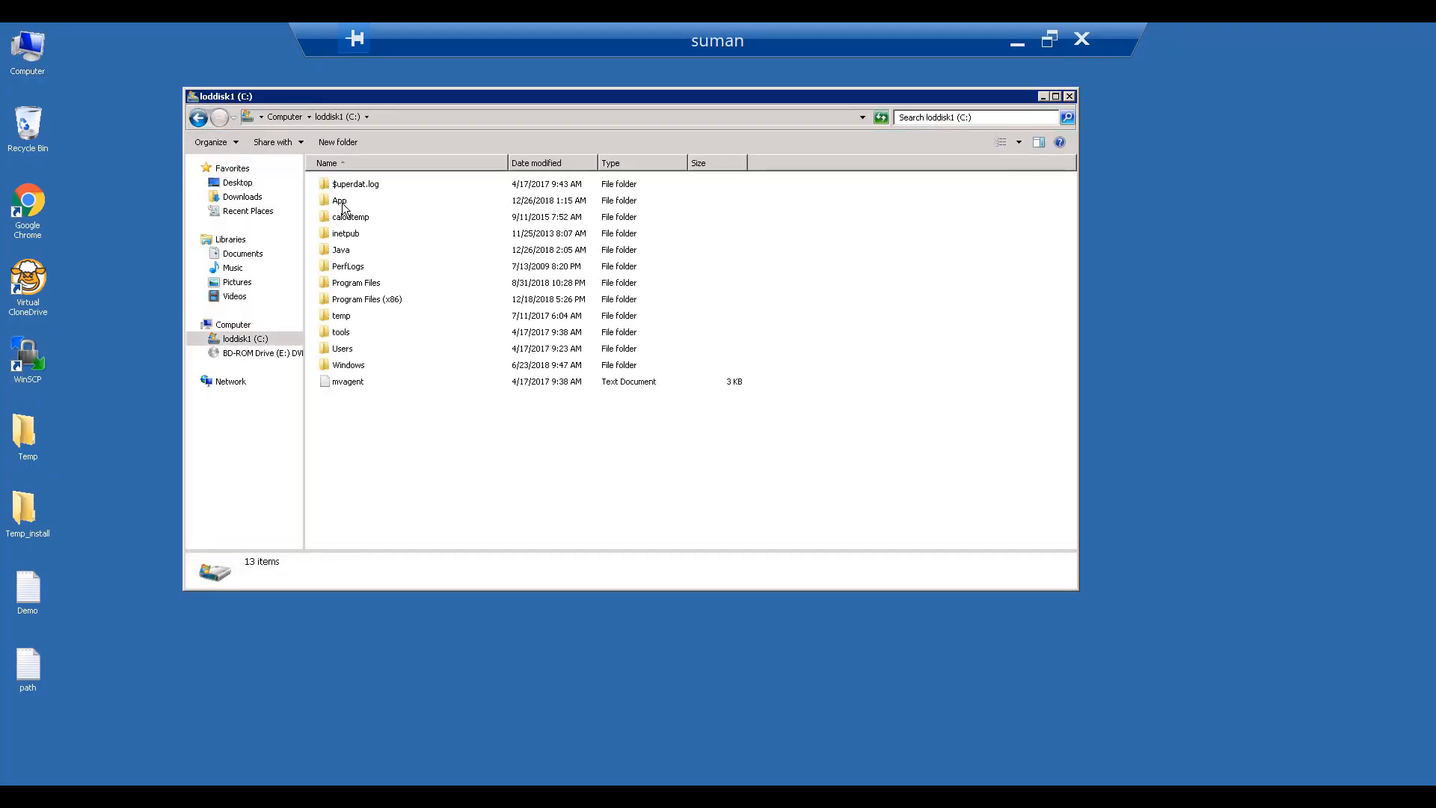
double_click(334, 198)
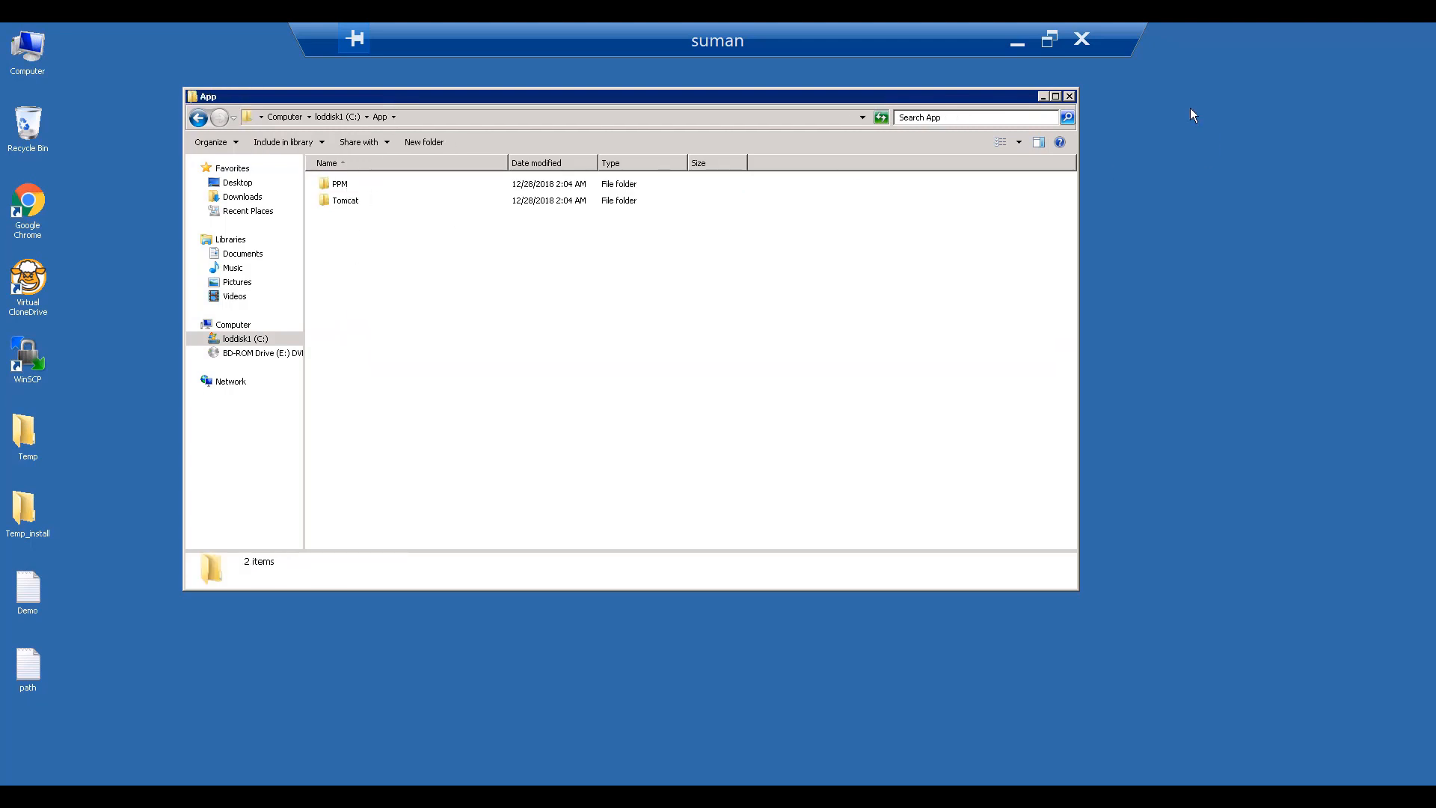
click(1017, 41)
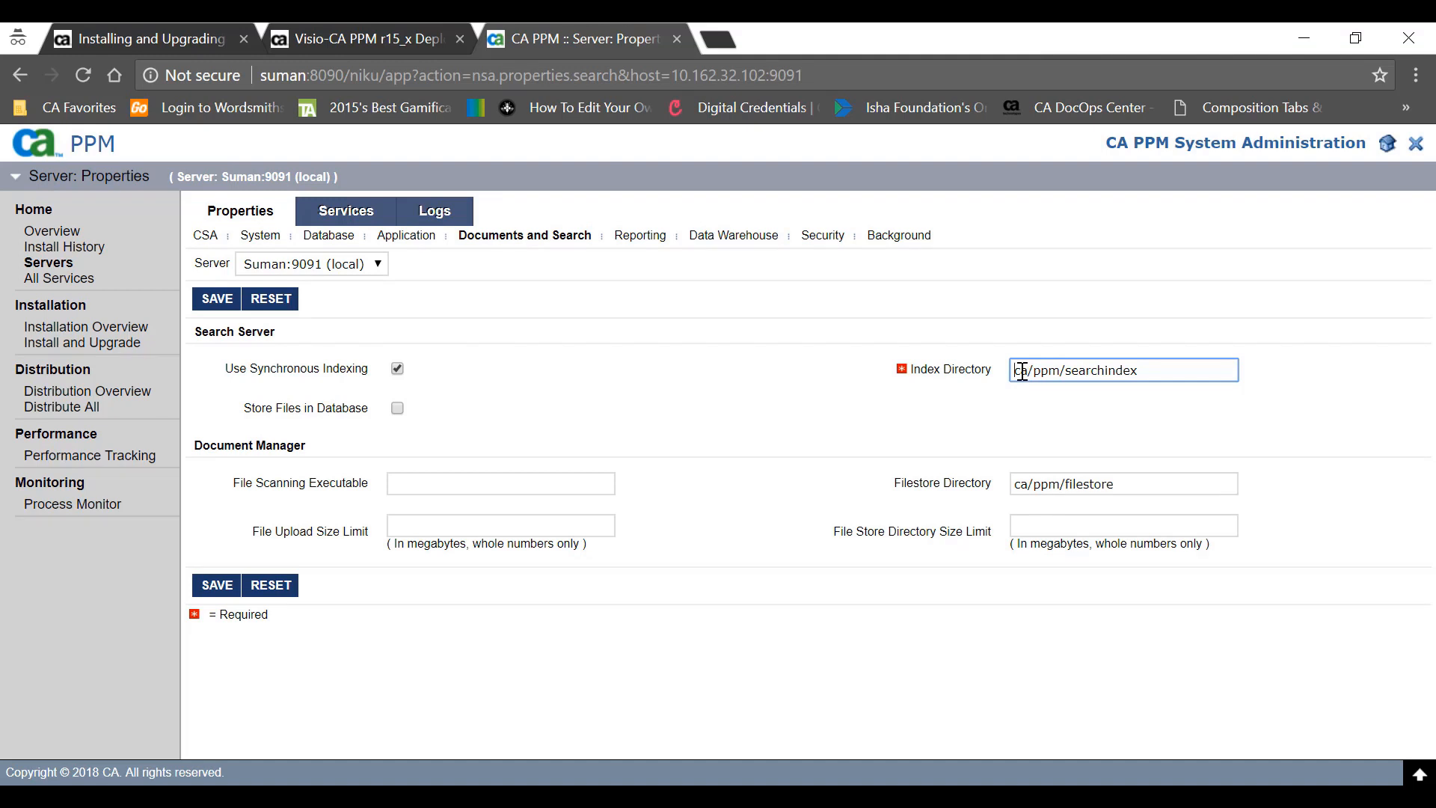
drag(1140, 370, 953, 351)
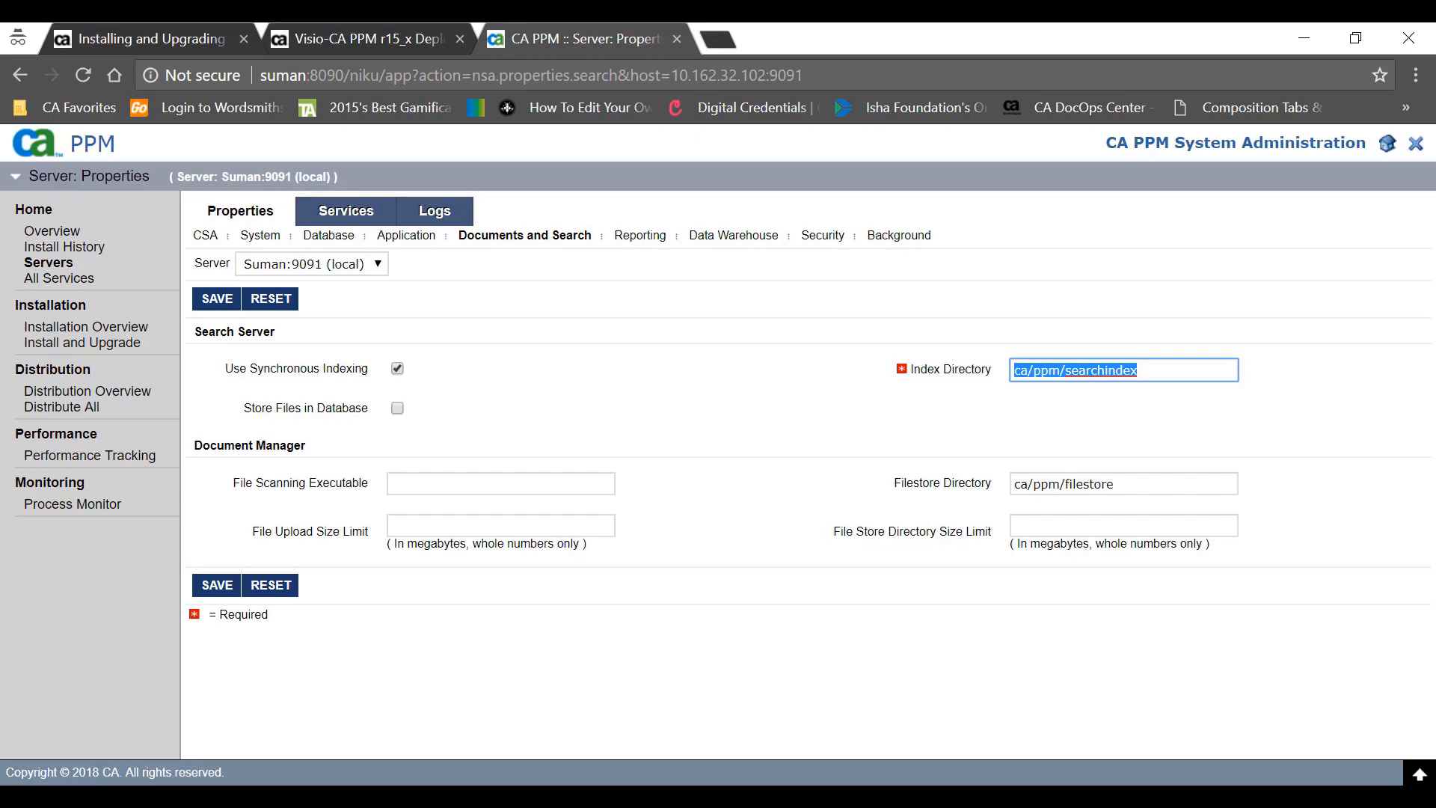
click(790, 797)
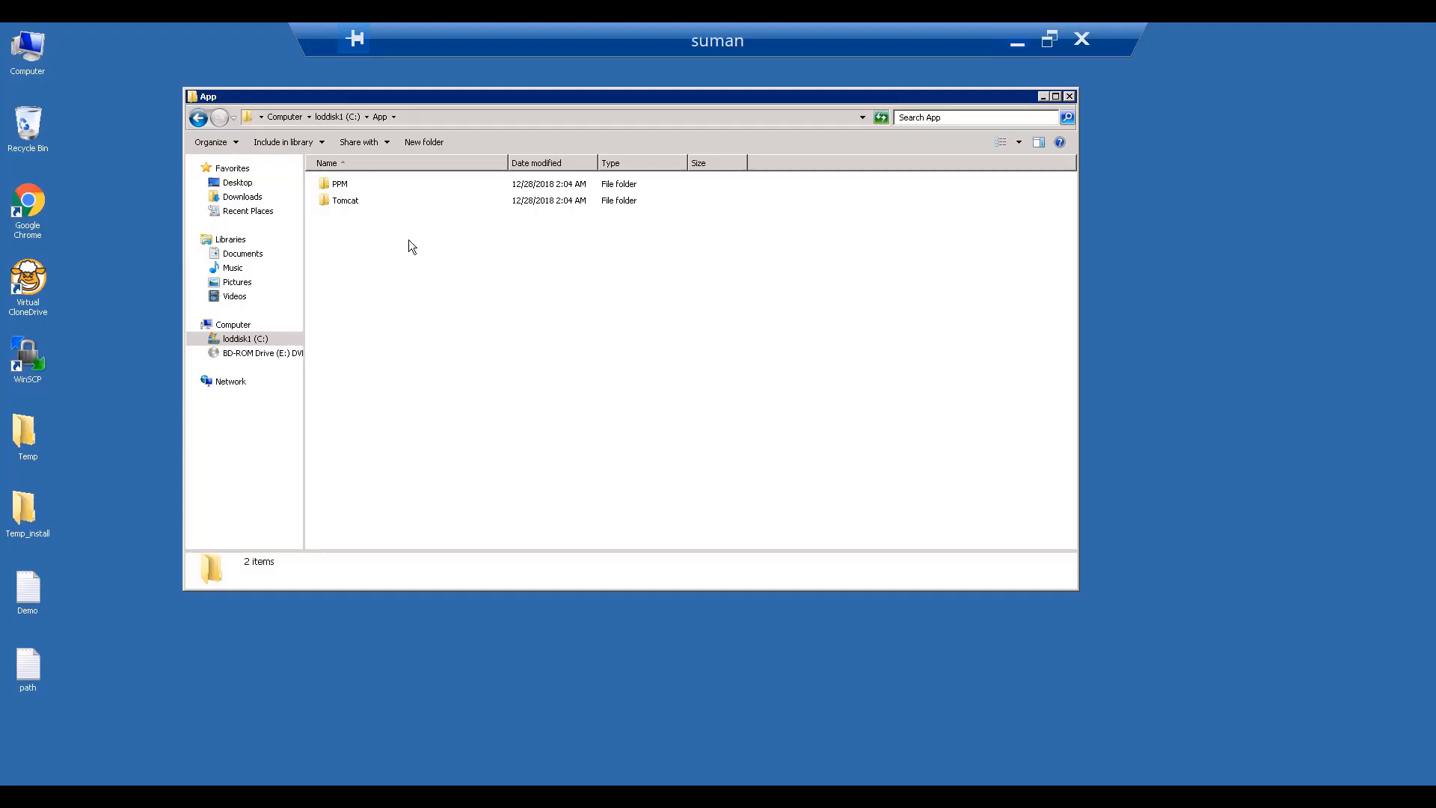
- Create a 'Ca' folder in C:\App and a 'PPM' folder inside it
right_click(363, 240)
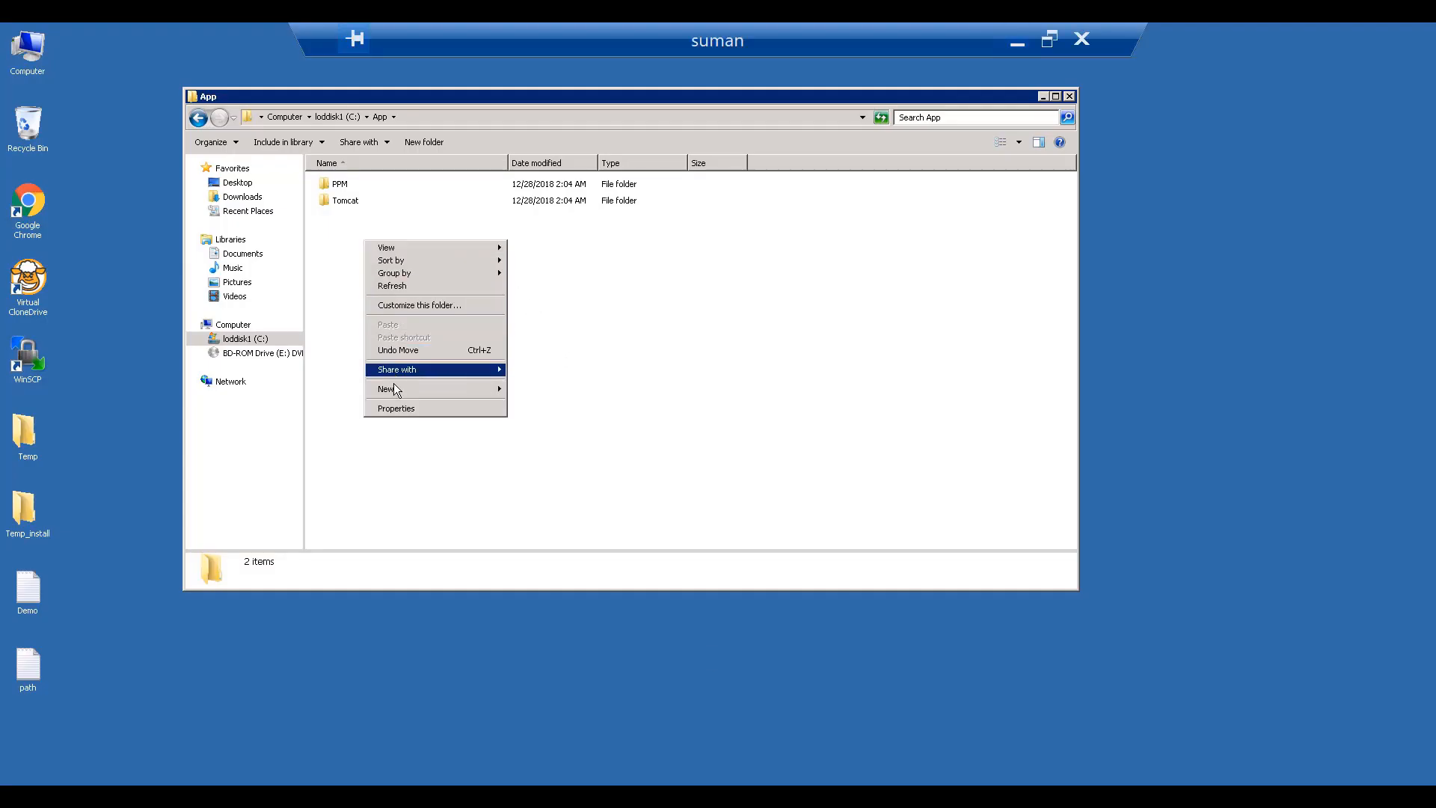
mouse_move(394, 386)
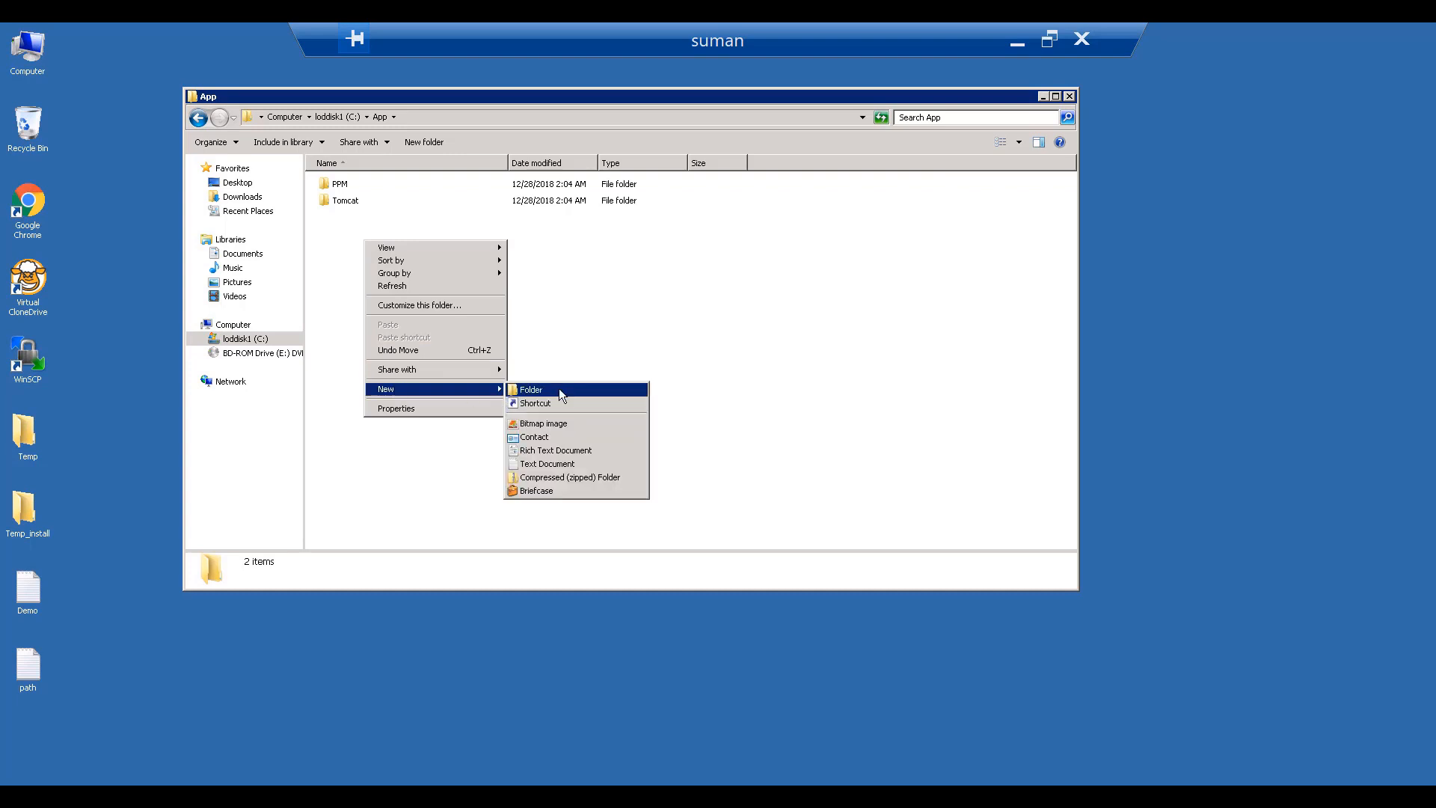
click(531, 390)
text(Ca)
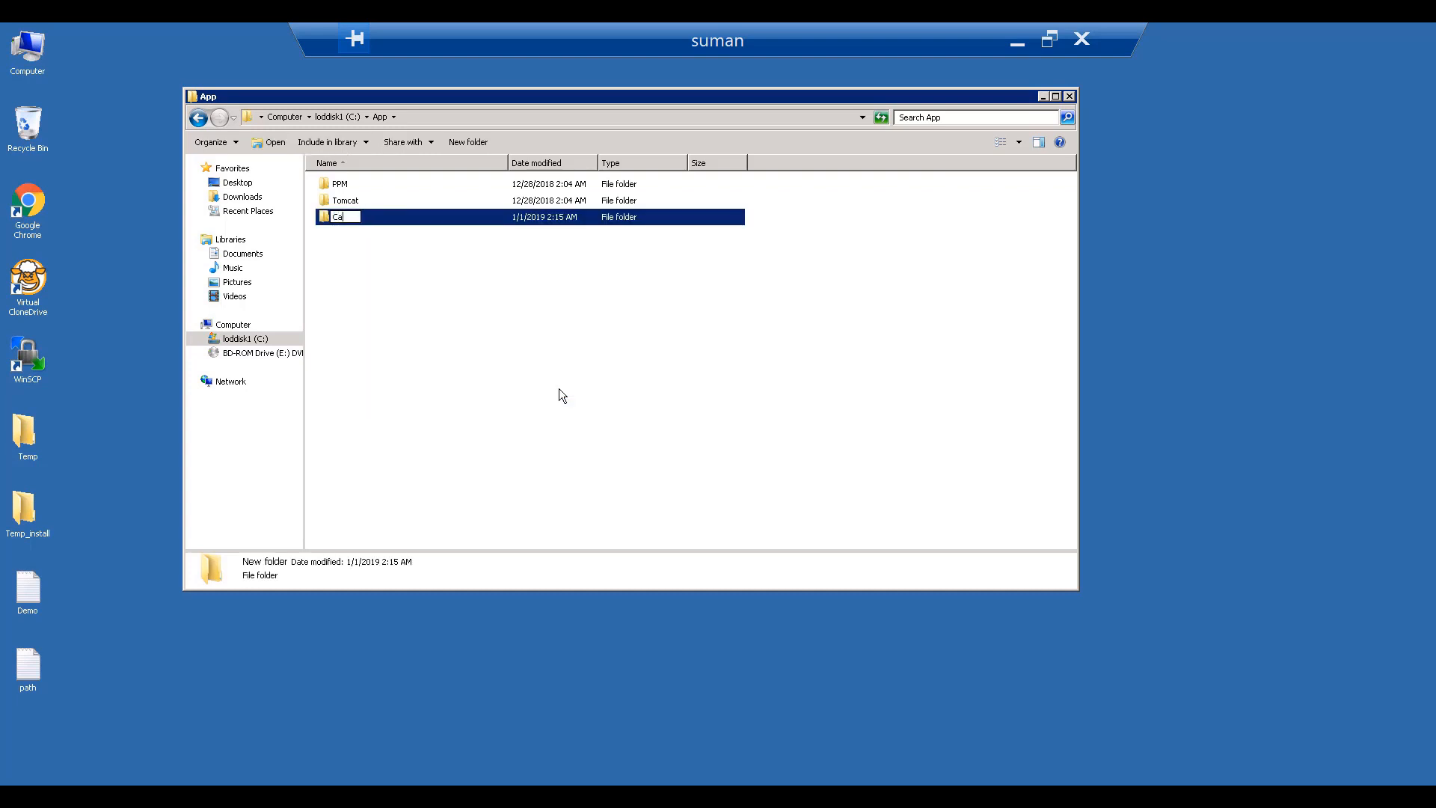
key(Return)
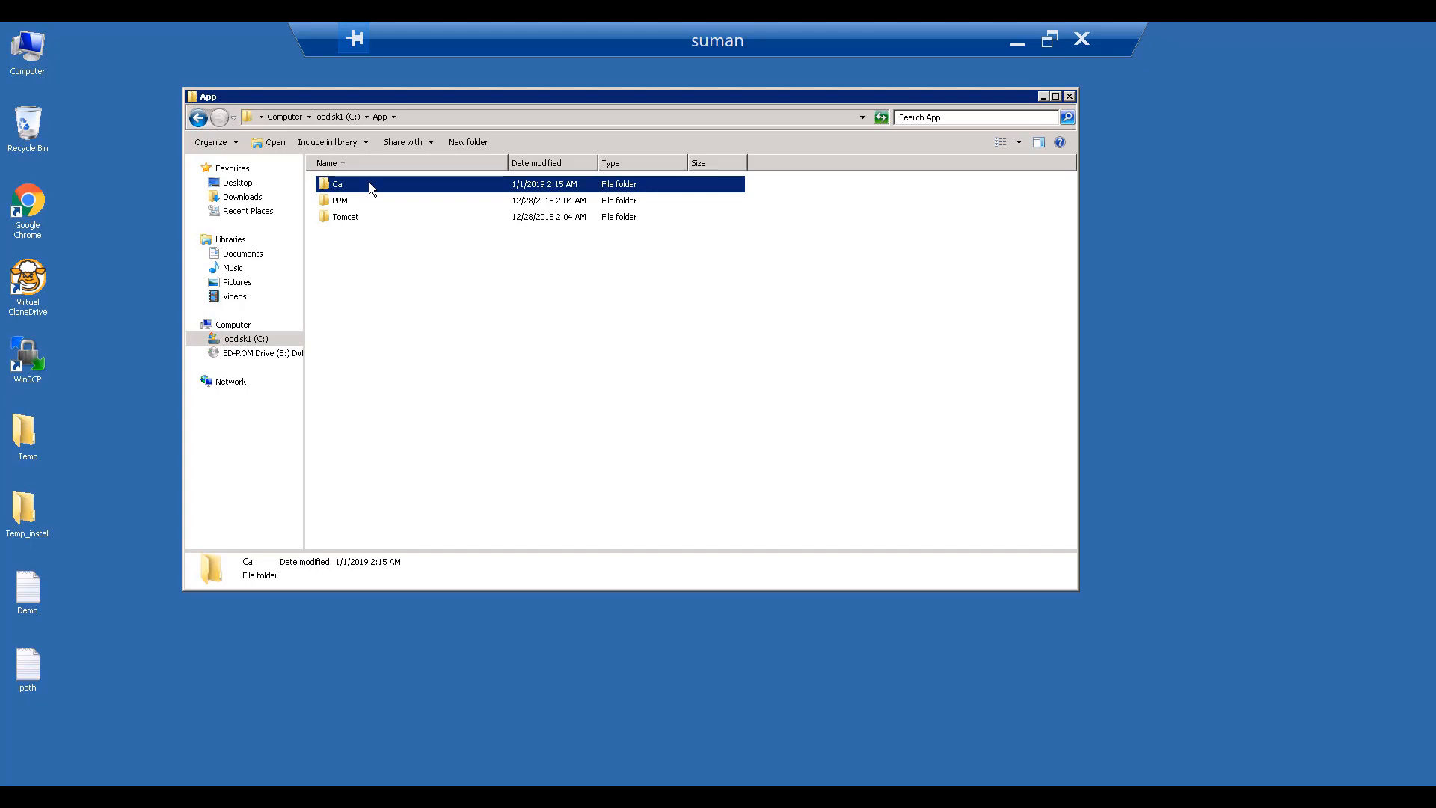
double_click(369, 184)
right_click(369, 184)
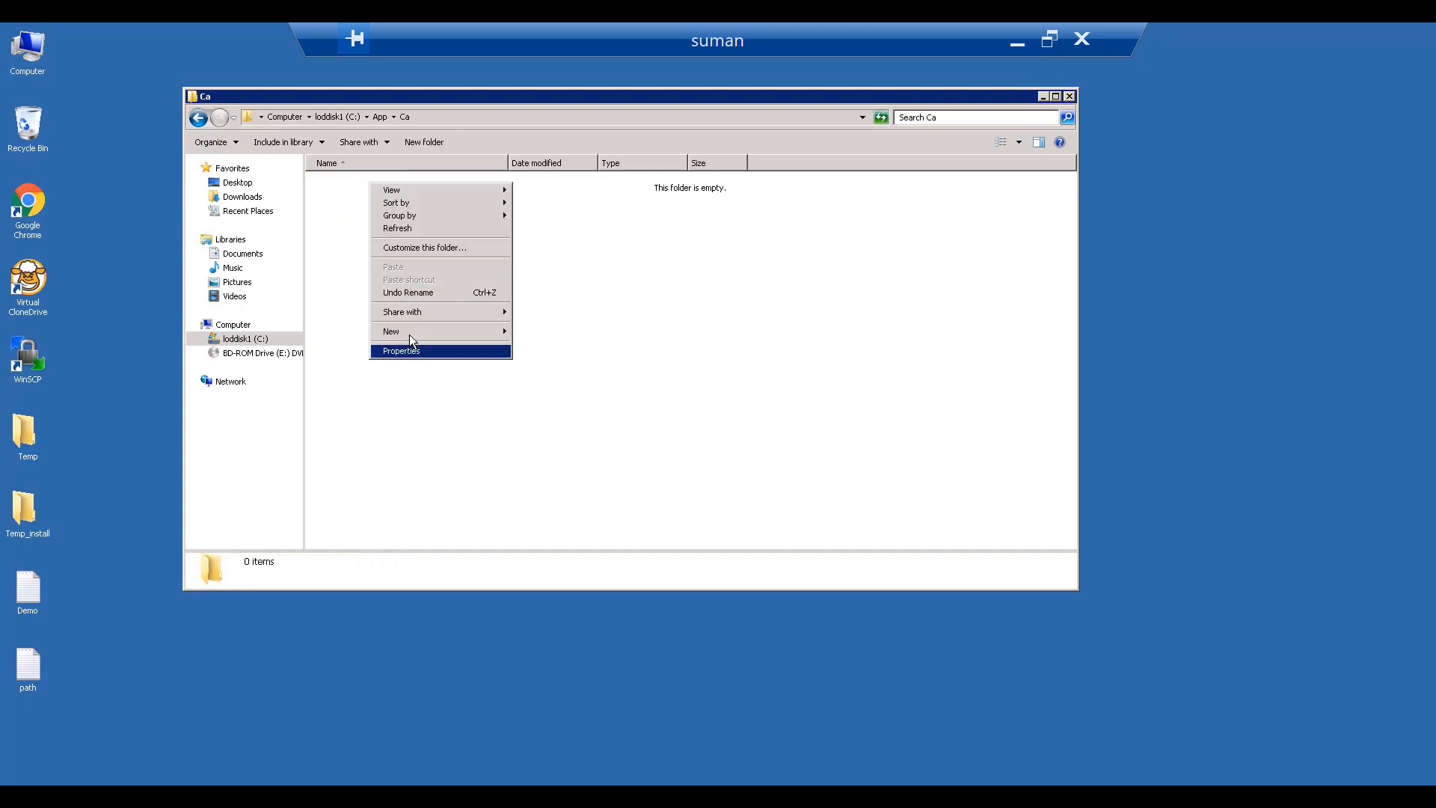
mouse_move(409, 334)
click(577, 335)
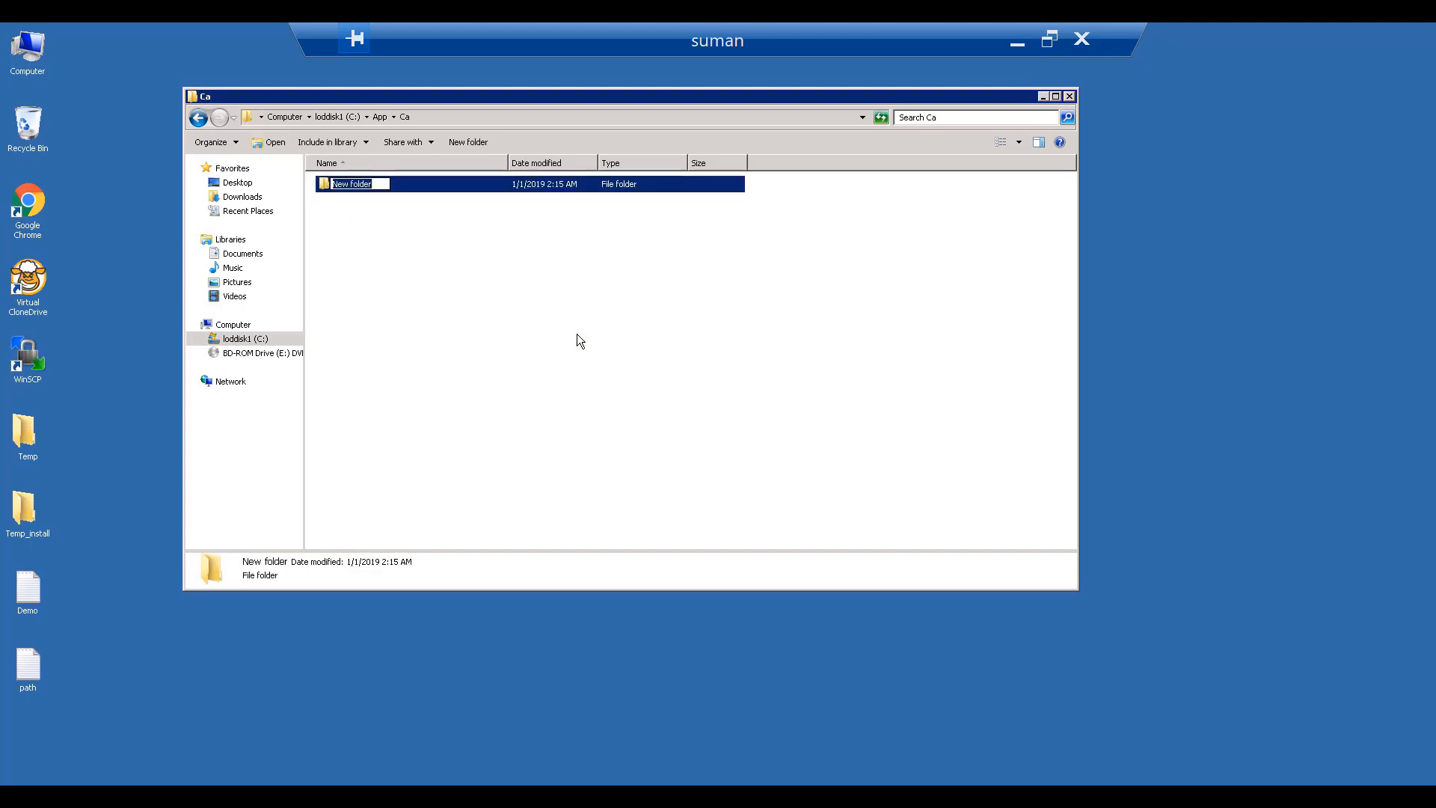
text(PPM)
key(Return)
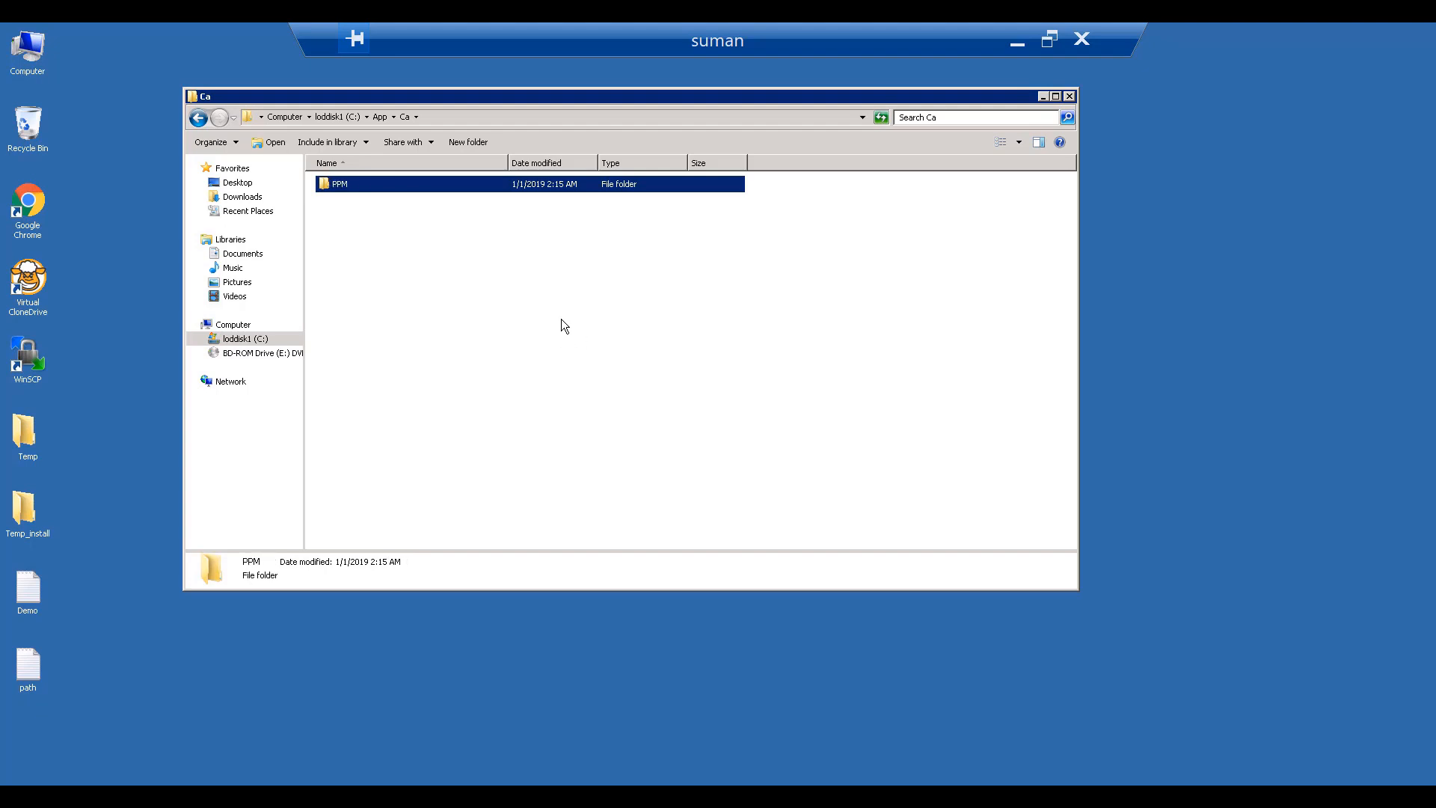
- Create a 'searchindex' folder inside PPM, open it and select its full path
double_click(381, 184)
right_click(385, 198)
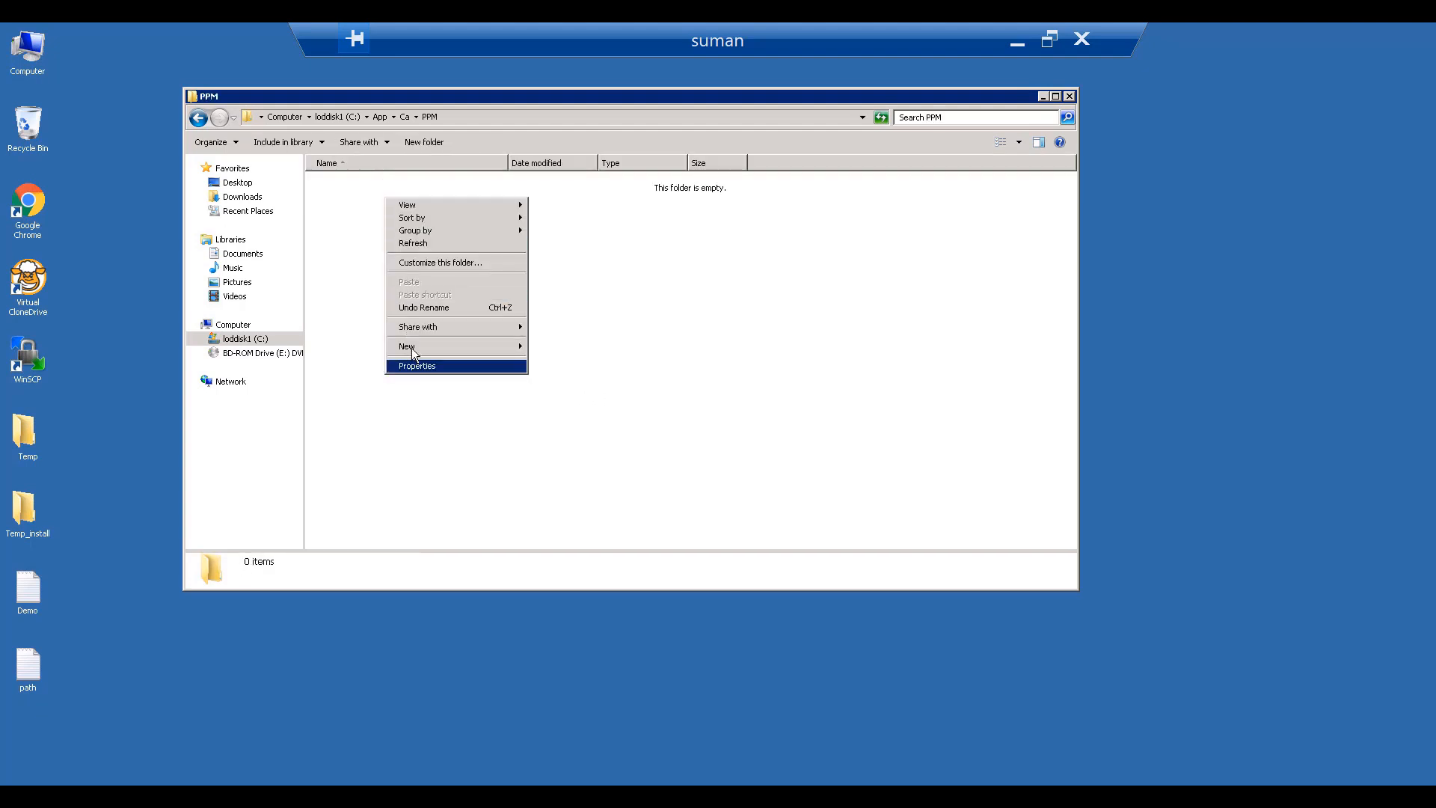
mouse_move(412, 350)
click(557, 345)
text(s)
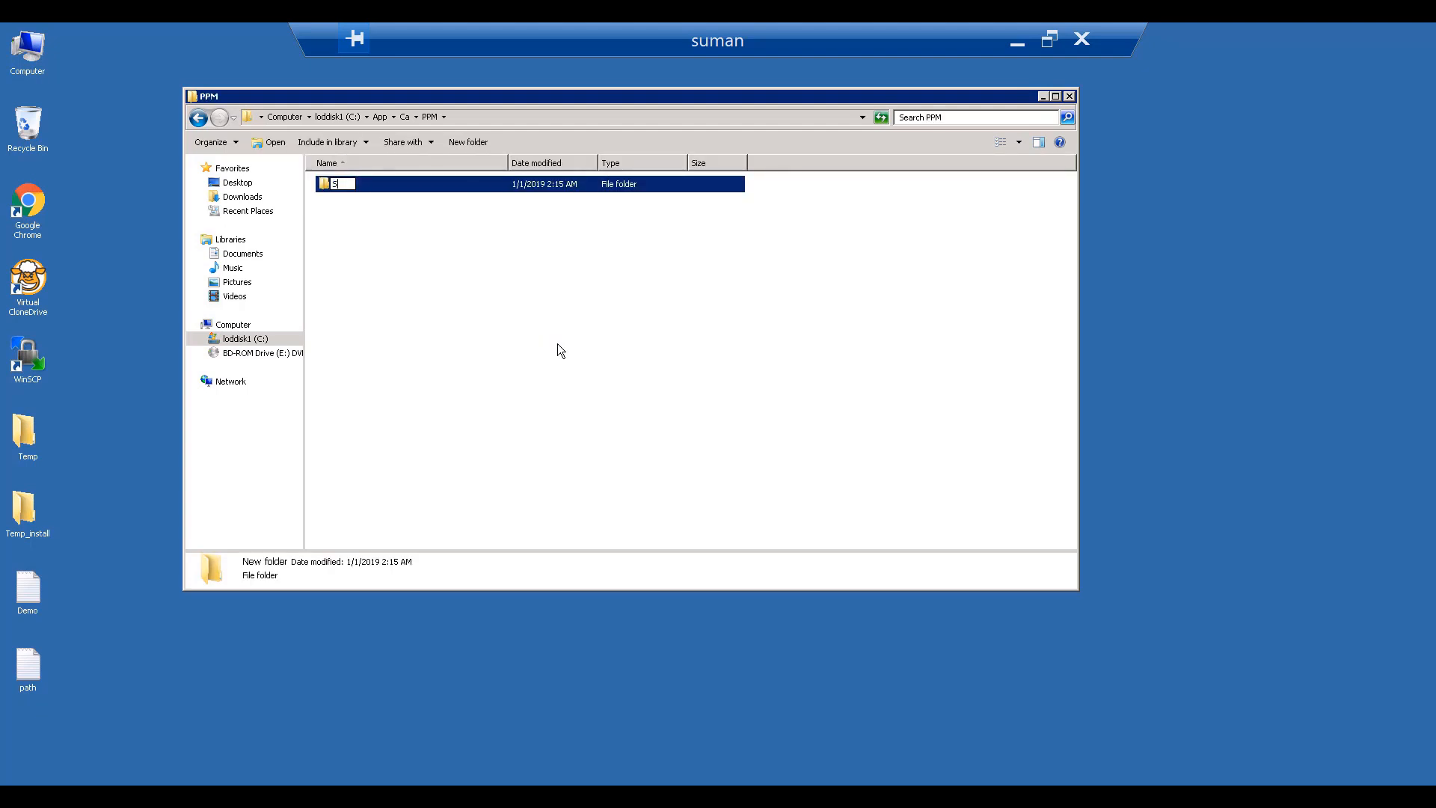
text(earchindex)
key(Return)
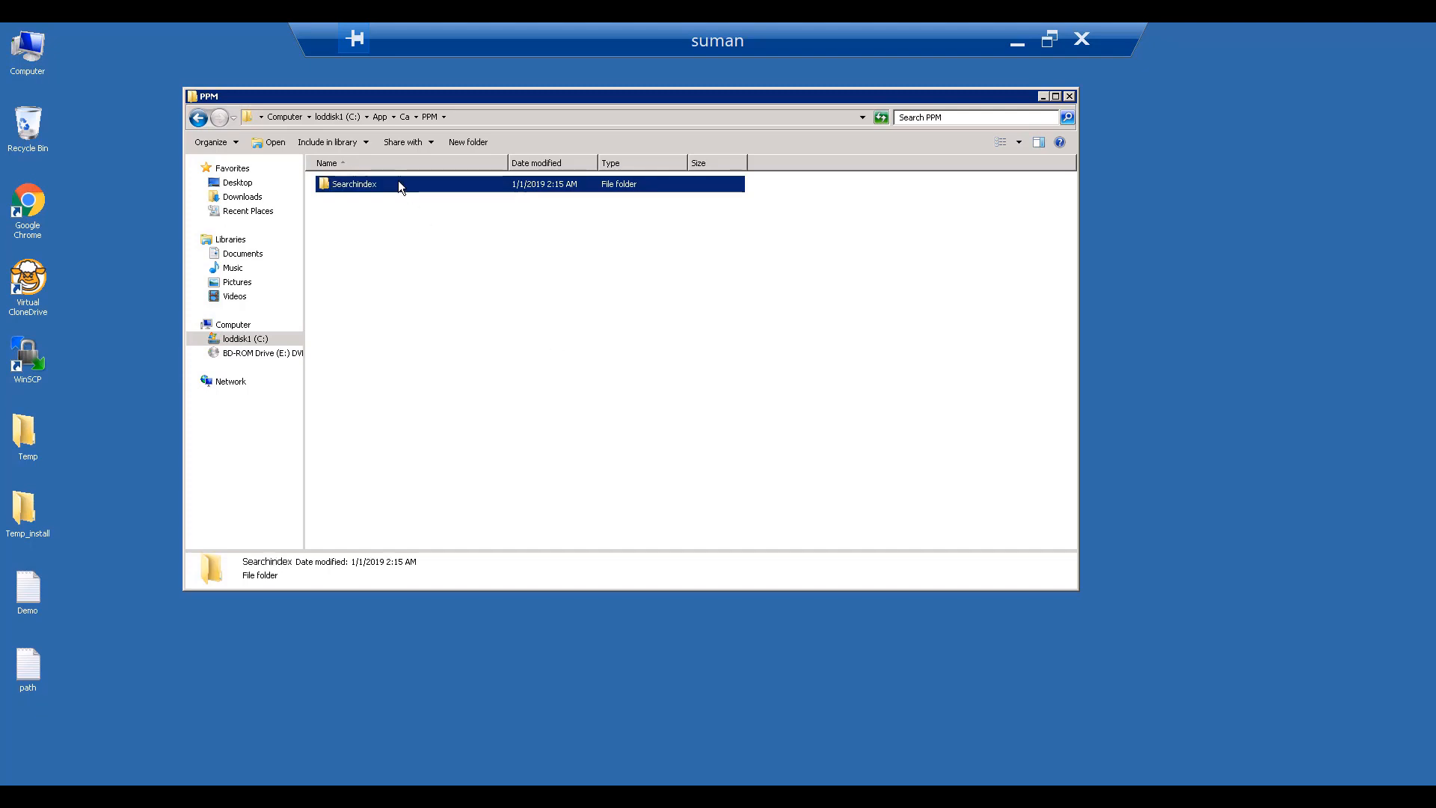
double_click(398, 184)
click(519, 118)
key(ctrl+c)
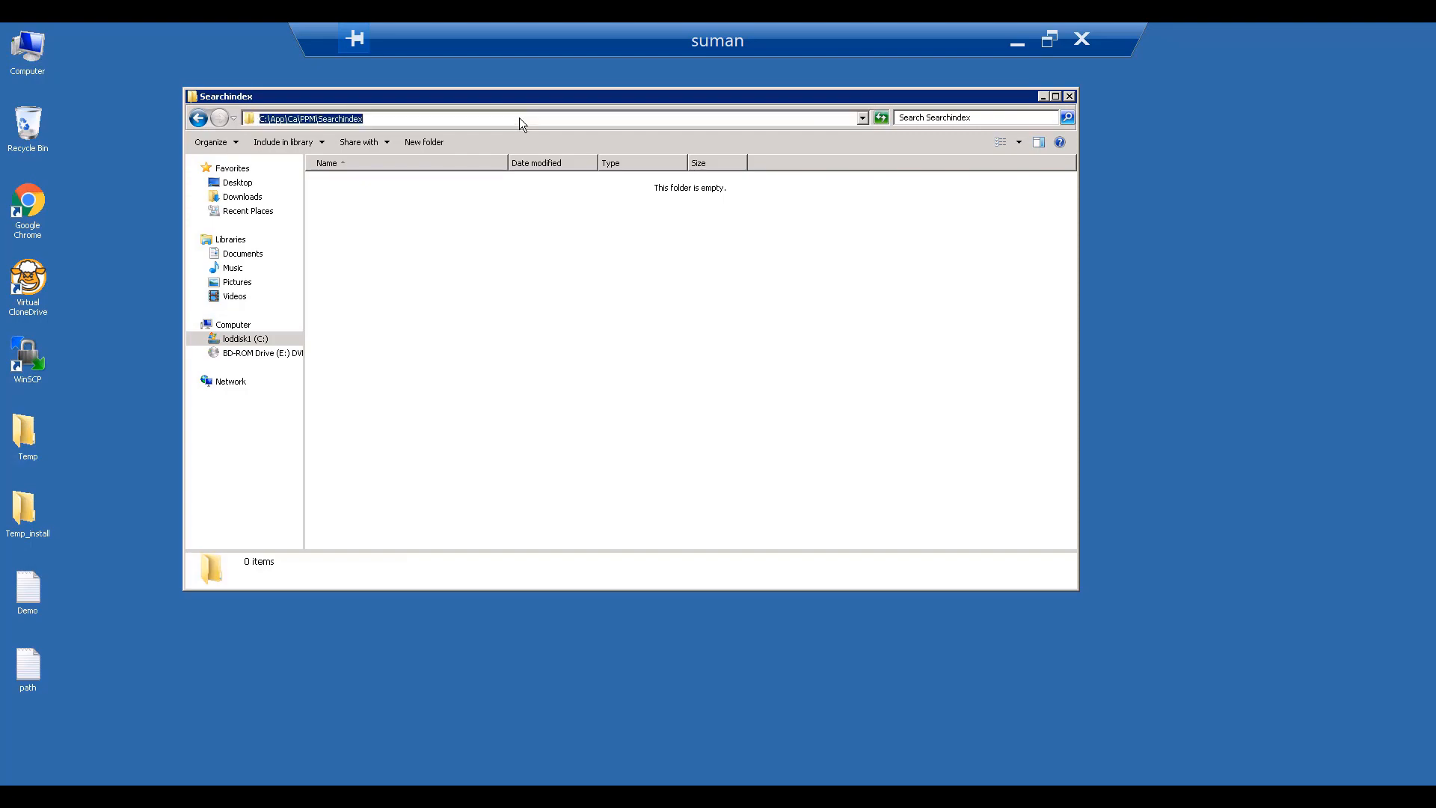
click(1016, 42)
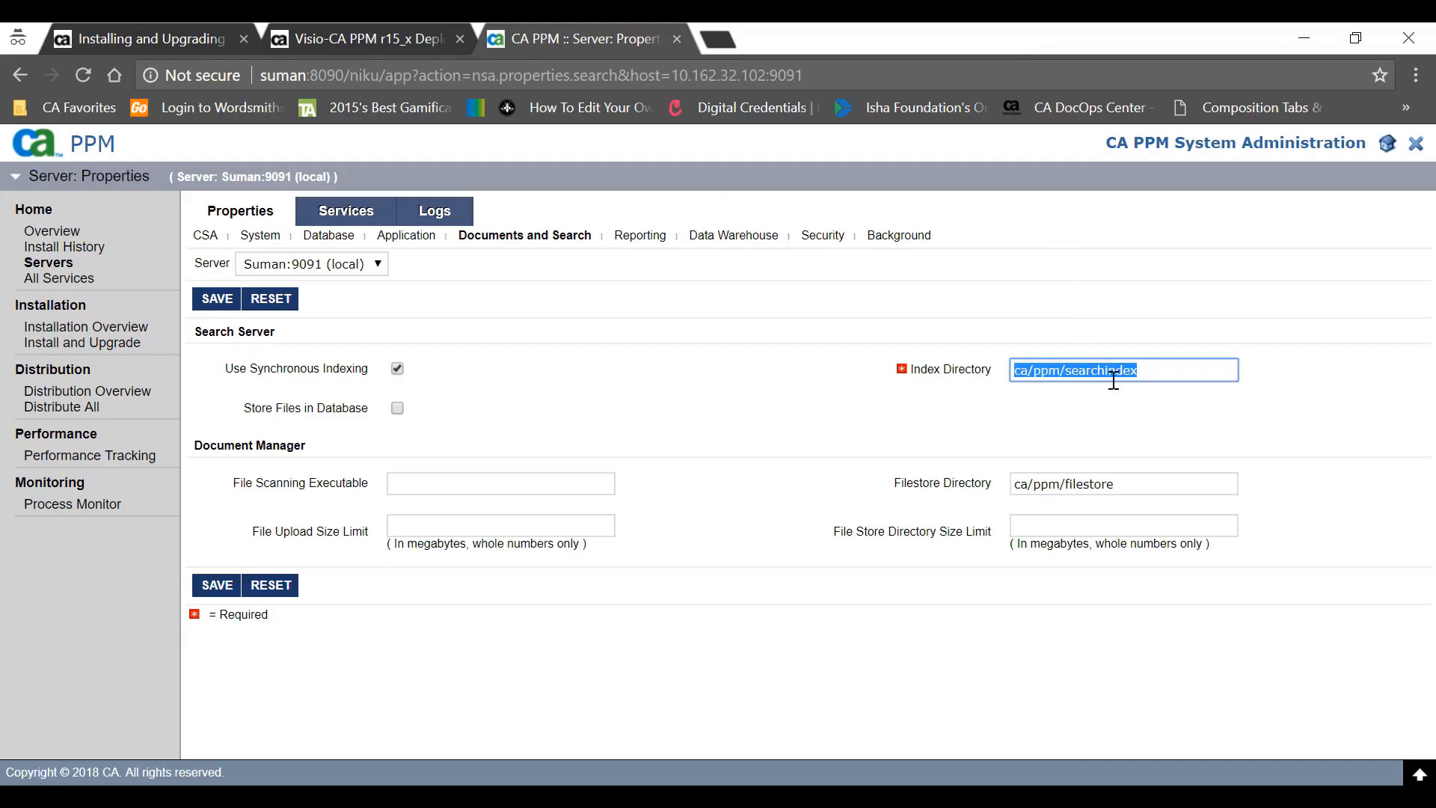
- Paste C:\App\Ca\PPM\Searchindex into Index Directory and go back to the remote PPM folder
key(ctrl+v)
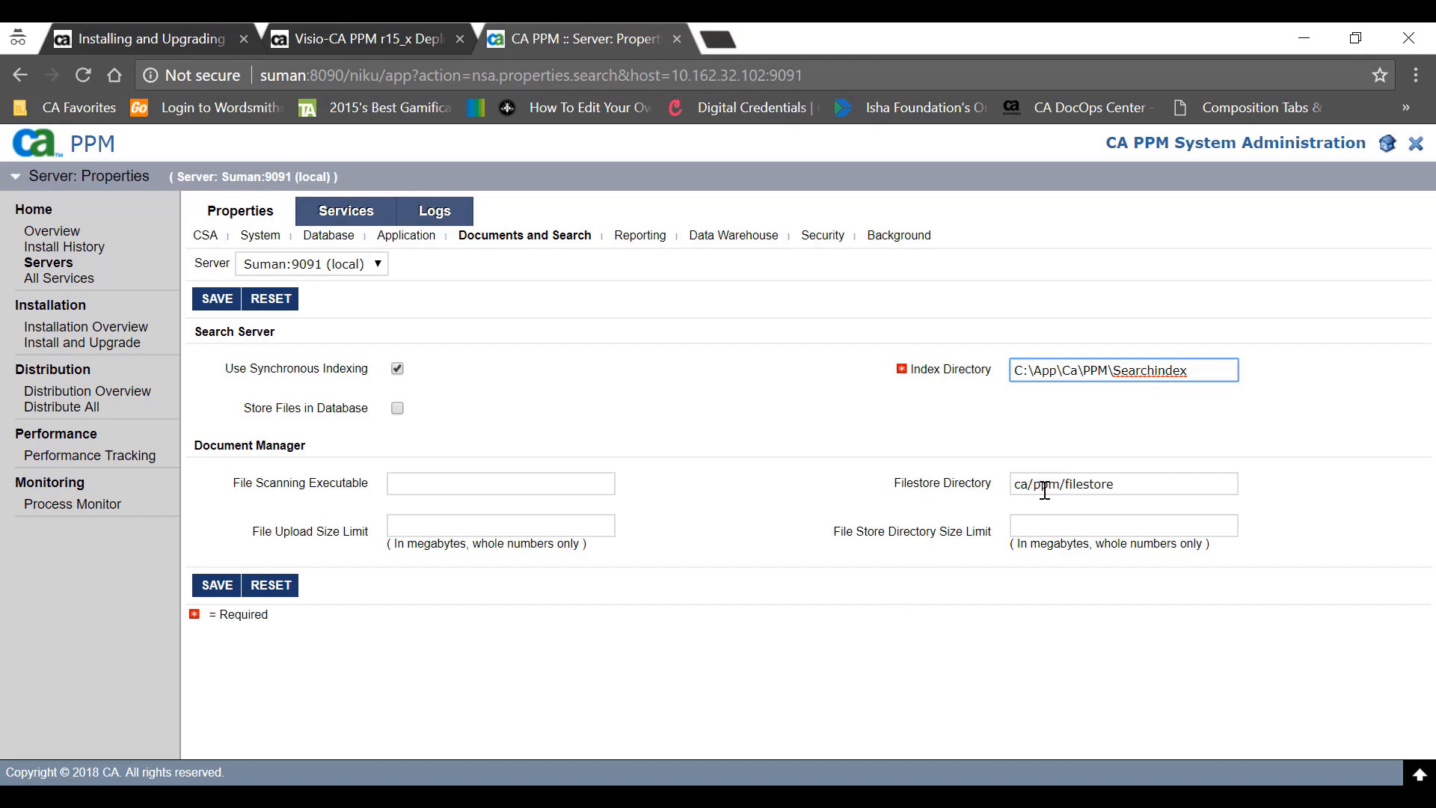
double_click(1099, 484)
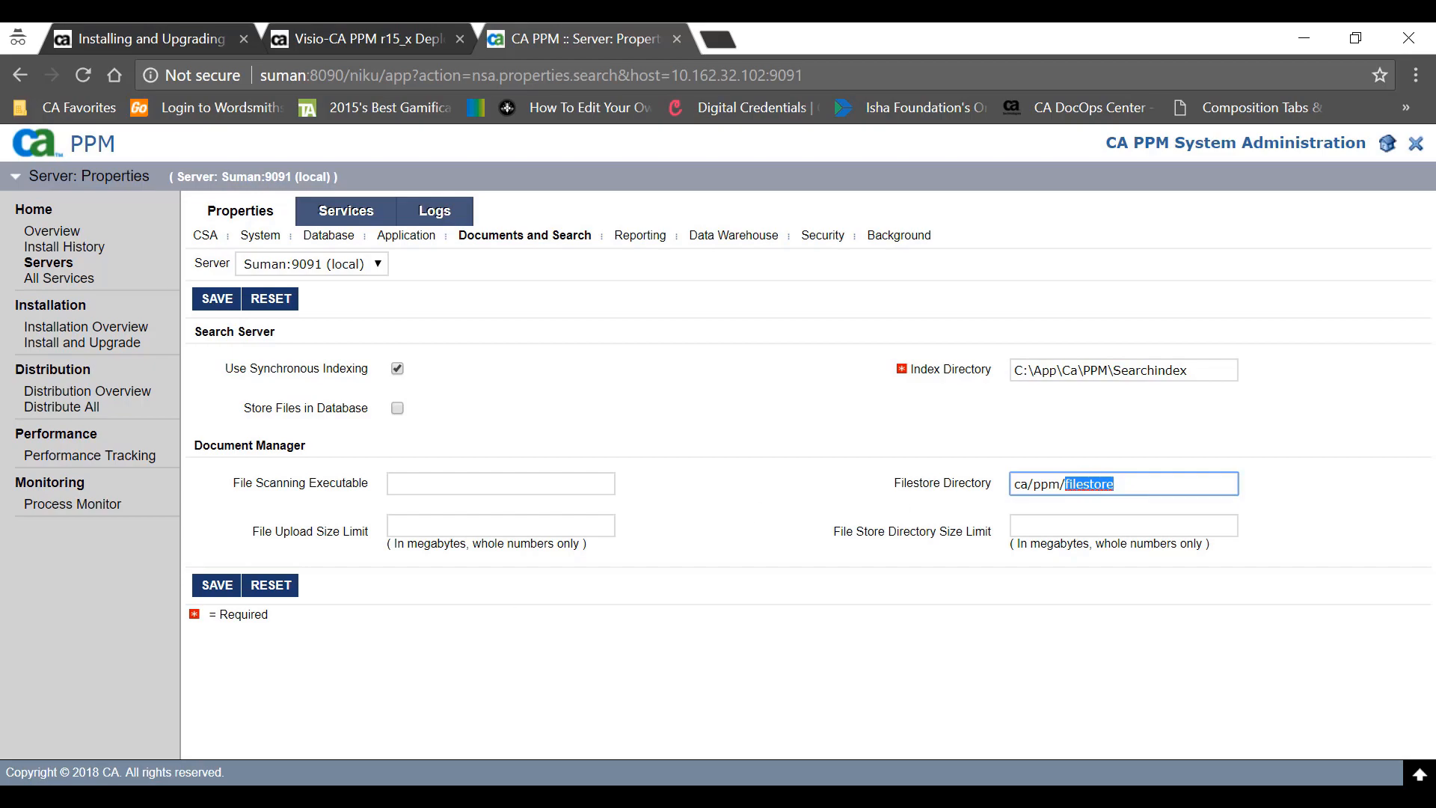
key(alt+Tab)
click(425, 112)
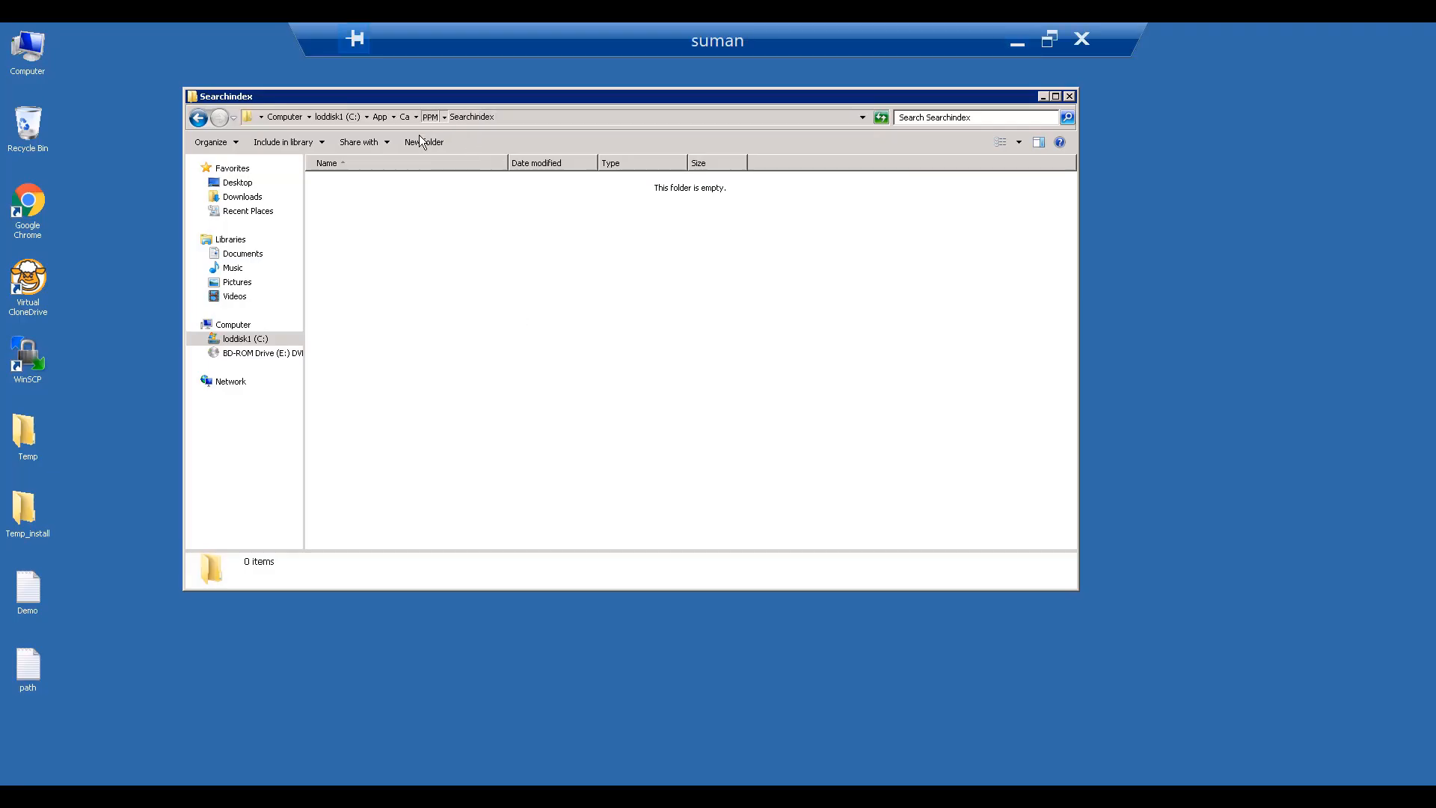
- Create a 'filestore' folder in C:\App\Ca\PPM, open it and select its full path
right_click(344, 255)
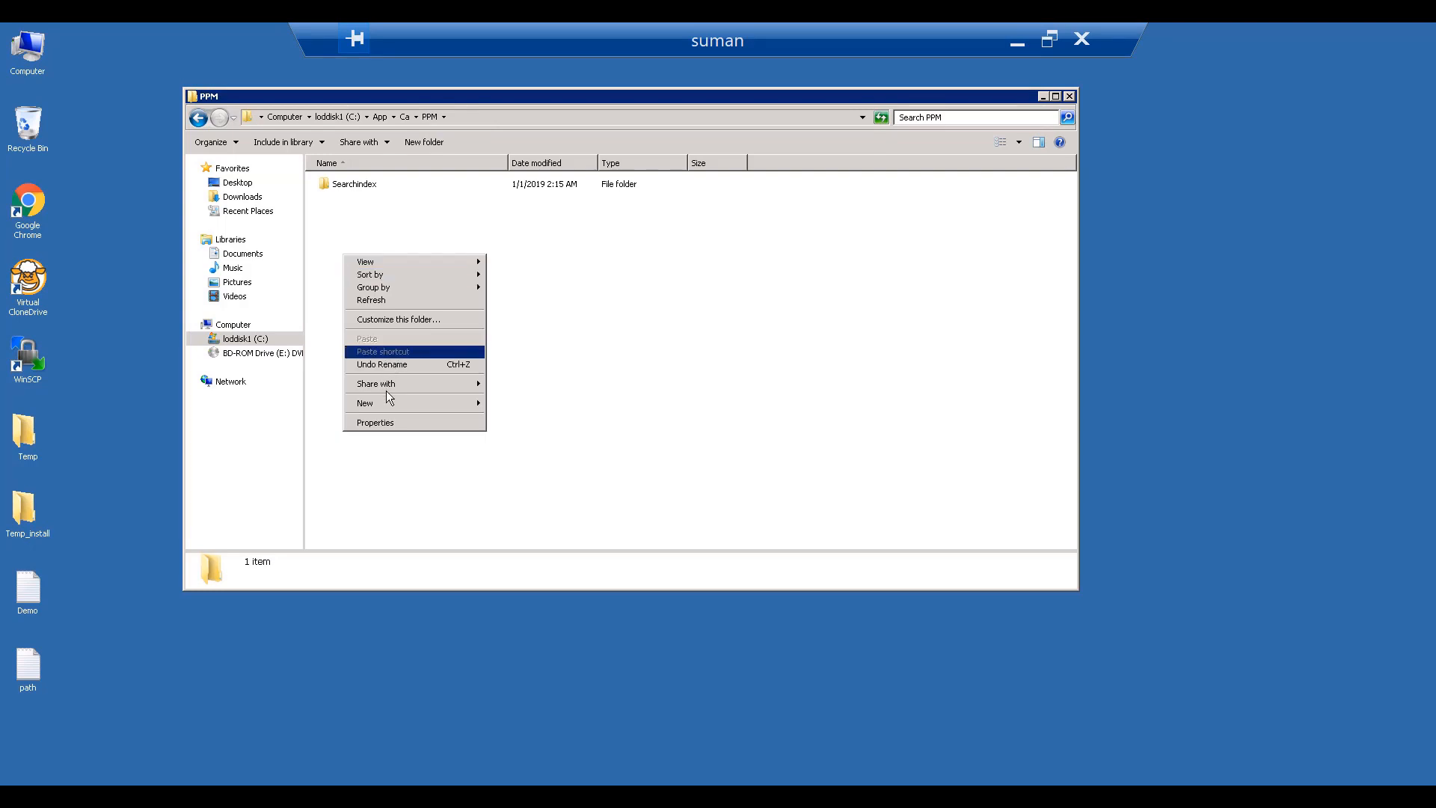
mouse_move(388, 402)
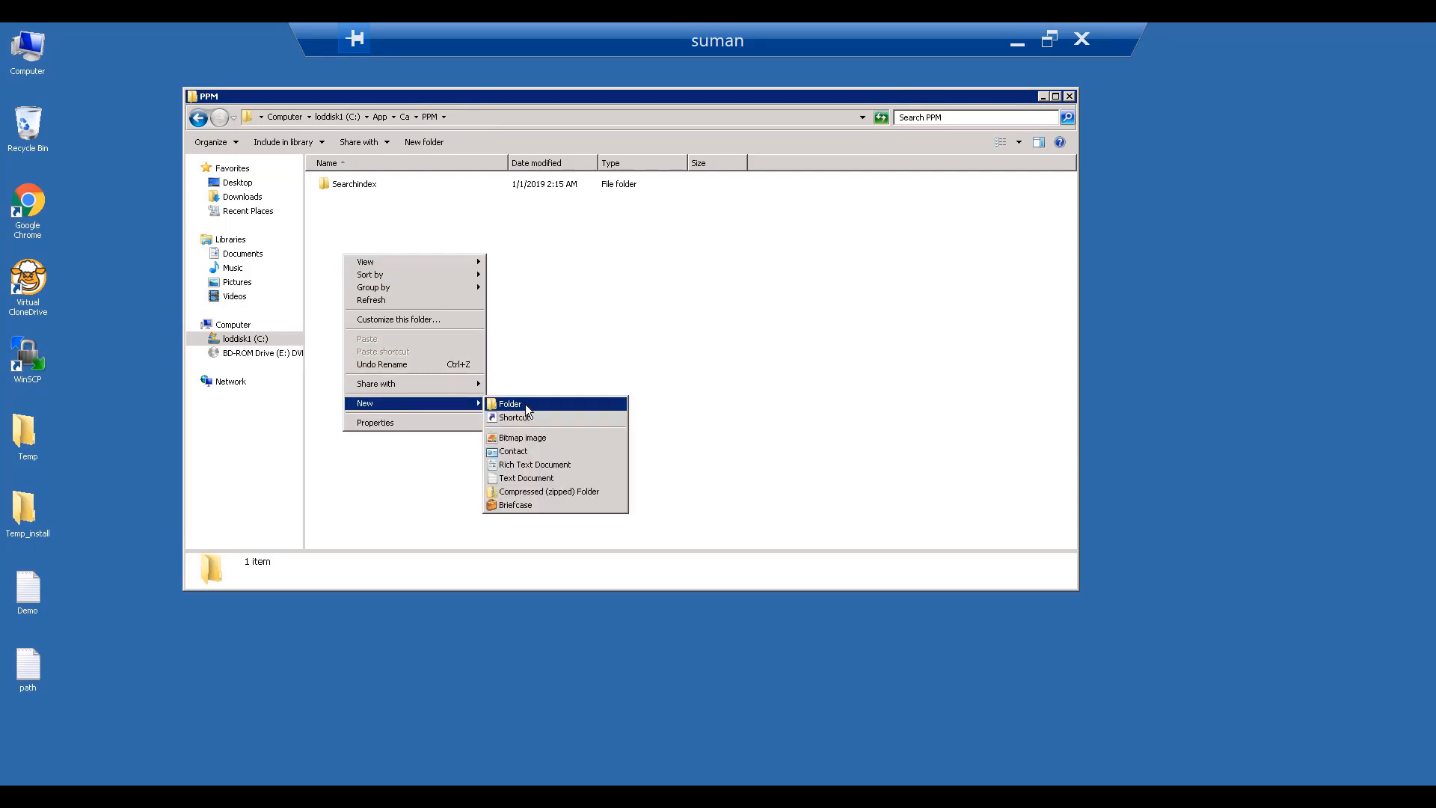
click(523, 403)
text(filestore)
key(Return)
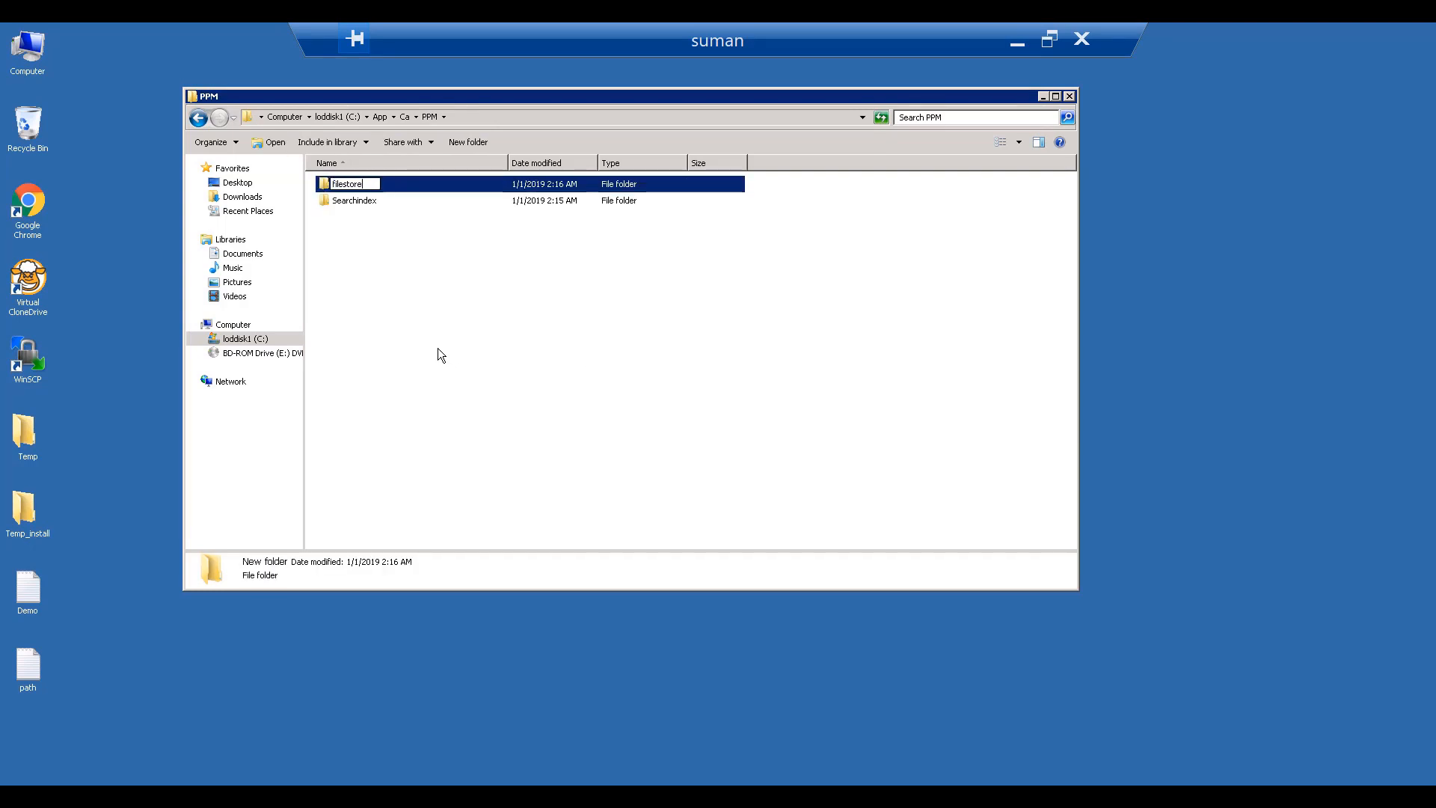
click(438, 348)
double_click(379, 186)
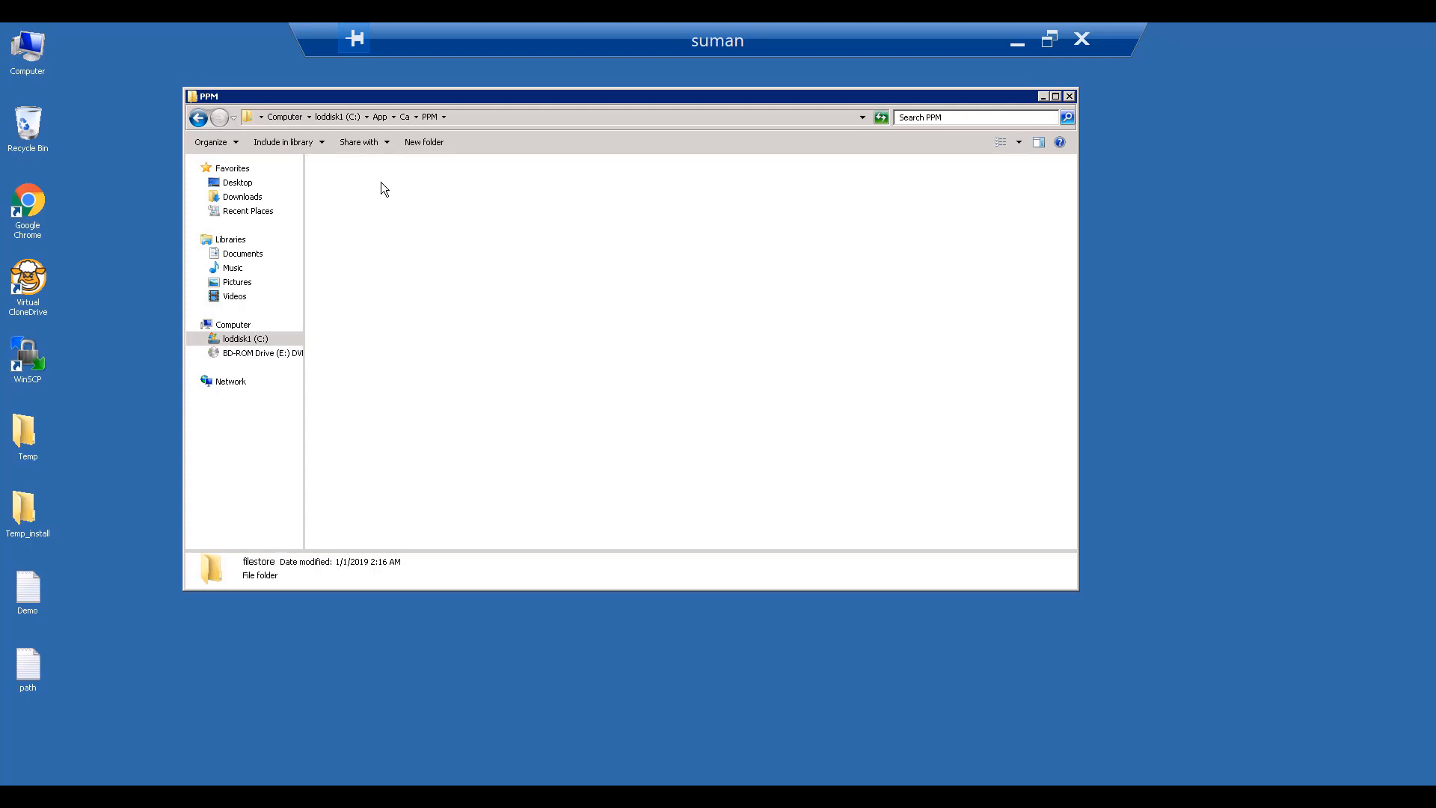
click(529, 118)
key(ctrl+c)
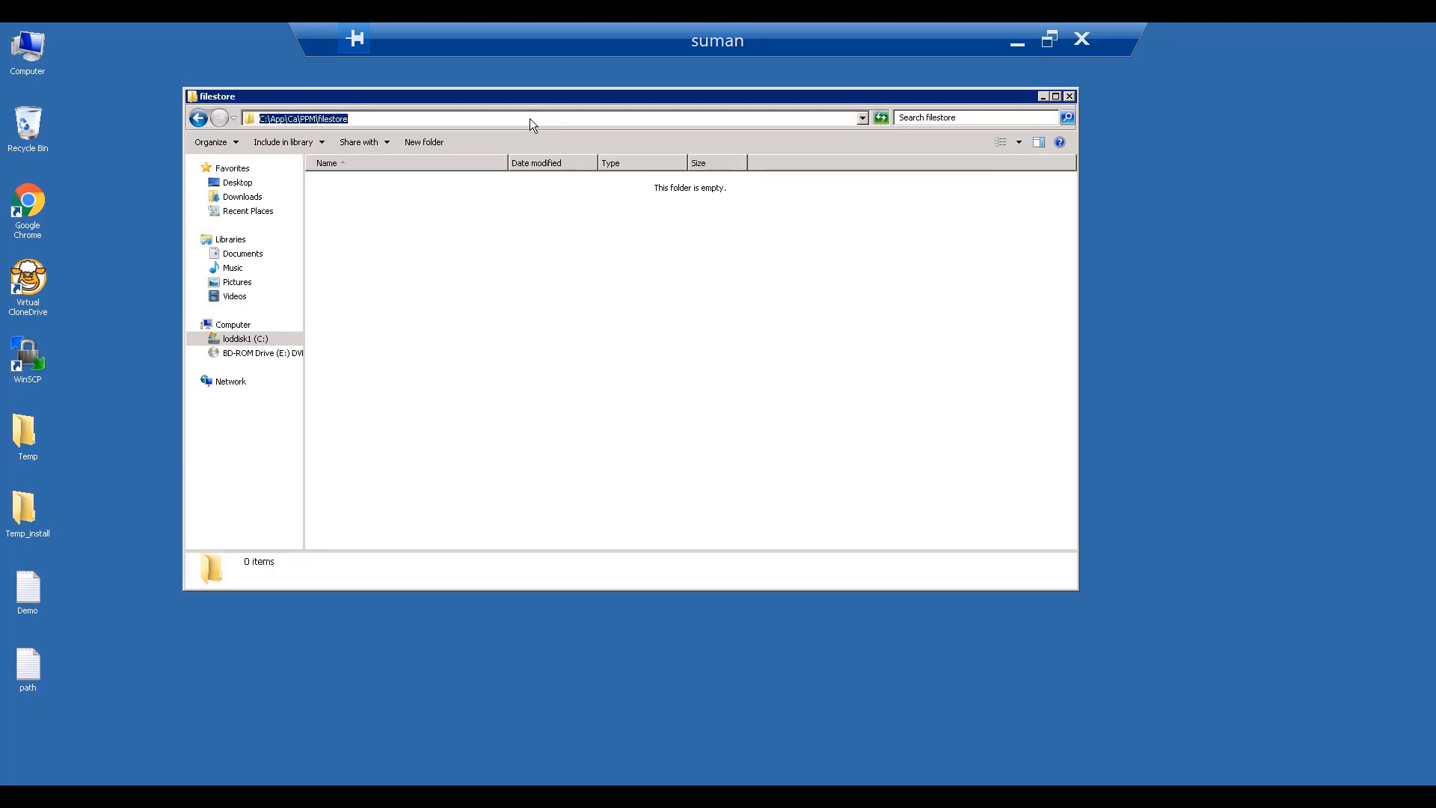
click(1017, 42)
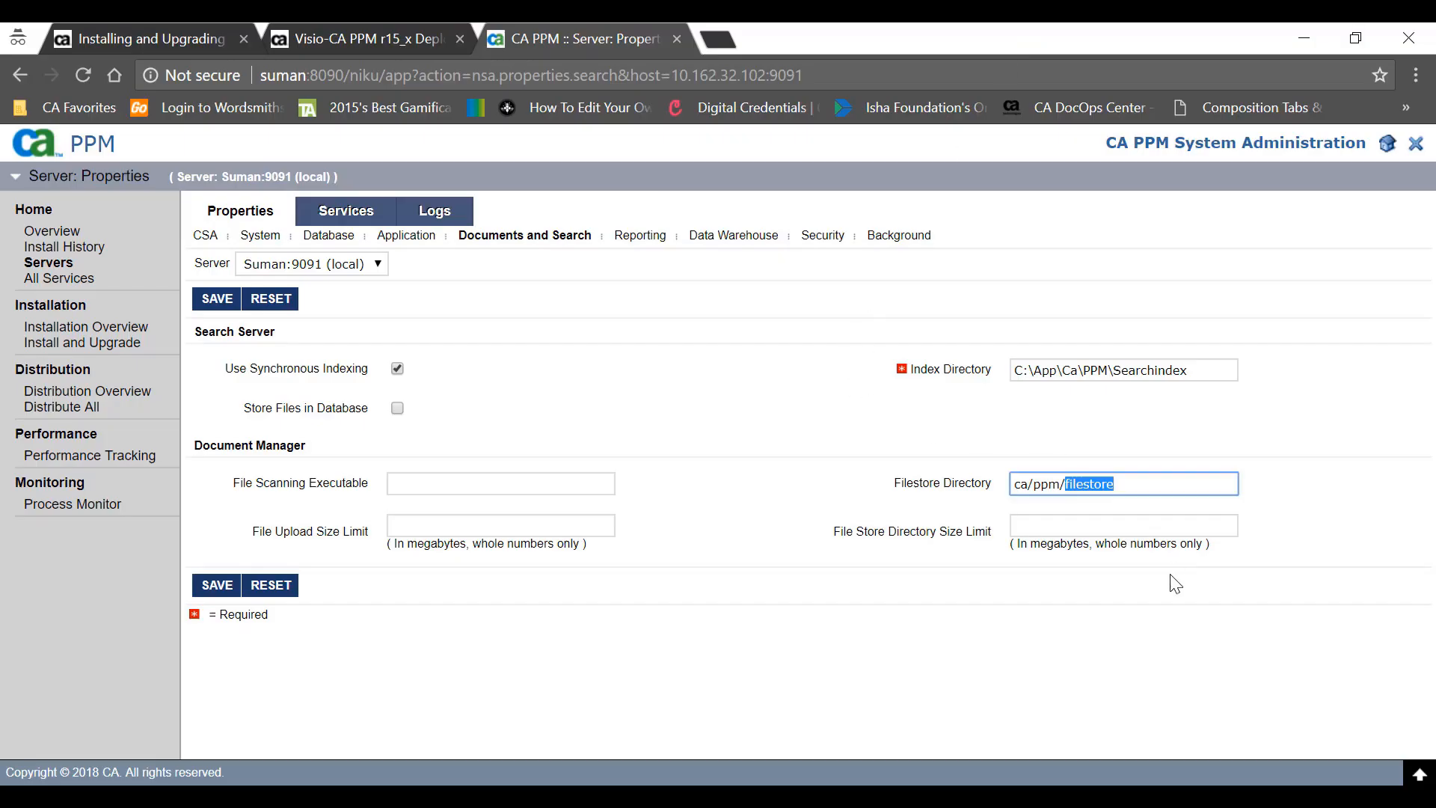
- Set Filestore Directory to C:\App\Ca\PPM\filestore and save the Documents and Search settings
drag(1137, 478, 967, 458)
key(ctrl+v)
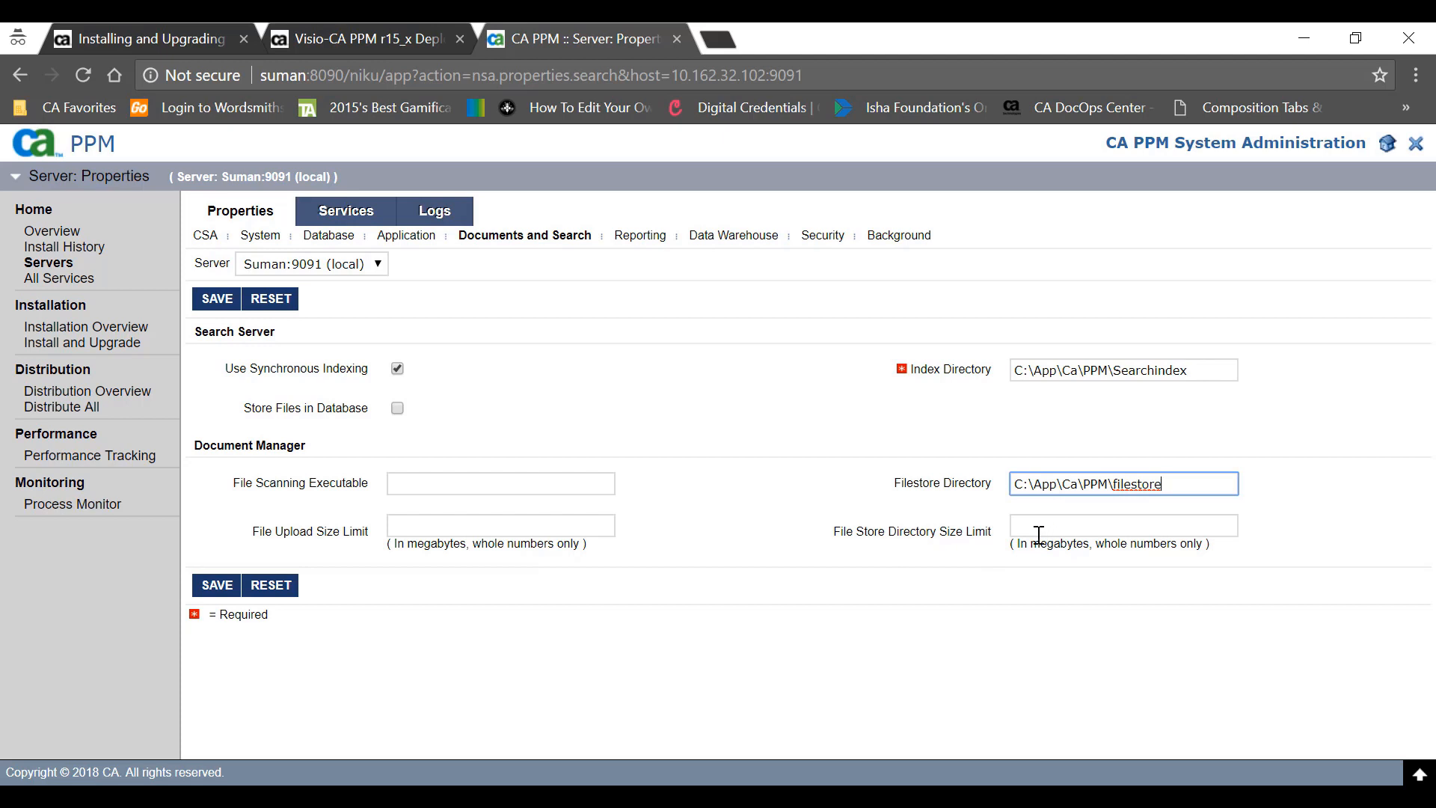
click(214, 588)
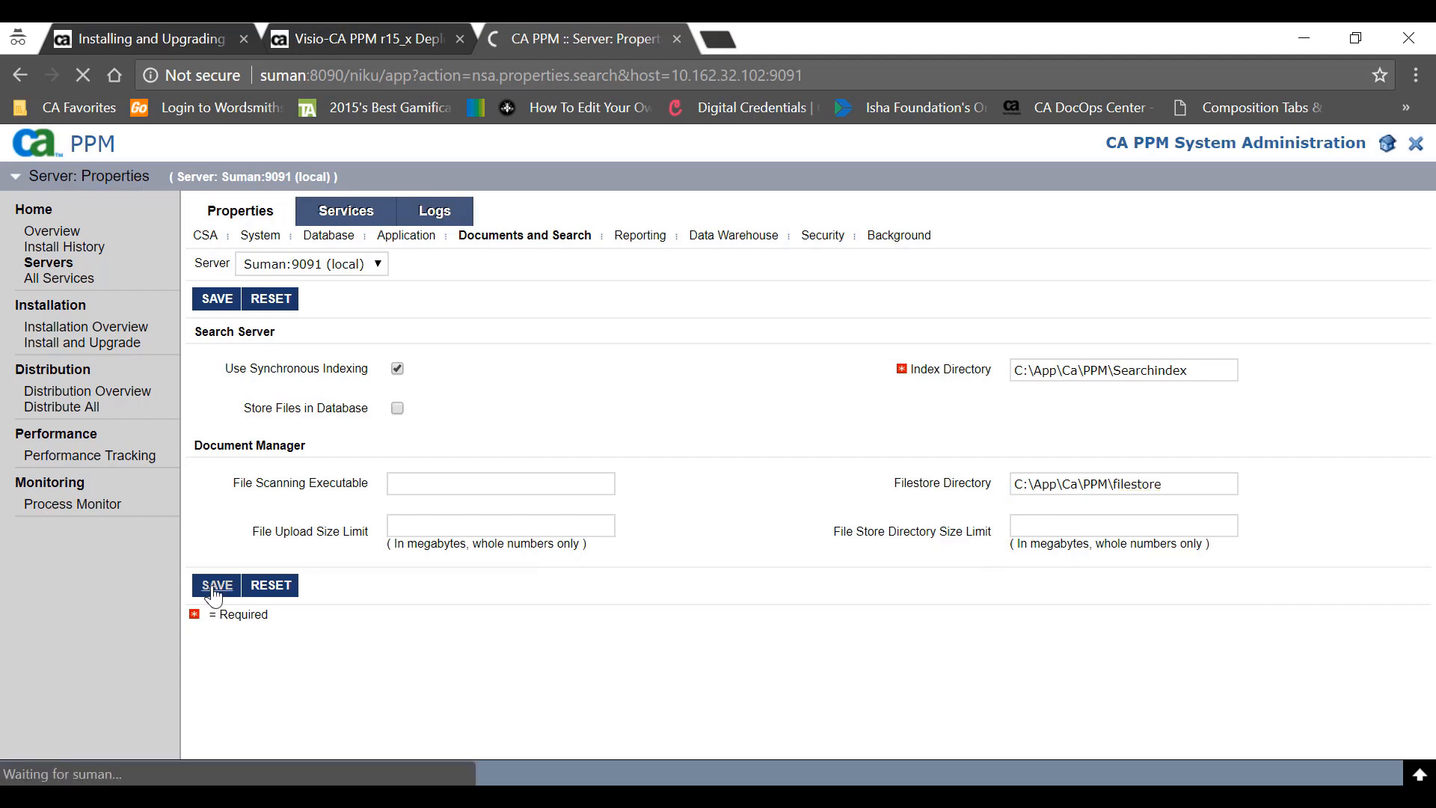
- Set the Dimension and Fact Table Tablespaces to PRASU09_DWH_12260146_CD, copied from the database notes
click(728, 238)
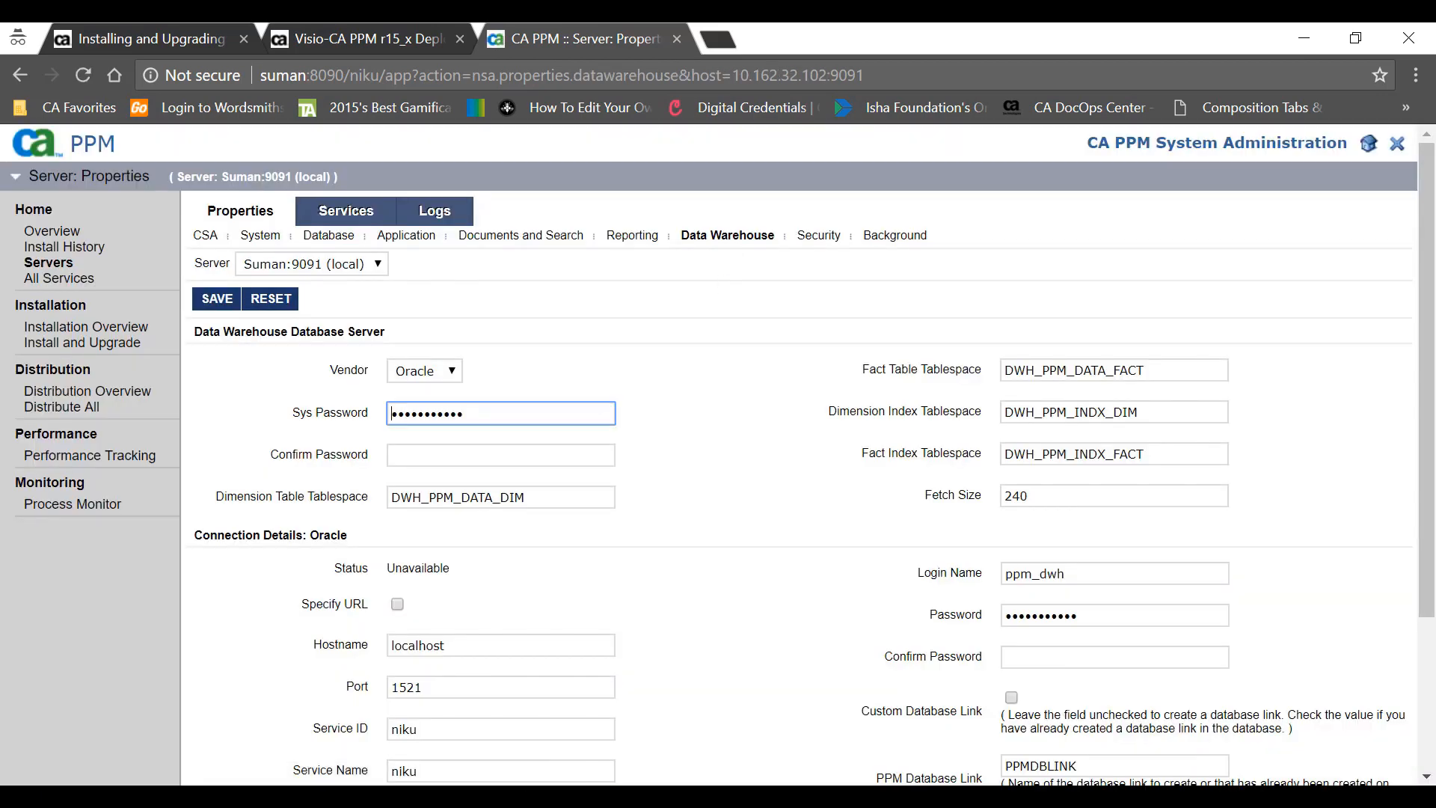
key(alt+Tab)
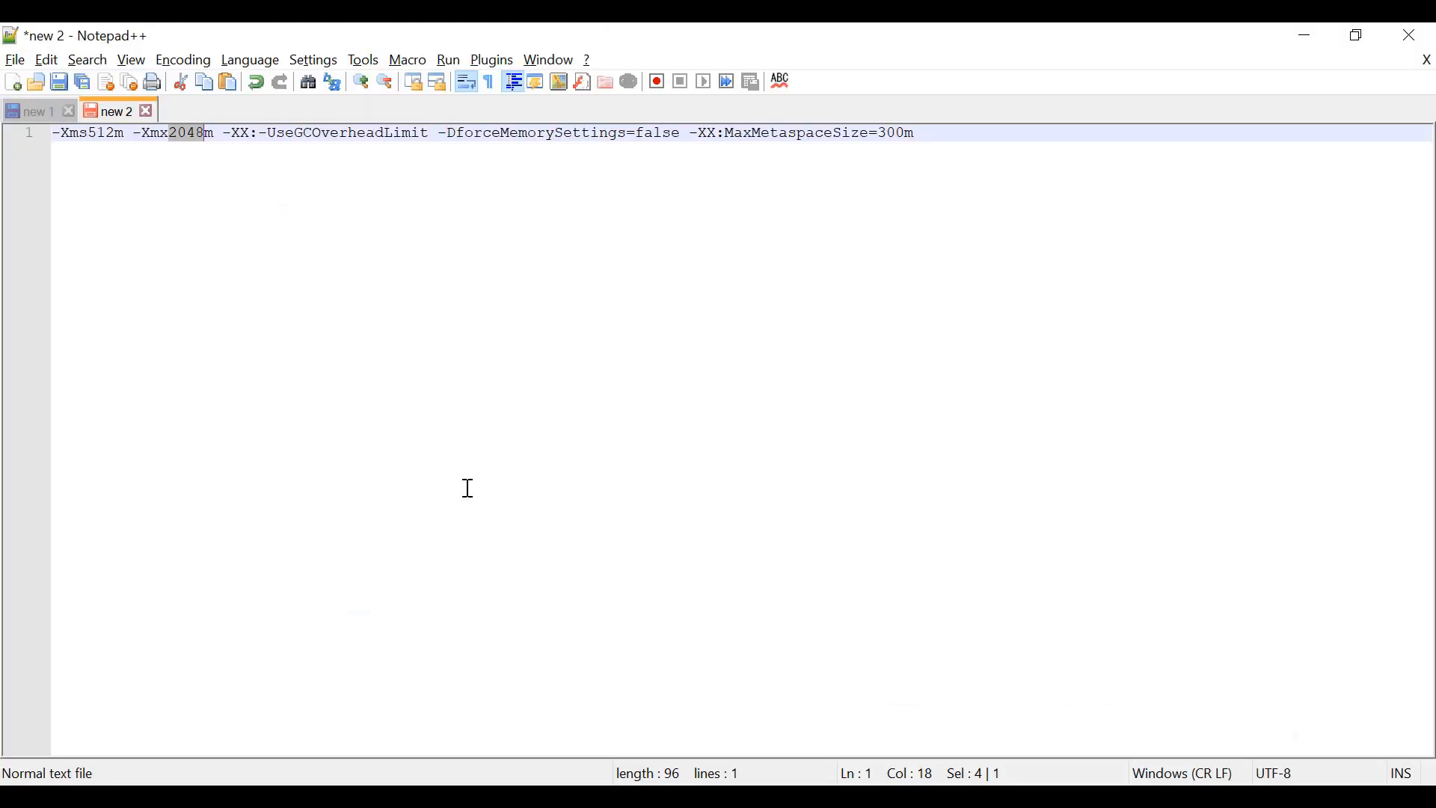
click(45, 110)
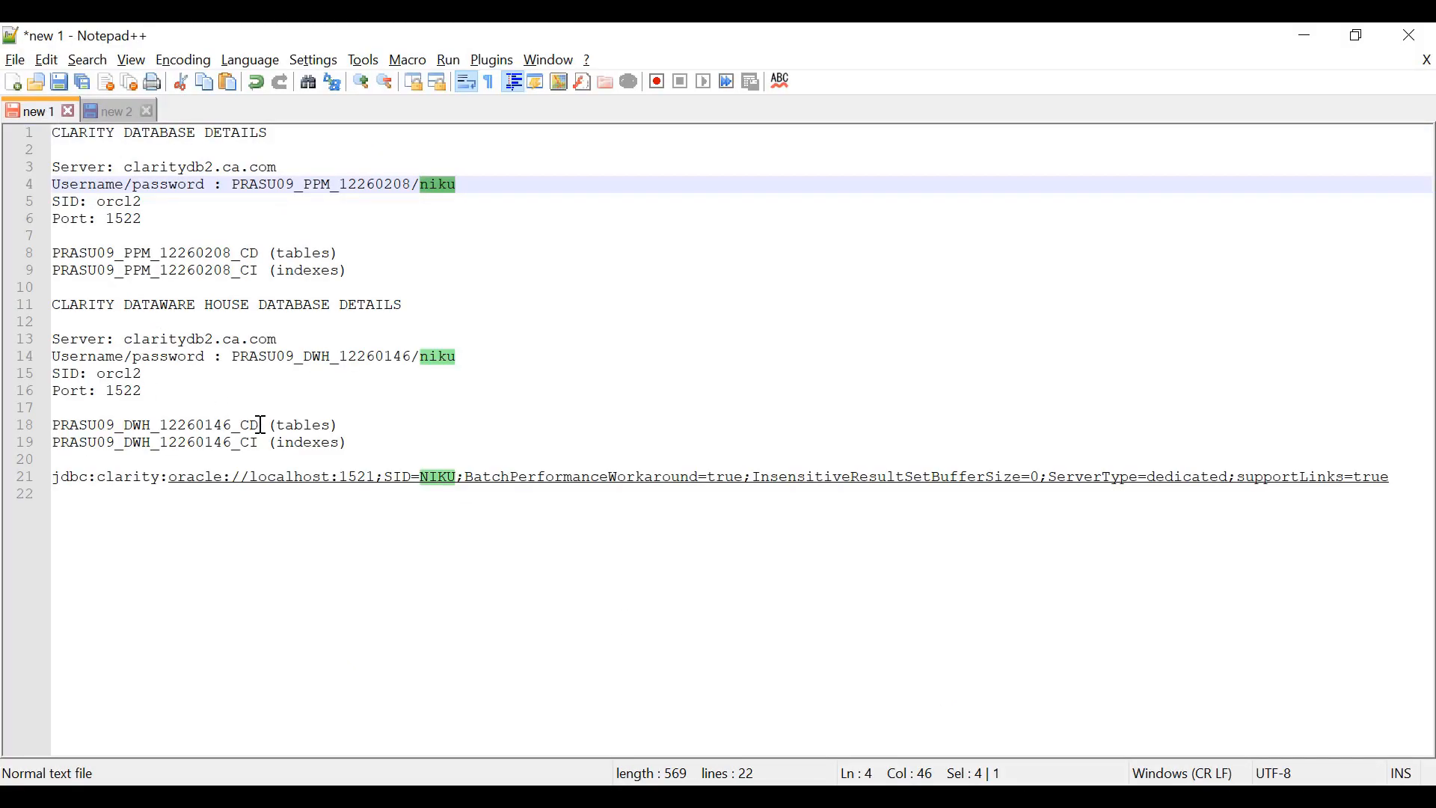
drag(261, 424, 54, 420)
key(ctrl+c)
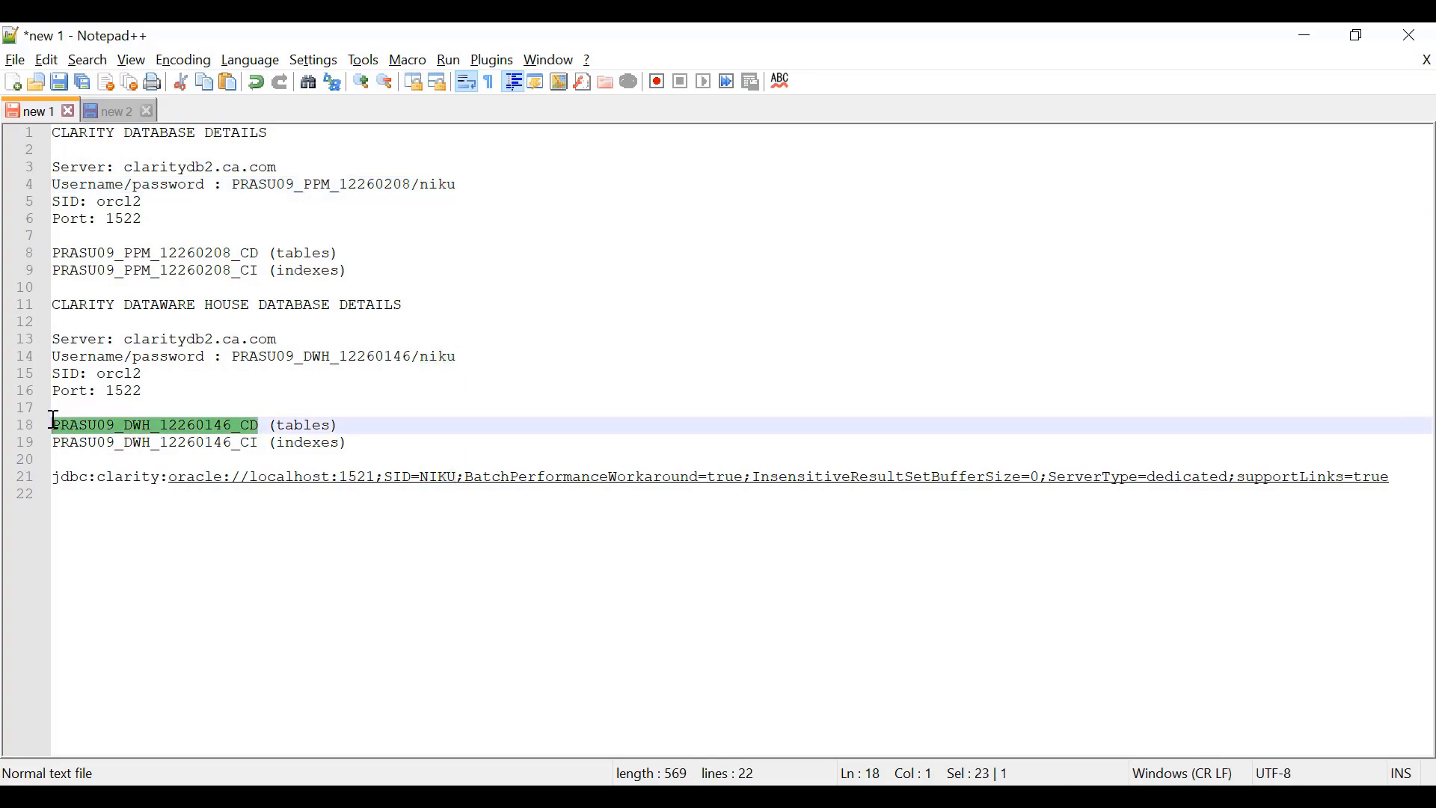
key(alt+Tab)
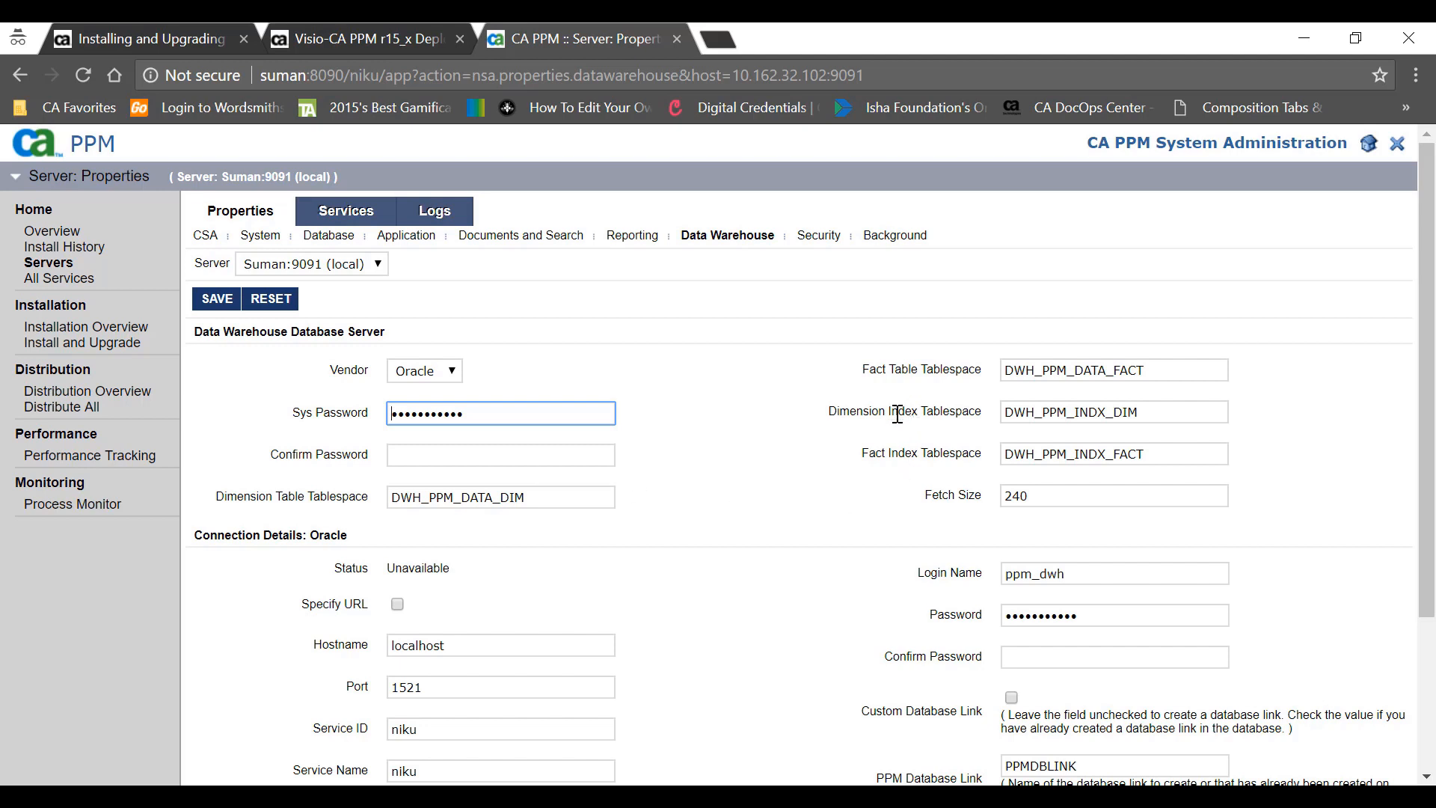
drag(545, 493, 344, 488)
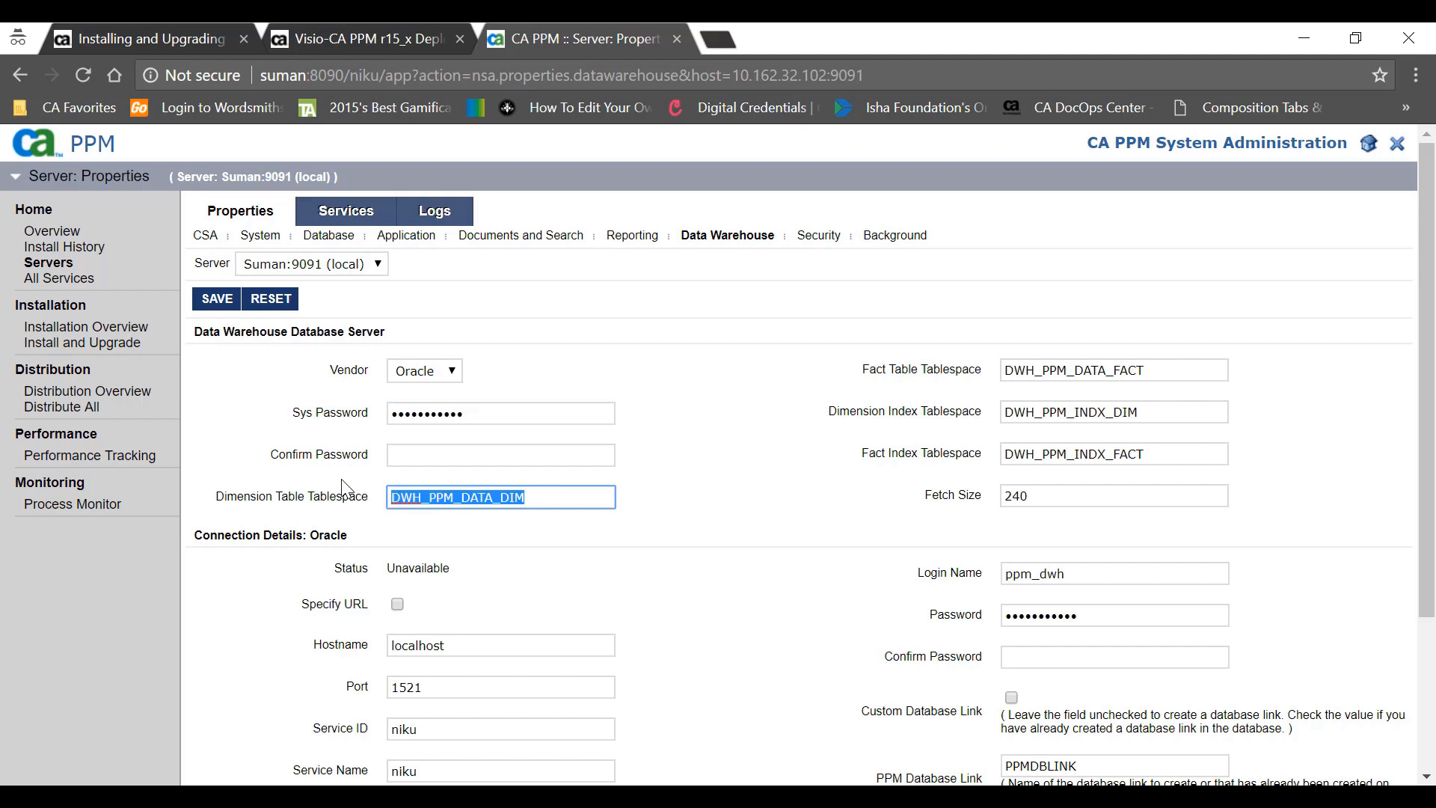
key(ctrl+v)
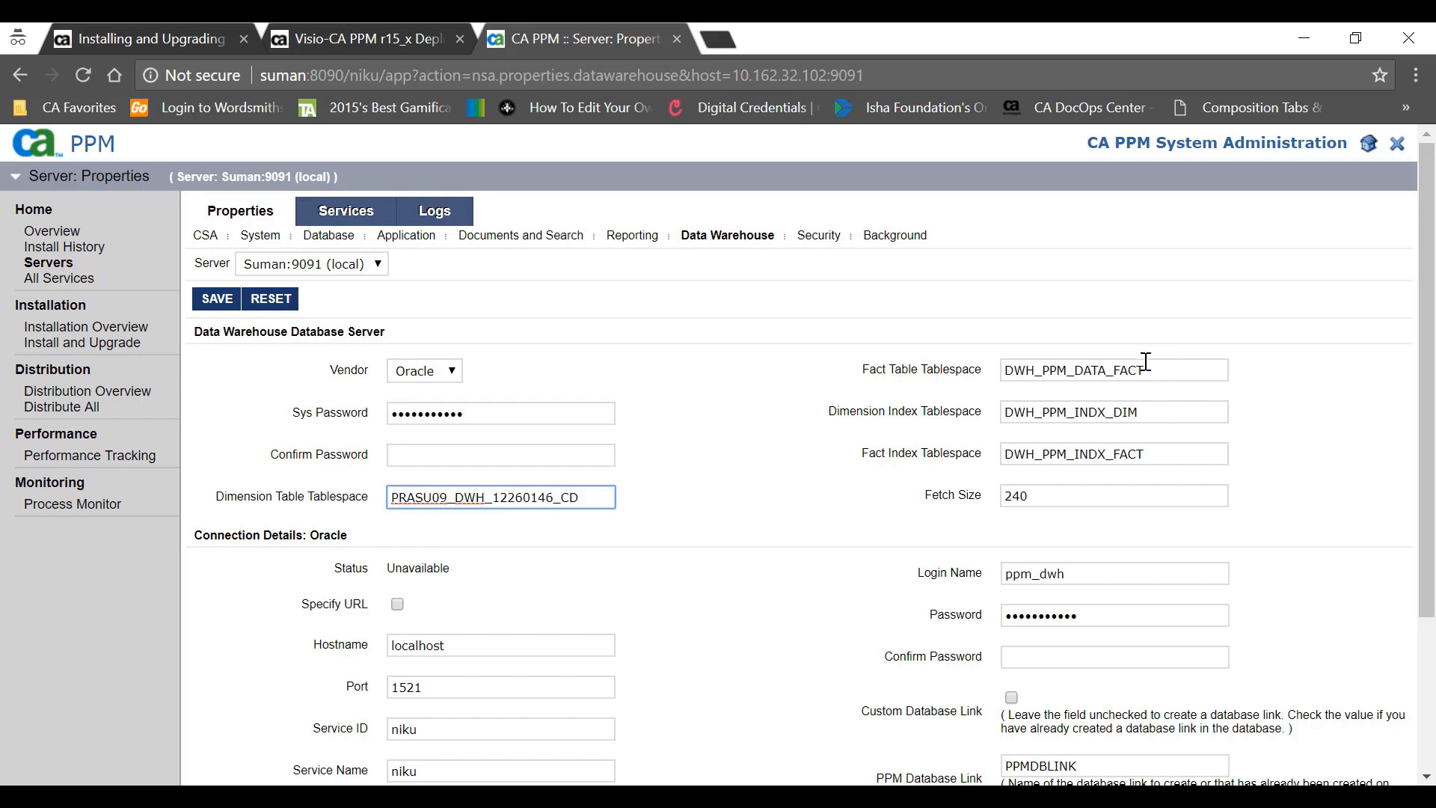
drag(1145, 361, 972, 362)
key(ctrl+v)
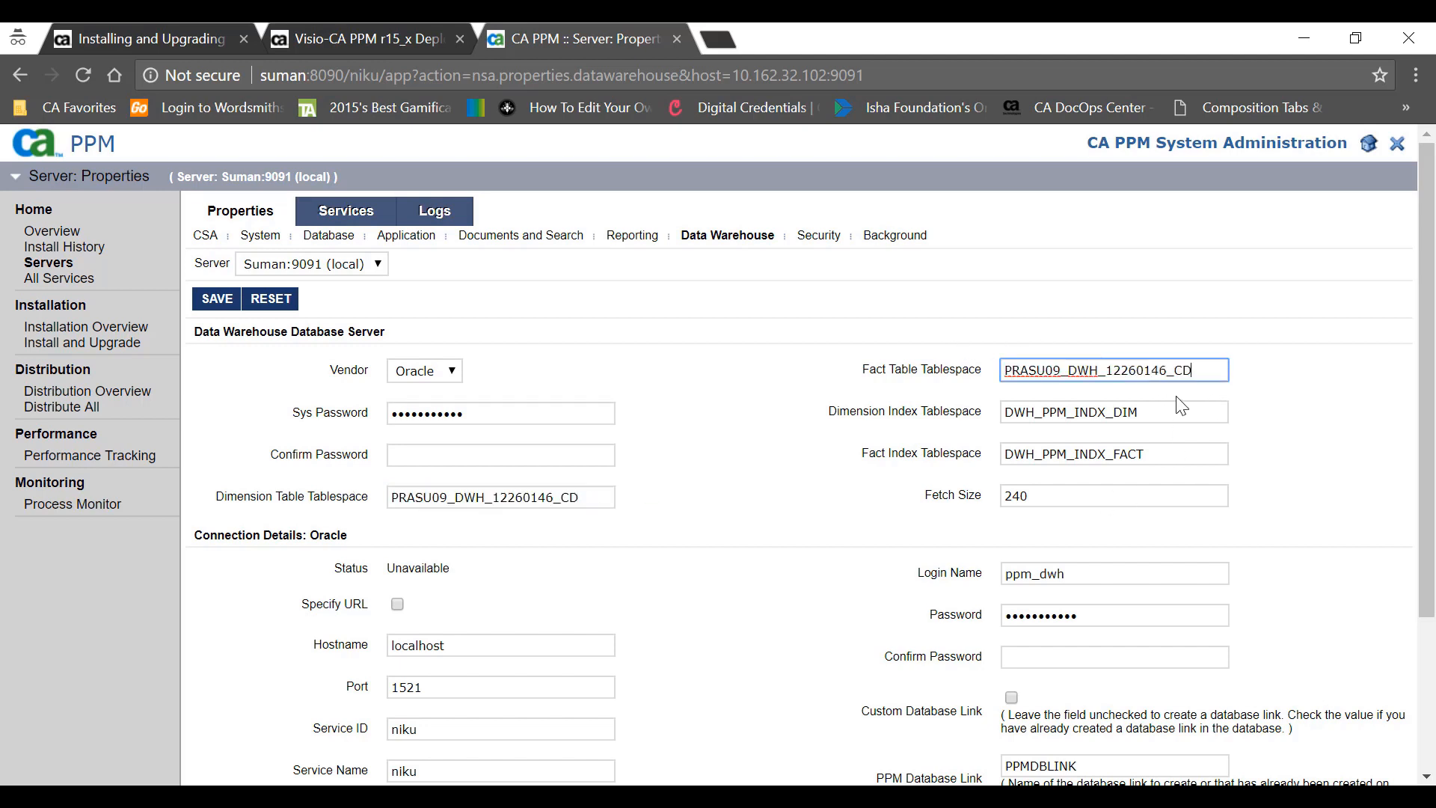
- Set the Dimension and Fact Index Tablespaces to PRASU09_DWH_12260146_CI
key(alt+Tab)
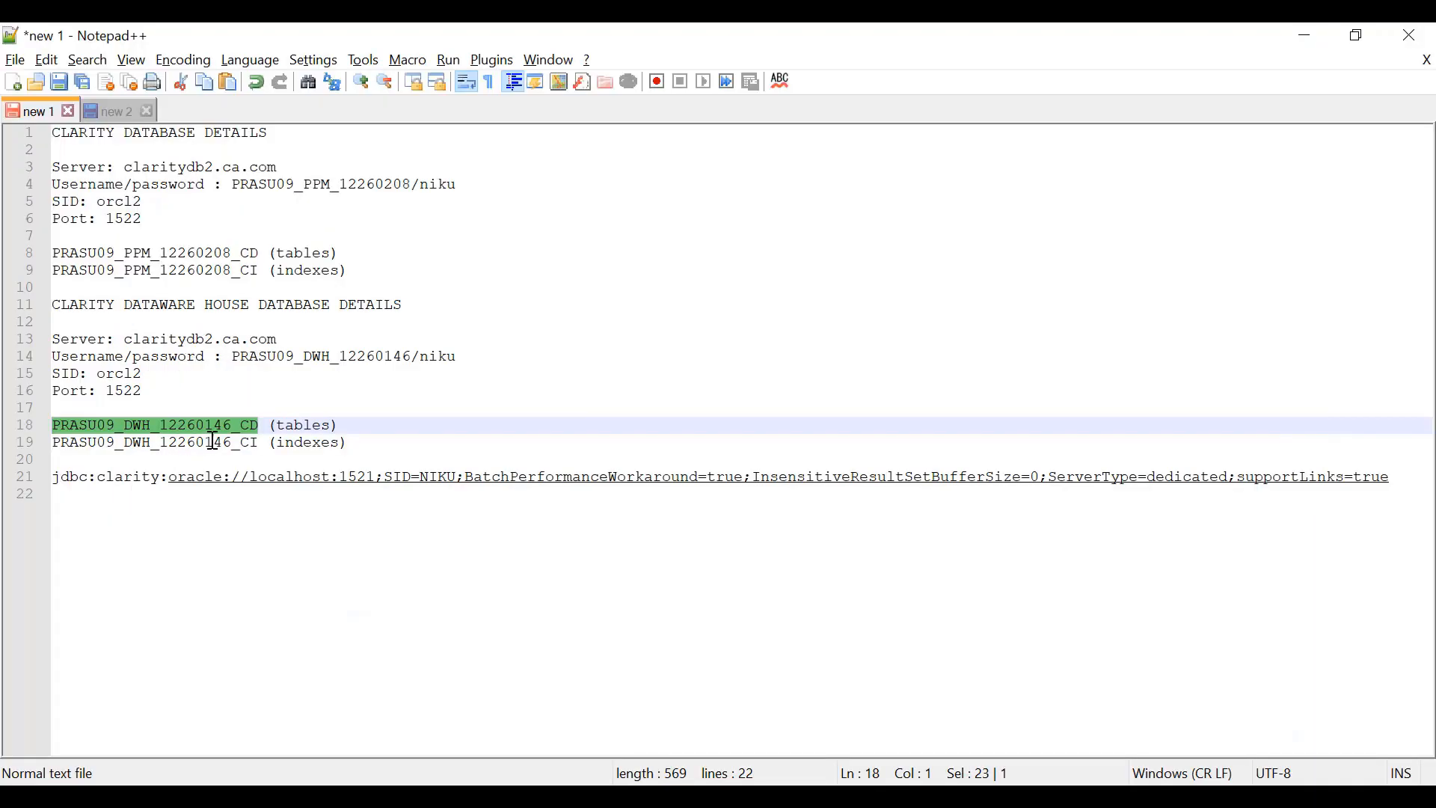
drag(258, 443, 48, 441)
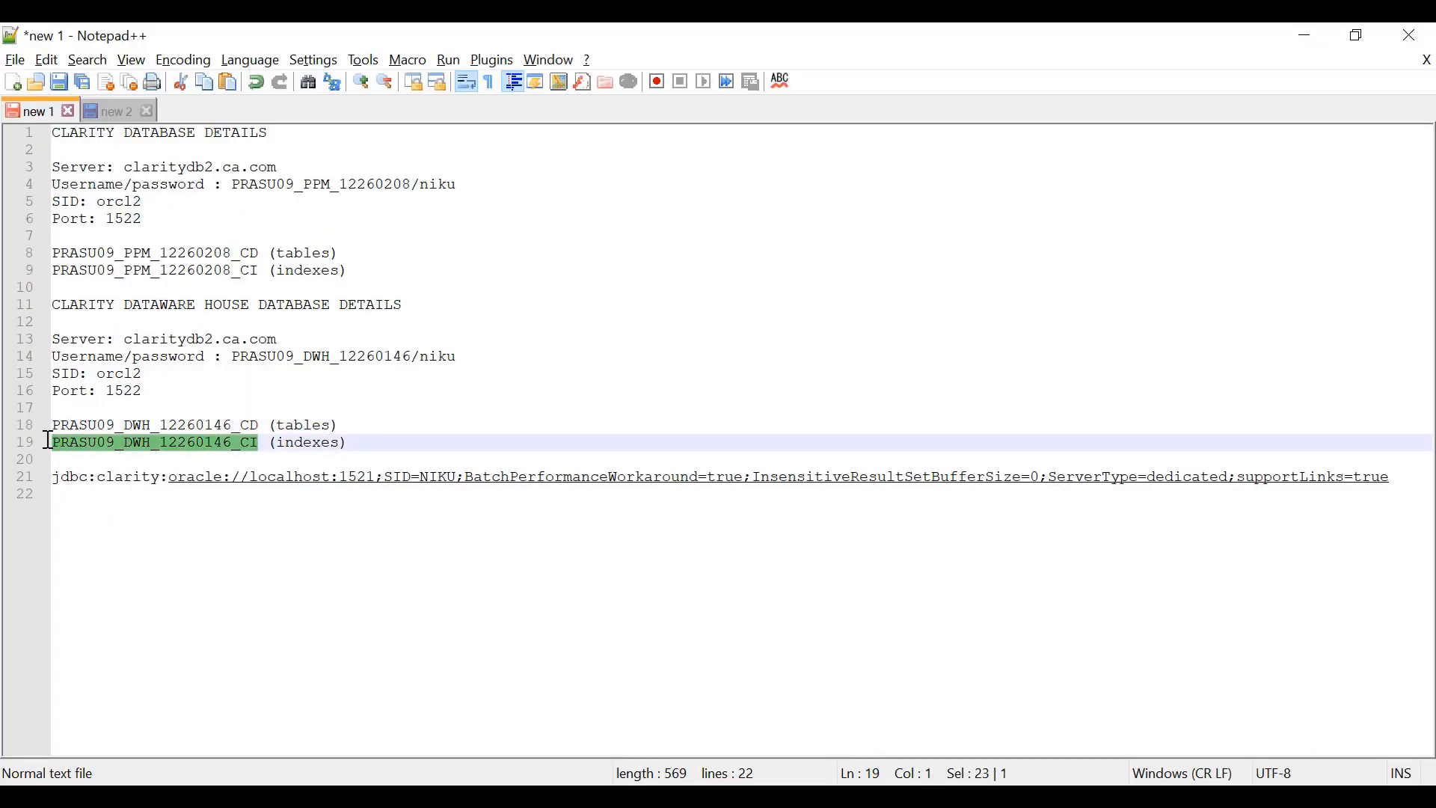
key(ctrl+c)
key(alt+Tab)
drag(1144, 411, 976, 404)
key(ctrl+v)
drag(1197, 453, 987, 445)
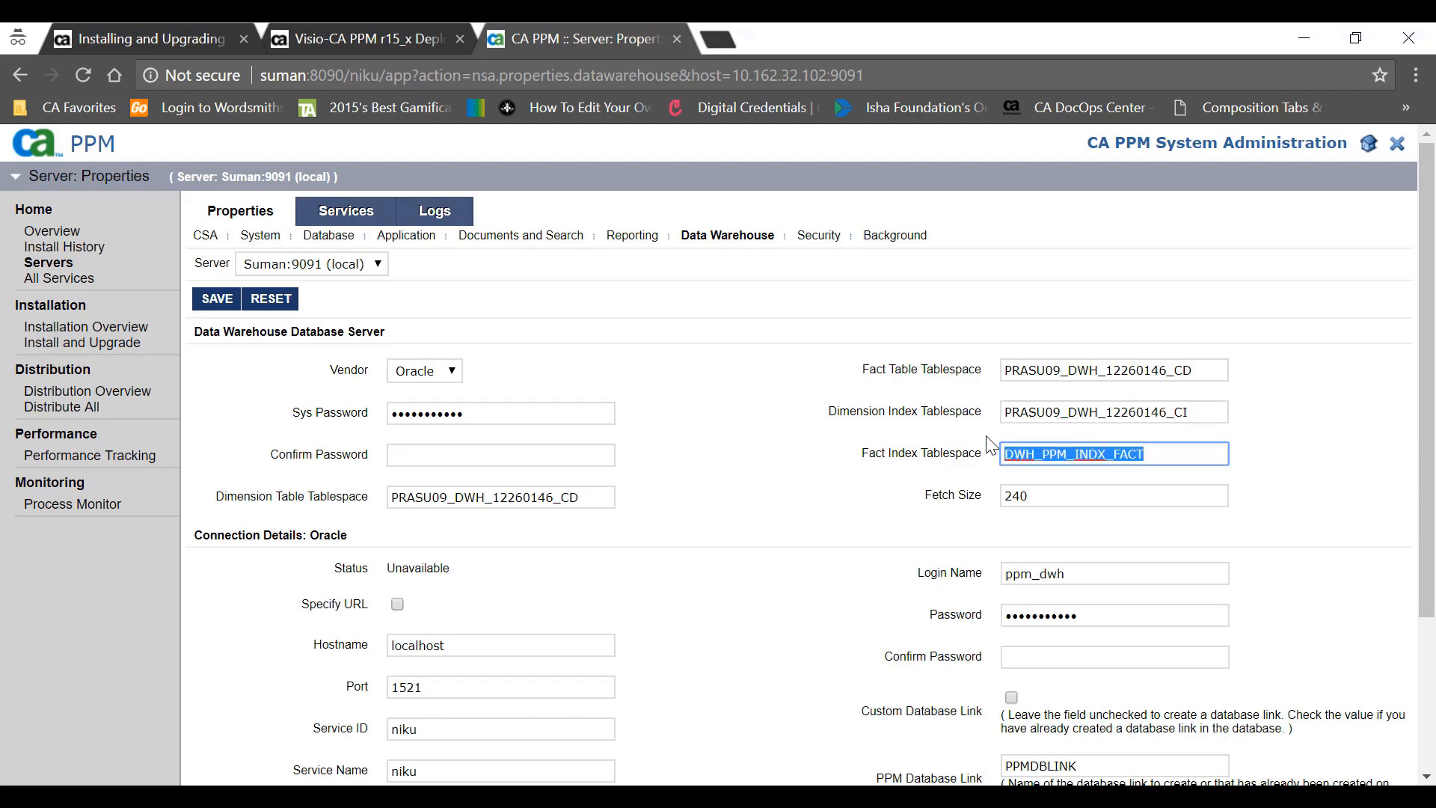
key(ctrl+v)
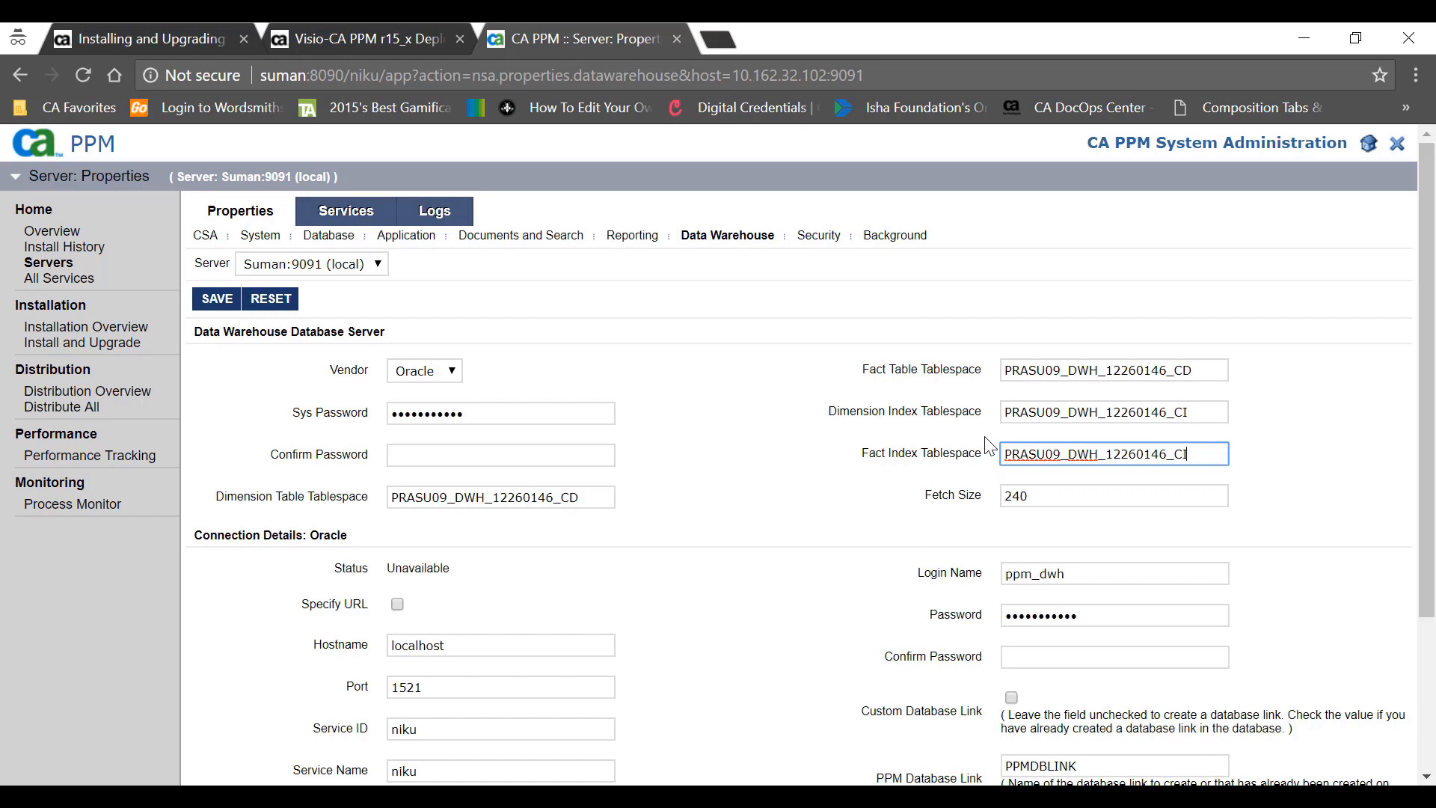
scroll(989, 445, down, 1)
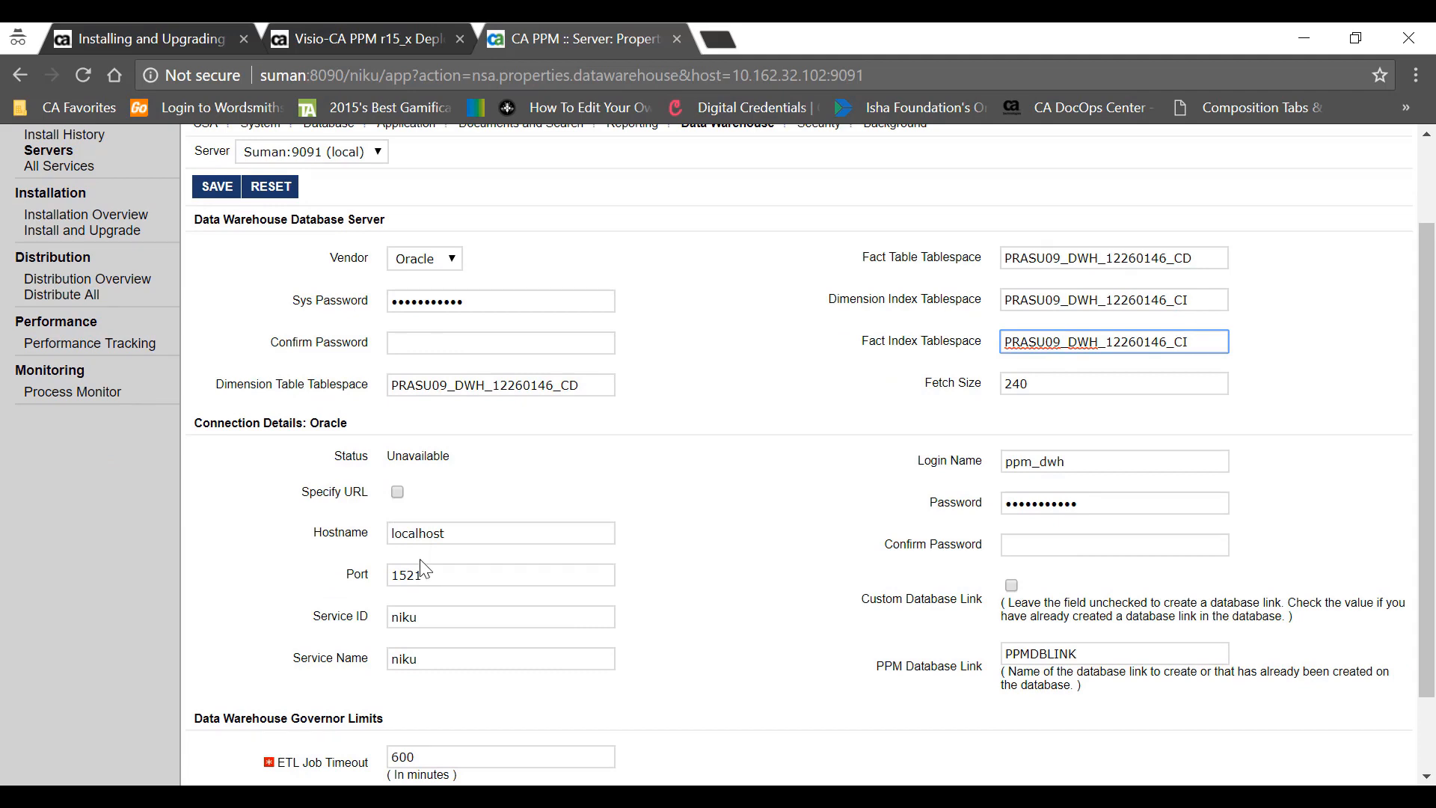
- Set the warehouse Hostname to claritydb2.ca.com and change the Port from 1521 to 1522
key(alt+Tab)
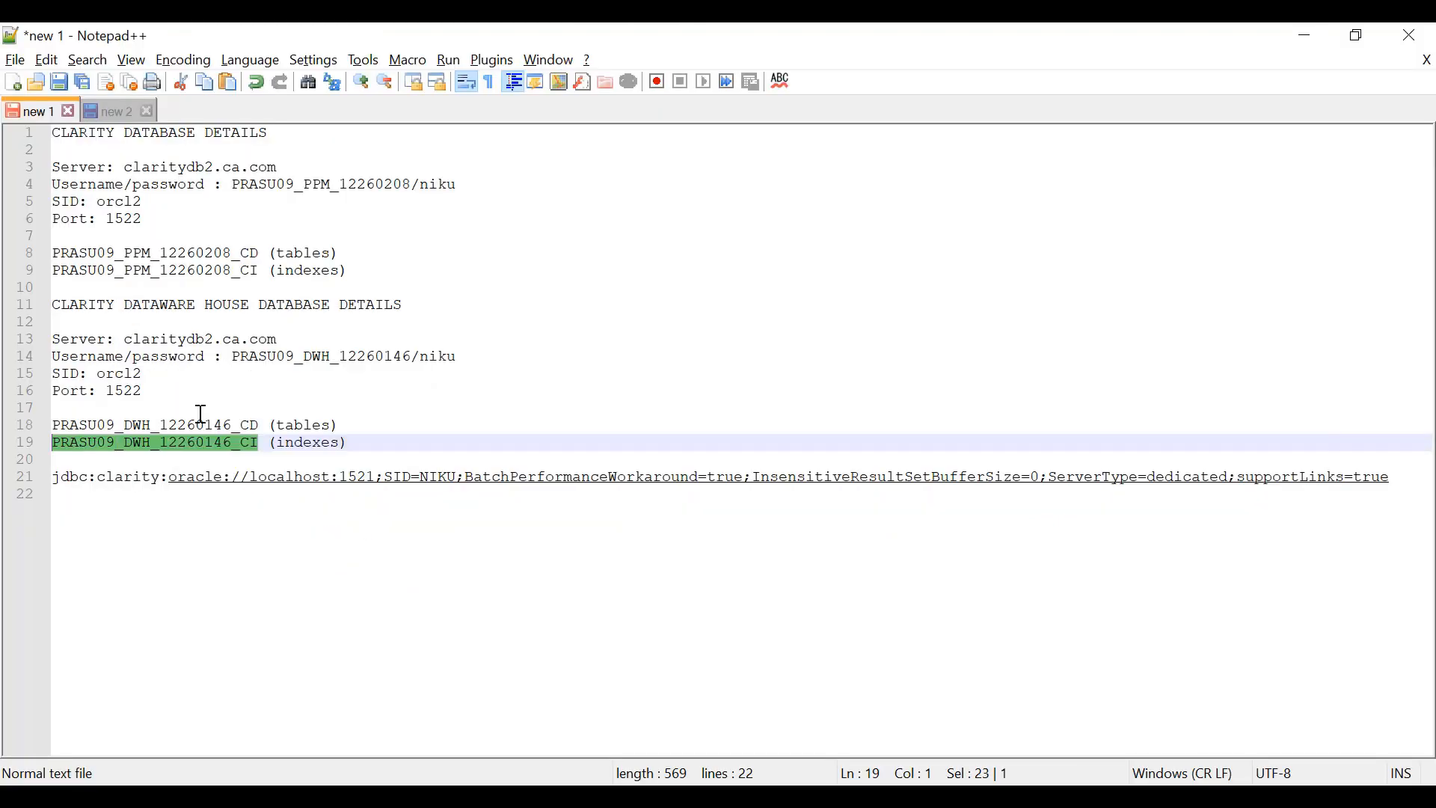
click(128, 339)
drag(247, 329, 281, 340)
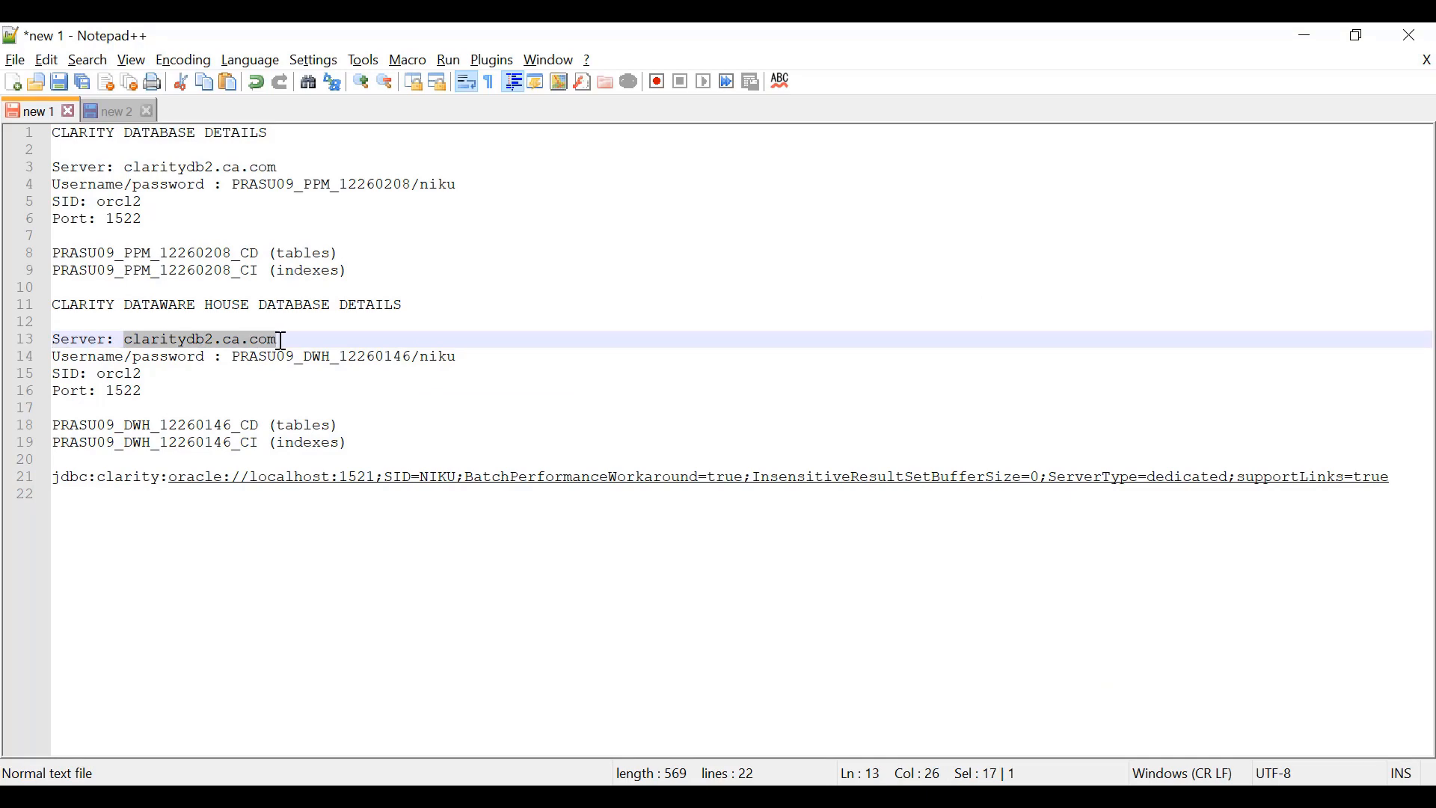
key(alt+Tab)
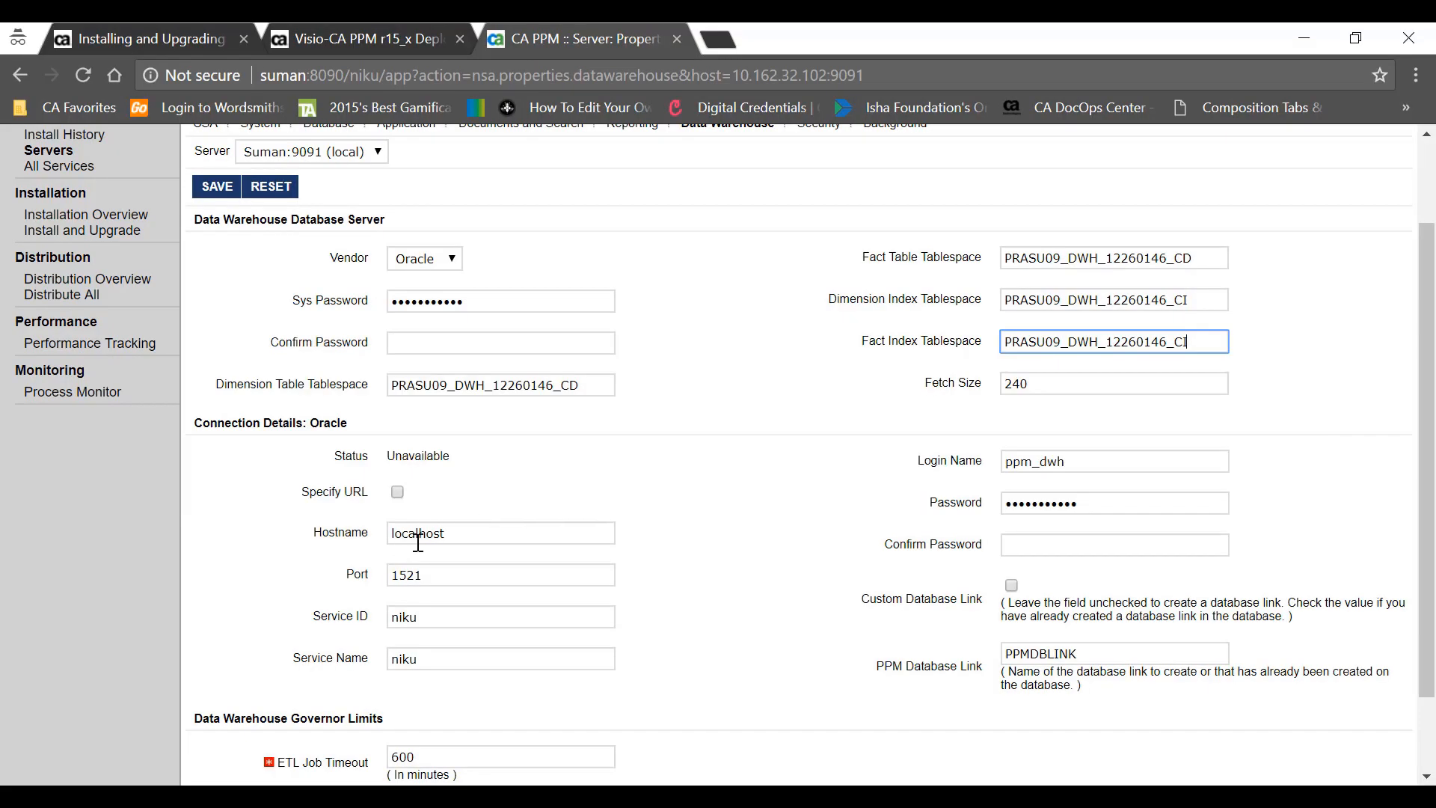
drag(458, 534, 322, 531)
key(ctrl+v)
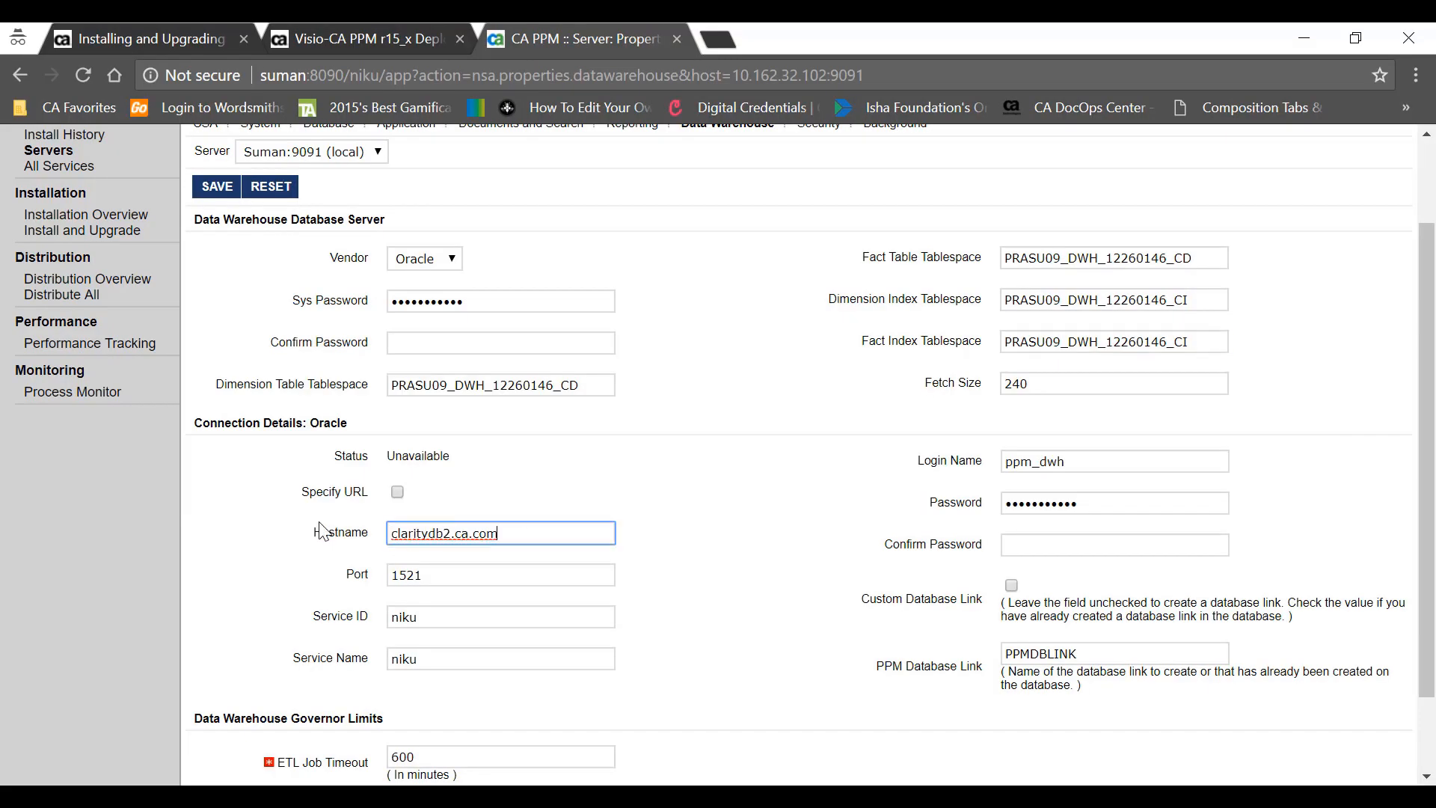
click(436, 580)
key(BackSpace)
text(2)
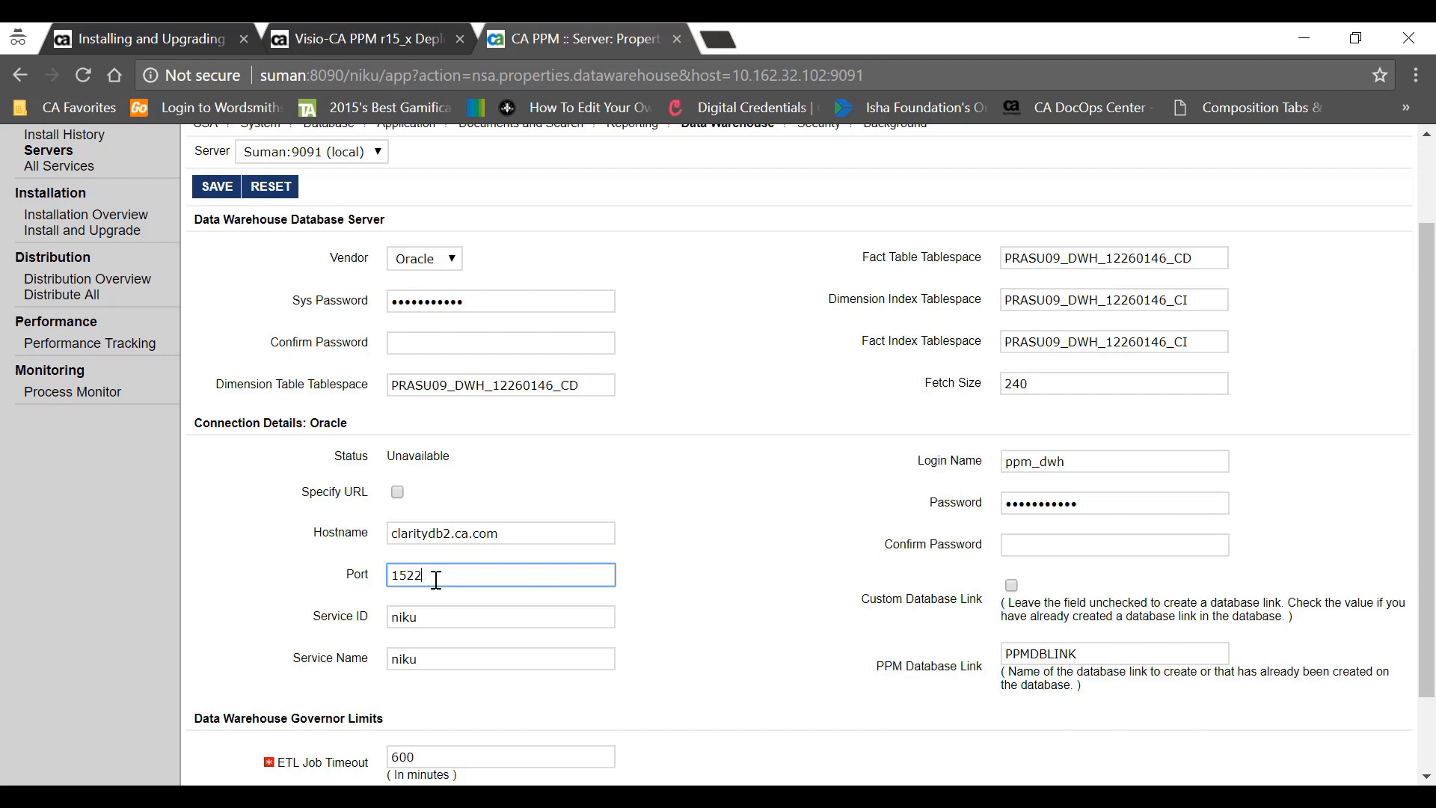
- Set the Service ID to orcl2 and clear the Service Name field
key(alt+Tab)
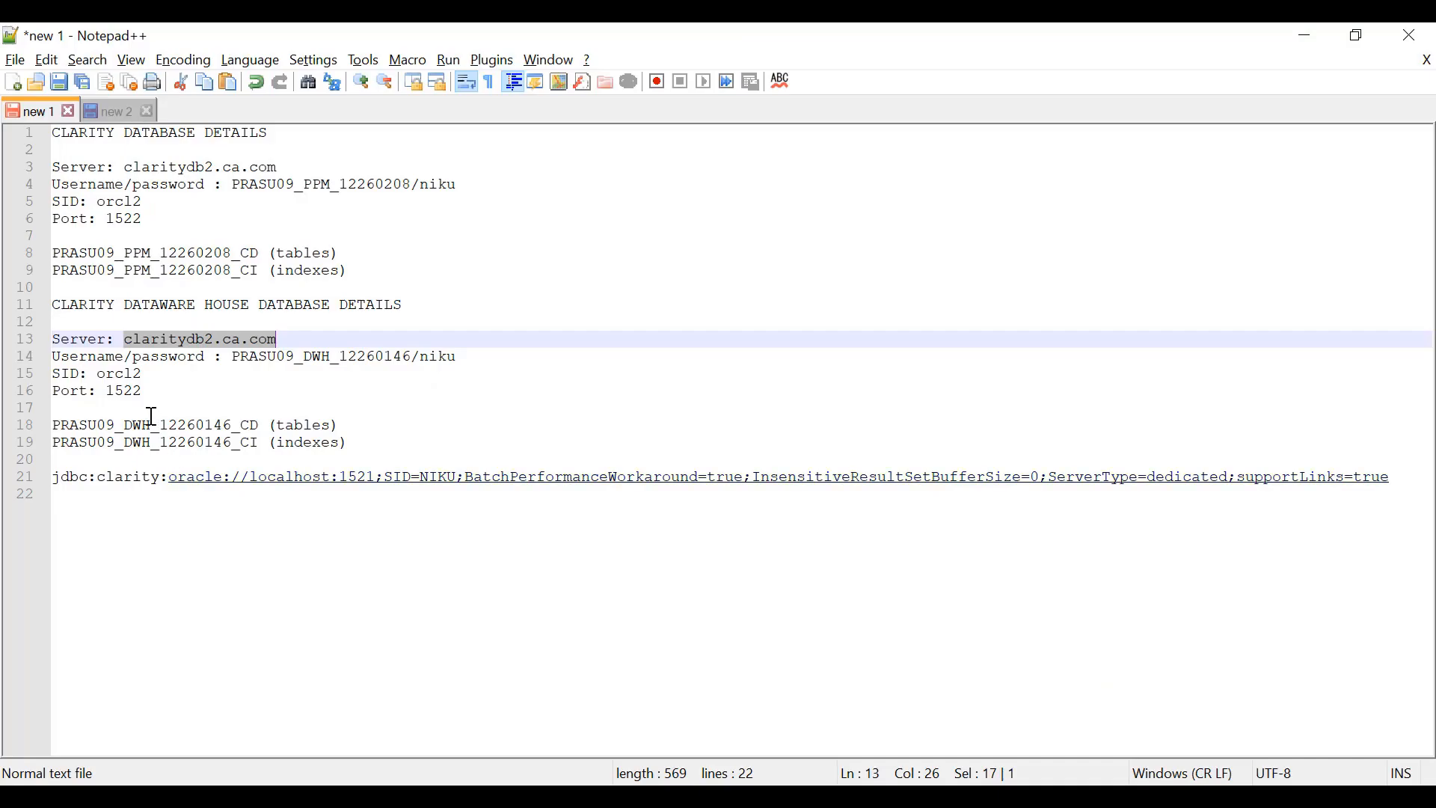
double_click(128, 374)
key(ctrl+c)
key(alt+Tab)
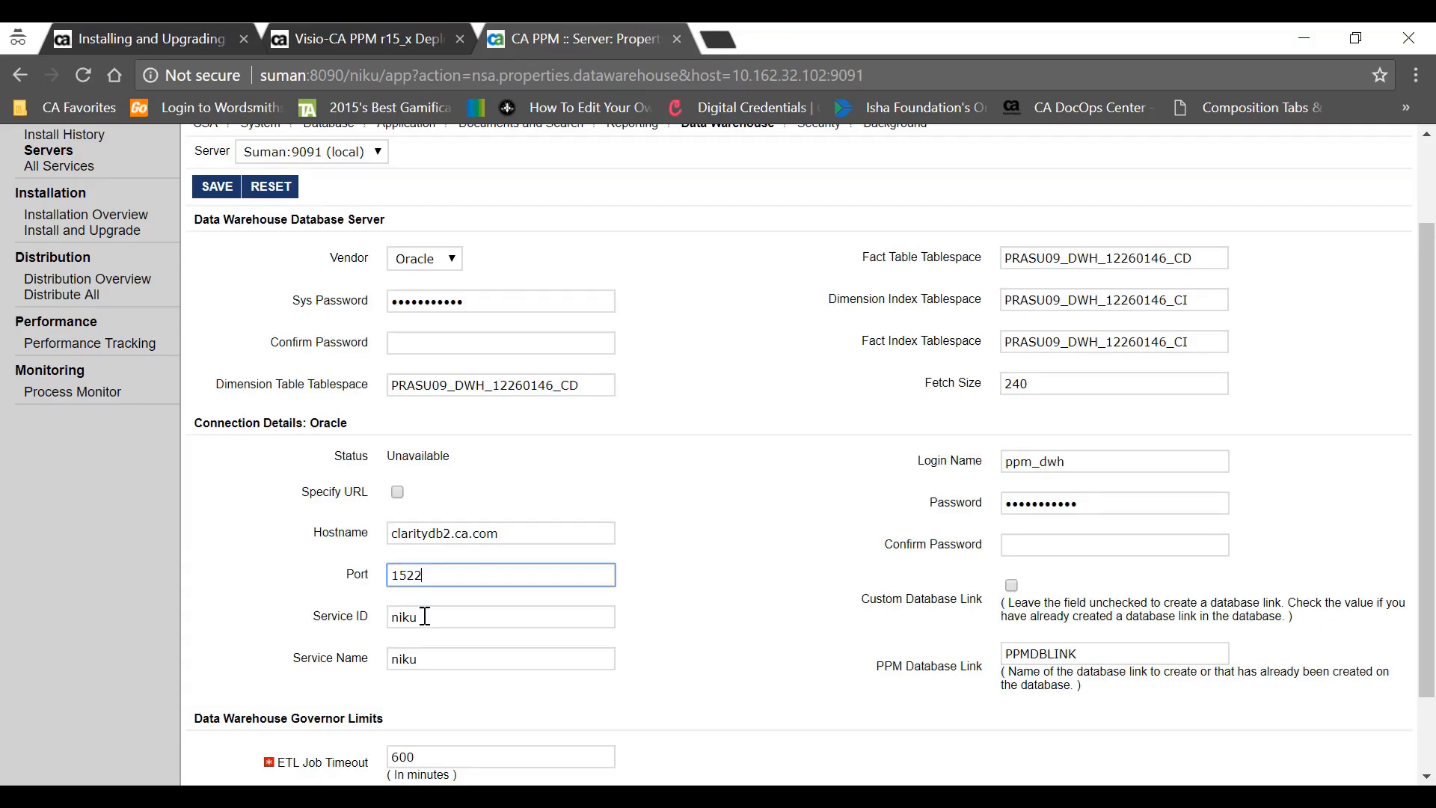
double_click(424, 616)
key(ctrl+v)
double_click(412, 659)
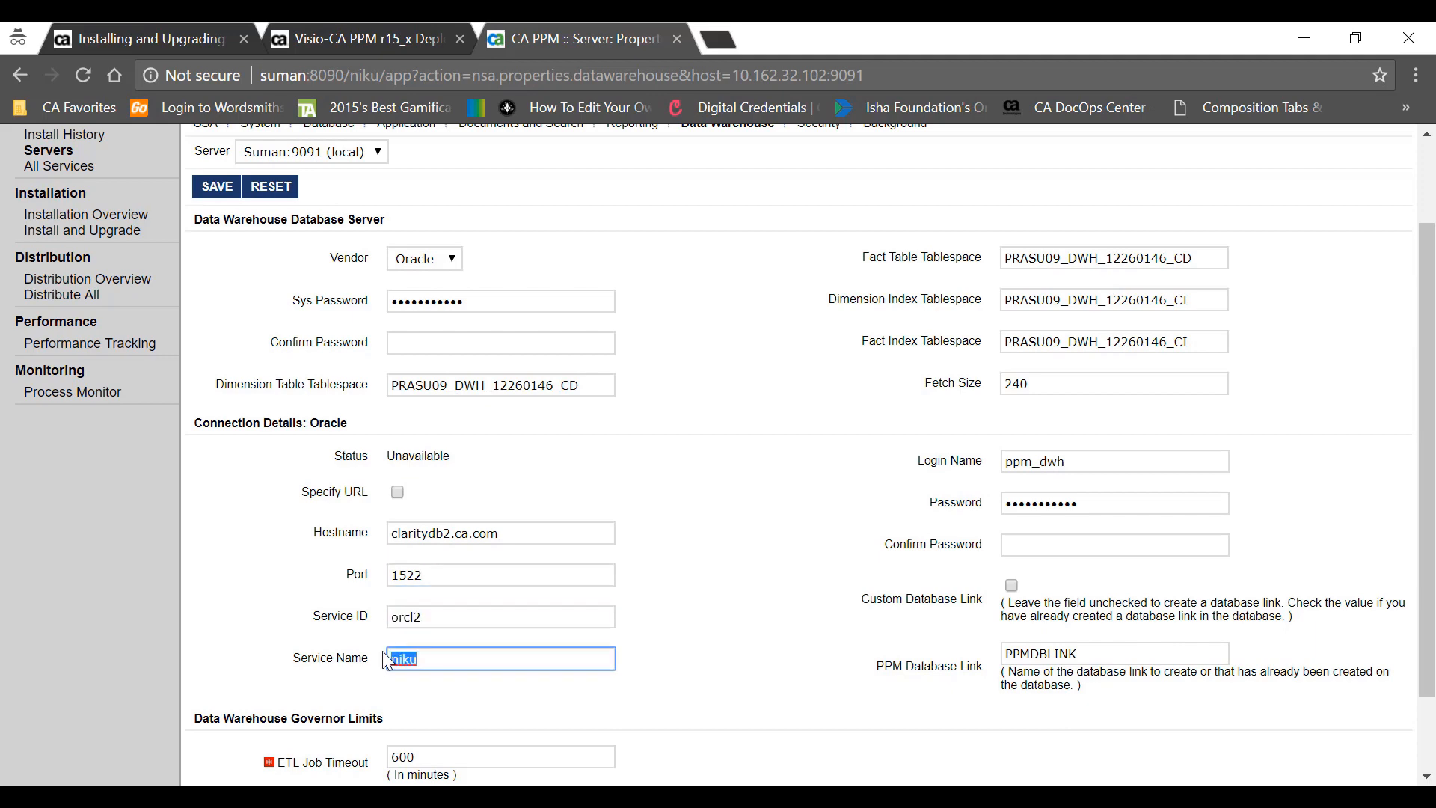
key(BackSpace)
- Enter the warehouse schema username as Login Name and type its password twice
key(alt+Tab)
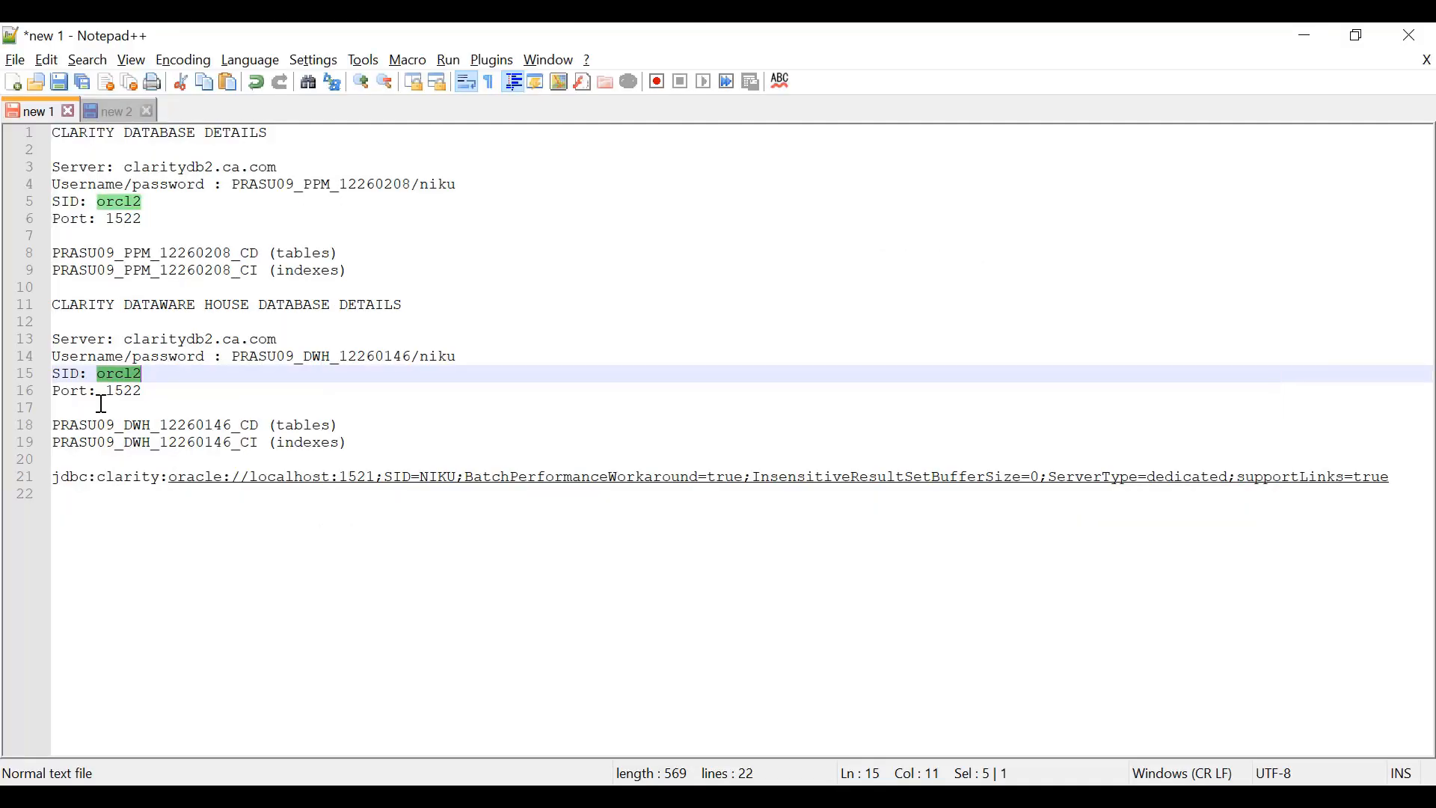
click(238, 356)
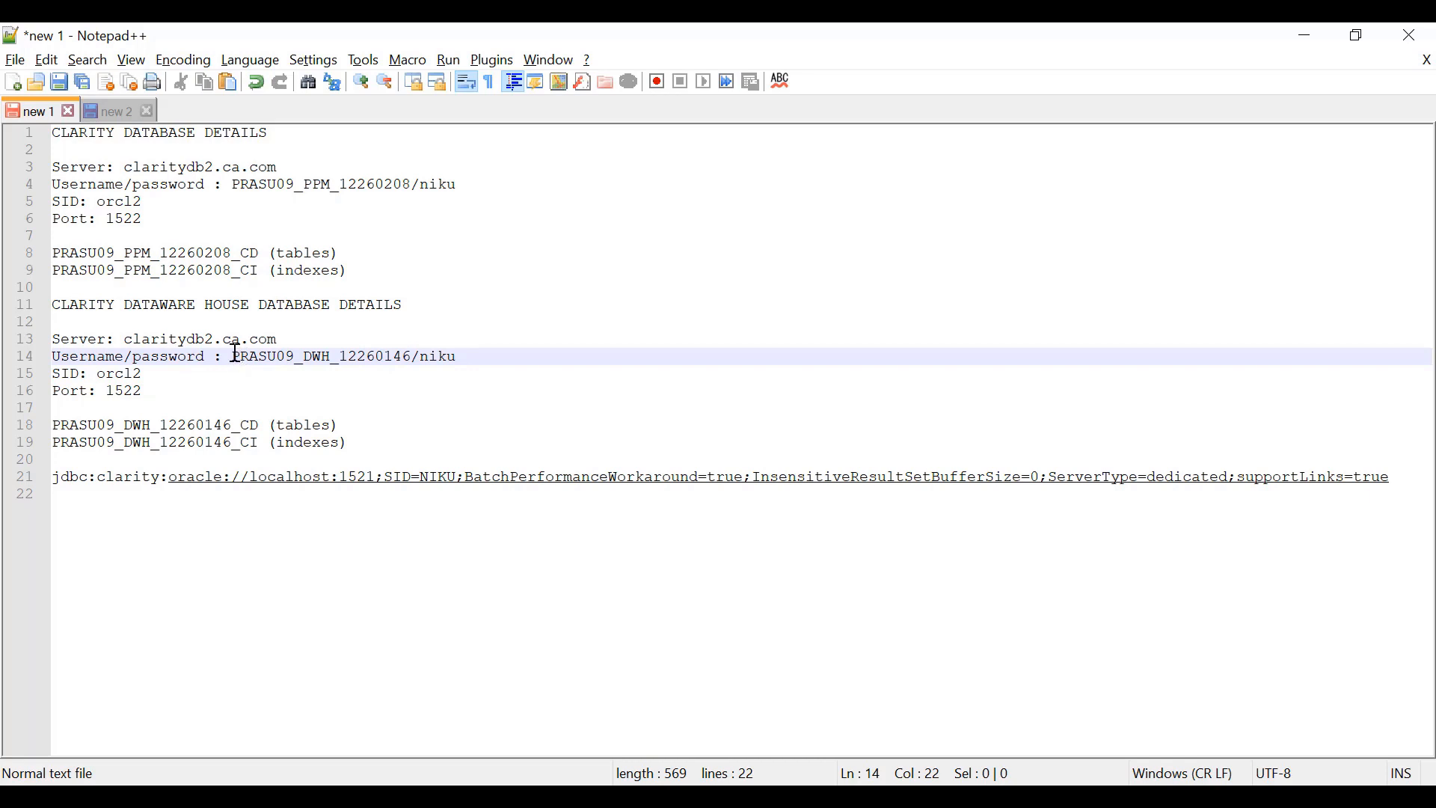
drag(232, 357, 410, 359)
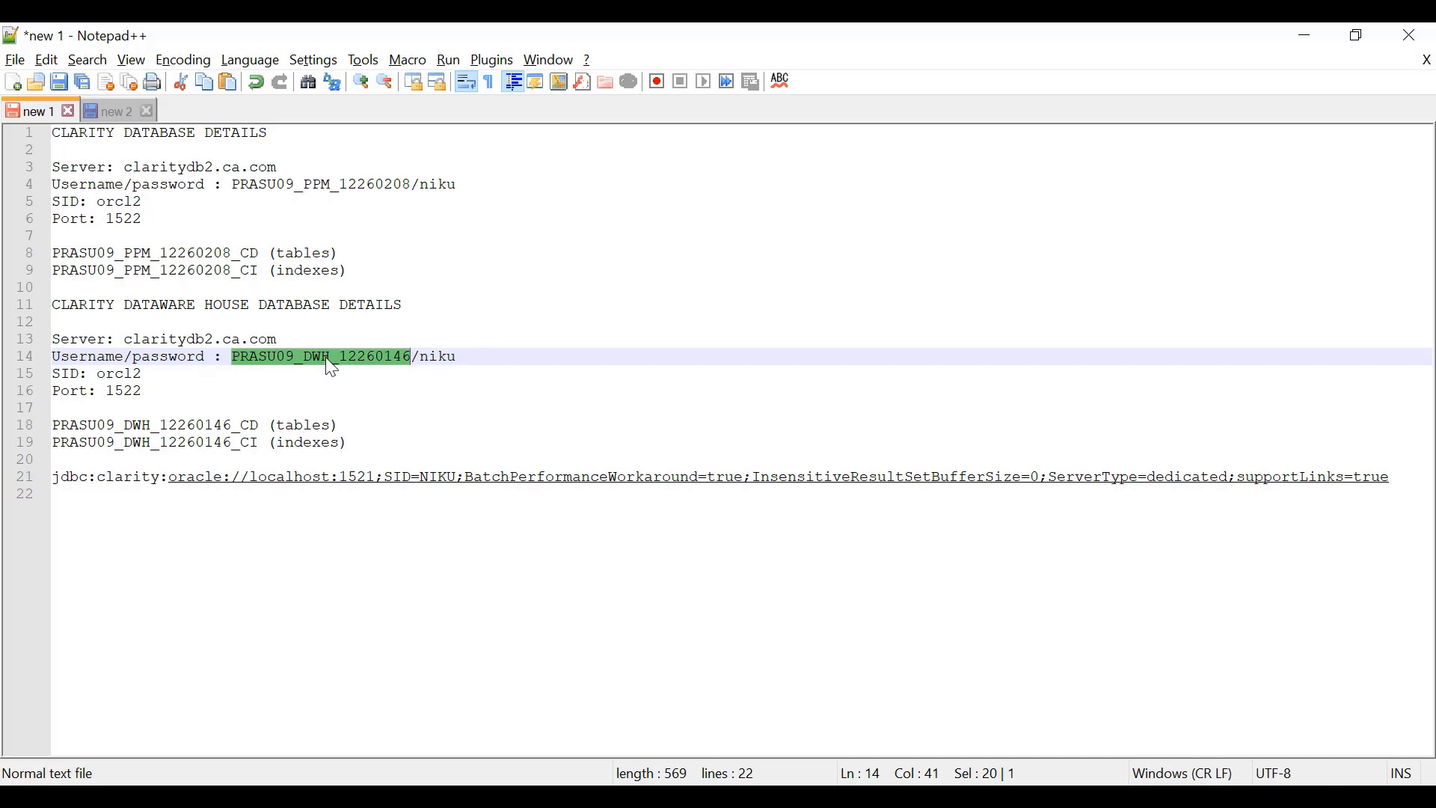
key(alt+Tab)
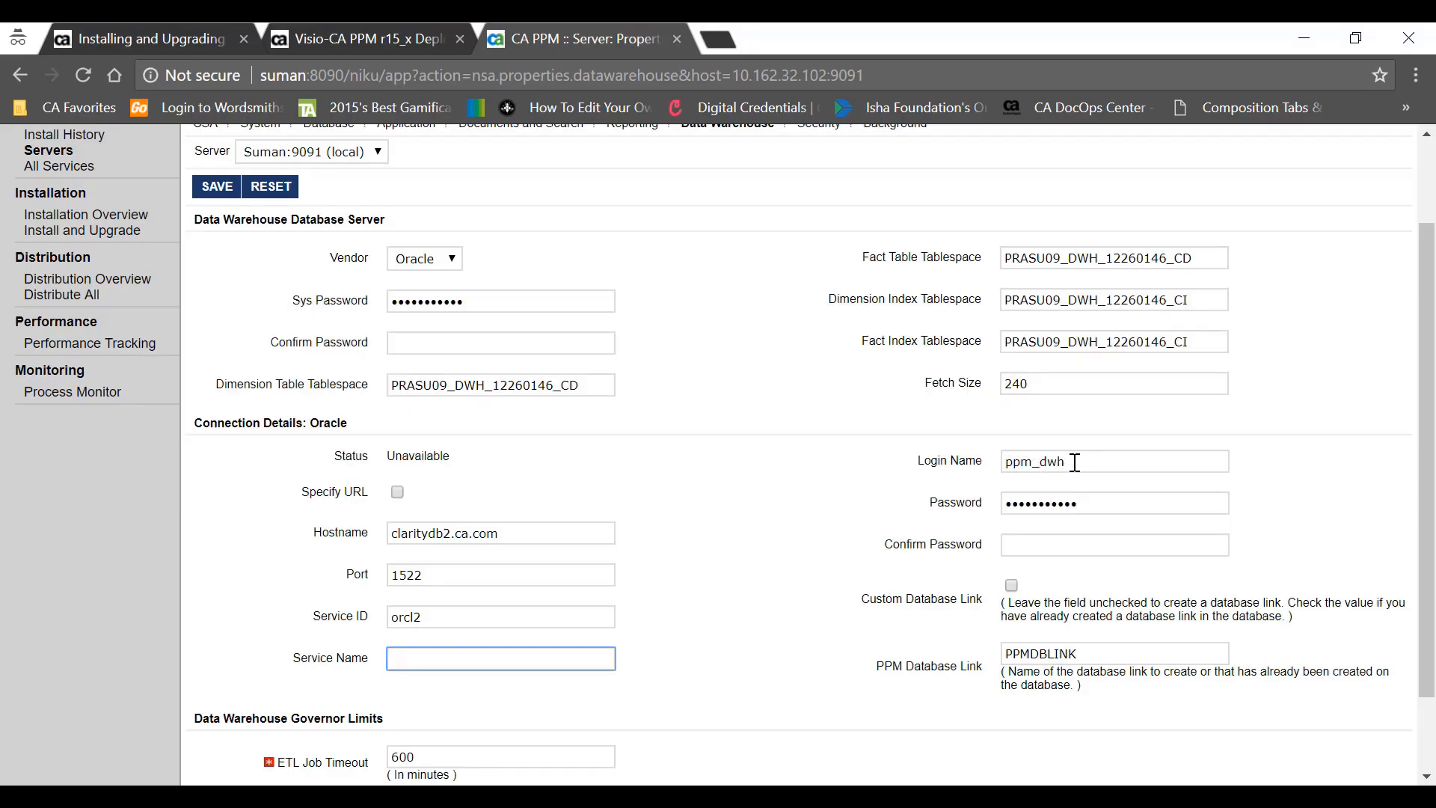
drag(1073, 462, 975, 451)
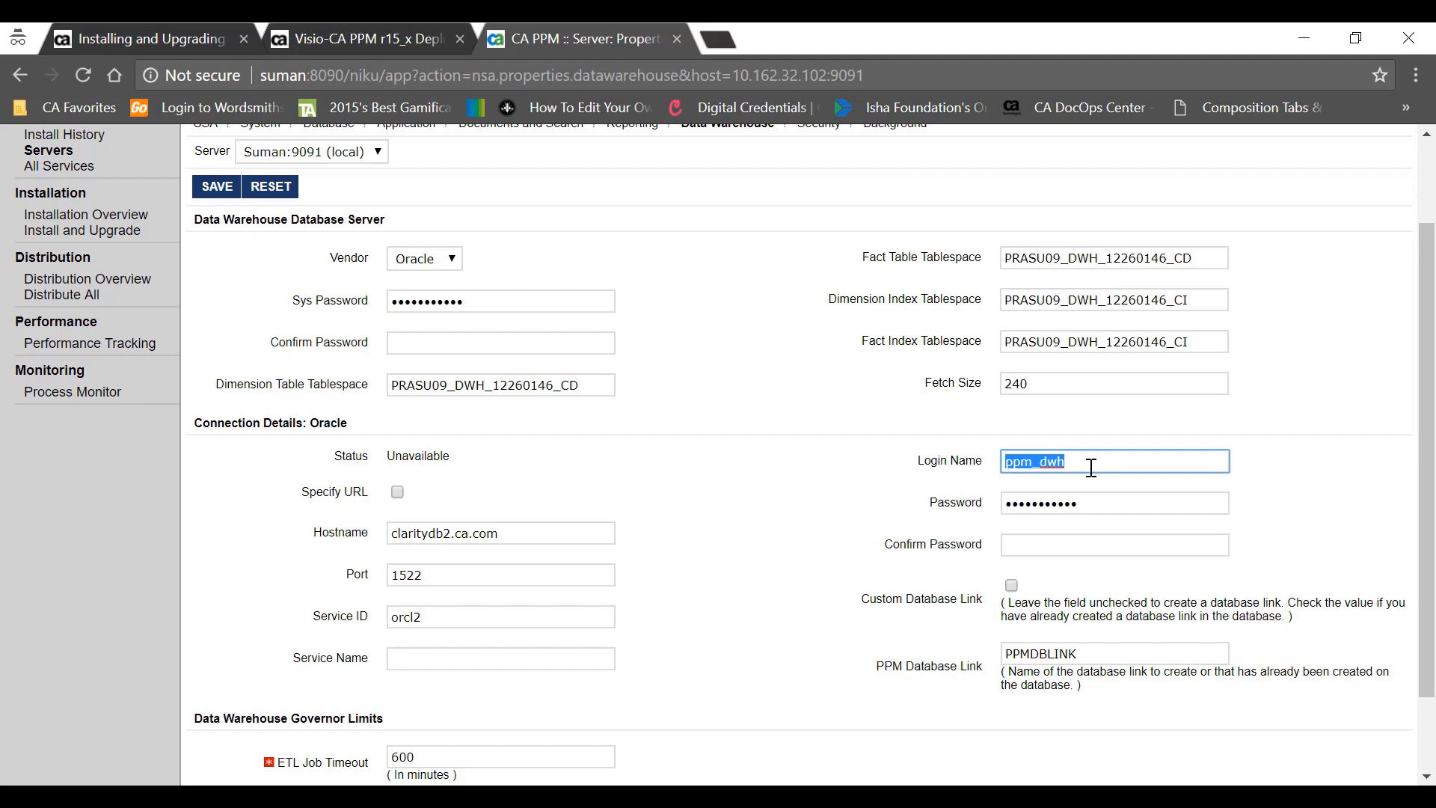
key(ctrl+v)
double_click(1089, 503)
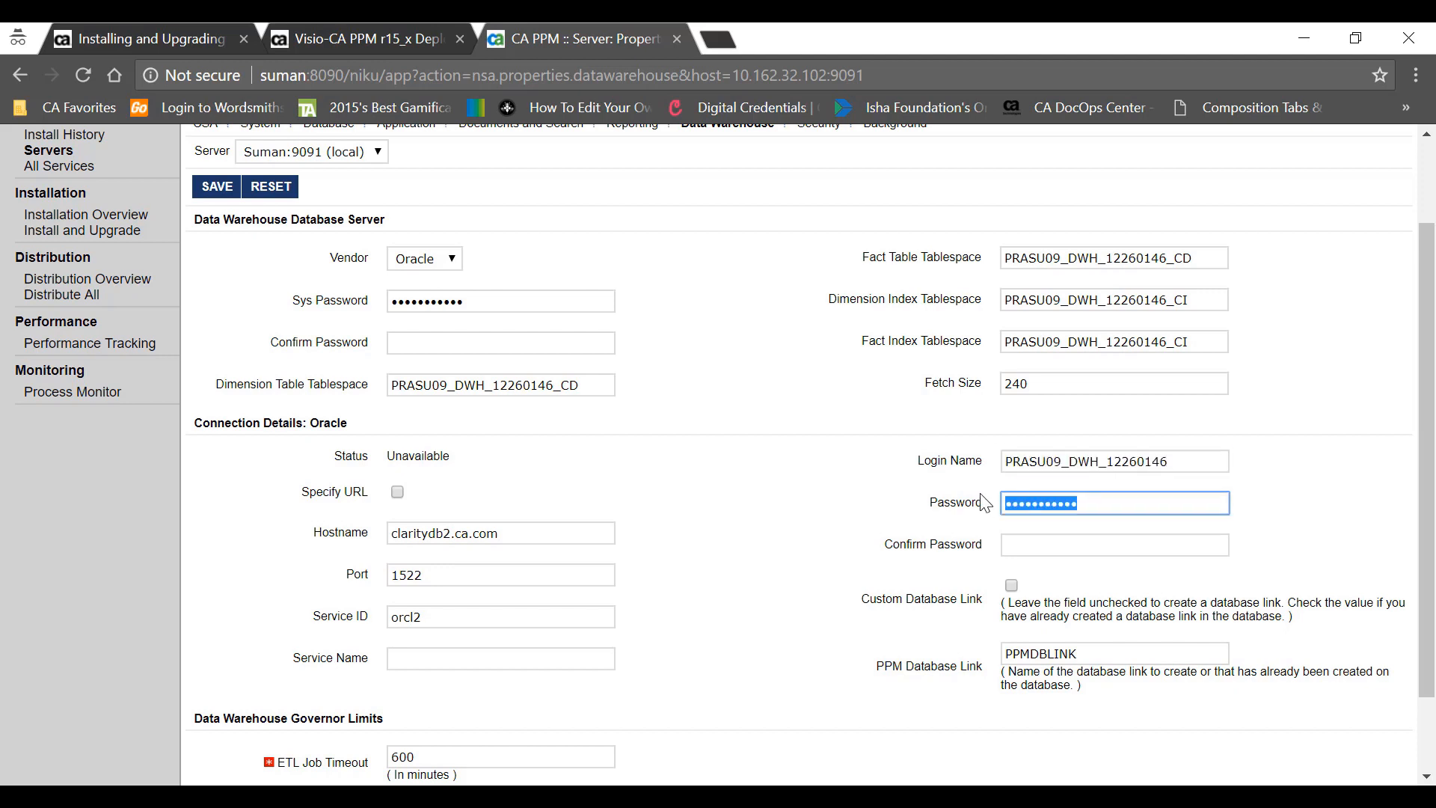
text(••••)
key(Tab)
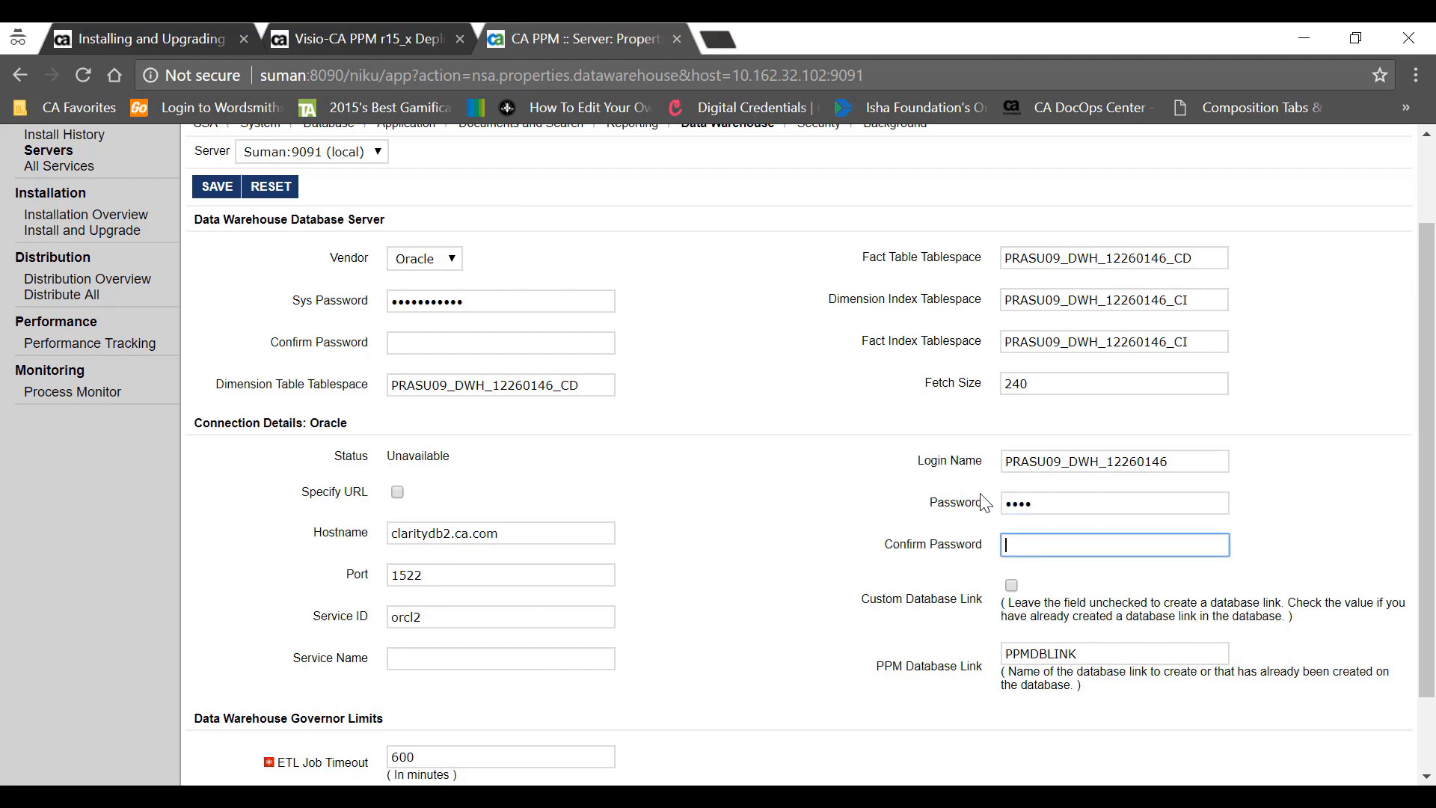
text(••••)
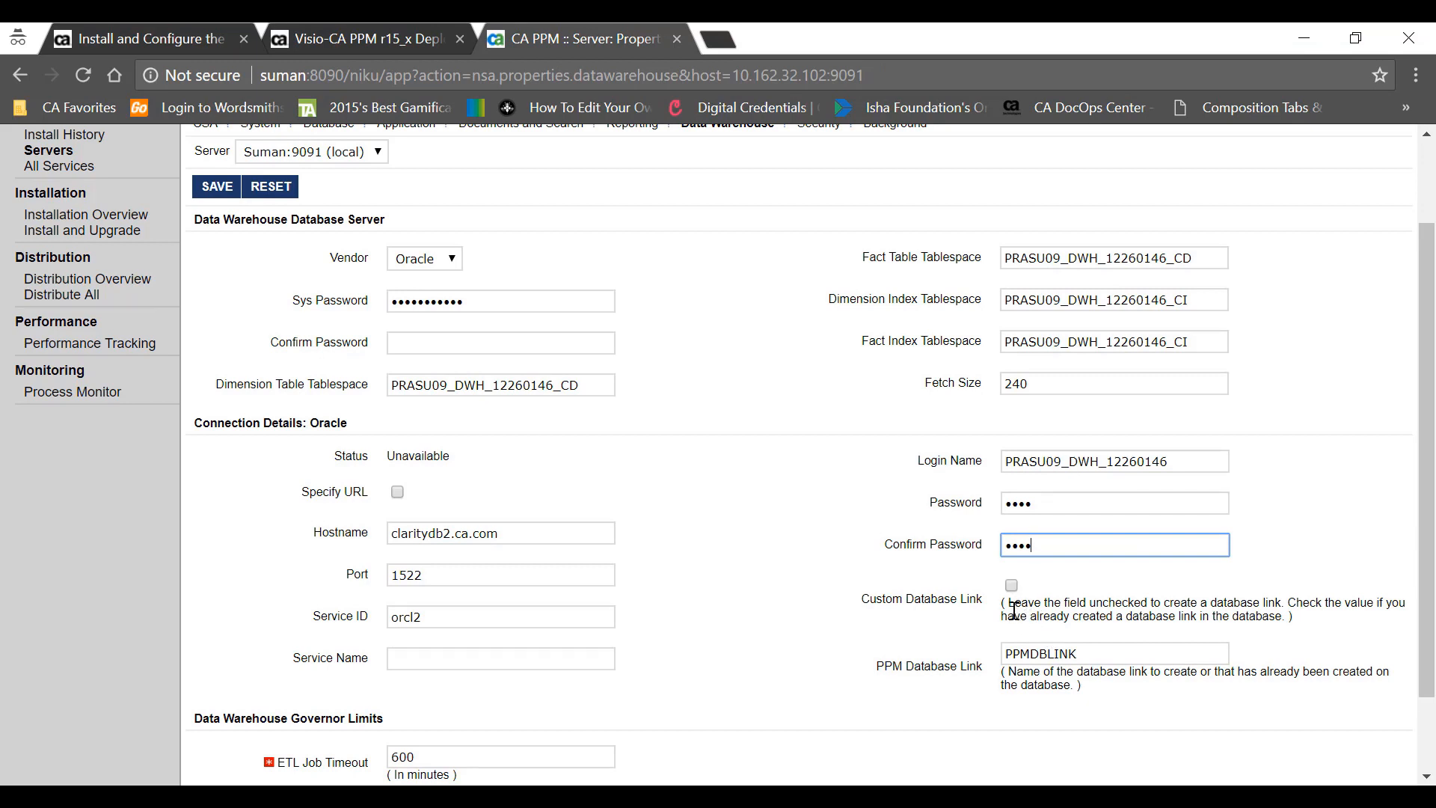
drag(1014, 610, 1242, 602)
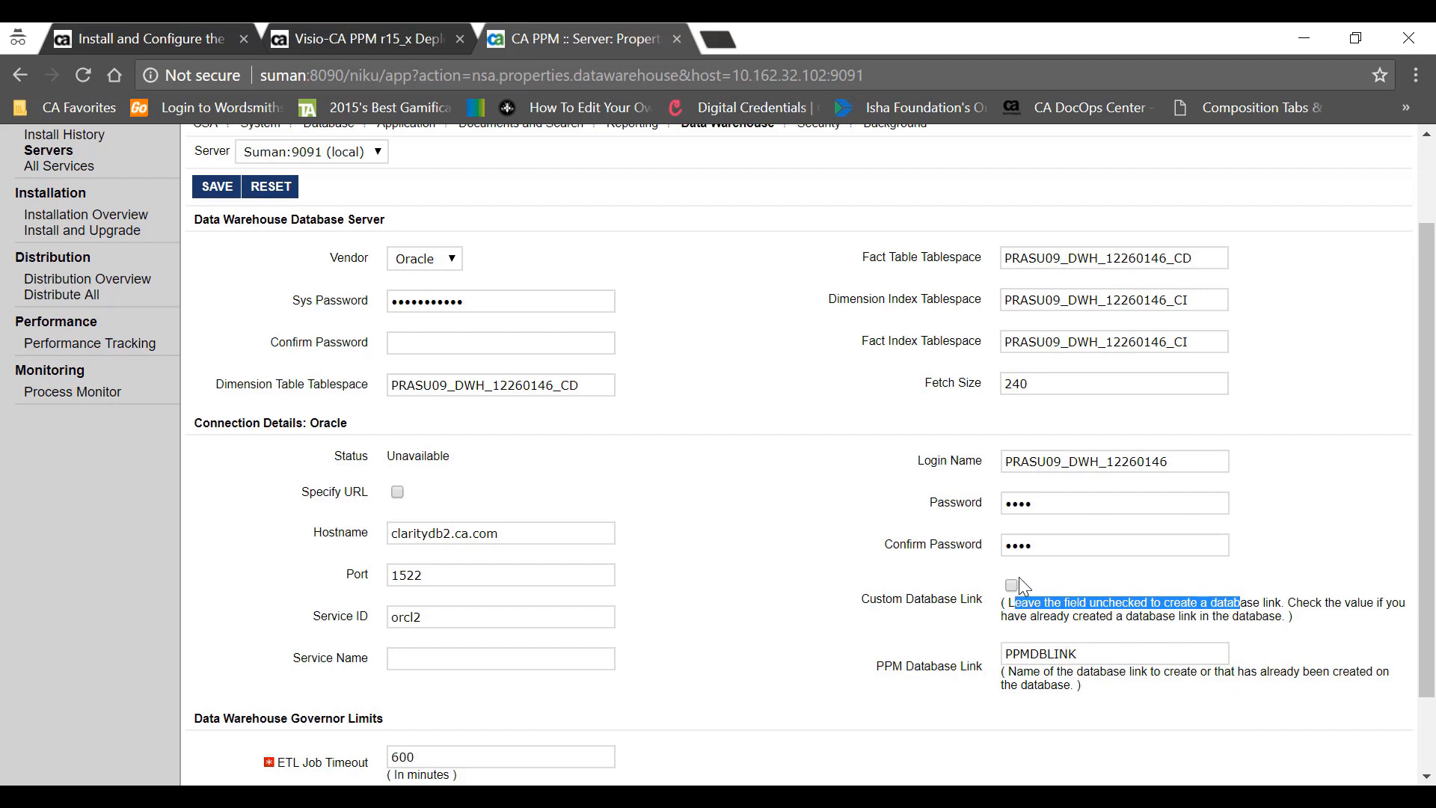
scroll(1019, 576, down, 3)
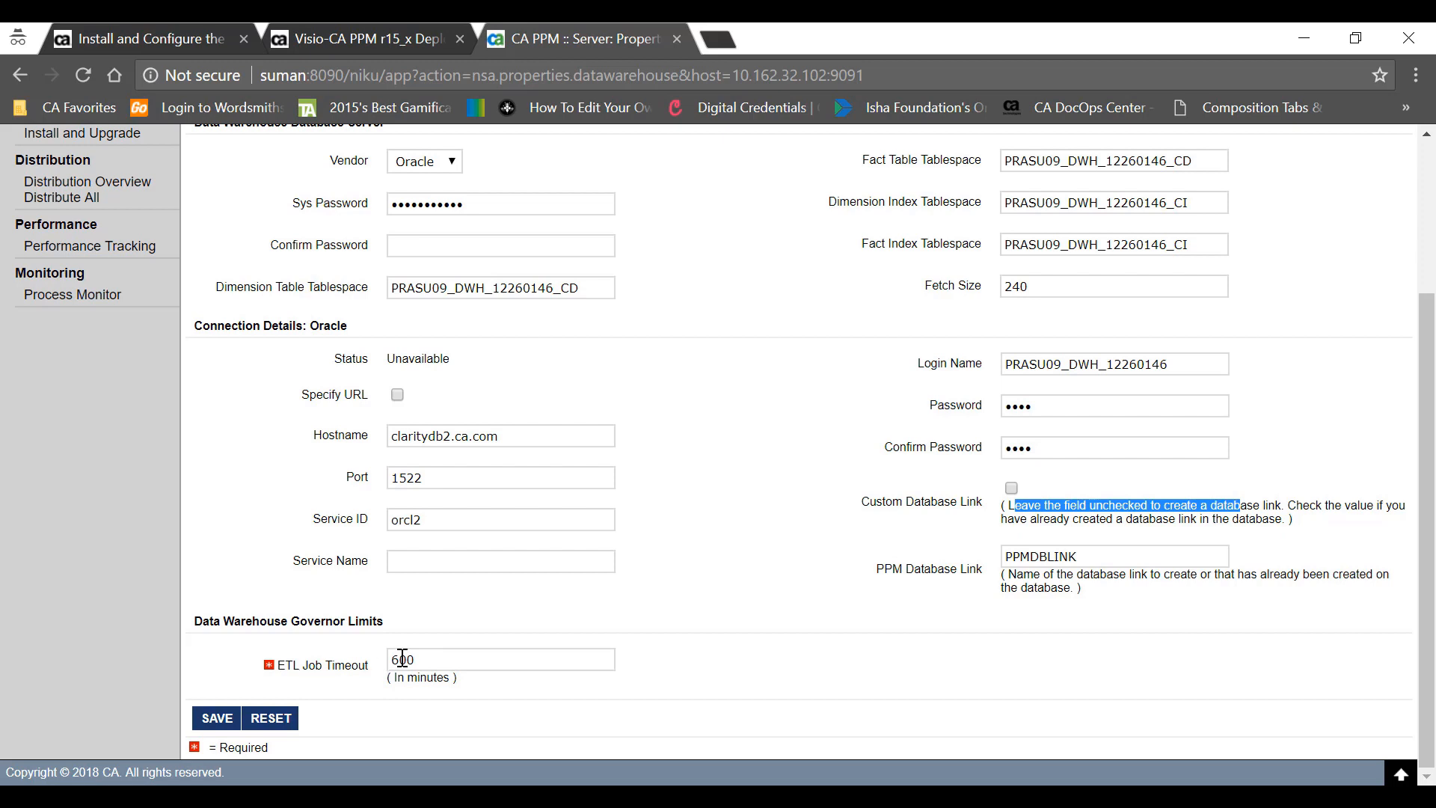
click(218, 720)
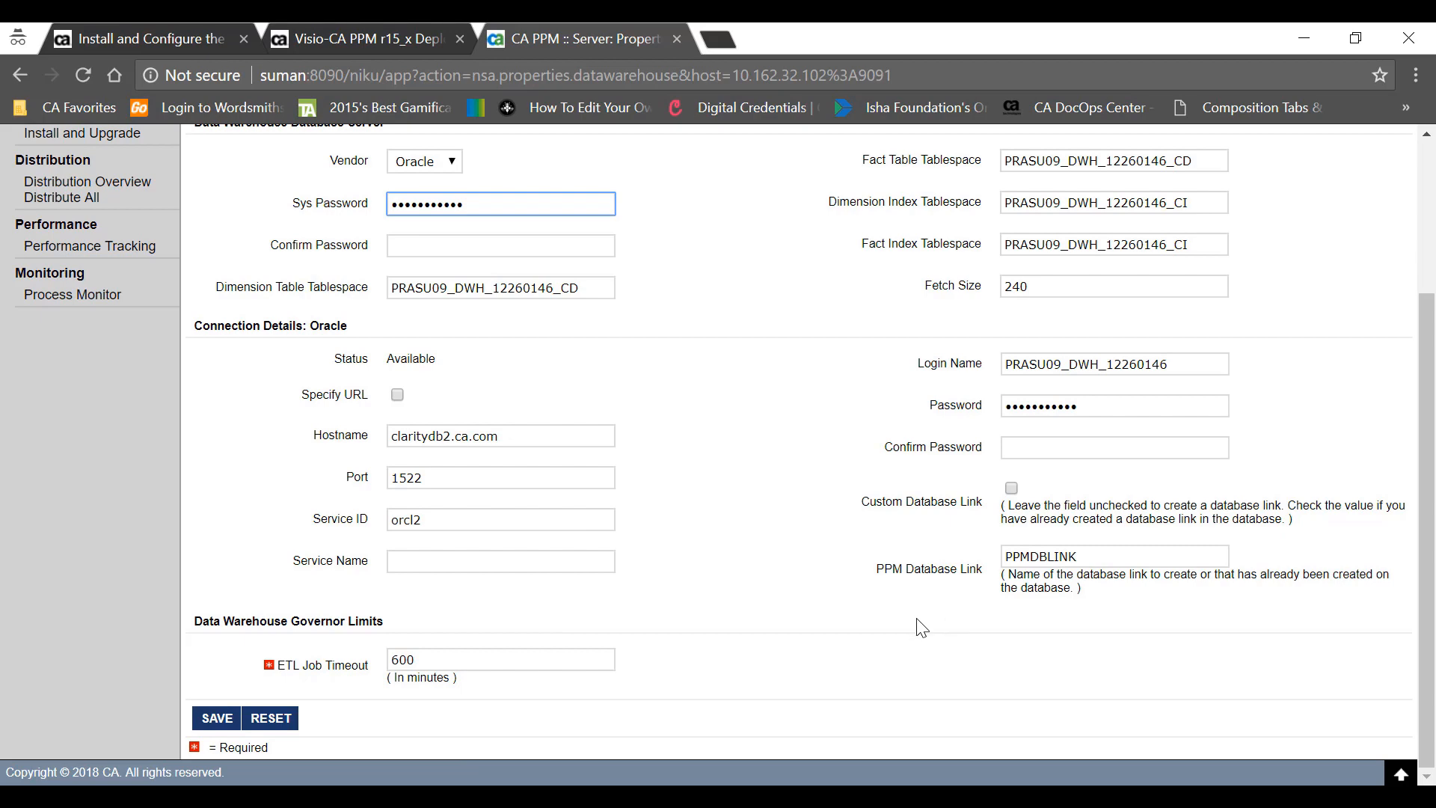
scroll(178, 626, up, 3)
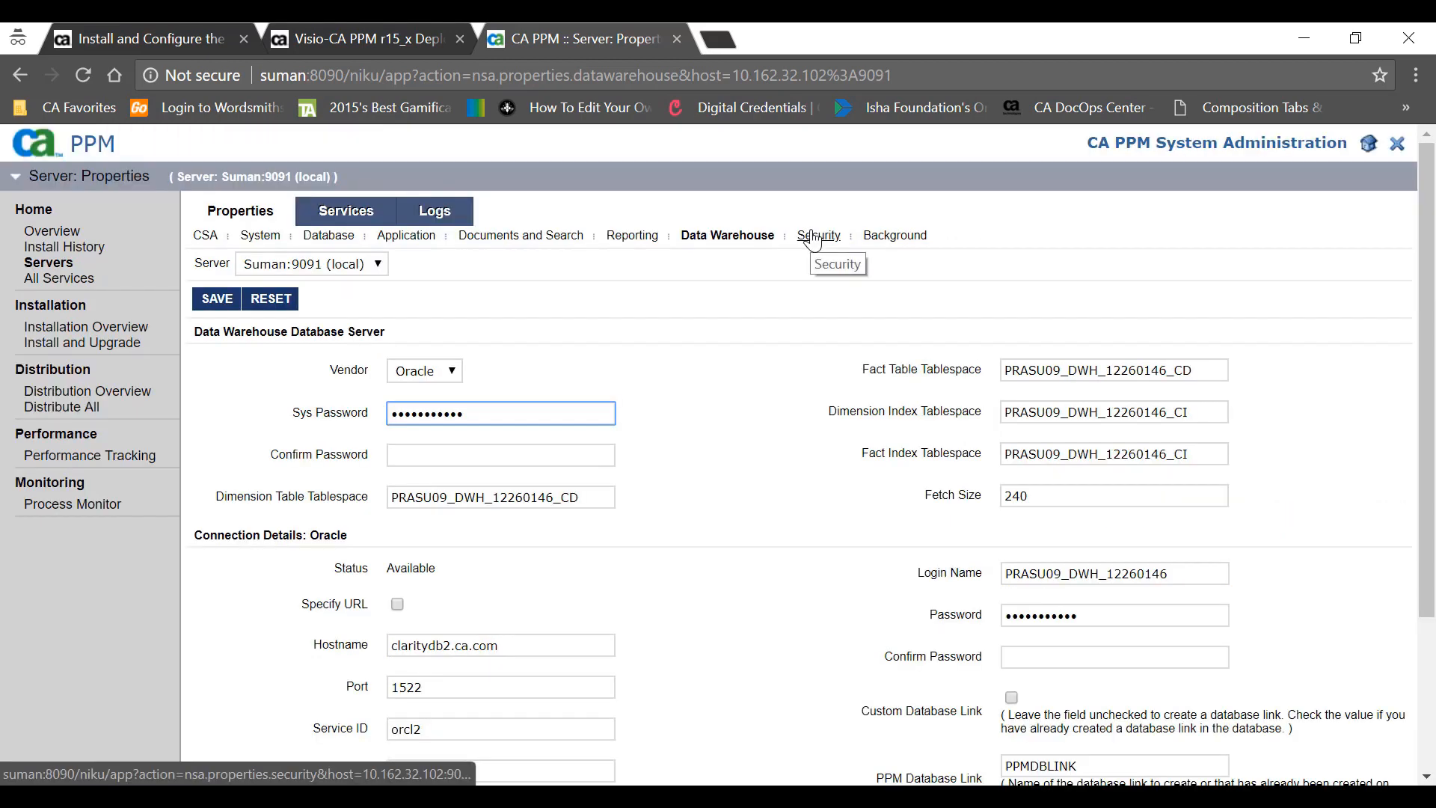
- View the server's Security properties, then bring up actions for properties.xml in C:\App\PPM\config
click(814, 236)
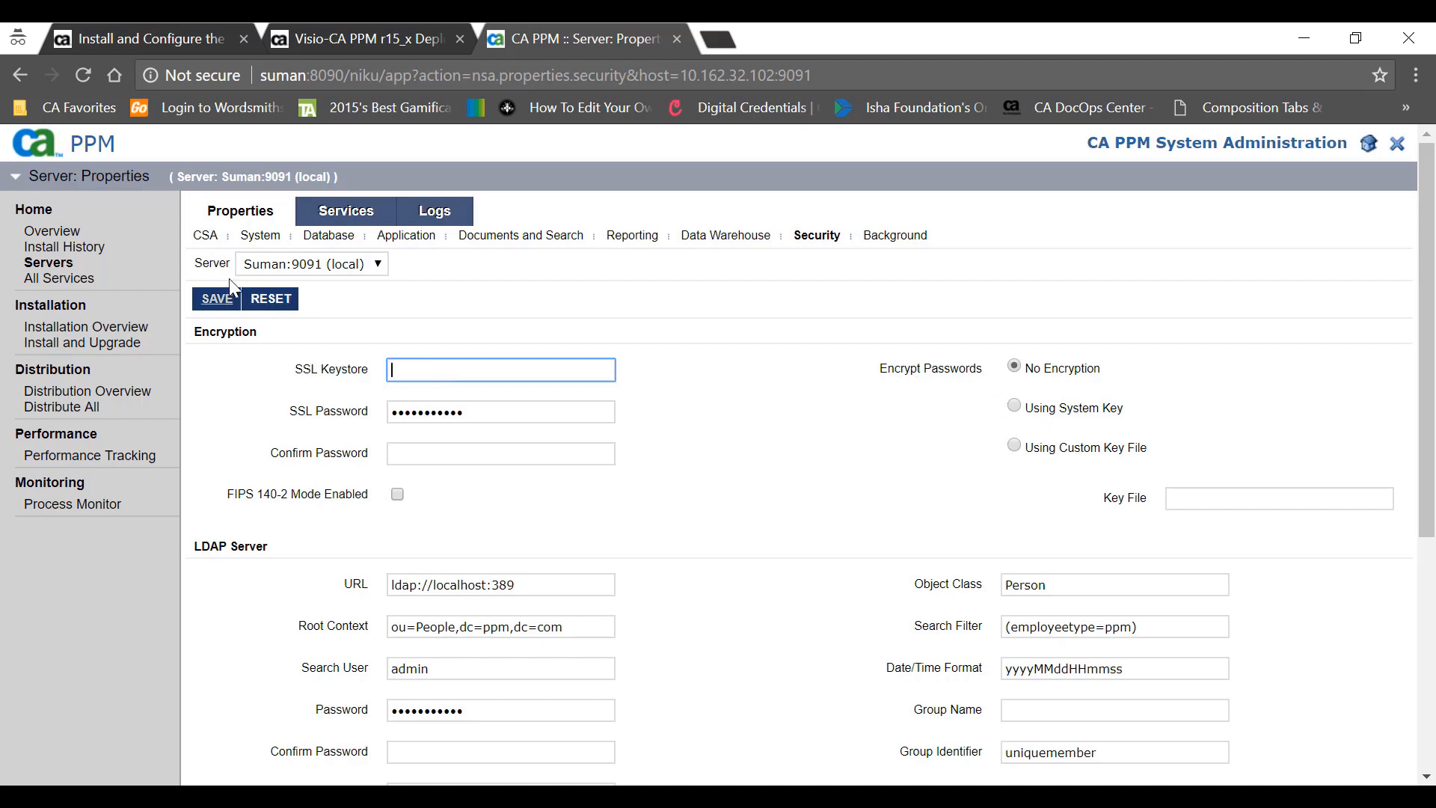
right_click(365, 448)
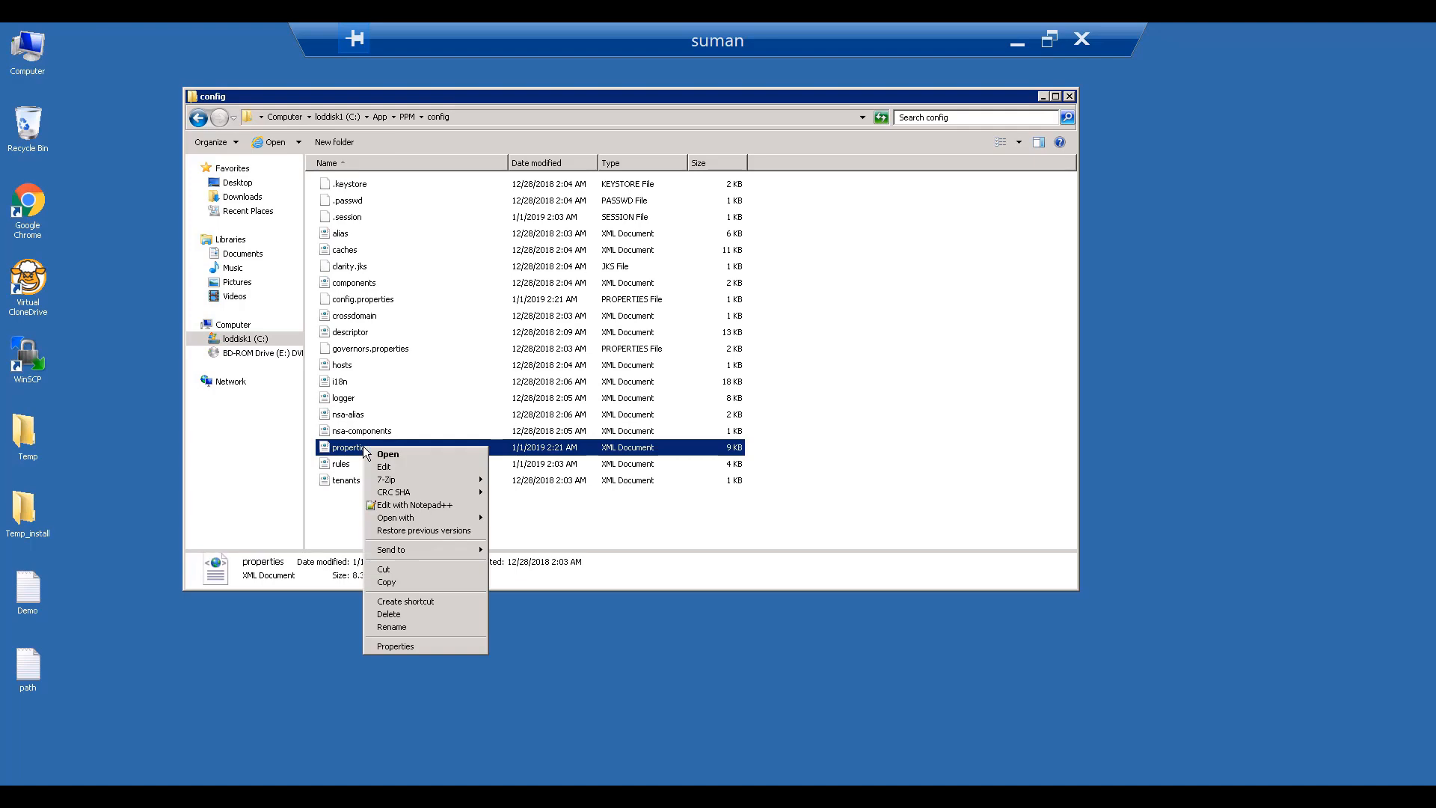
- Open properties.xml in Notepad++ without reloading to see the plain-text database passwords, then minimize the remote desktop
click(415, 504)
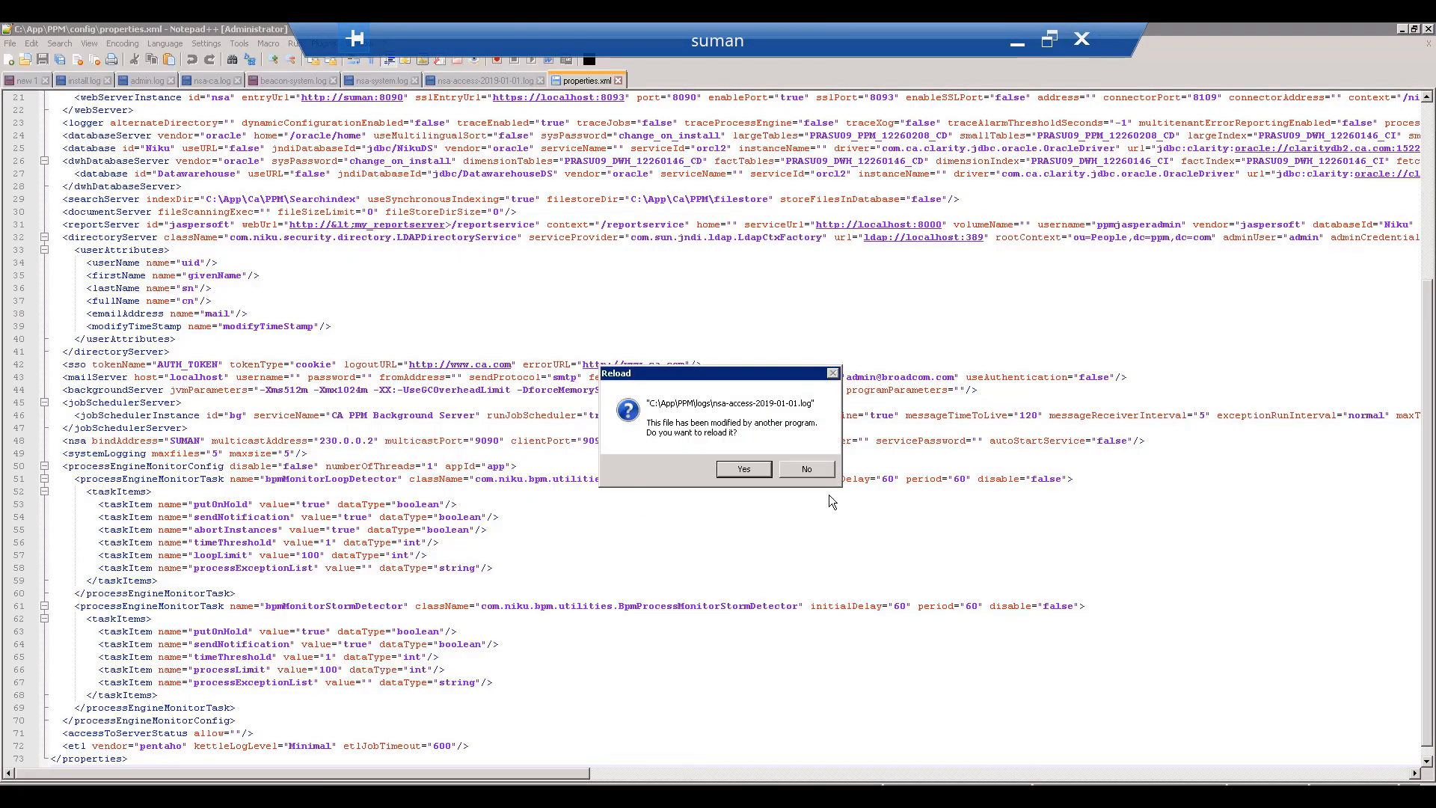
click(743, 468)
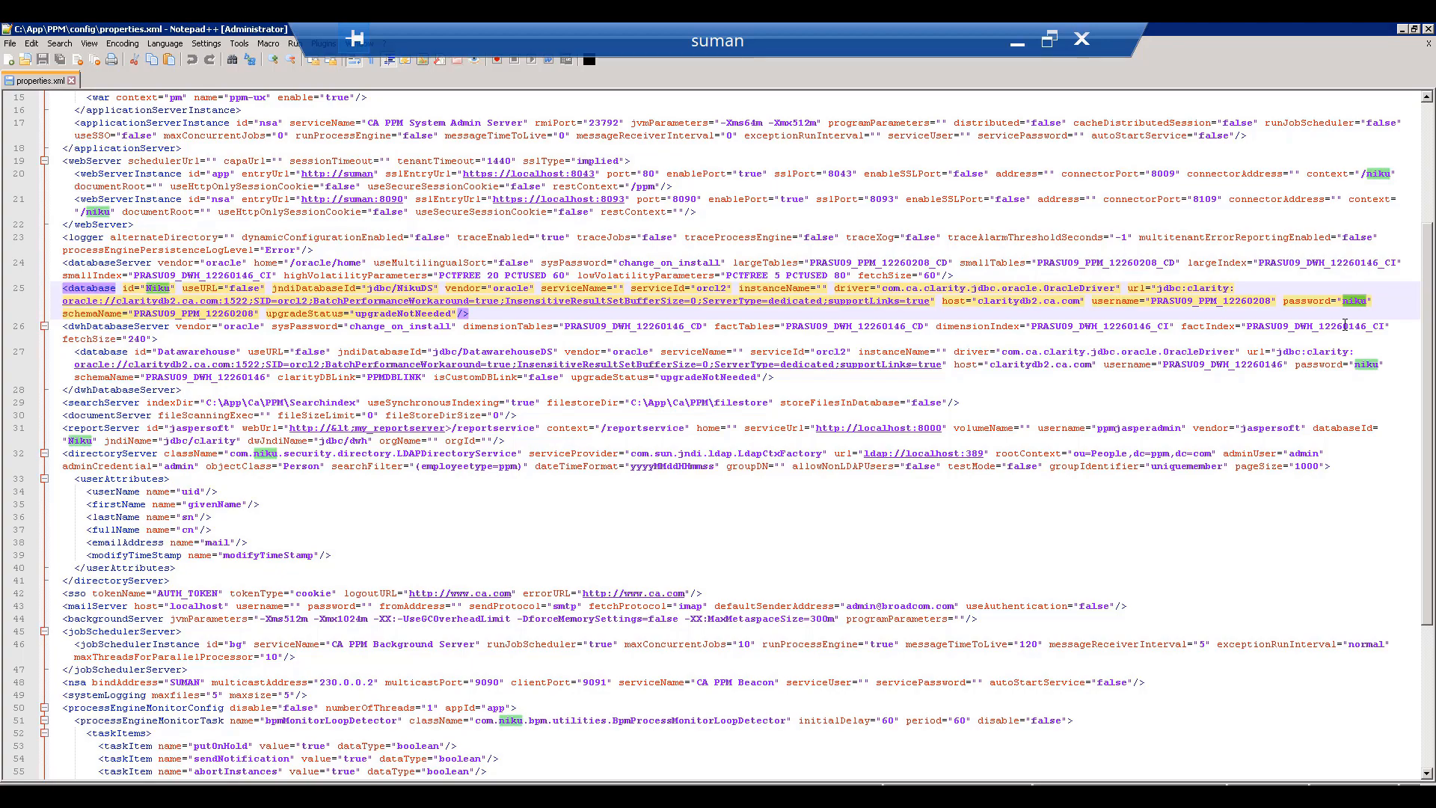
click(1018, 44)
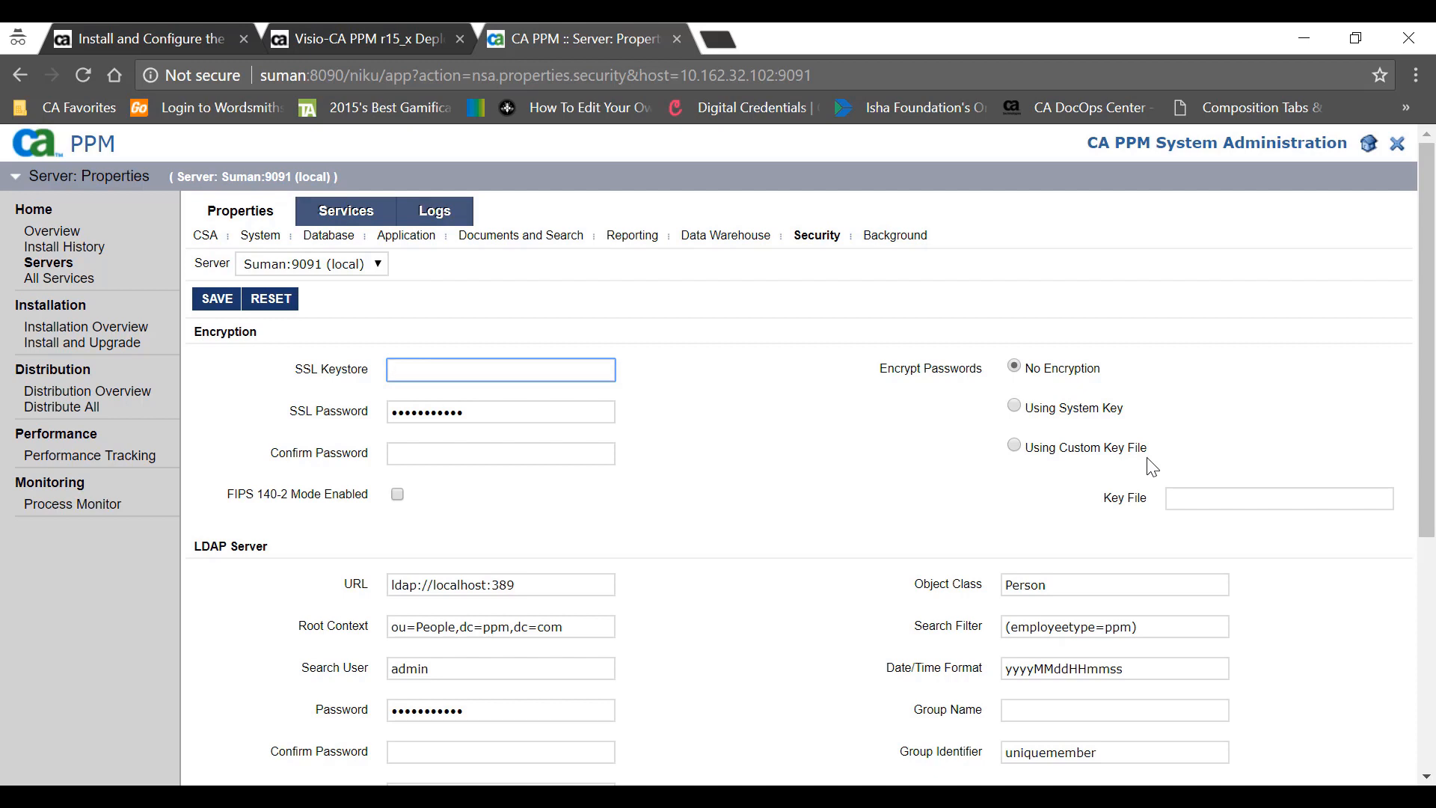
- Set Encrypt Passwords to Using System Key and save the Security properties
click(1017, 408)
scroll(1021, 412, down, 2)
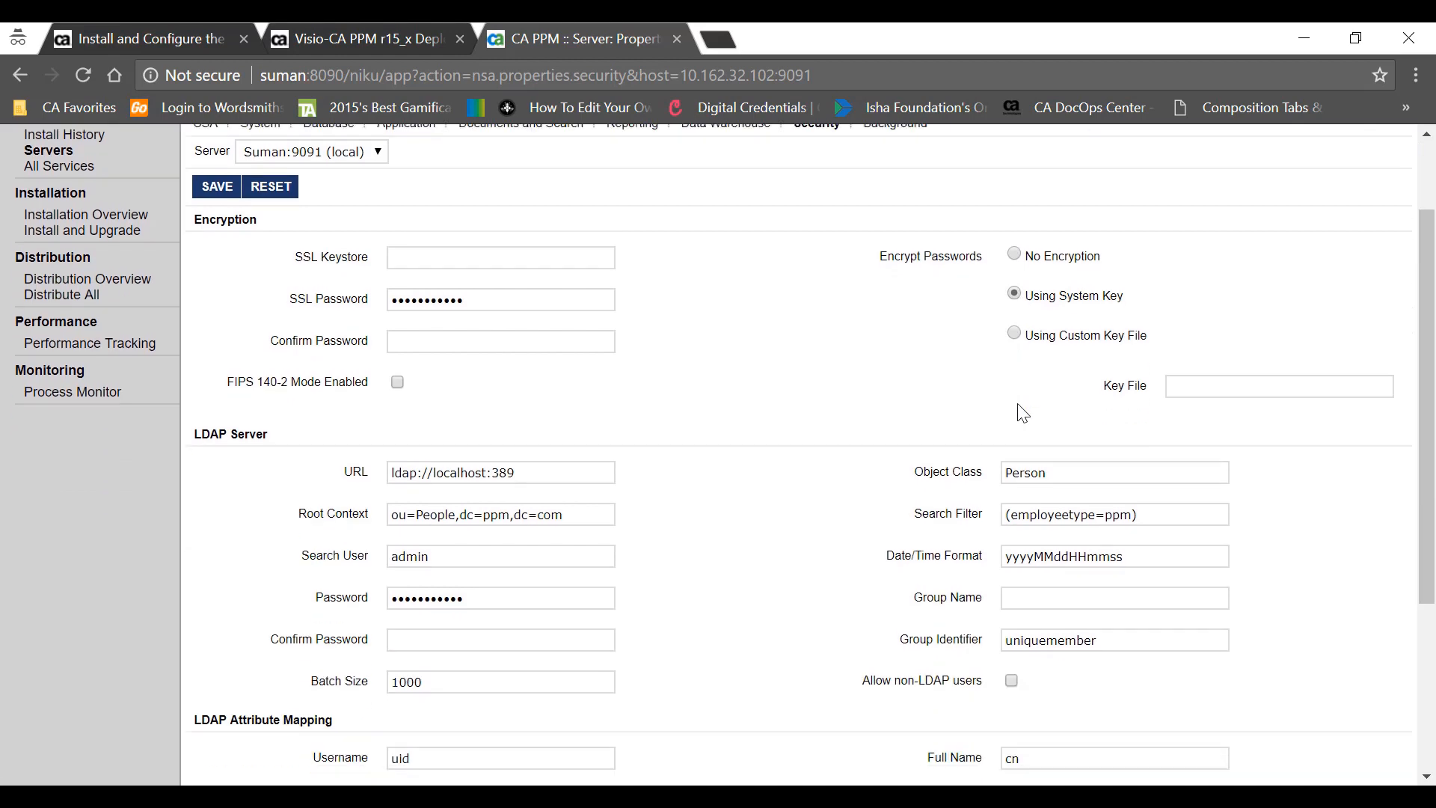
click(219, 192)
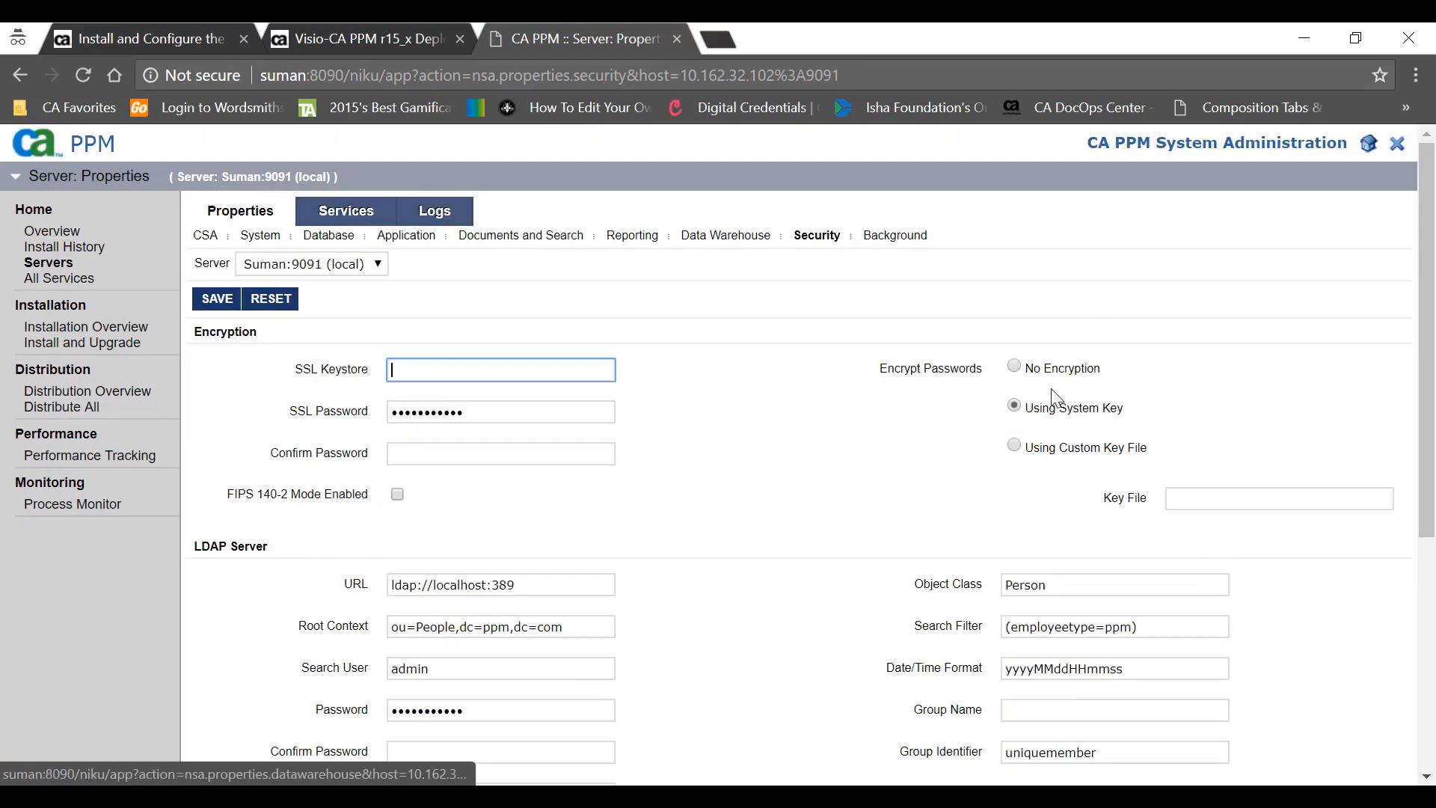
- Reload properties.xml in Notepad++ to see the AES-encrypted database passwords, then return to the browser
key(alt+Tab)
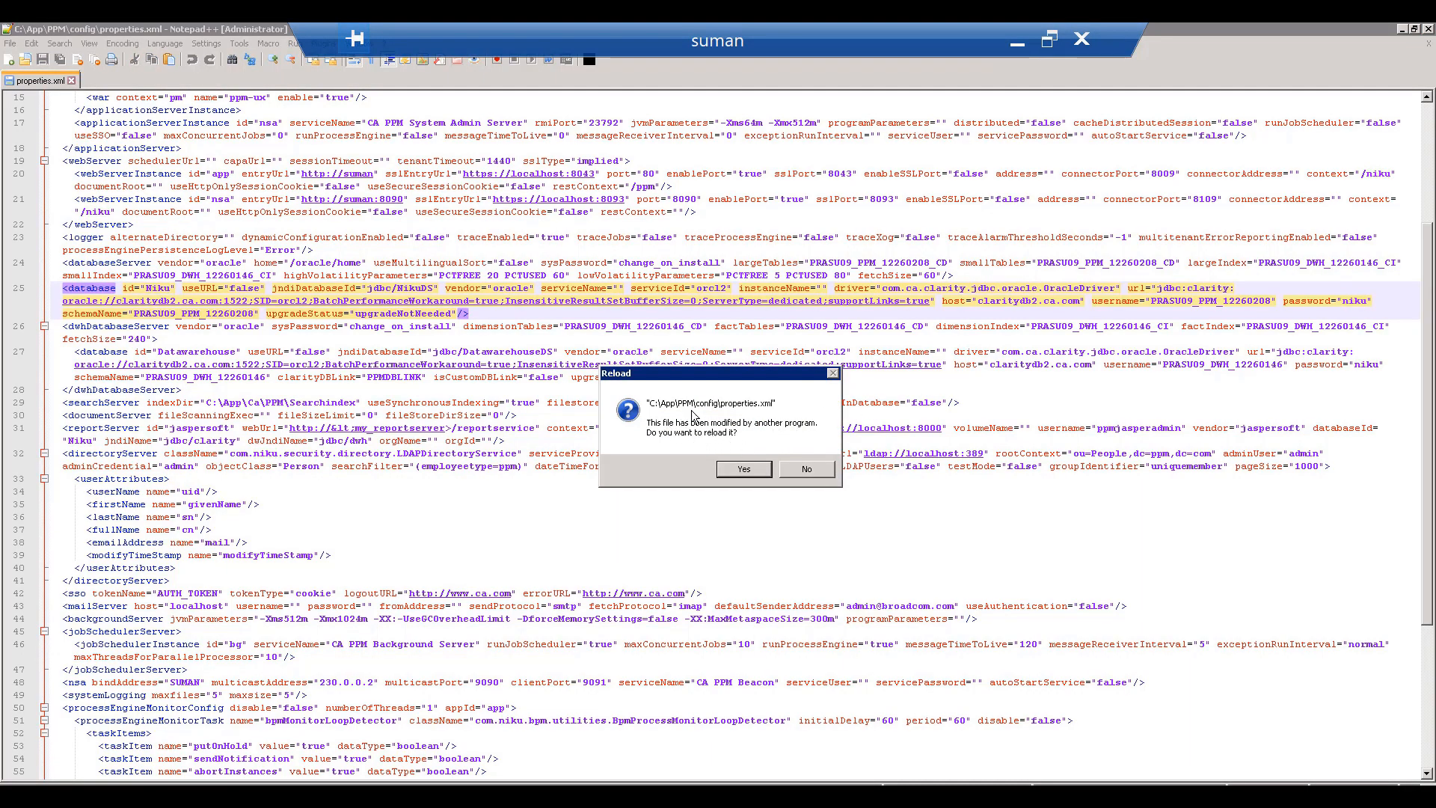
click(744, 471)
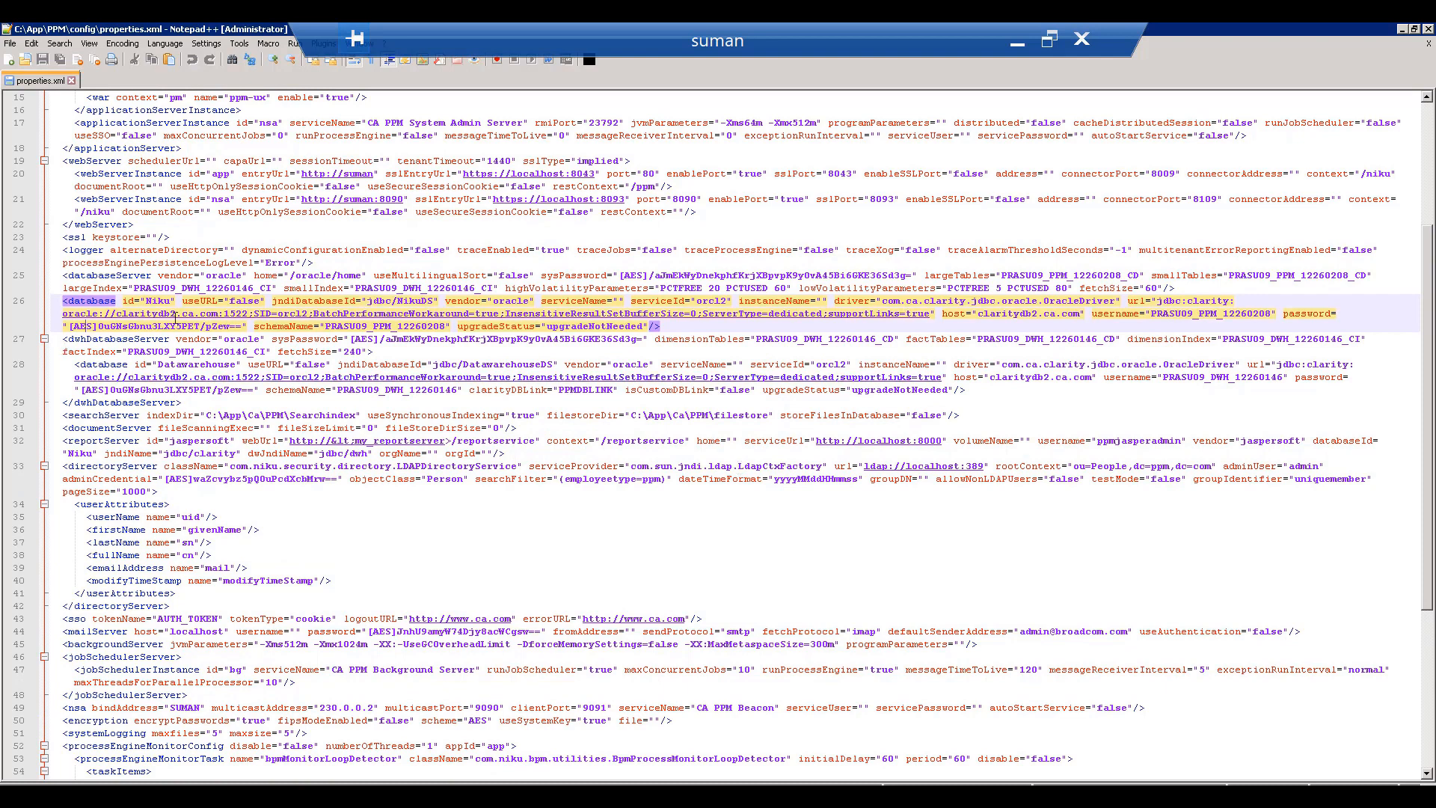
click(1017, 44)
scroll(619, 630, down, 3)
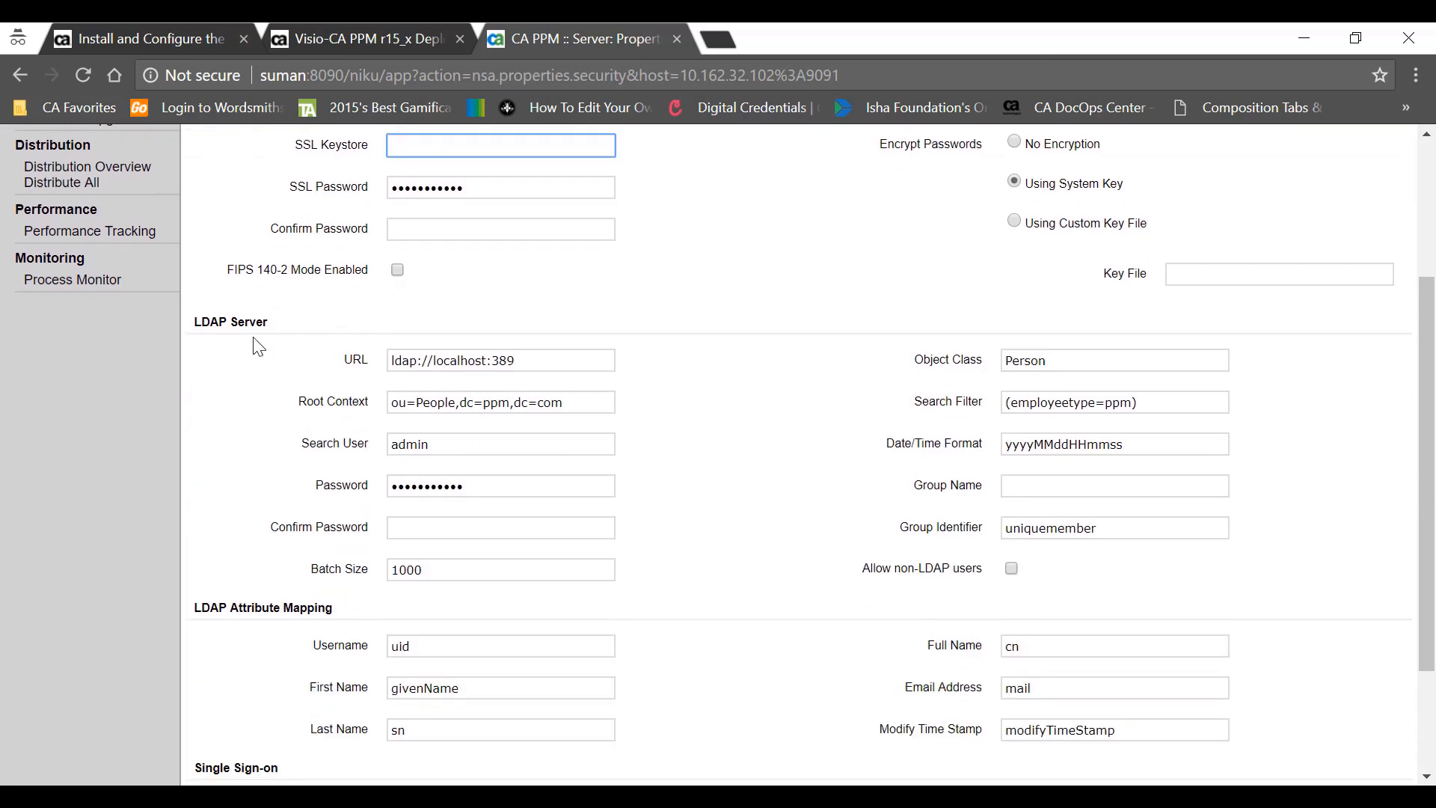
- Review the Single Sign-on token types and LDAP mapping, then search the CA PPM 15.5.1 docs for 'Single Sign on'
scroll(257, 342, down, 3)
drag(307, 479, 362, 569)
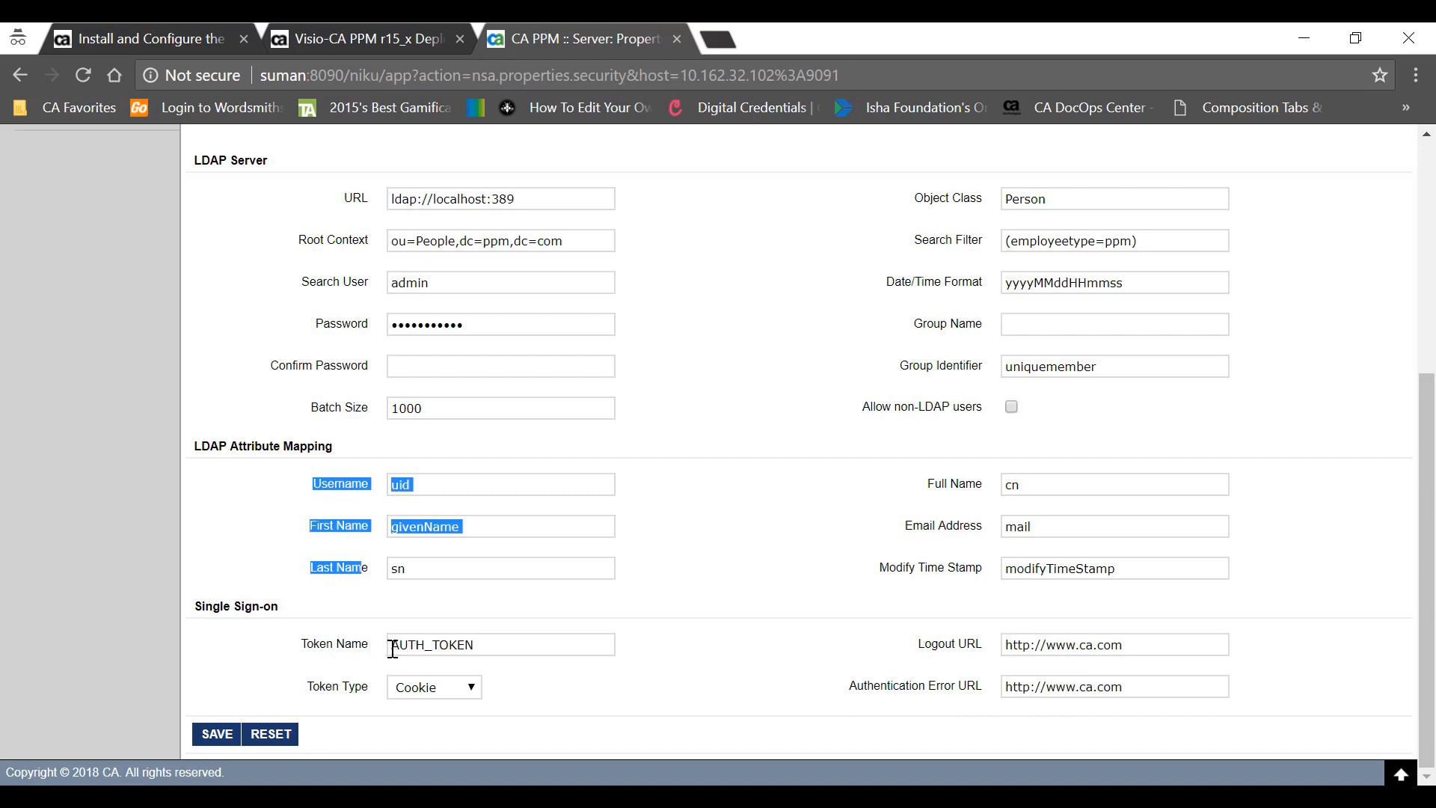
click(427, 701)
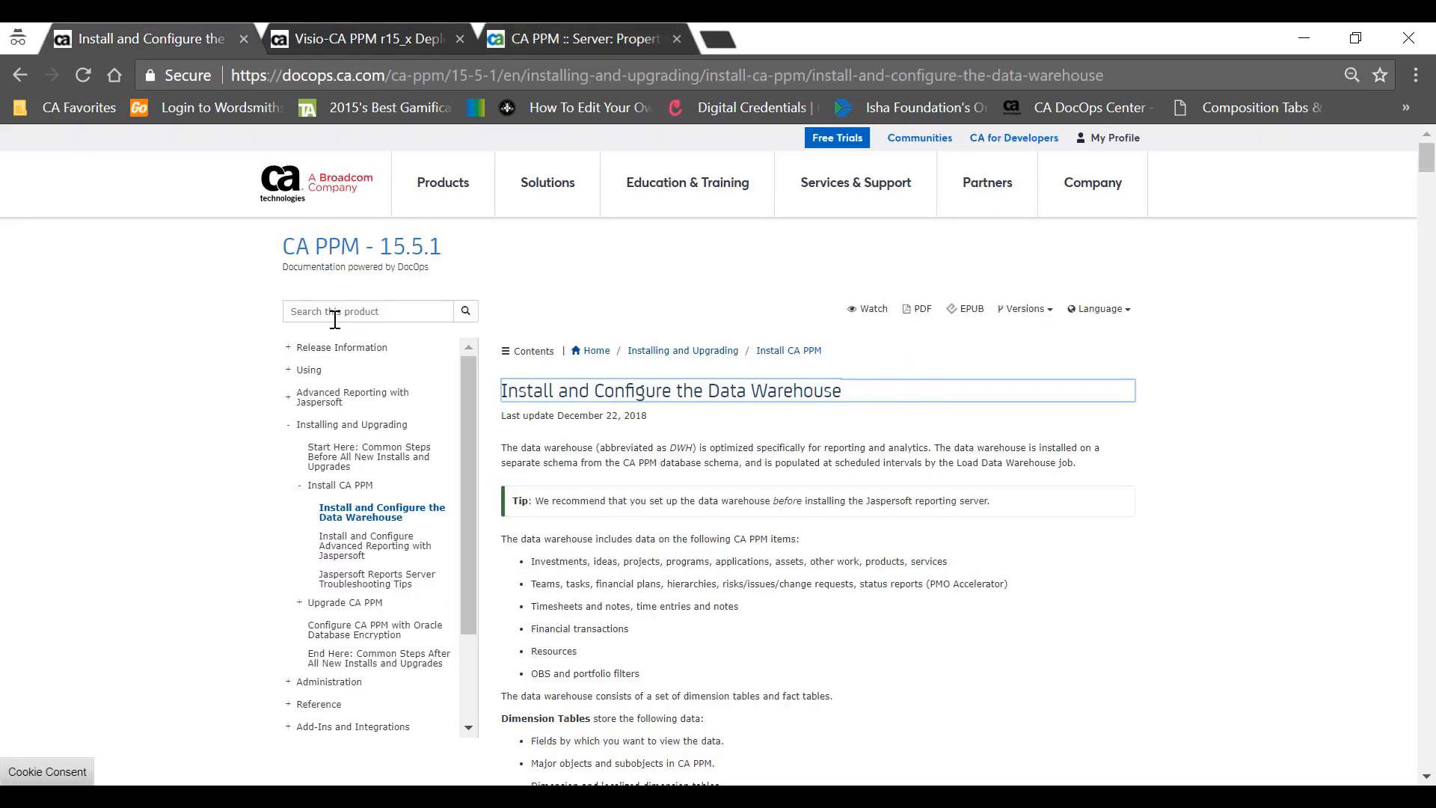
click(334, 319)
text(S)
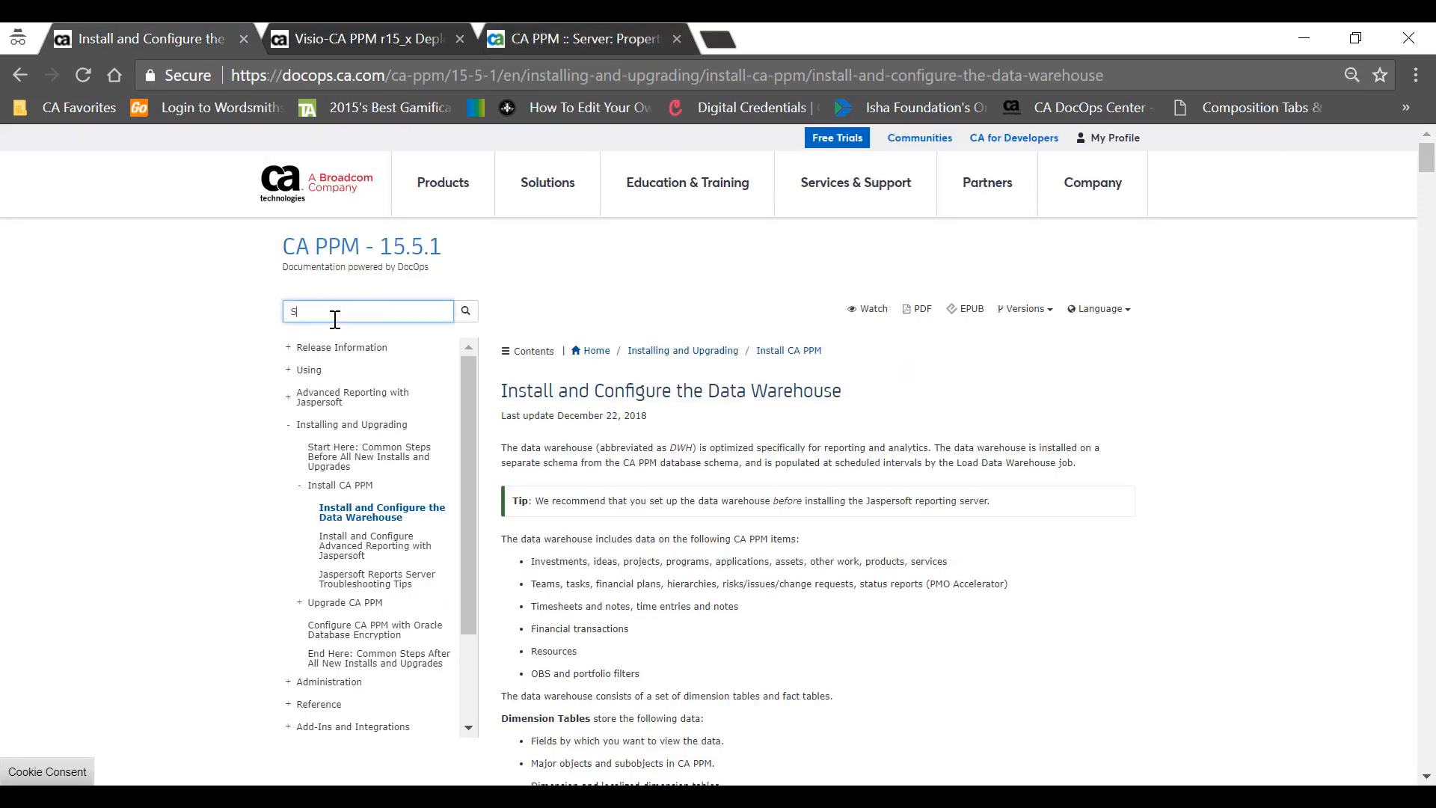
text(ingle Sign on)
- Read the 'Integrate CA PPM with CA Single Sign-On (SSO)' article, then return to the Security properties
key(Return)
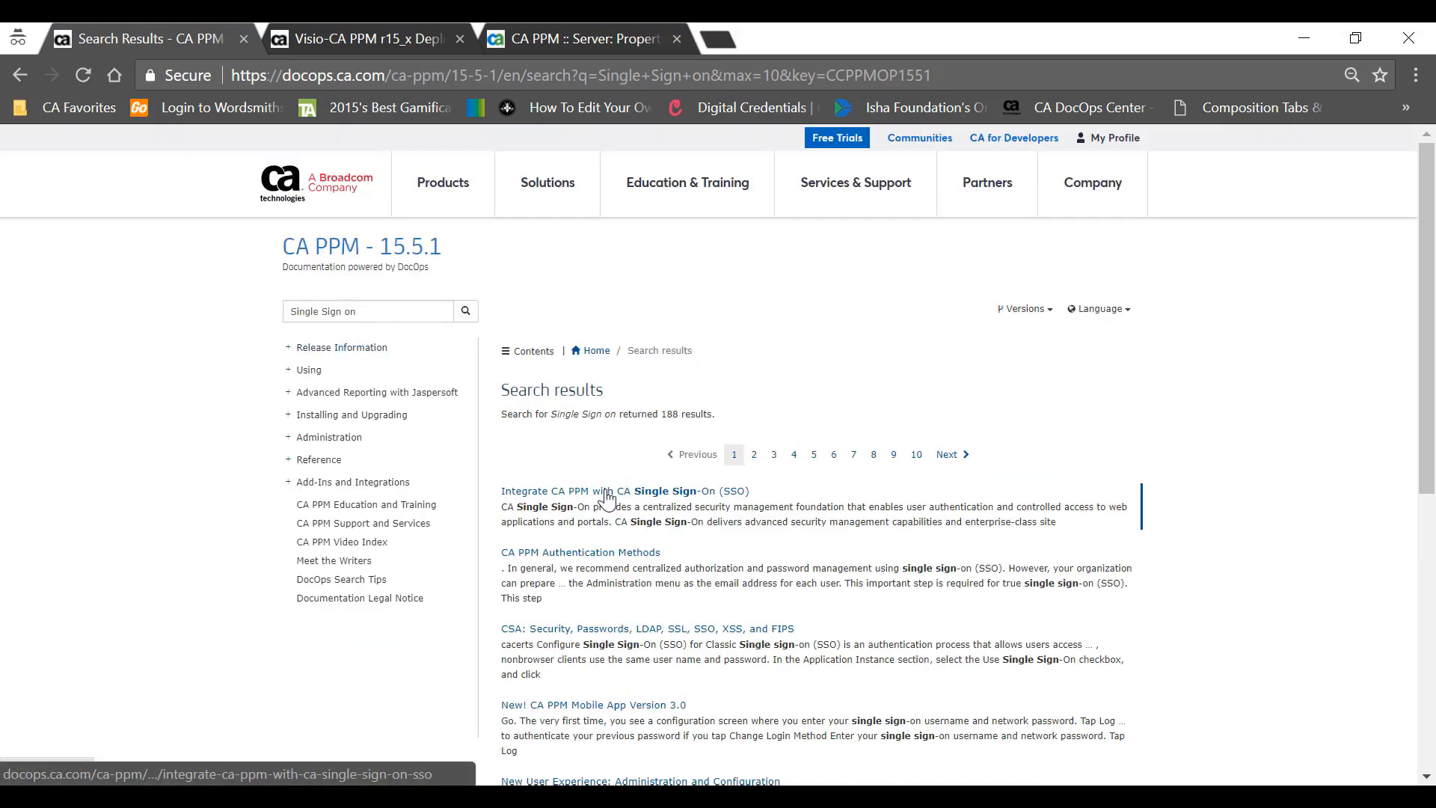
click(606, 494)
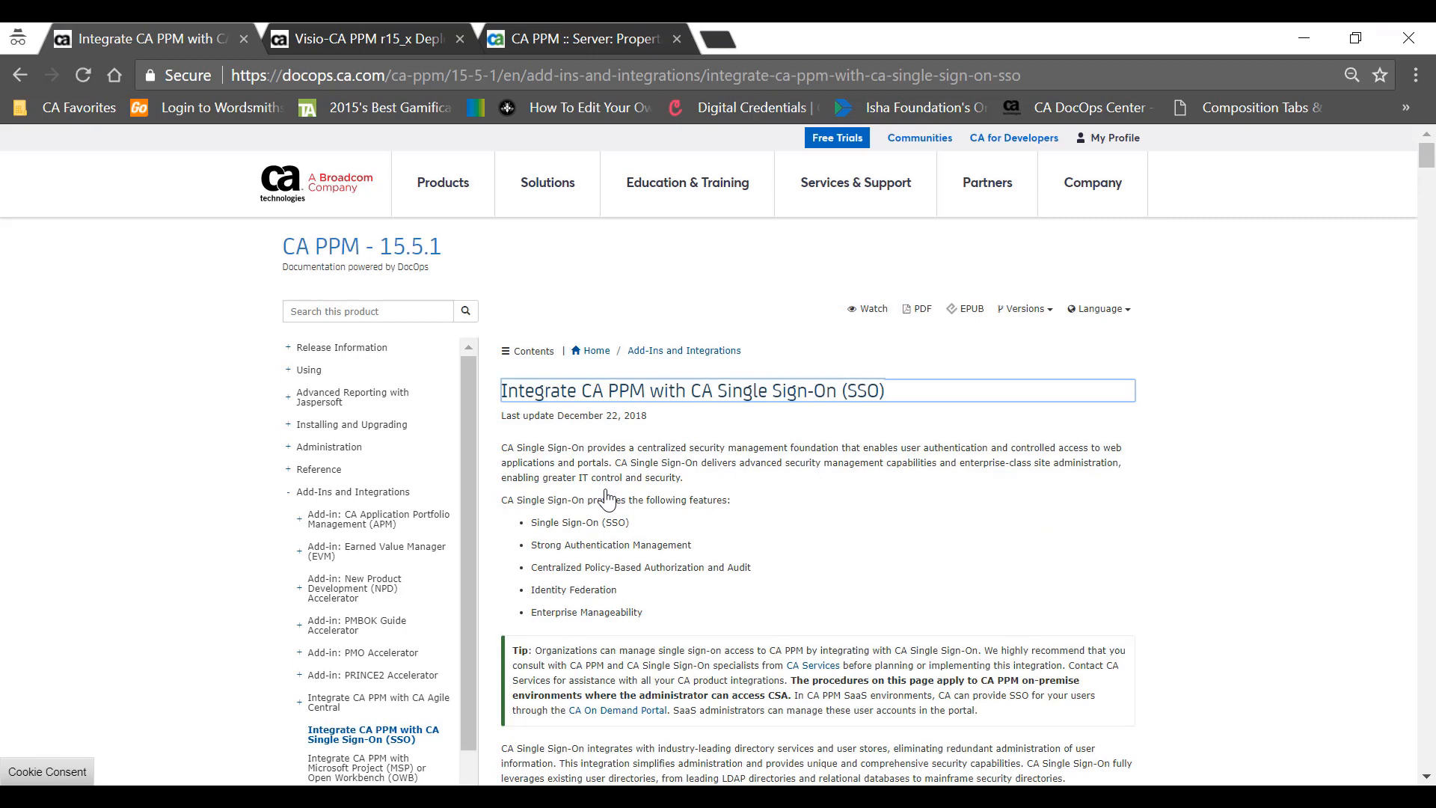
scroll(608, 499, down, 15)
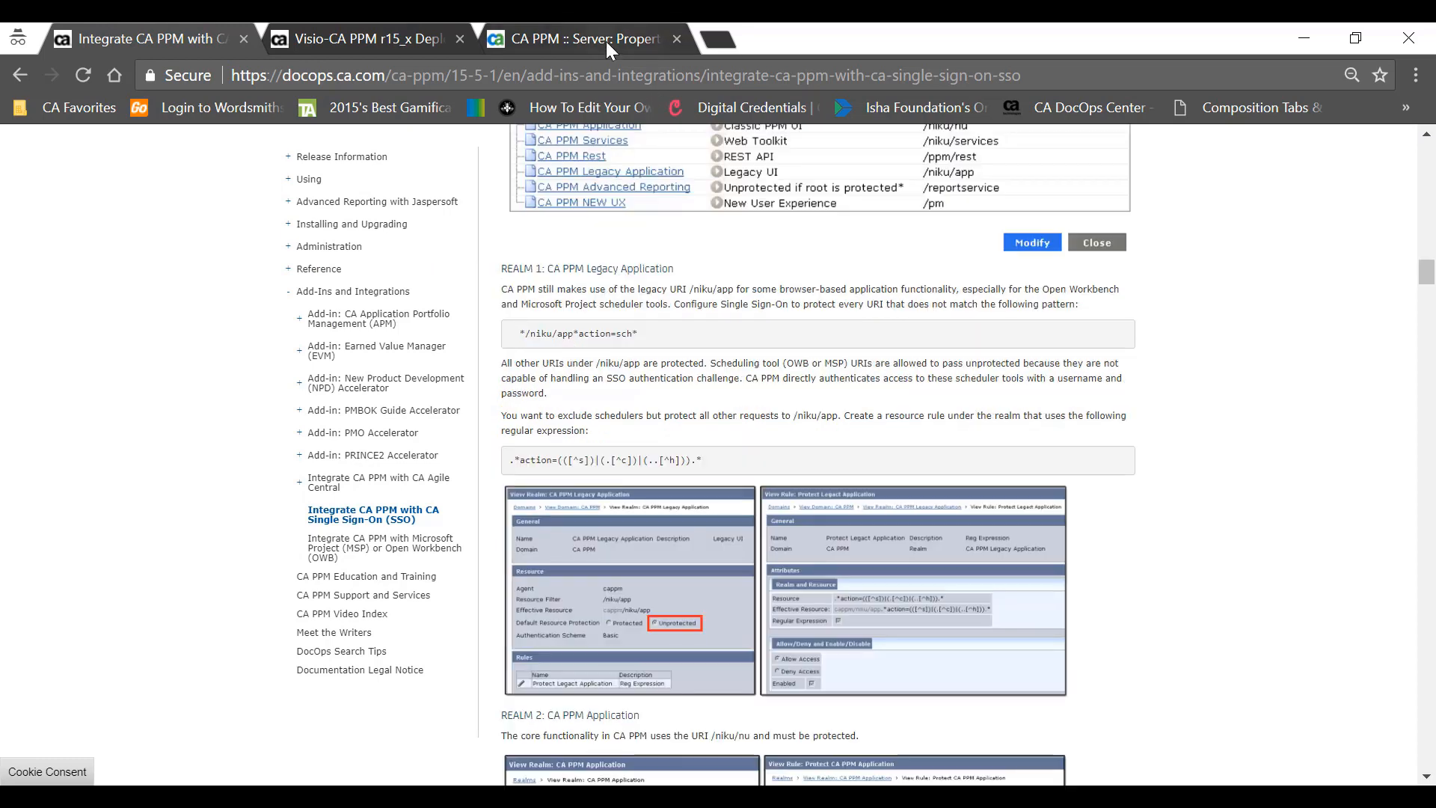
click(605, 42)
scroll(679, 623, up, 2)
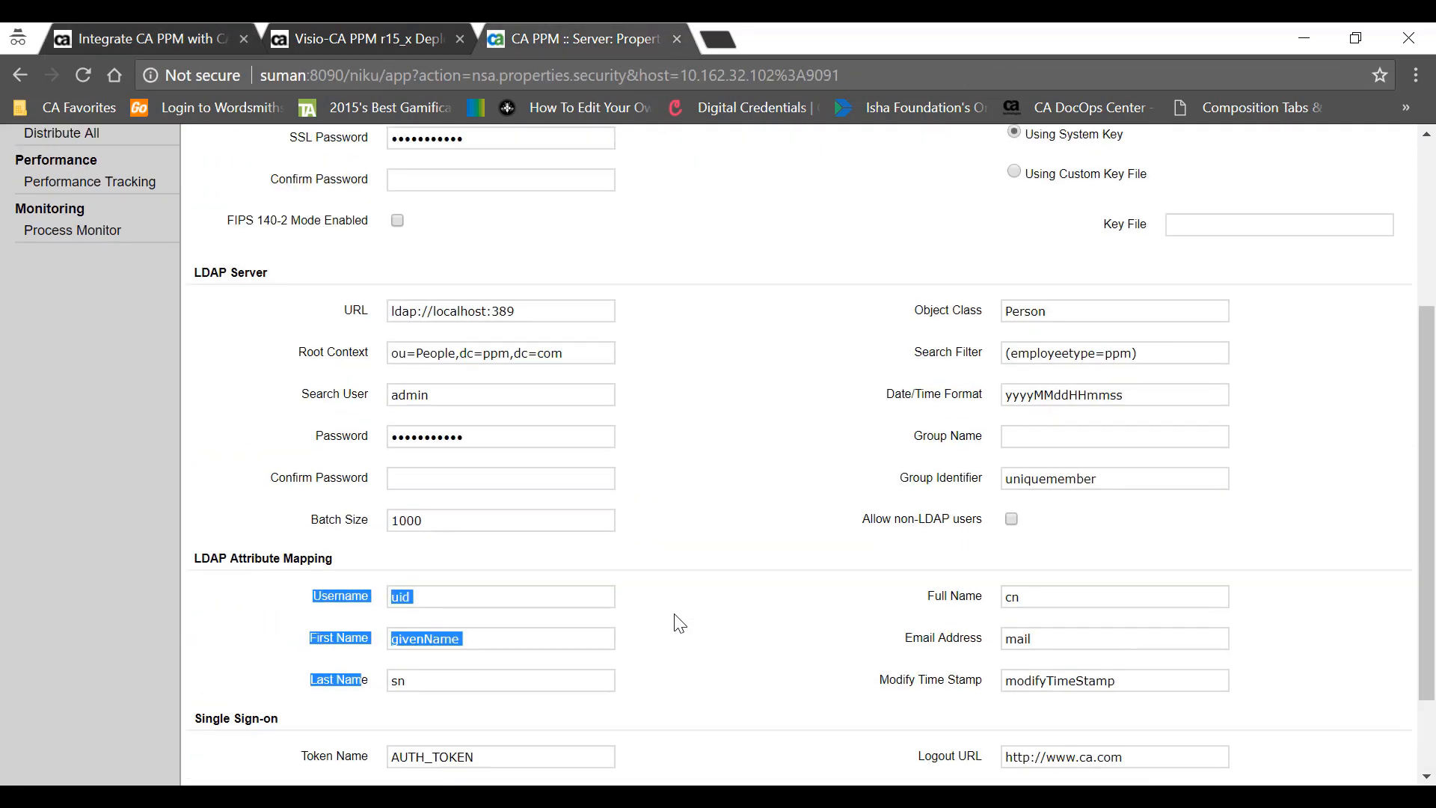
- Save the Single Sign-on settings with Cookie tokens, then review and save the Background server settings
scroll(679, 623, down, 2)
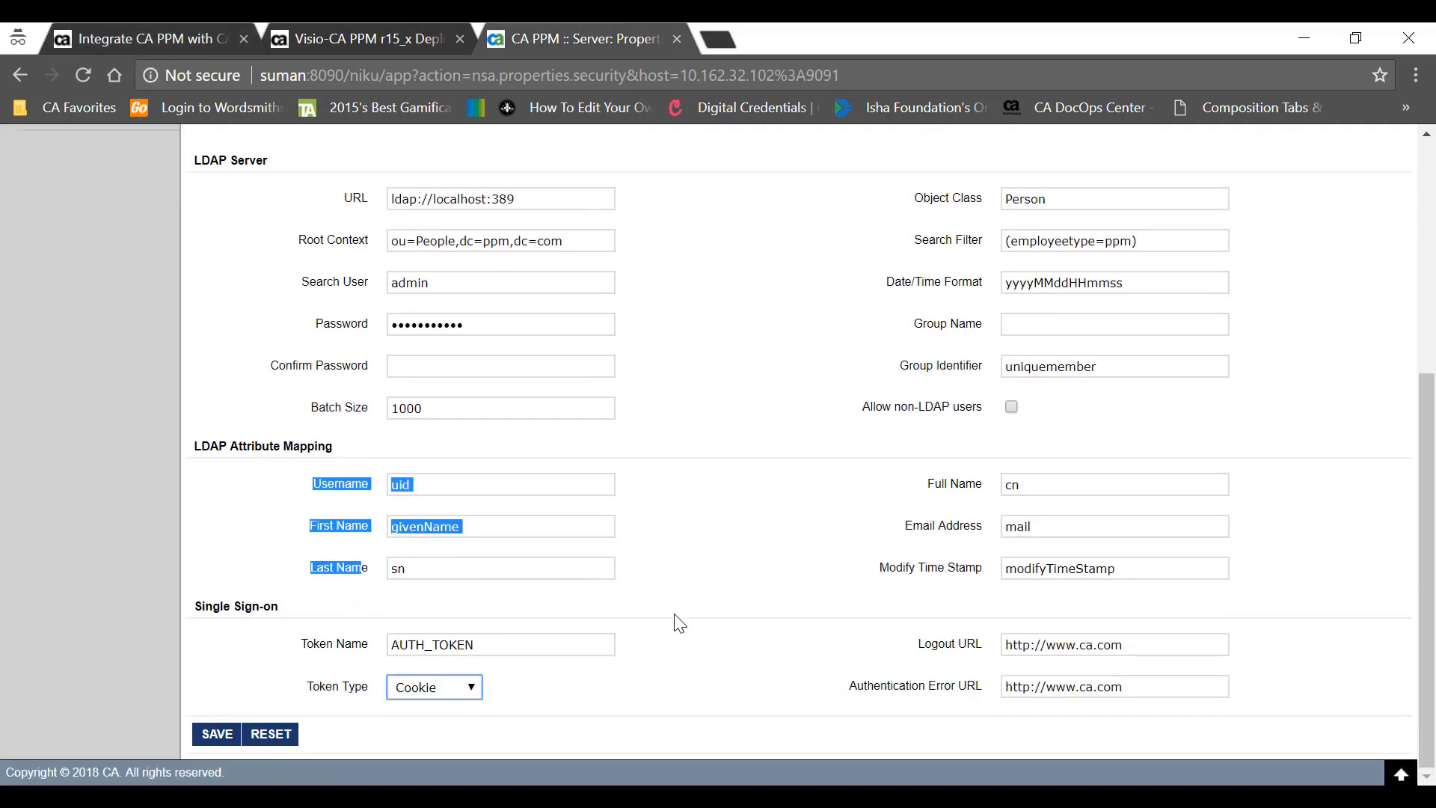
click(211, 736)
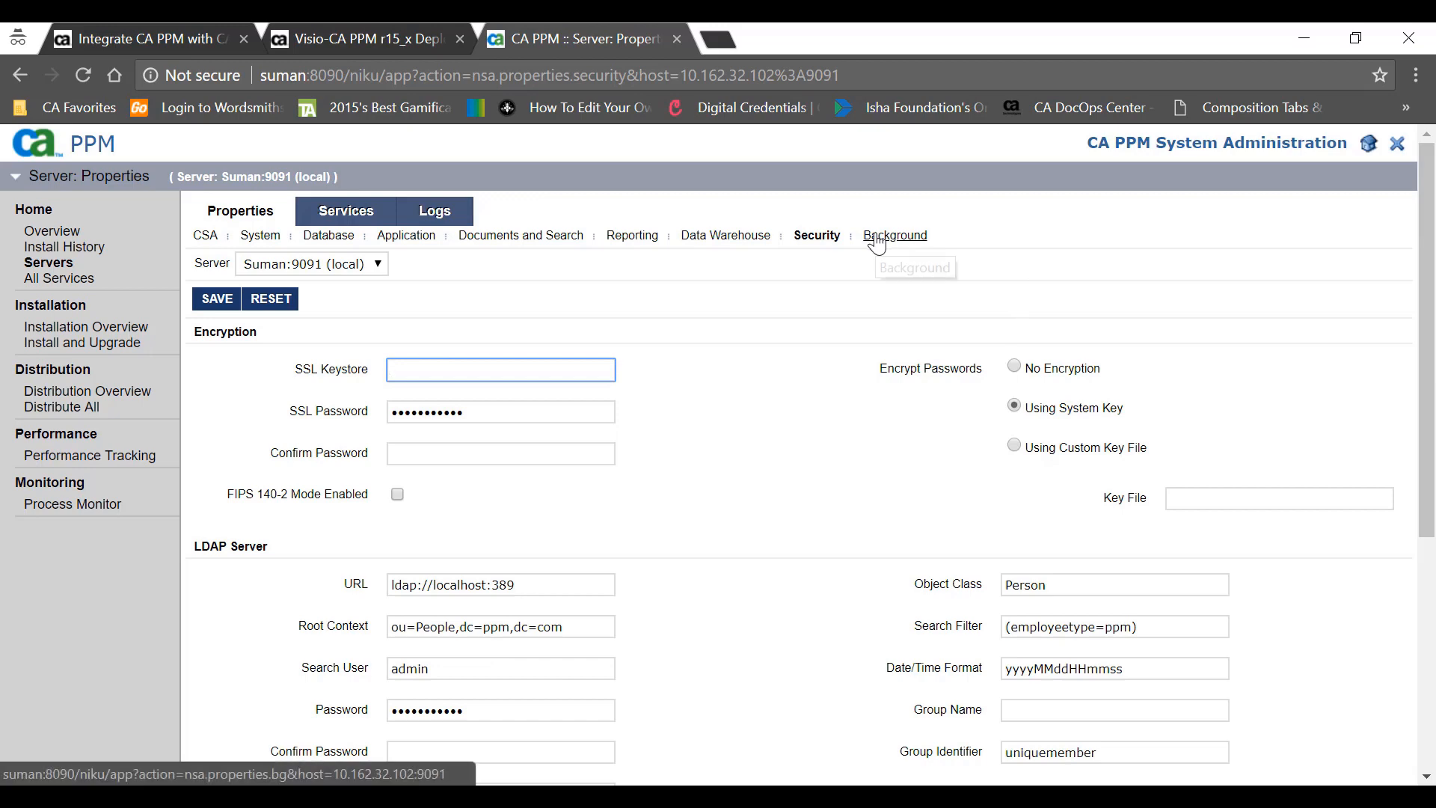
click(880, 236)
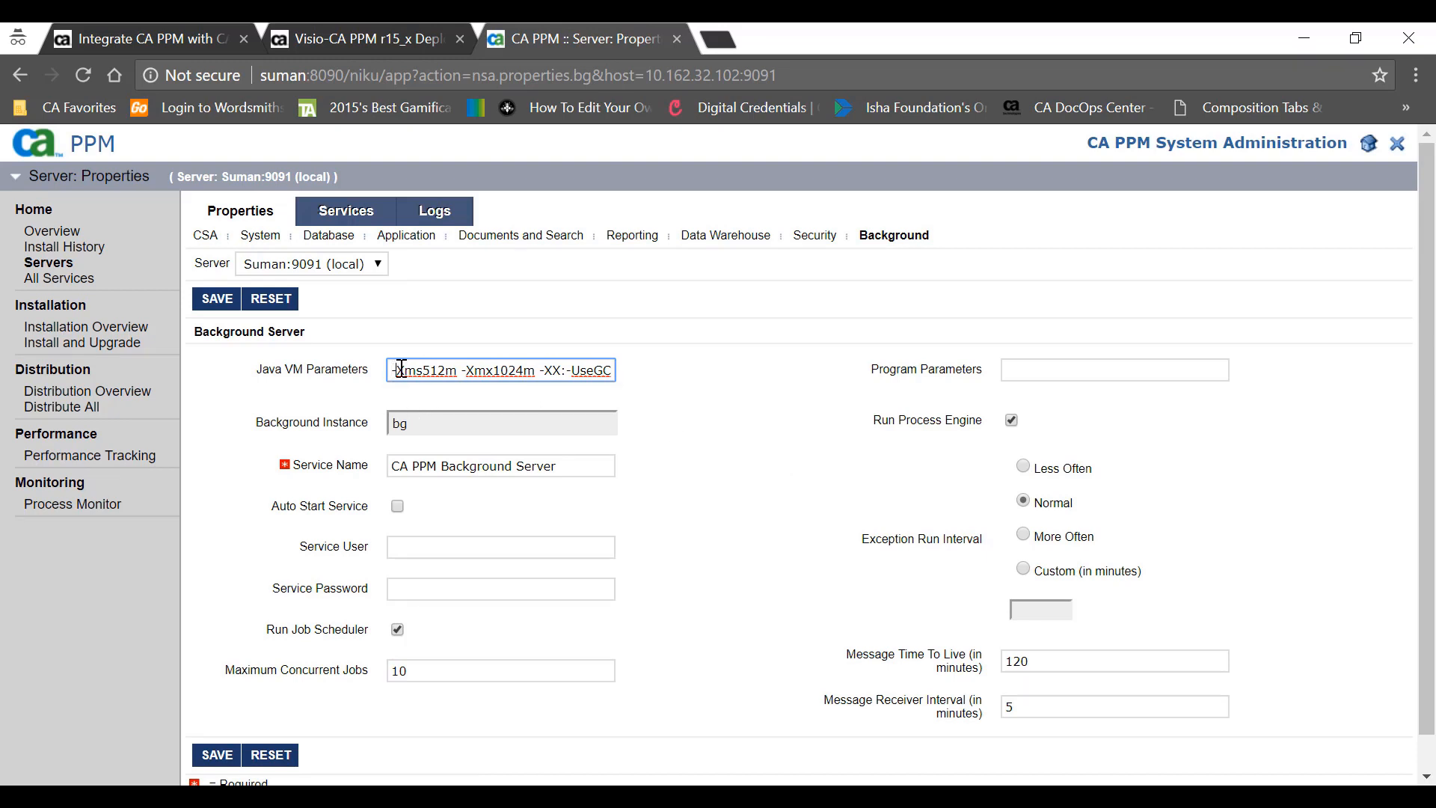
drag(396, 370, 405, 368)
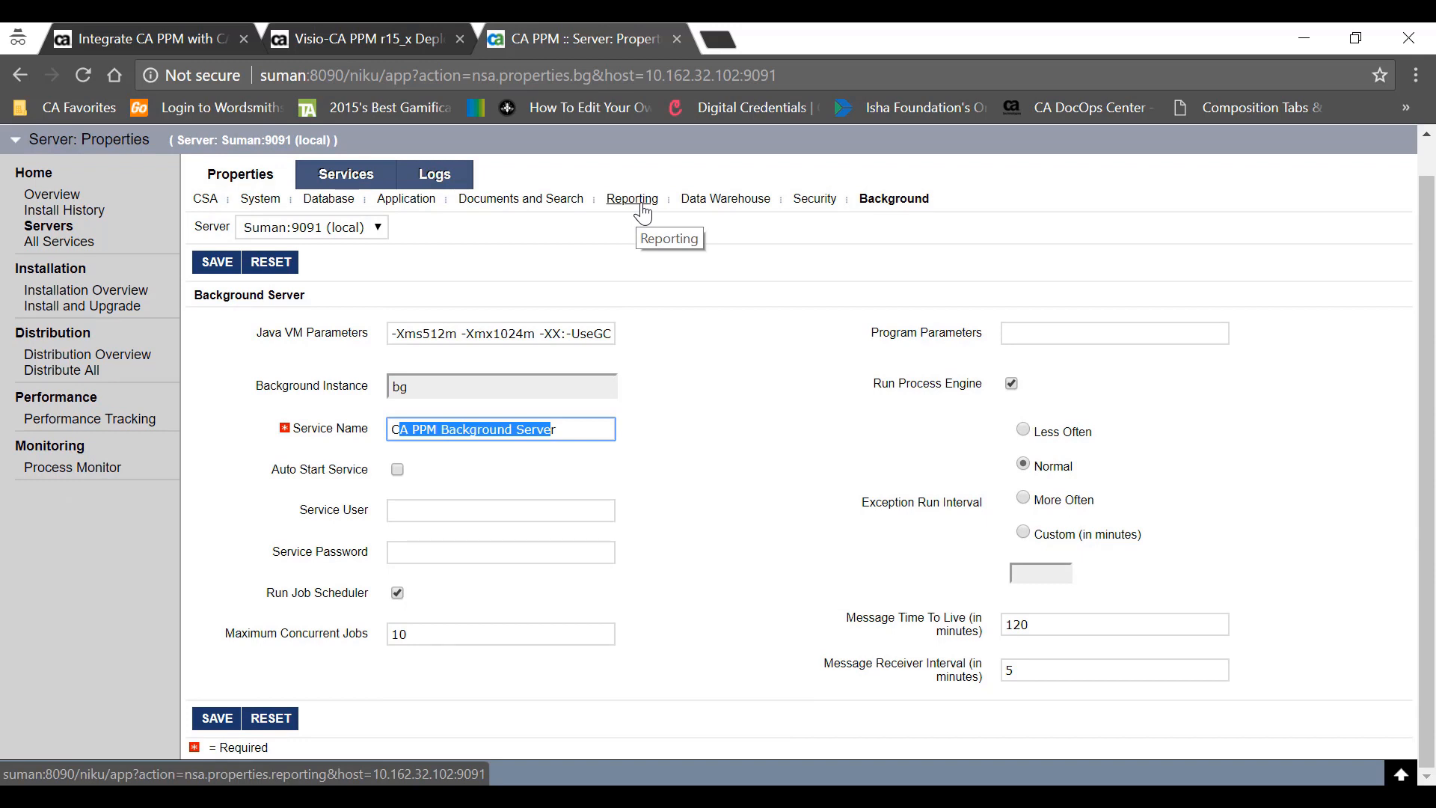
click(215, 719)
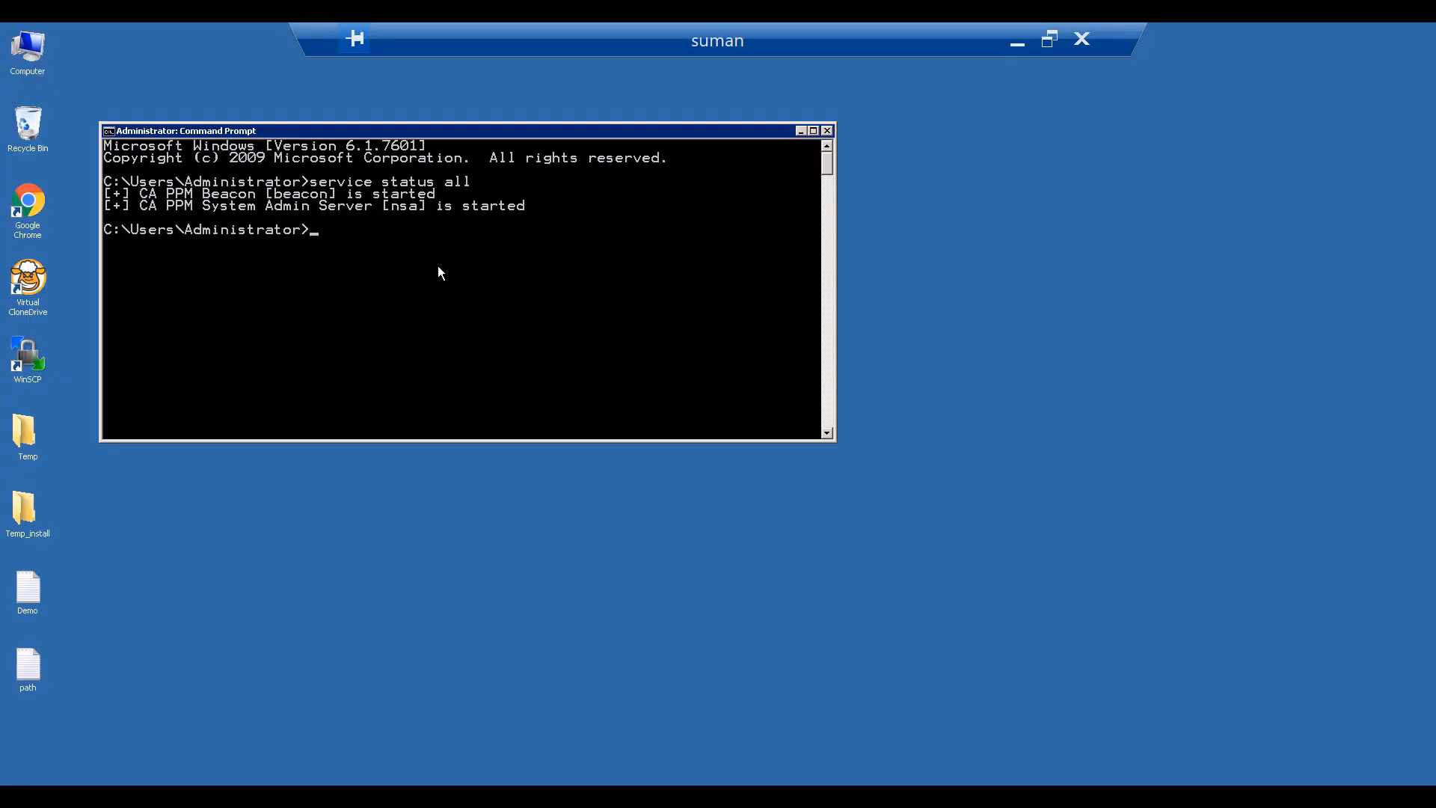
- Run 'service add deploy app bg' to add and deploy the bg service
text(admin)
key(BackSpace)
key(BackSpace)
key(BackSpace)
key(BackSpace)
key(BackSpace)
key(BackSpace)
text(service add deploy app nsa)
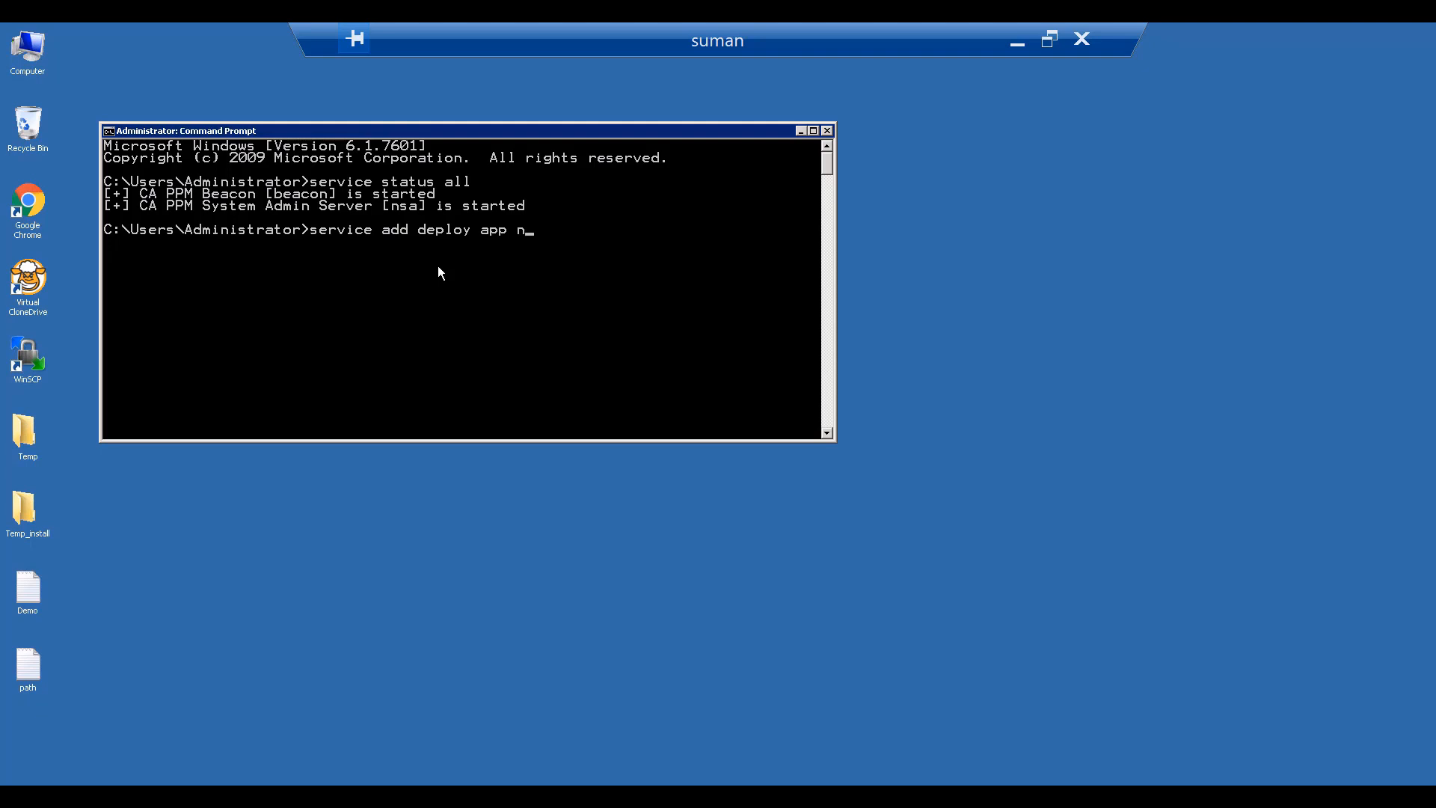
key(BackSpace)
key(BackSpace)
key(BackSpace)
text(bg)
key(Return)
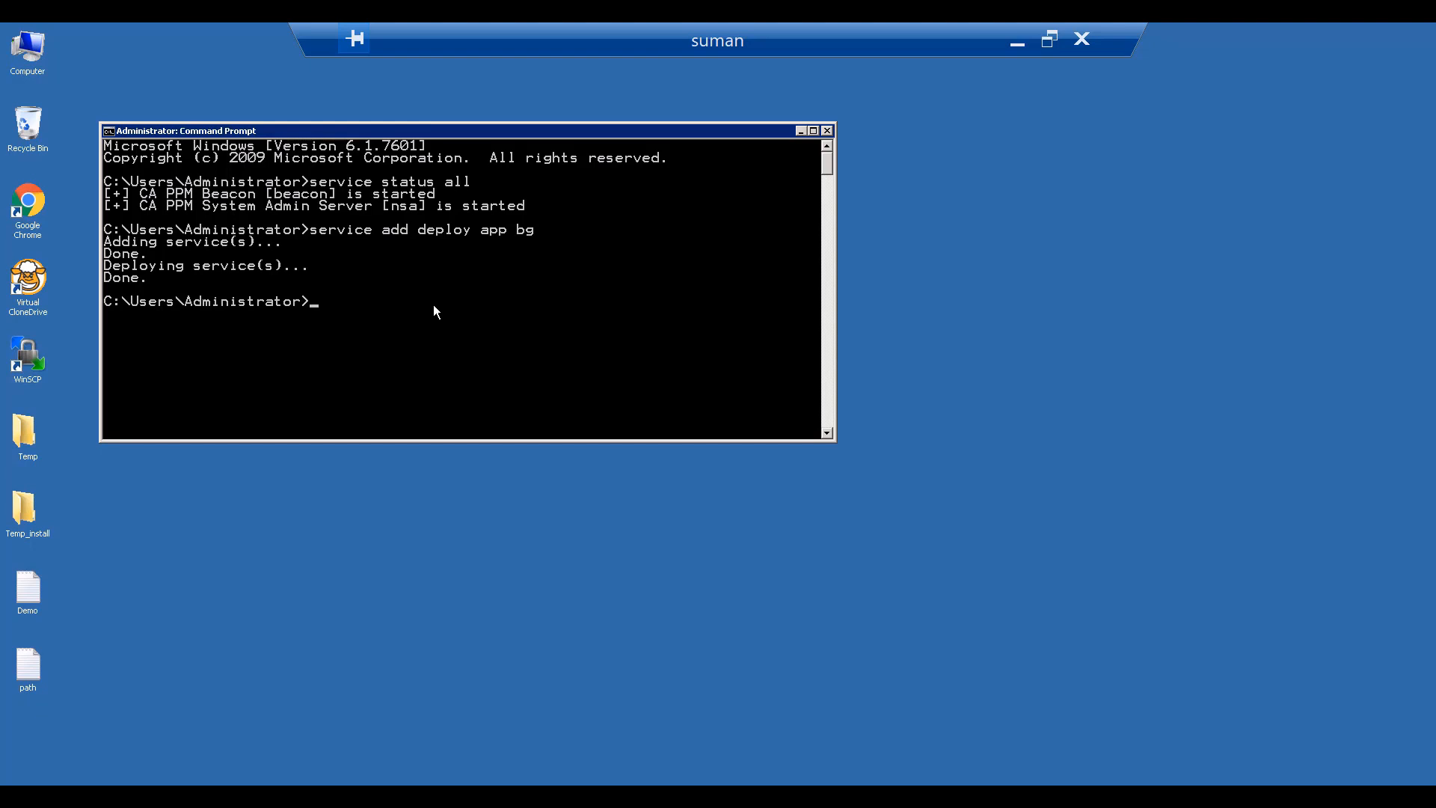
- Run 'service status all' and confirm the bg service is listed
text(service status all)
key(Return)
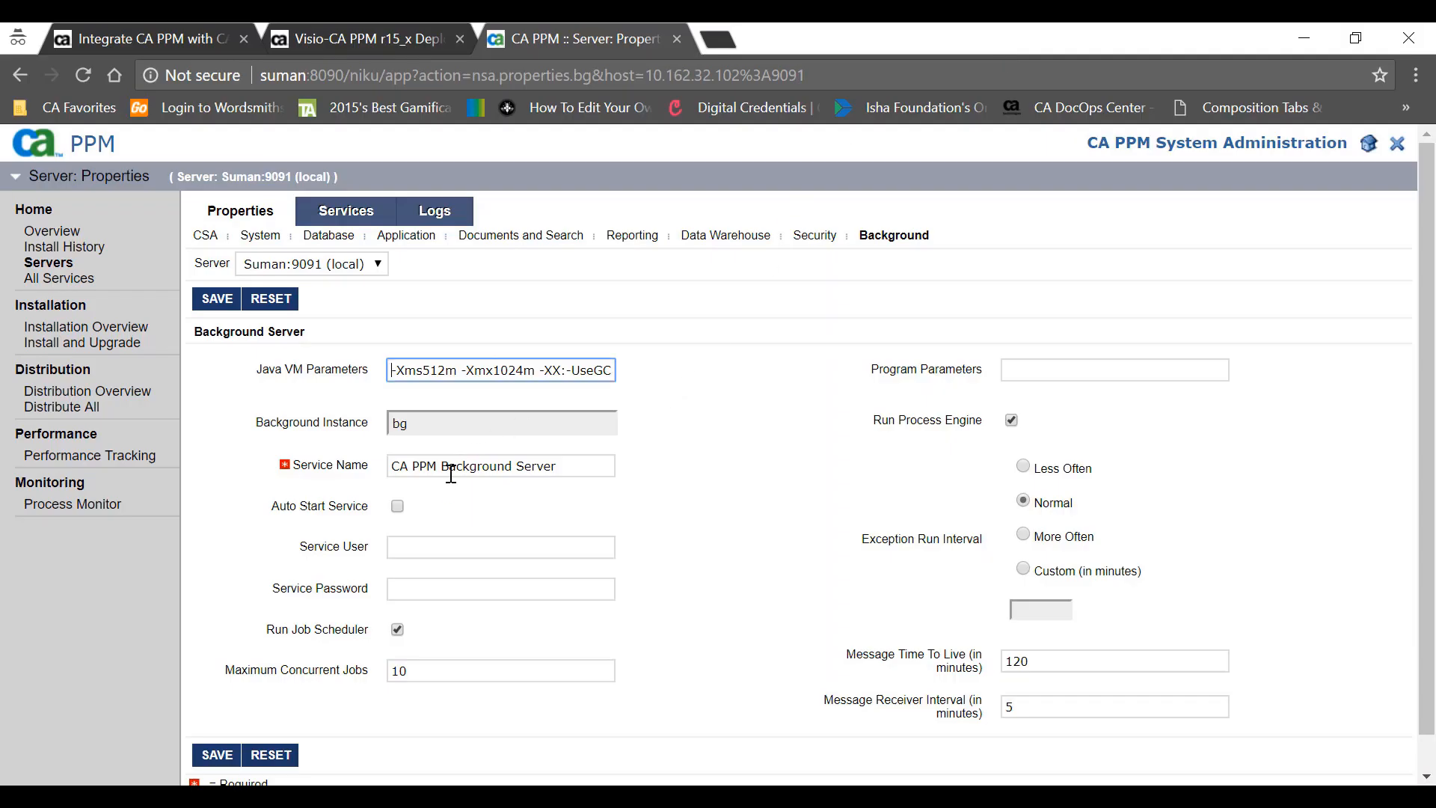
drag(432, 468, 557, 467)
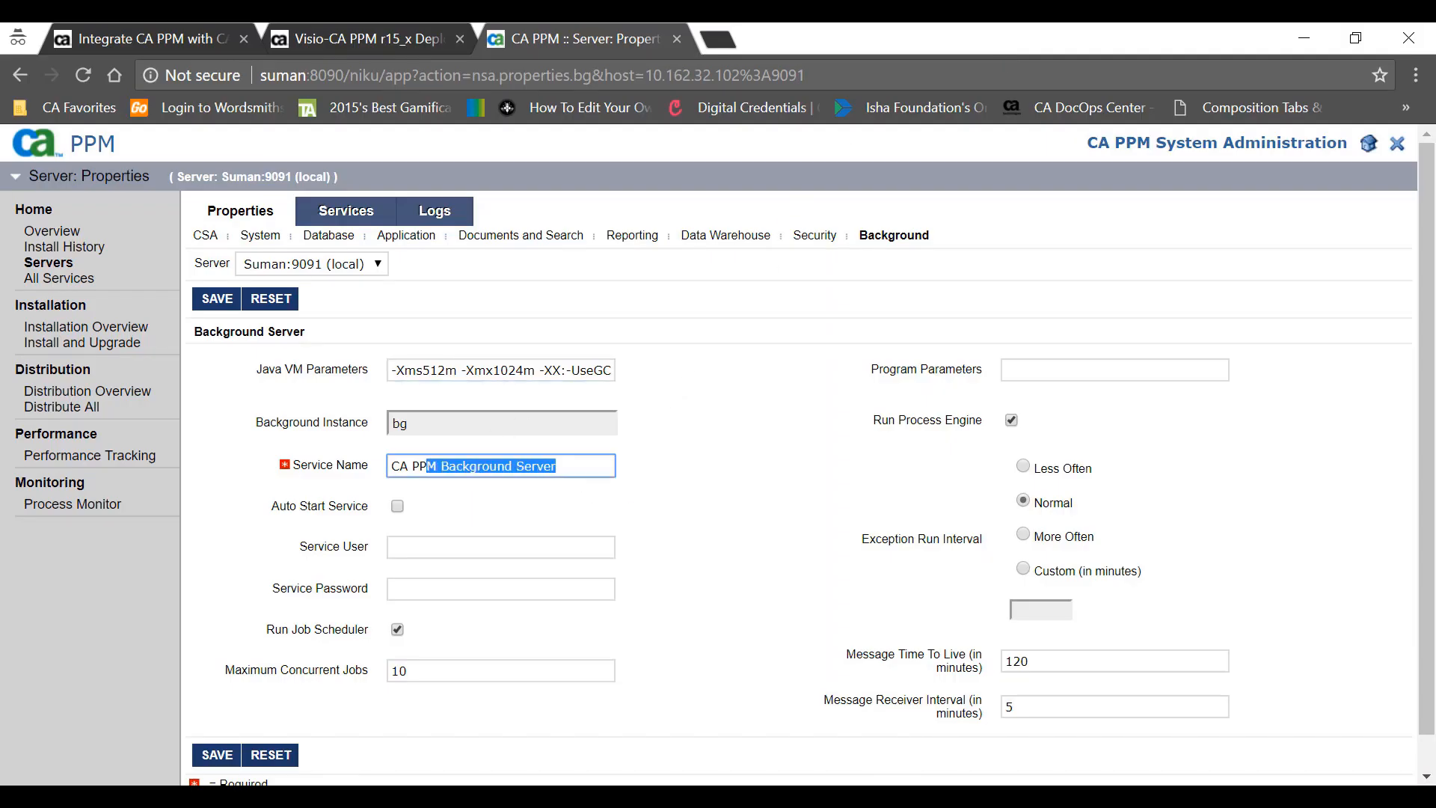
click(788, 796)
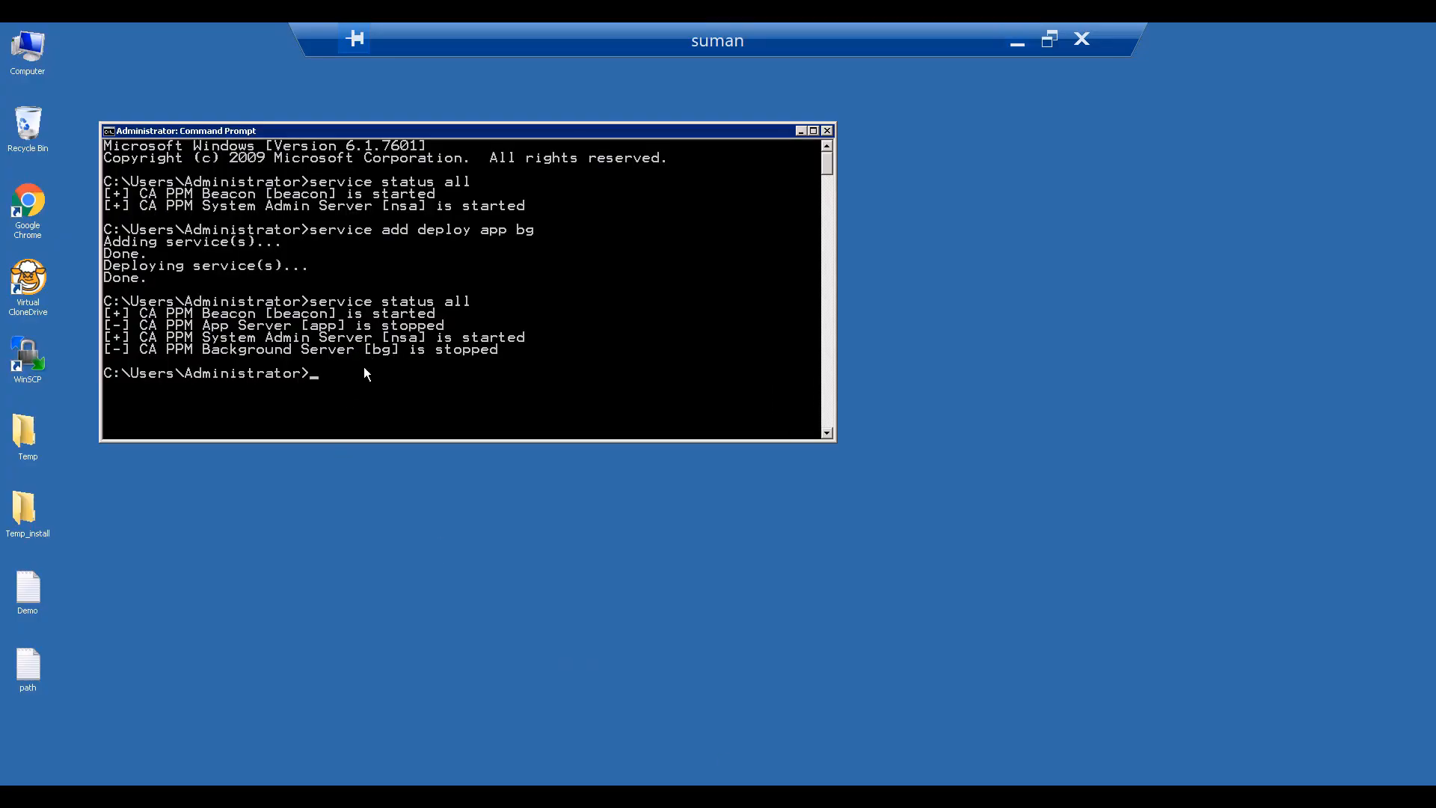
- Stop and start all CA PPM services, then run 'admin warmup'
text(service stop all)
key(Return)
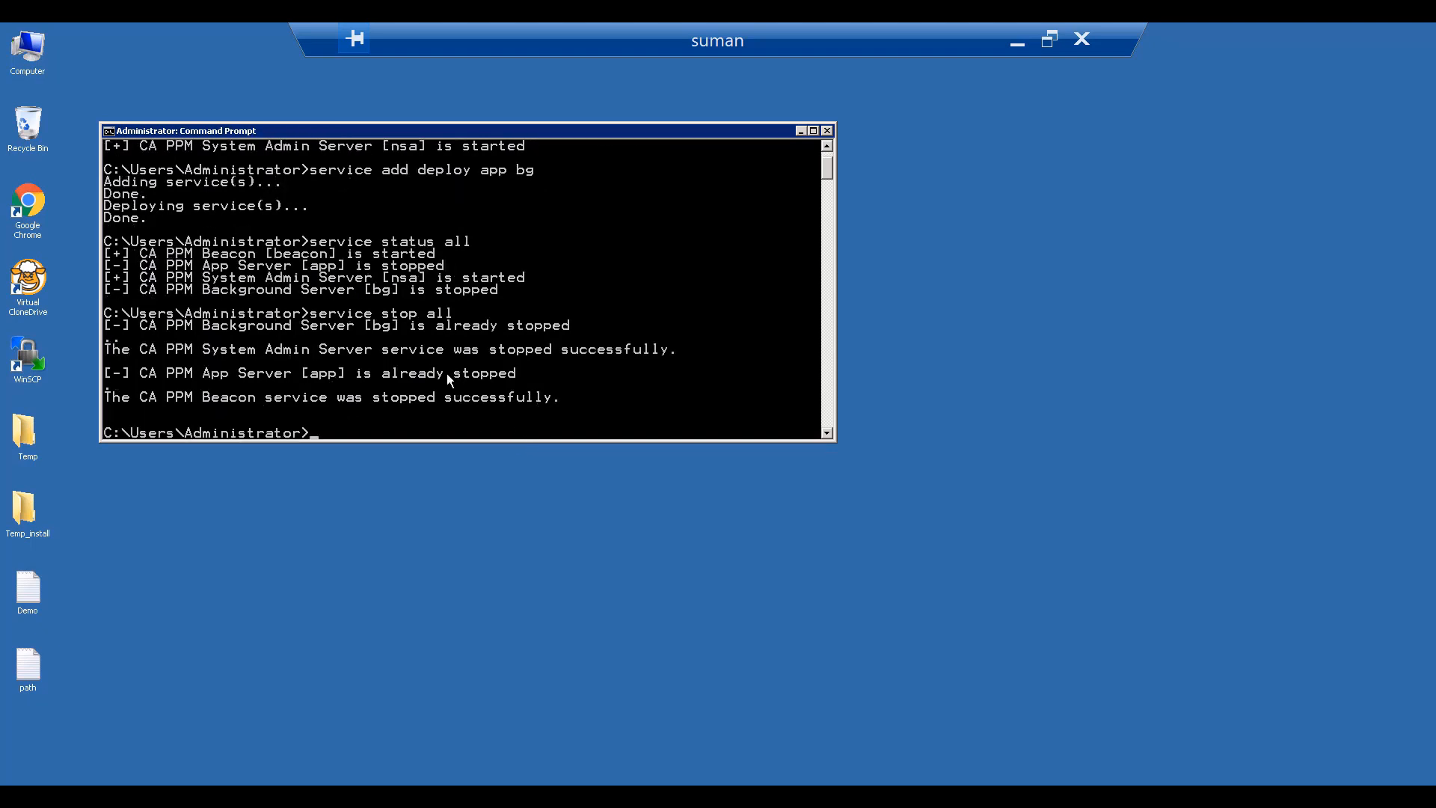
text(service start all)
key(Return)
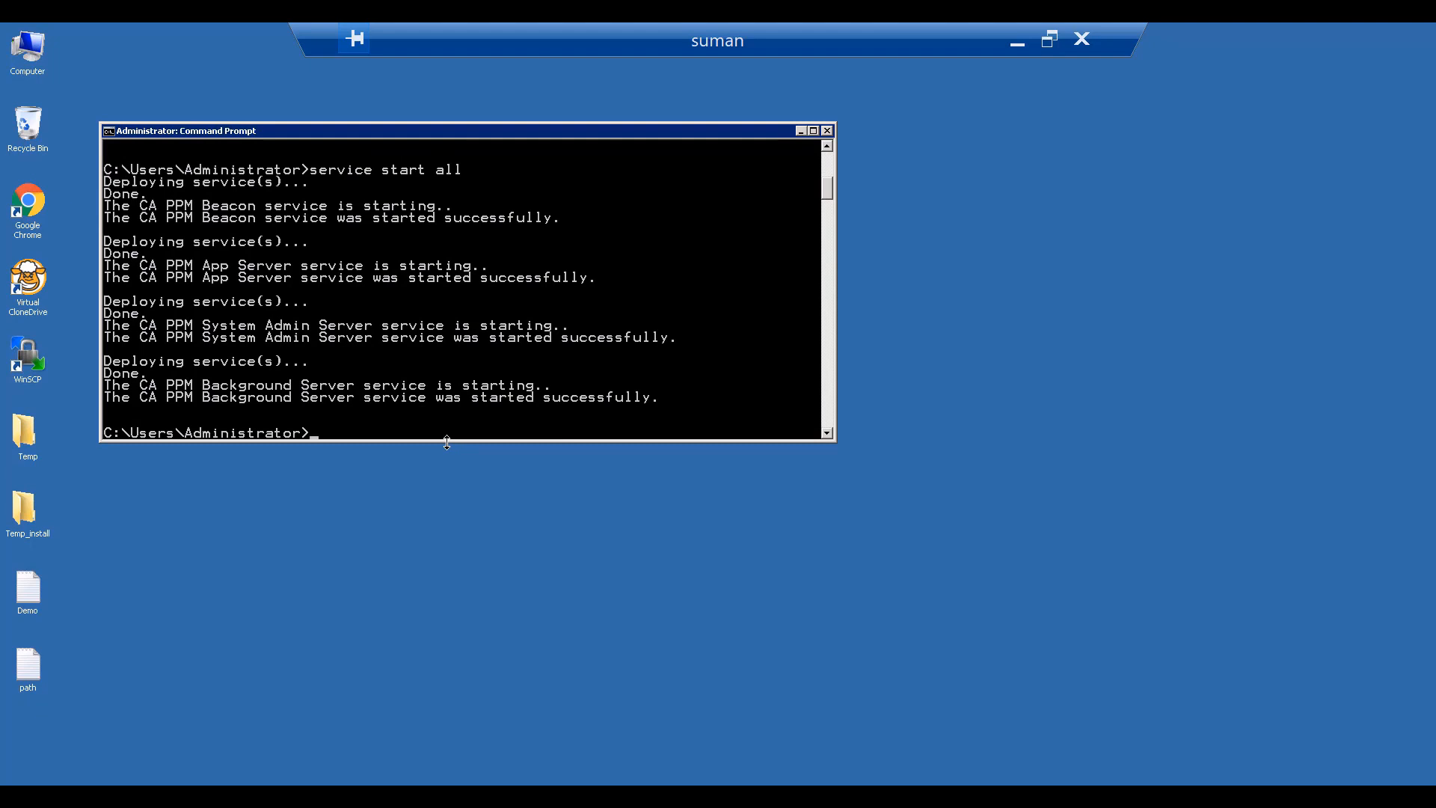
text(admin warmup)
key(Return)
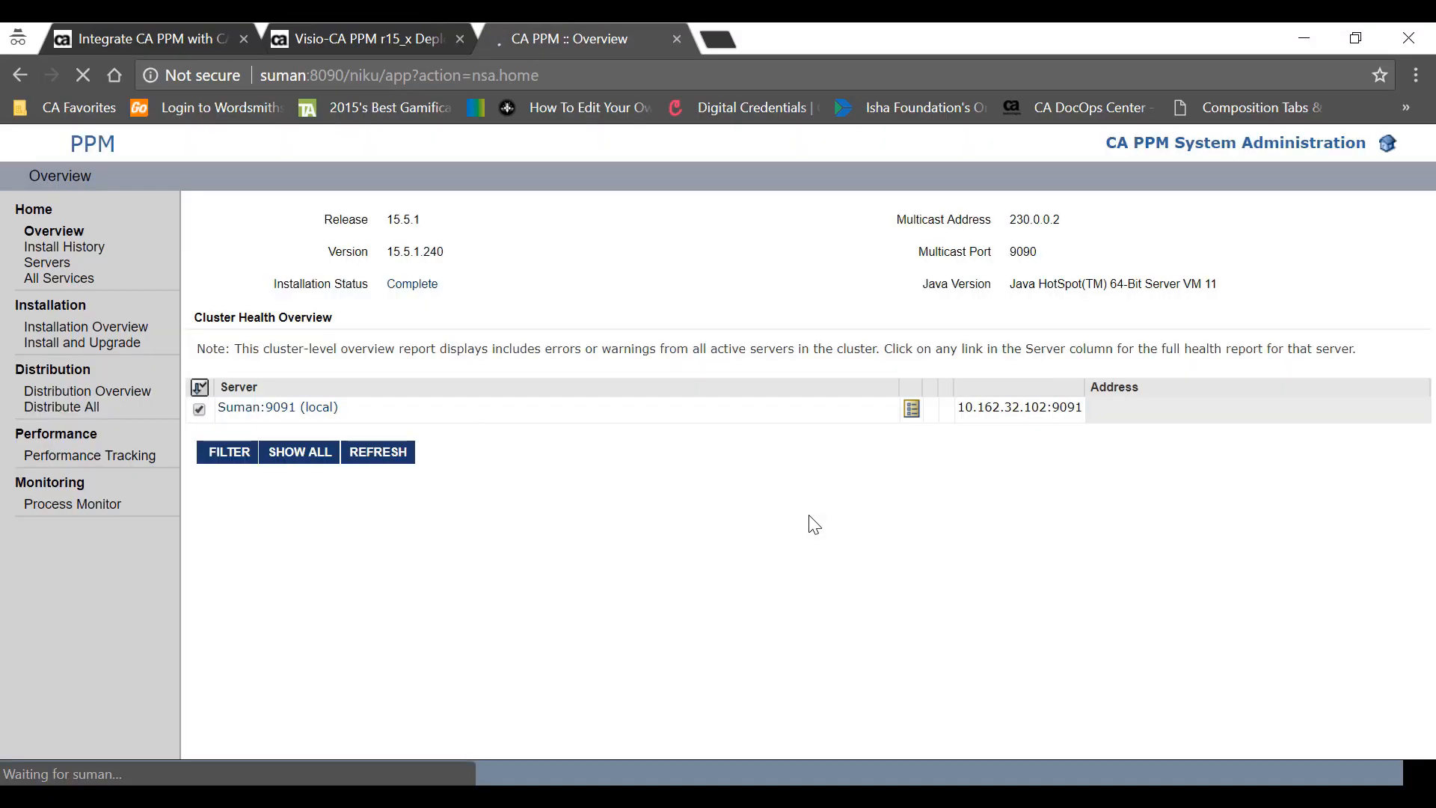
- Go to Servers via Install History, select Suman:9091 and add it to the hosts file
click(91, 251)
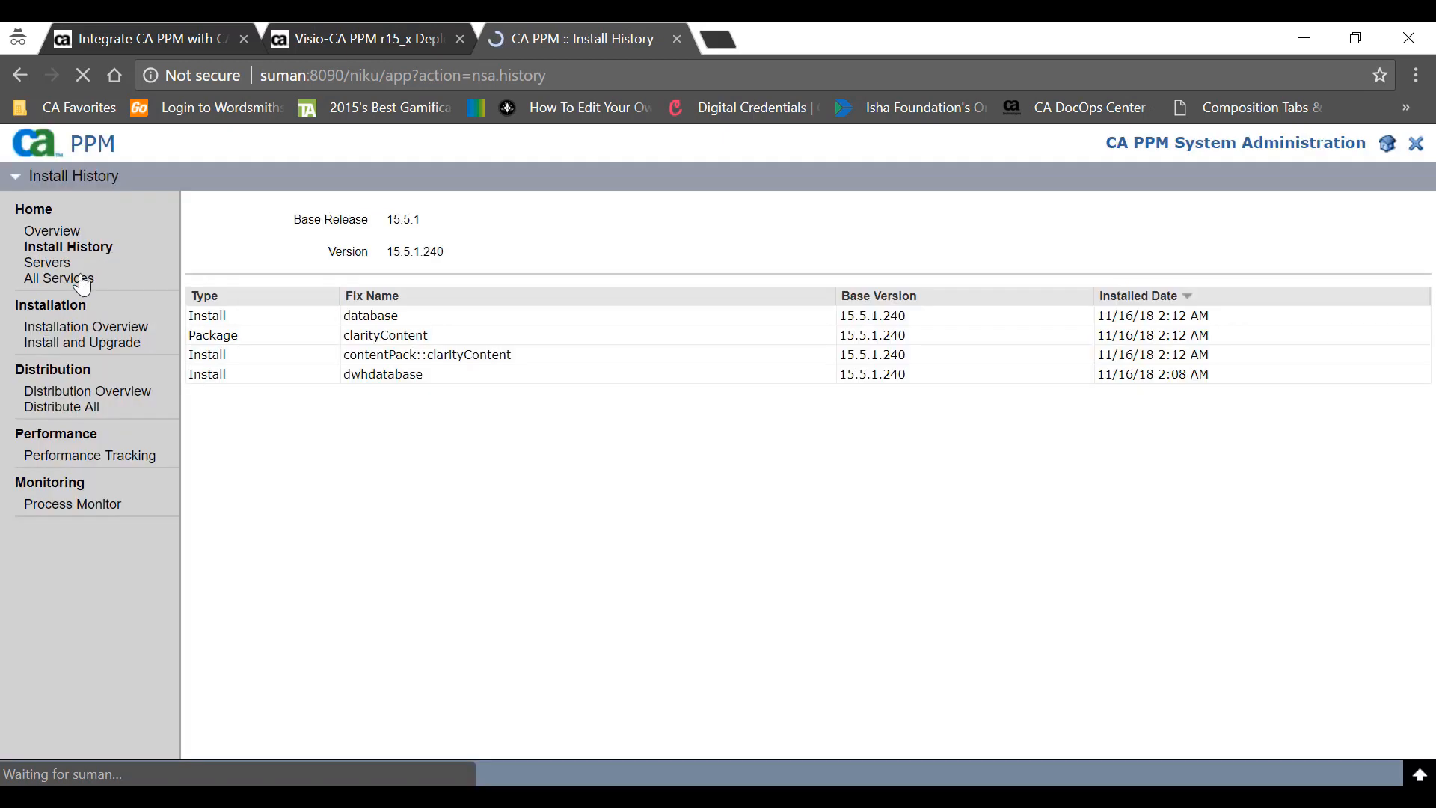
click(62, 264)
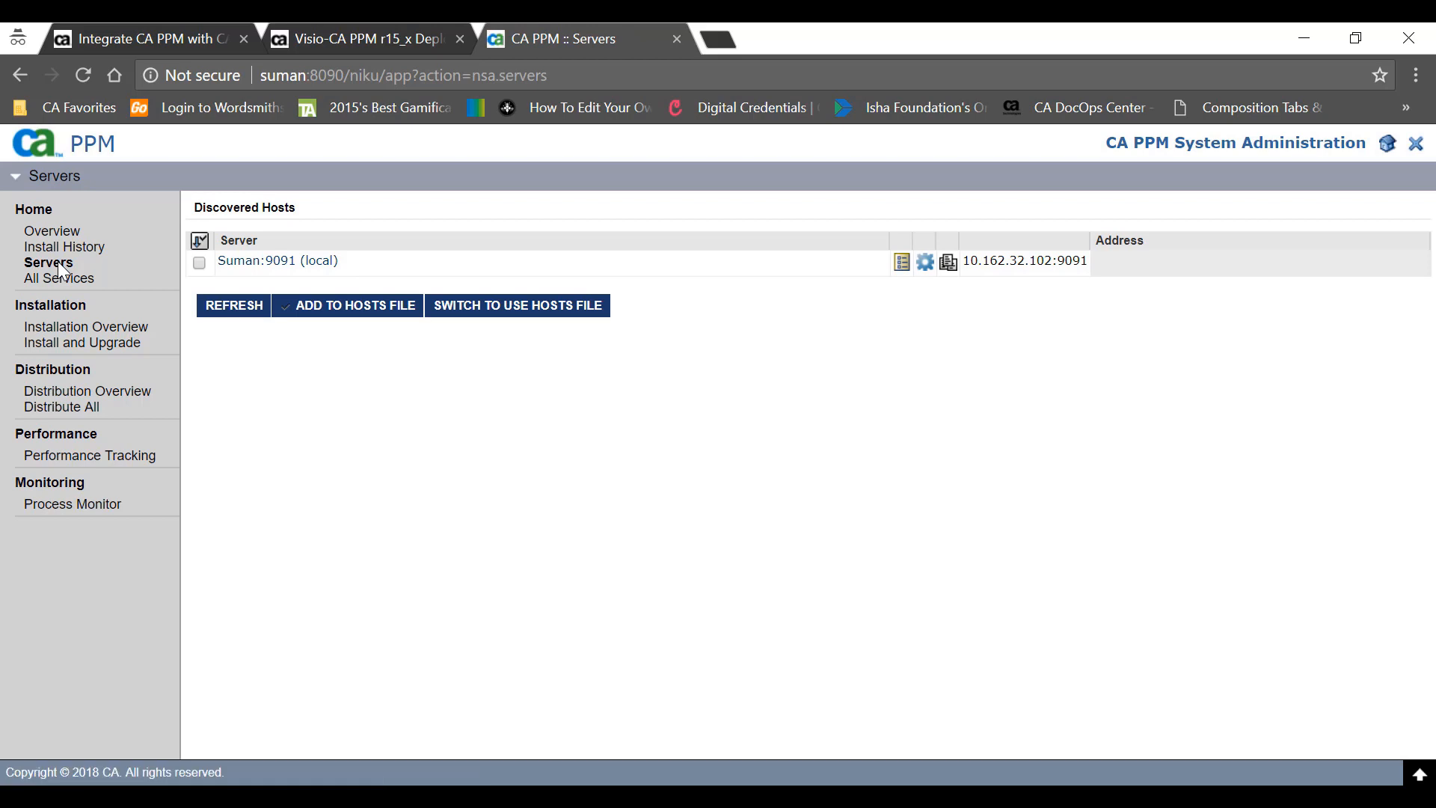
click(199, 261)
click(334, 307)
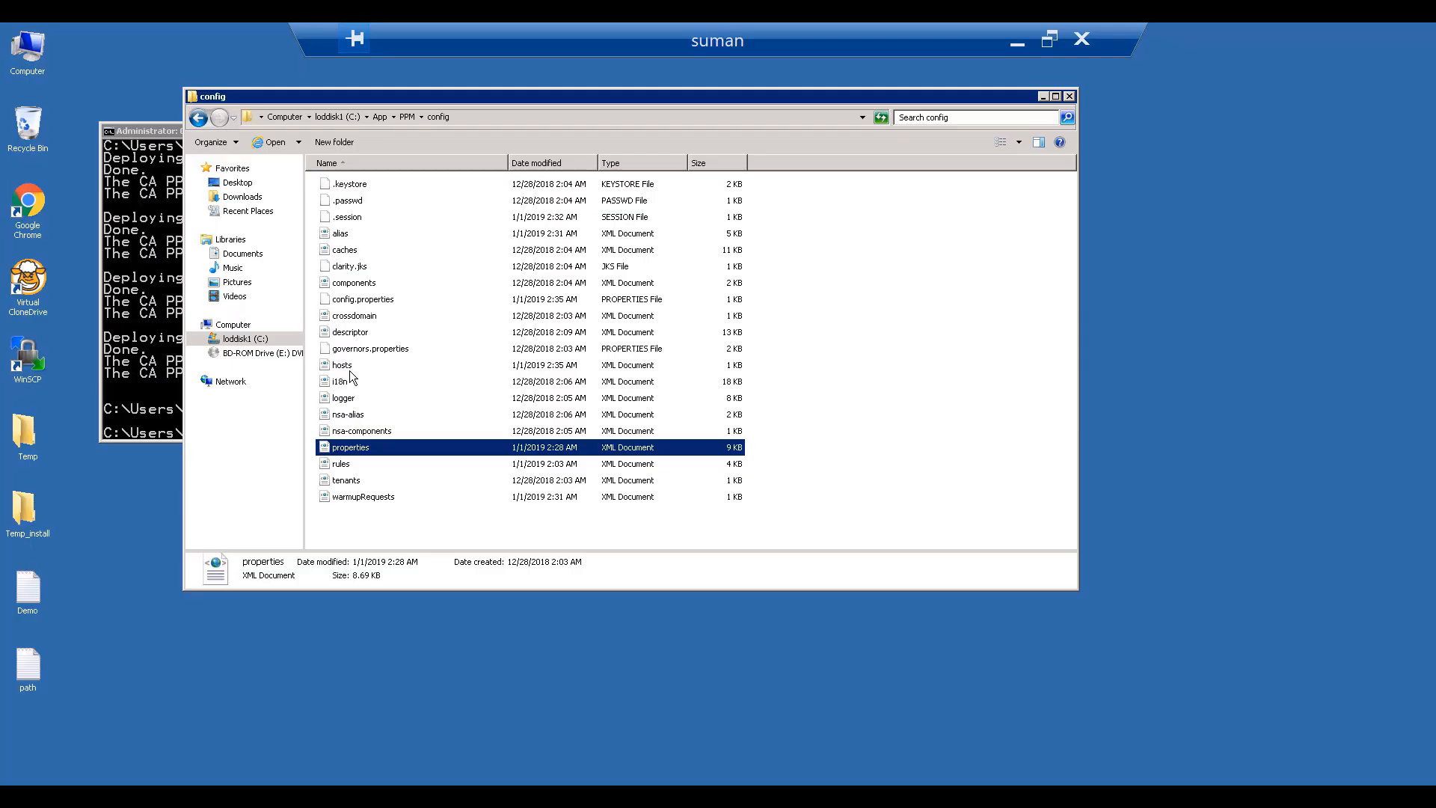
- Open hosts.xml in Notepad++, check the new 10.162.32.102:9091 entry on line 10, then minimize
click(345, 368)
right_click(346, 368)
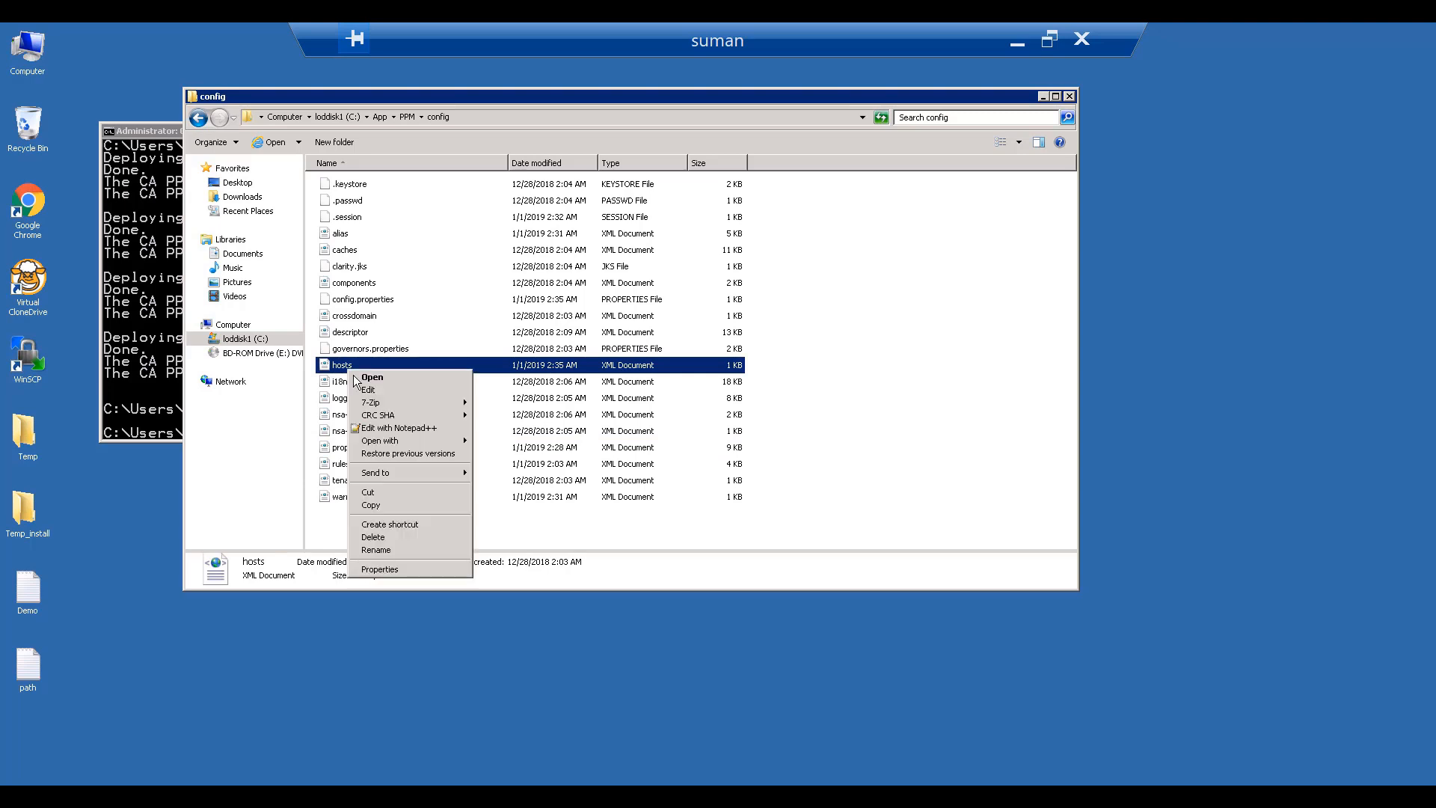
click(401, 427)
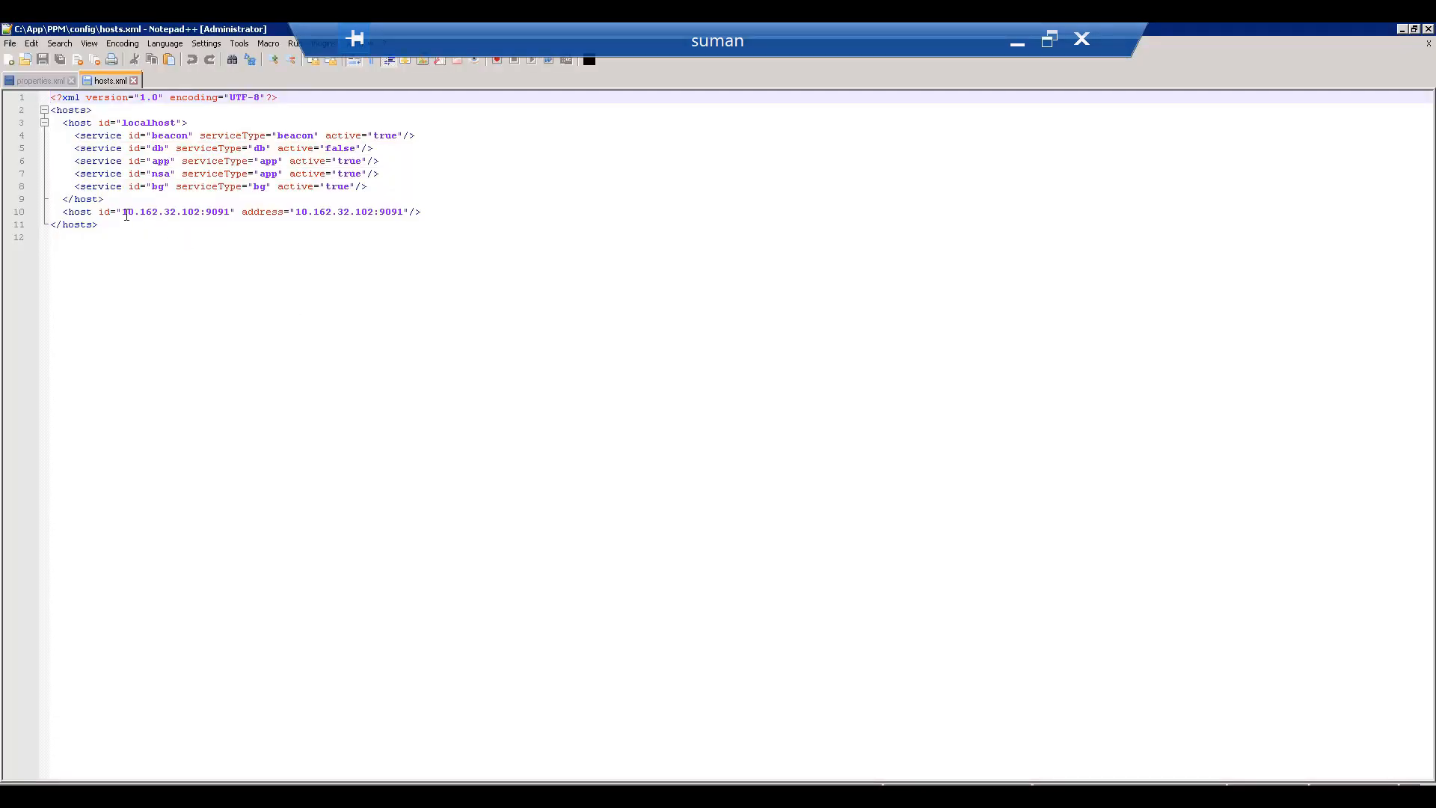
drag(123, 213, 220, 211)
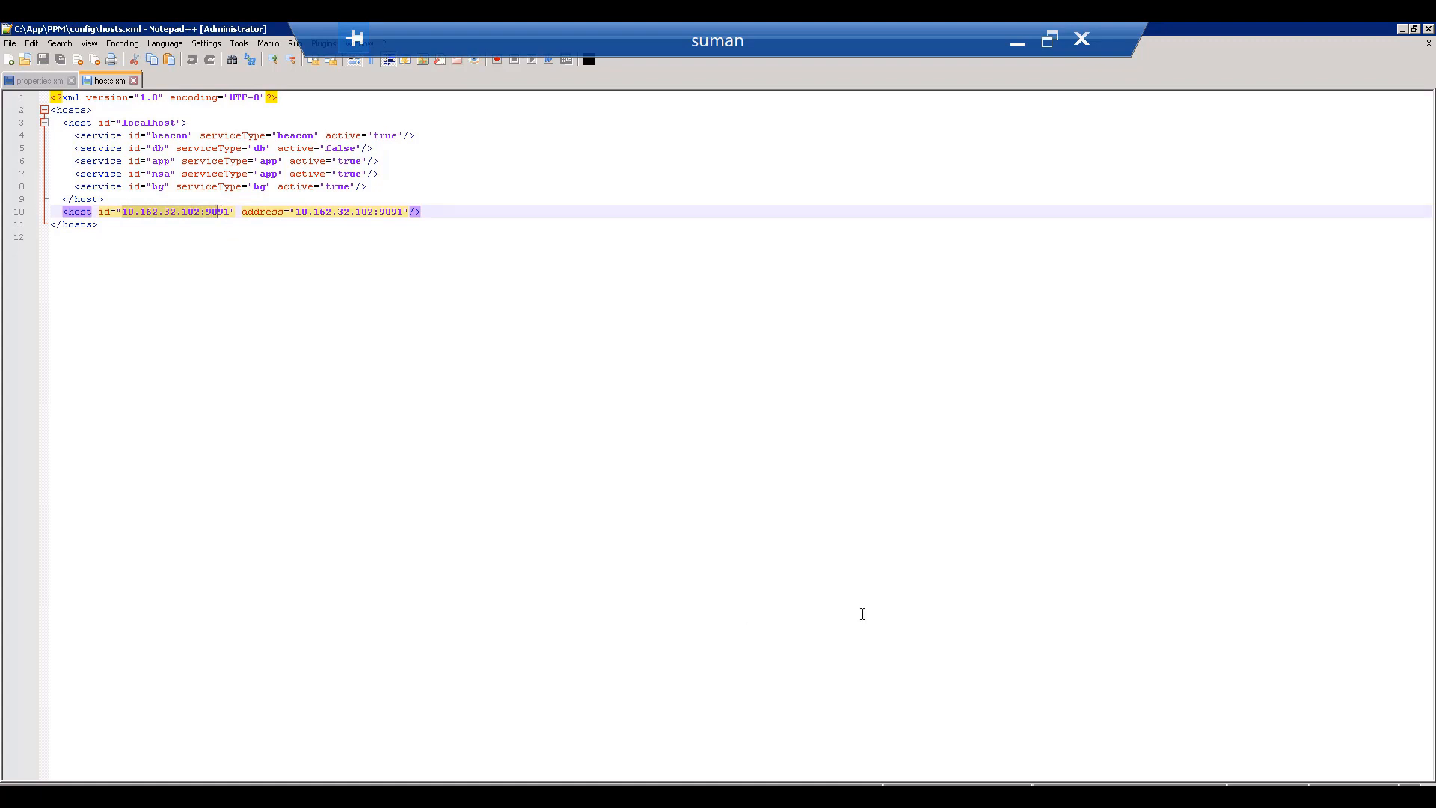
click(1019, 39)
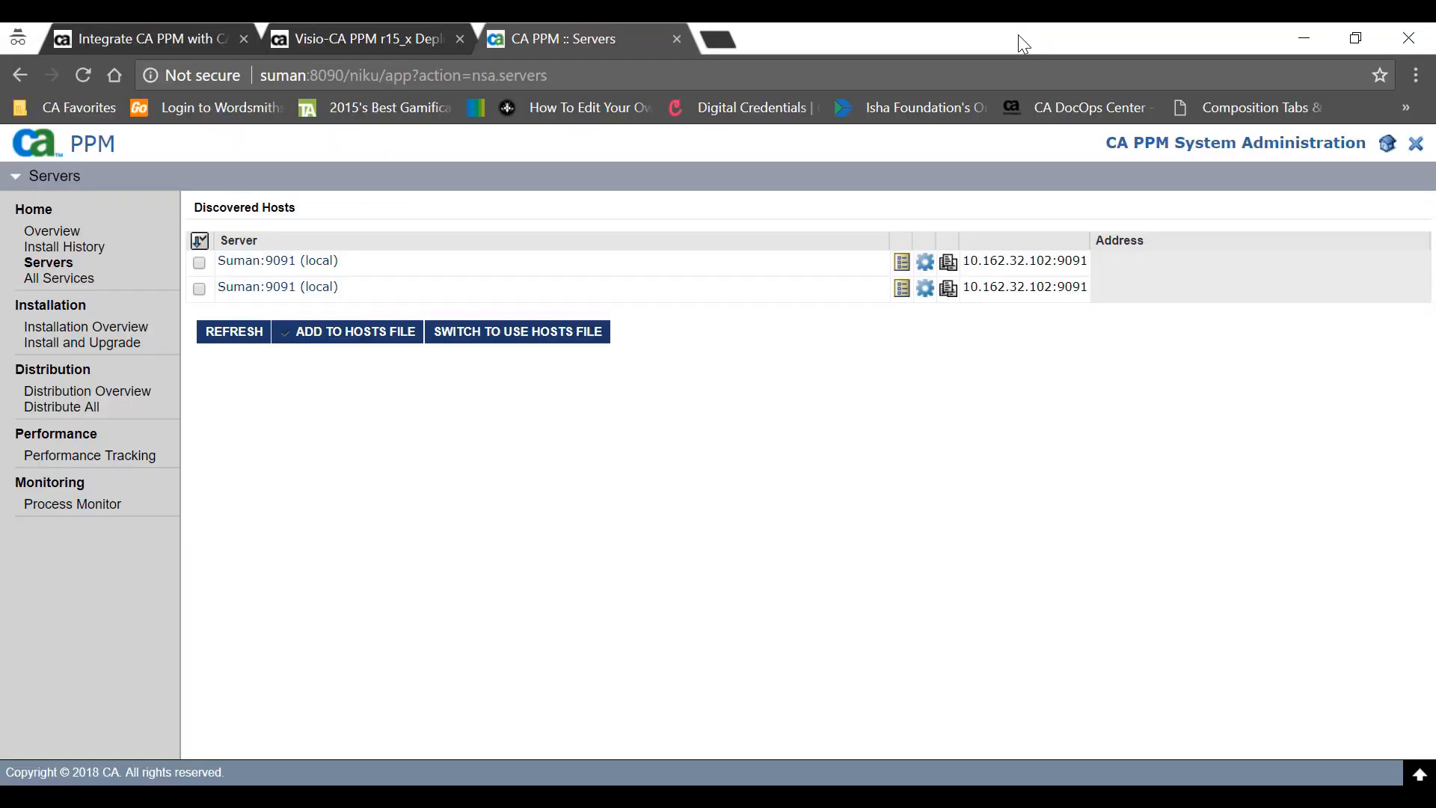
- Switch Suman:9091 discovery to the hosts file, confirm 10.162.32.102:9091, then revert to auto discovery
click(200, 263)
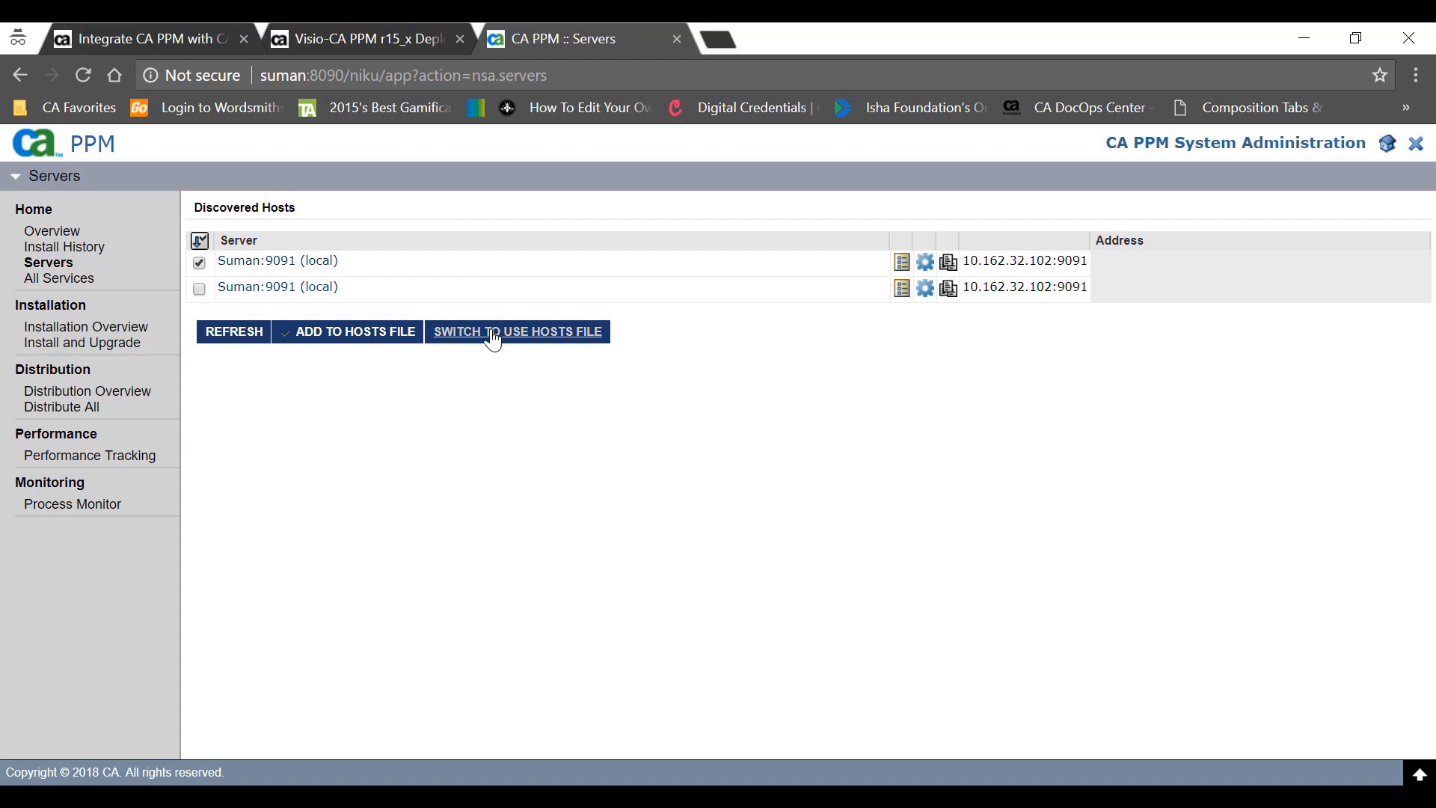
click(493, 340)
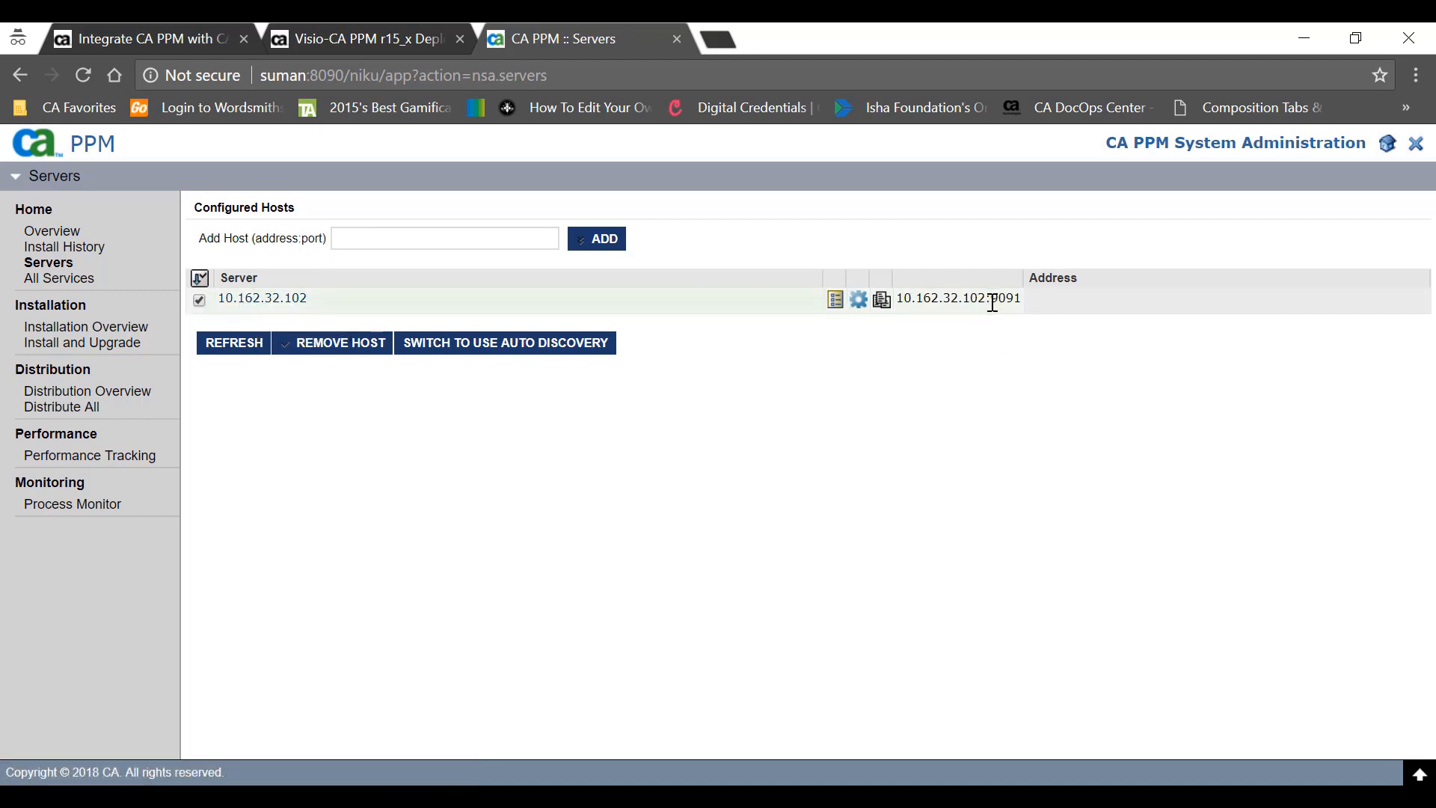
drag(993, 300, 1023, 299)
click(1021, 298)
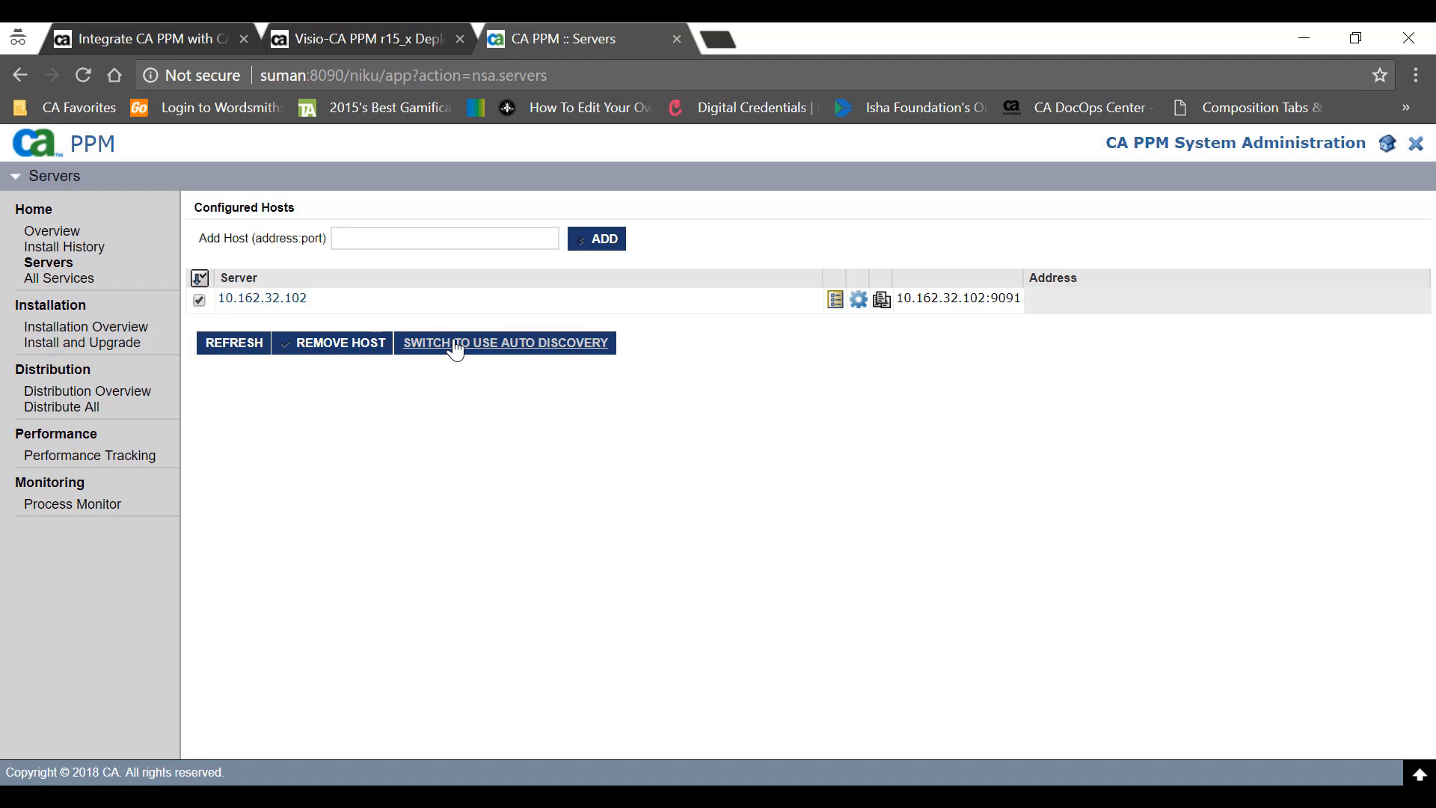
click(456, 344)
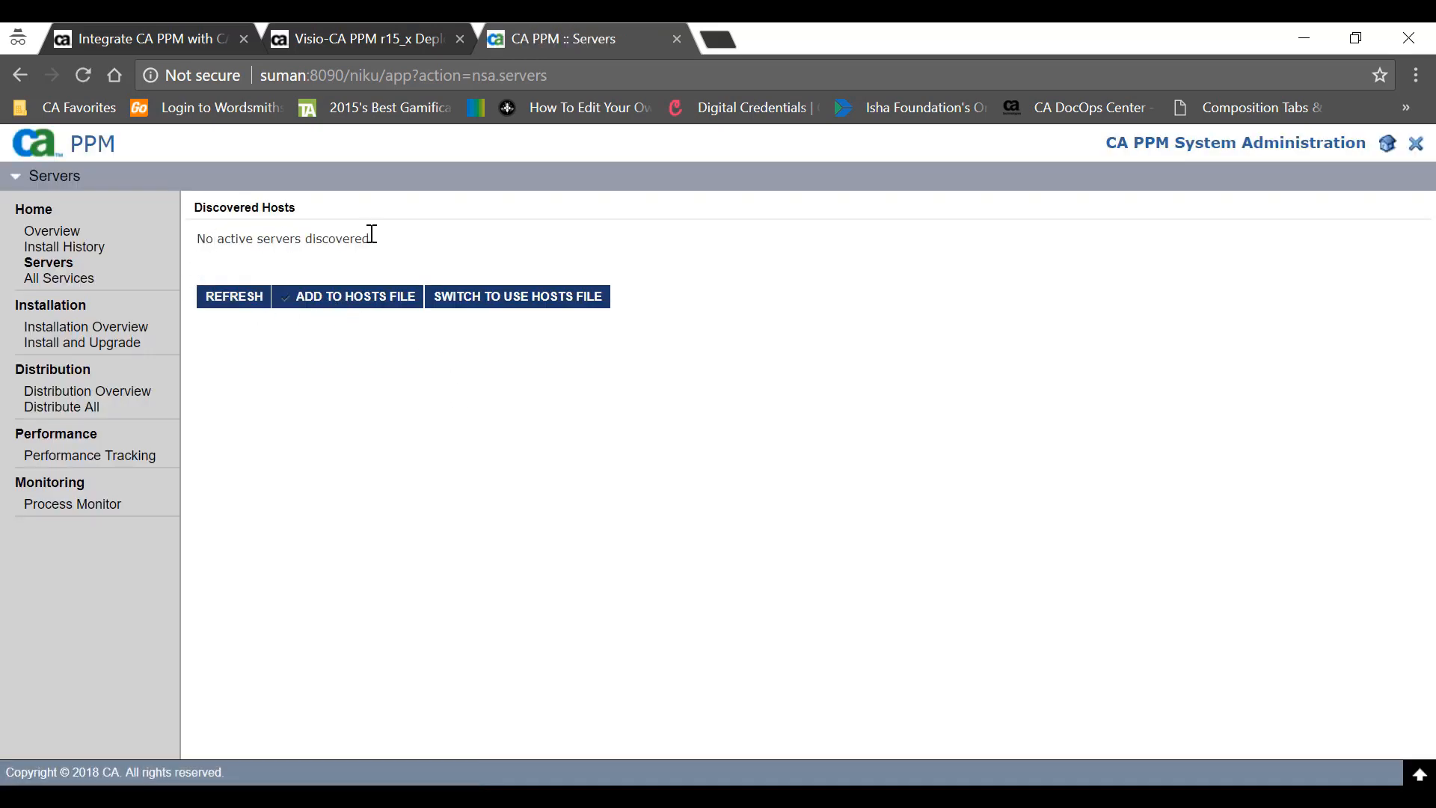
- Log out of CSA and restart the nsa and beacon services with 'service stop start nsa beacon'
click(1416, 159)
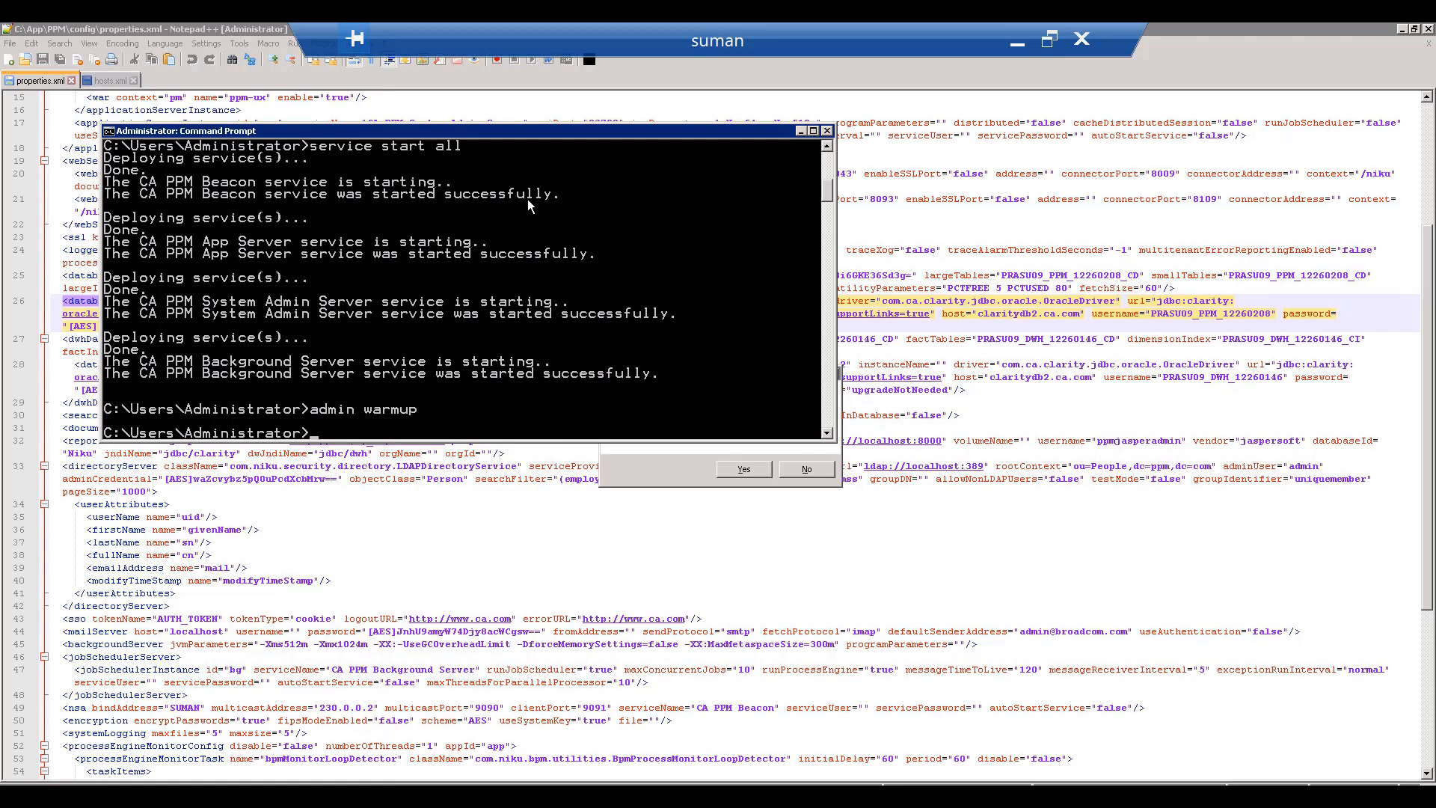
text(service stop start nsa beacon)
key(Return)
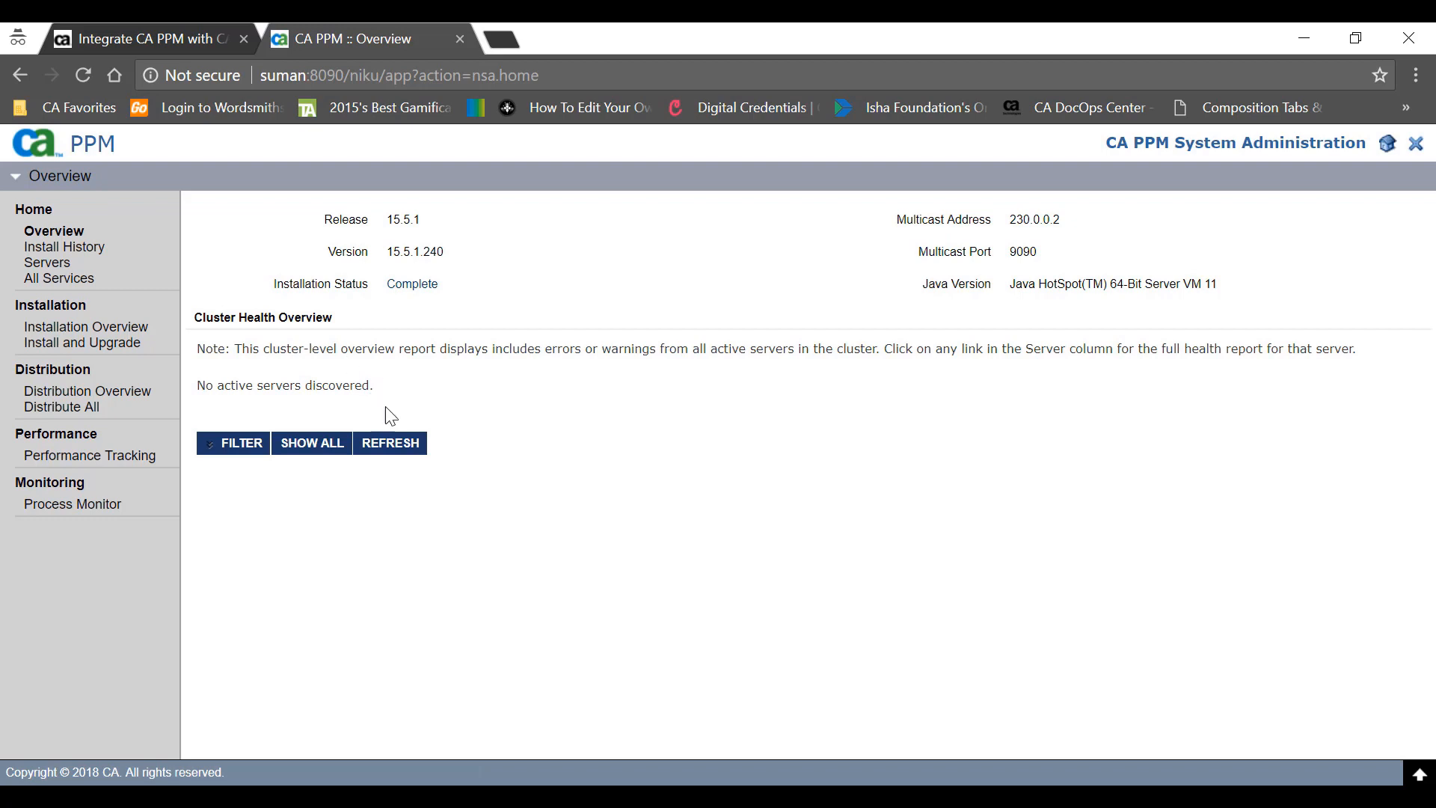
- Refresh the Suman:9091 server list, then review the Overview, All Services and Distribution Overview pages
click(53, 266)
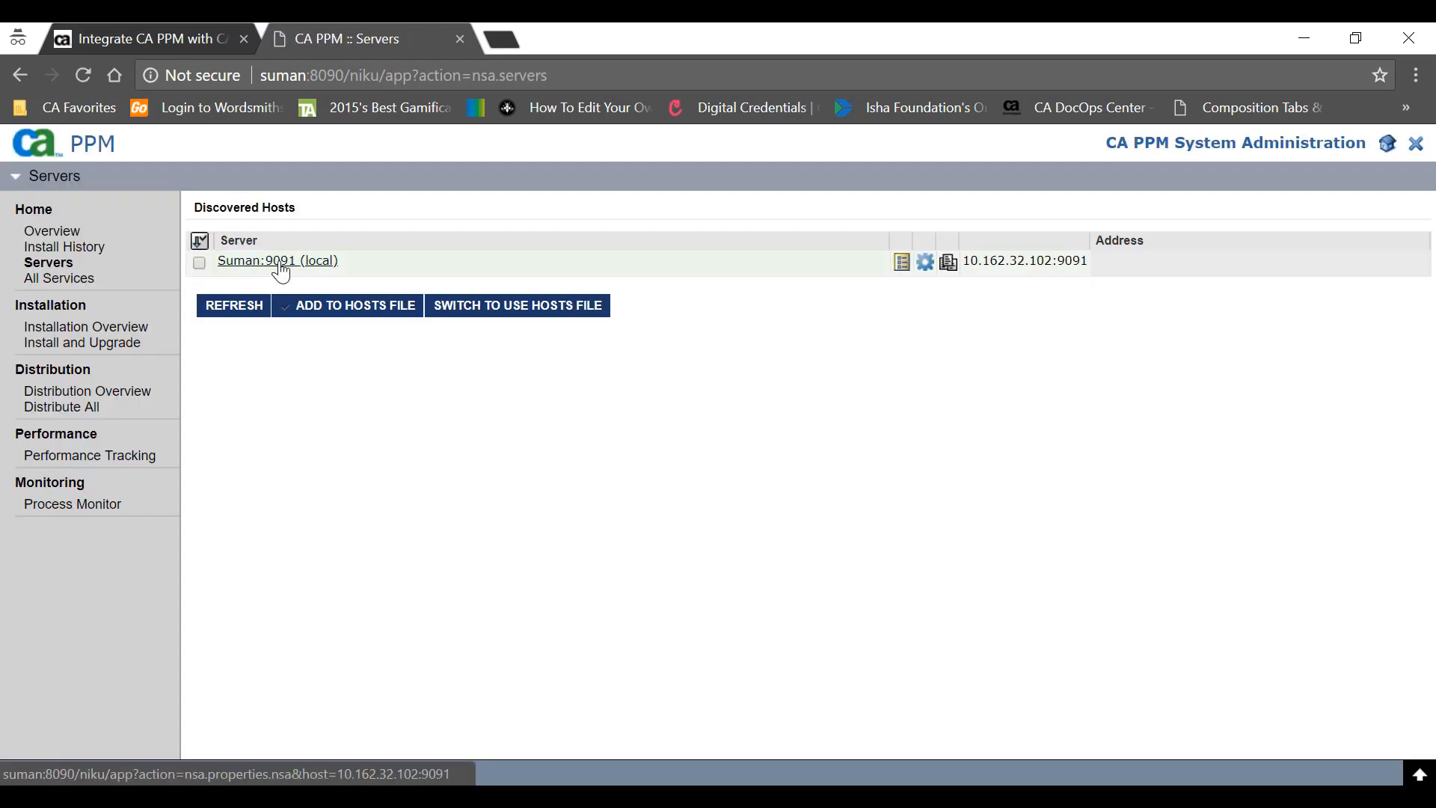
click(199, 263)
click(218, 309)
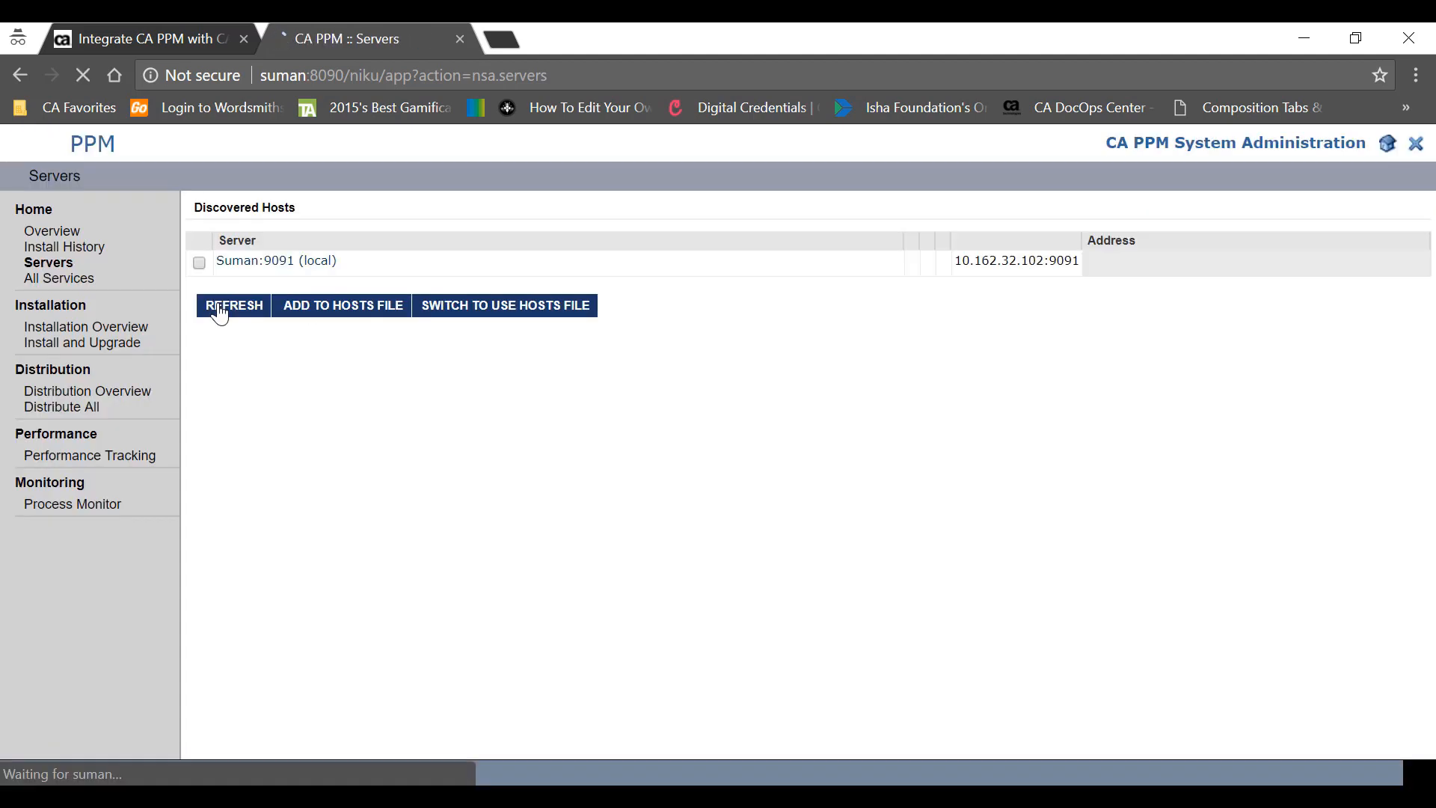
click(46, 233)
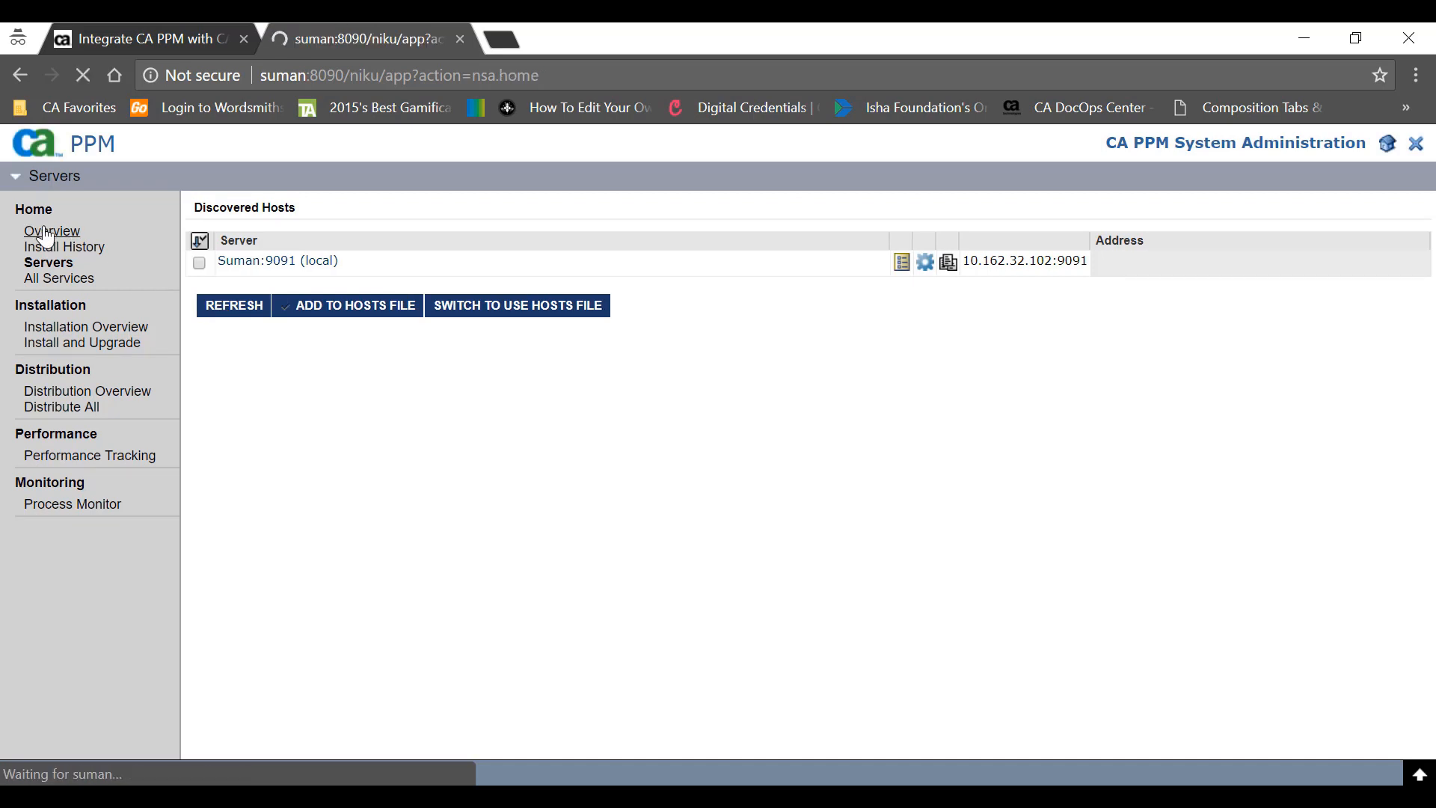
click(60, 282)
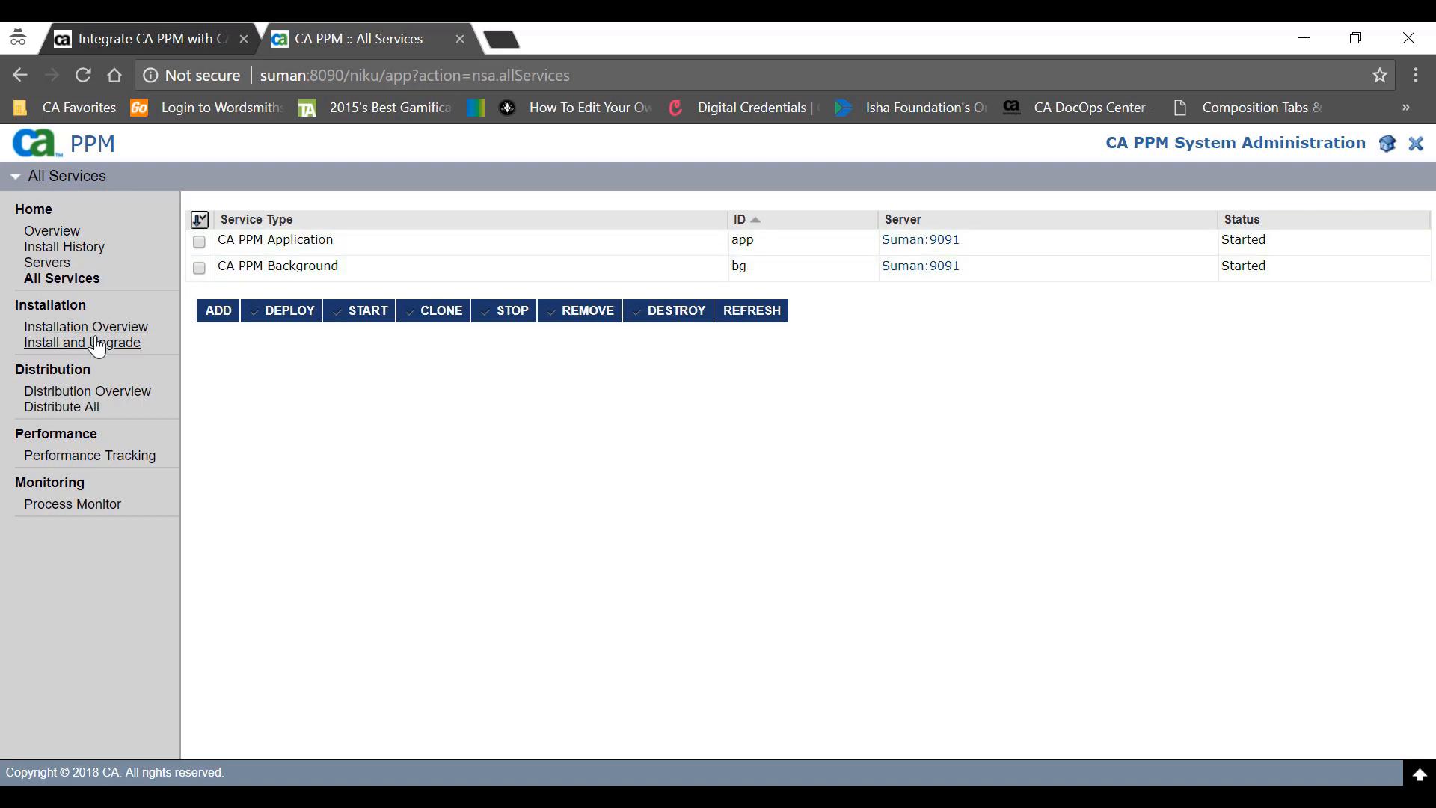
click(88, 391)
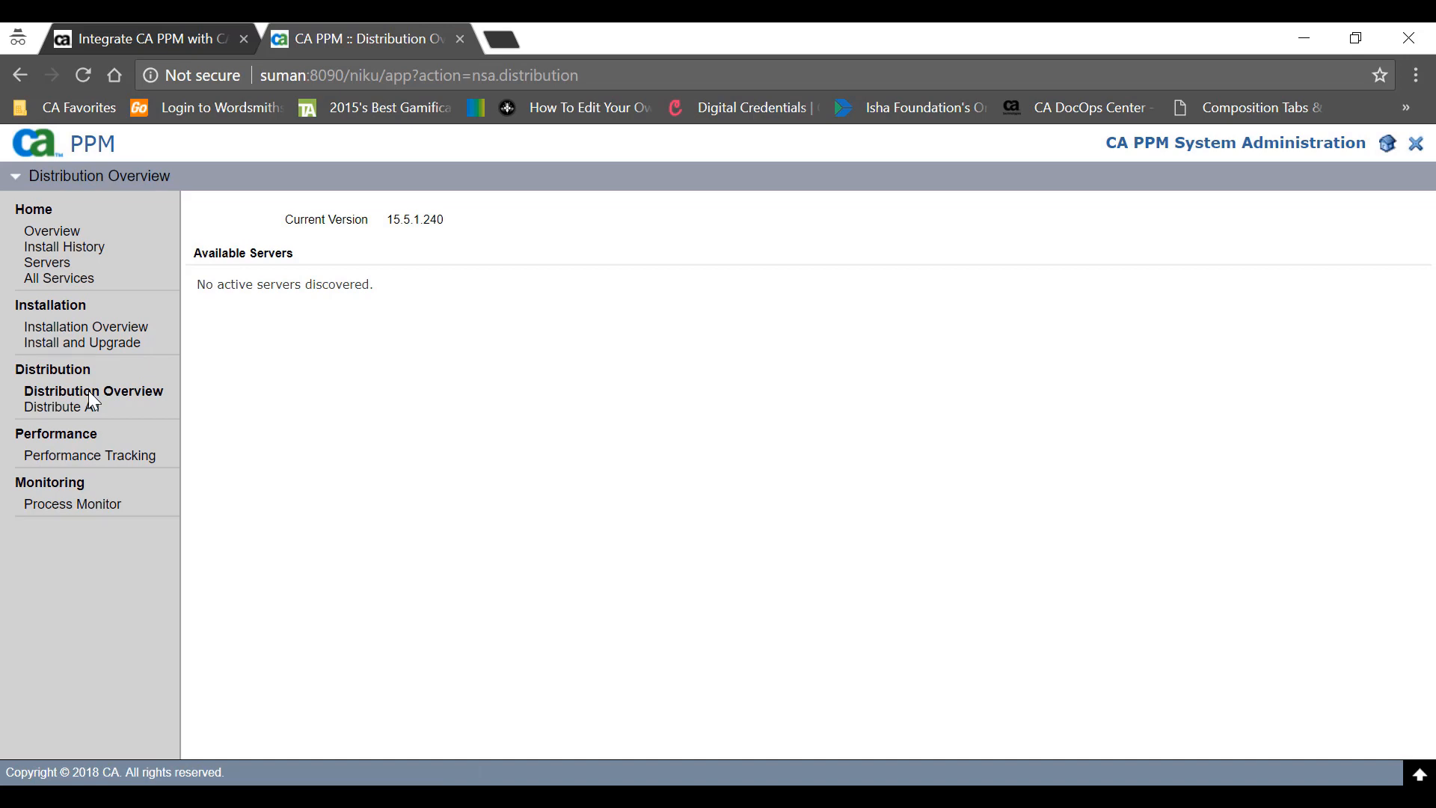
- Return to the browser from the remote desktop and Distribute All to the cluster
click(806, 778)
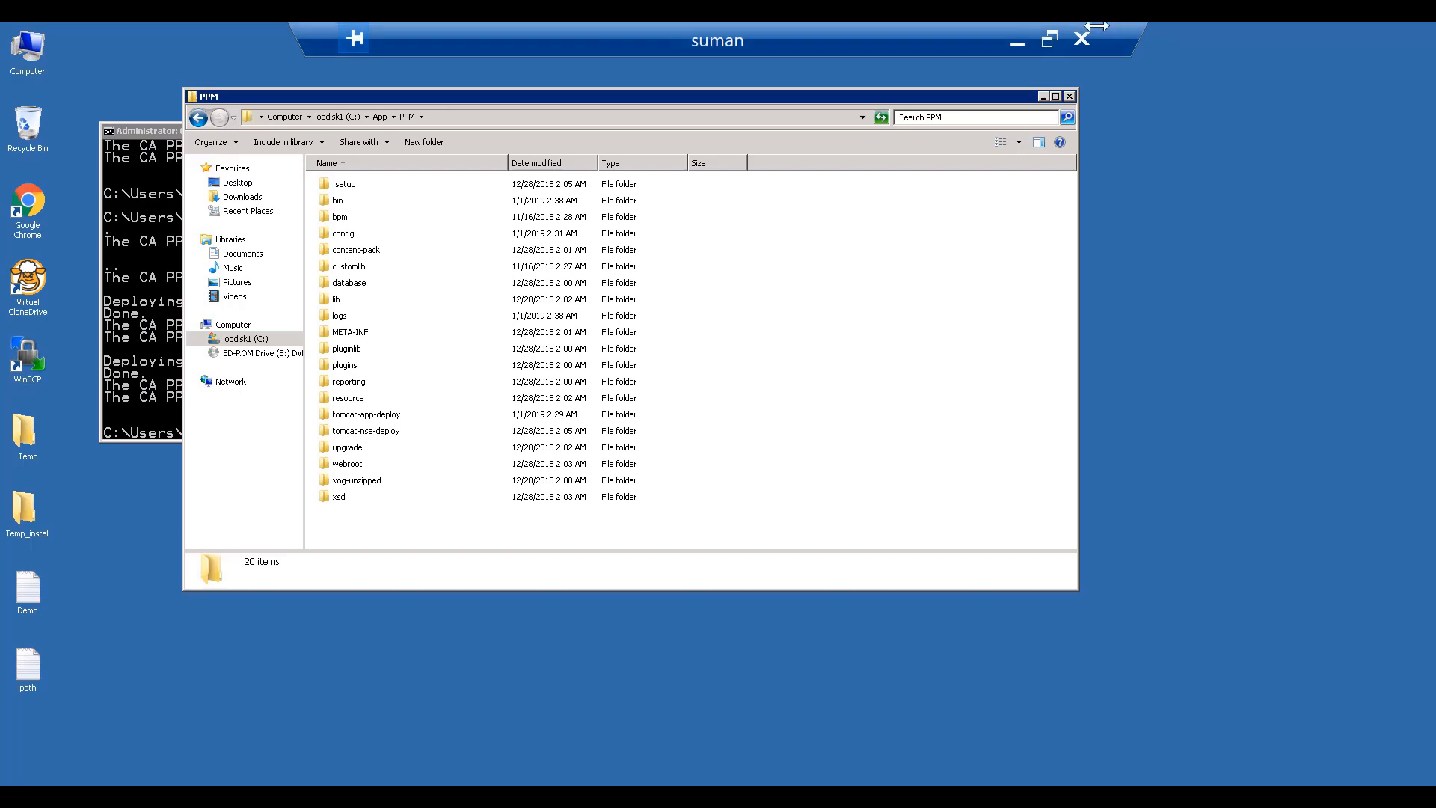
click(1019, 39)
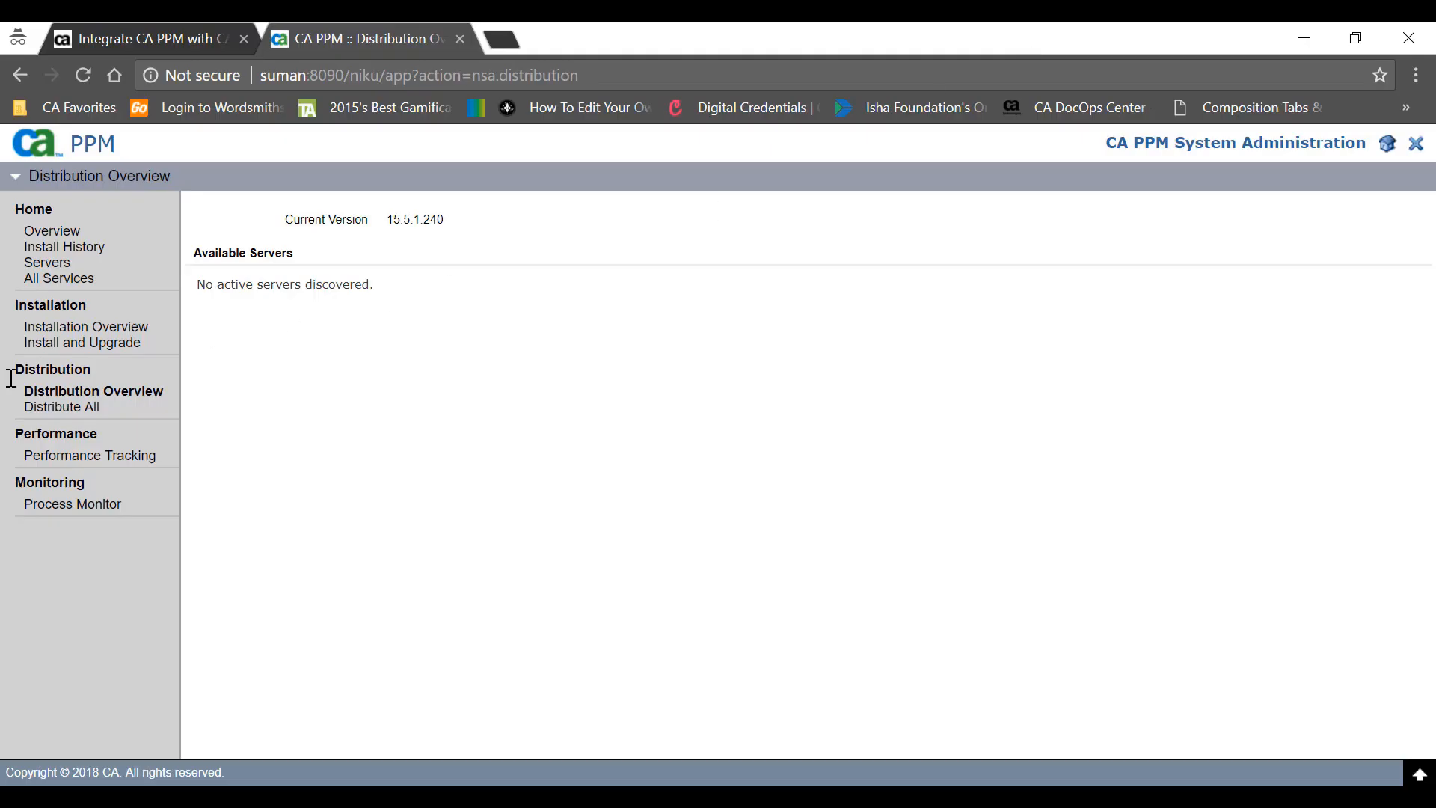
drag(354, 285, 217, 285)
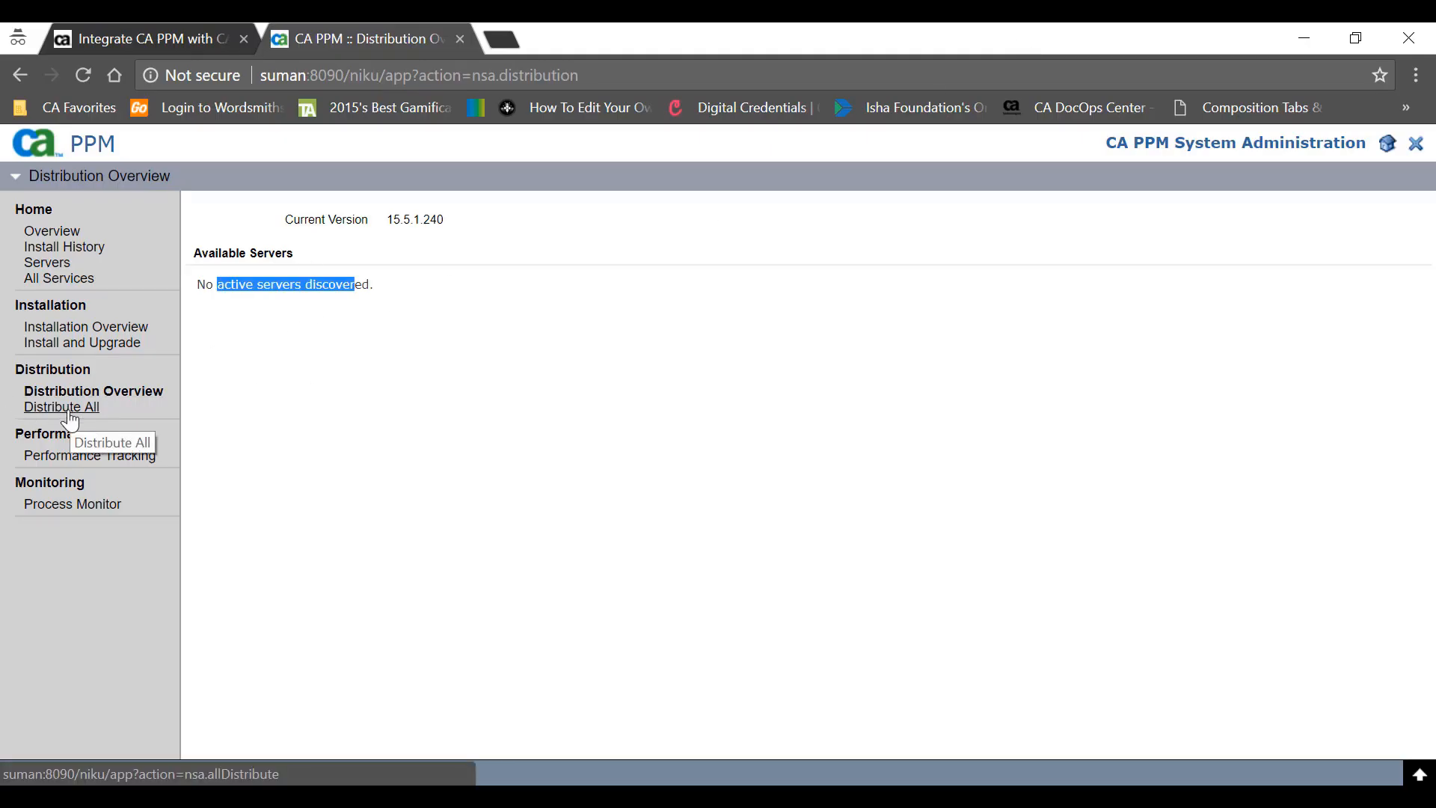
click(67, 408)
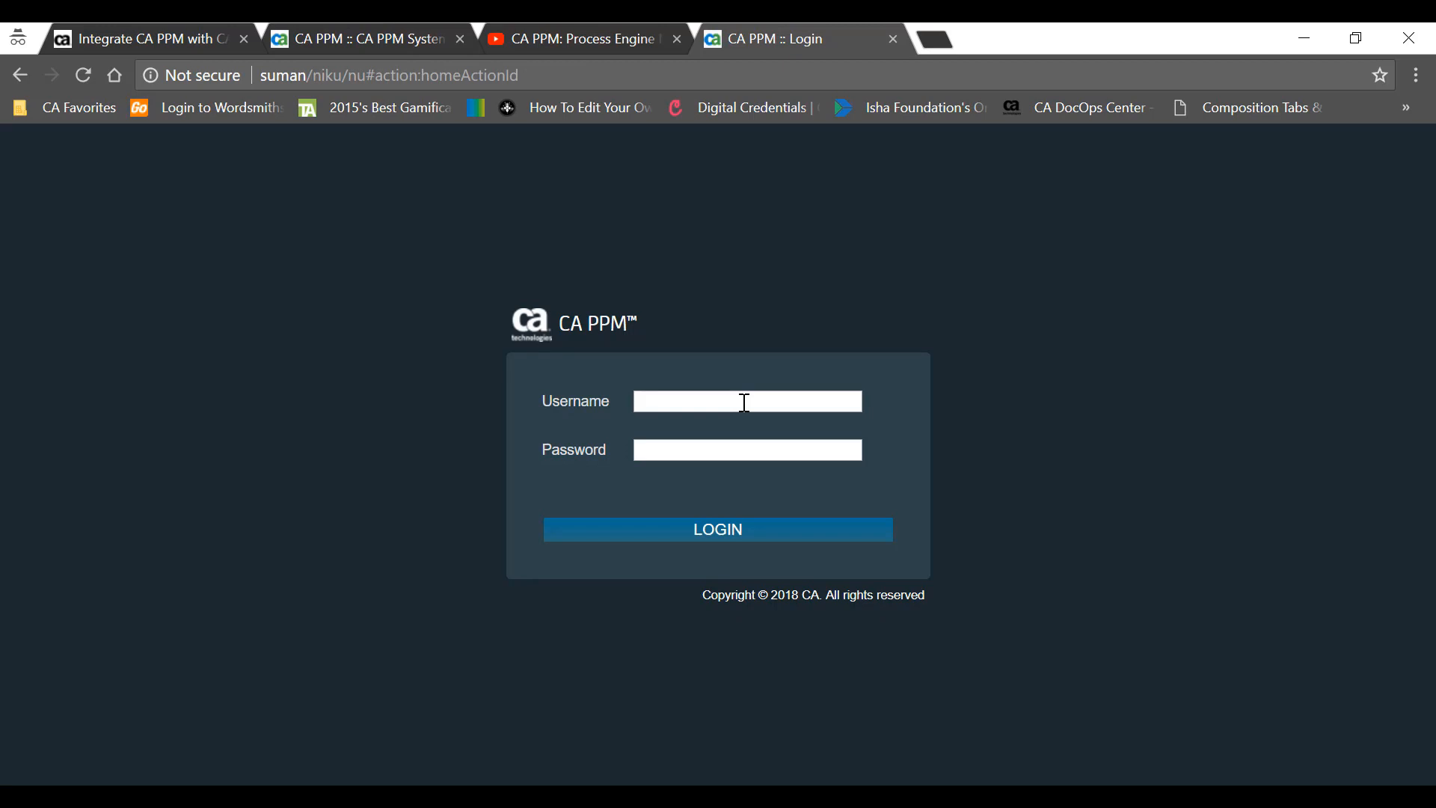
- Sign in to CA PPM with the admin username and password, then scroll the CSA documentation
text(adminadmin)
click(726, 533)
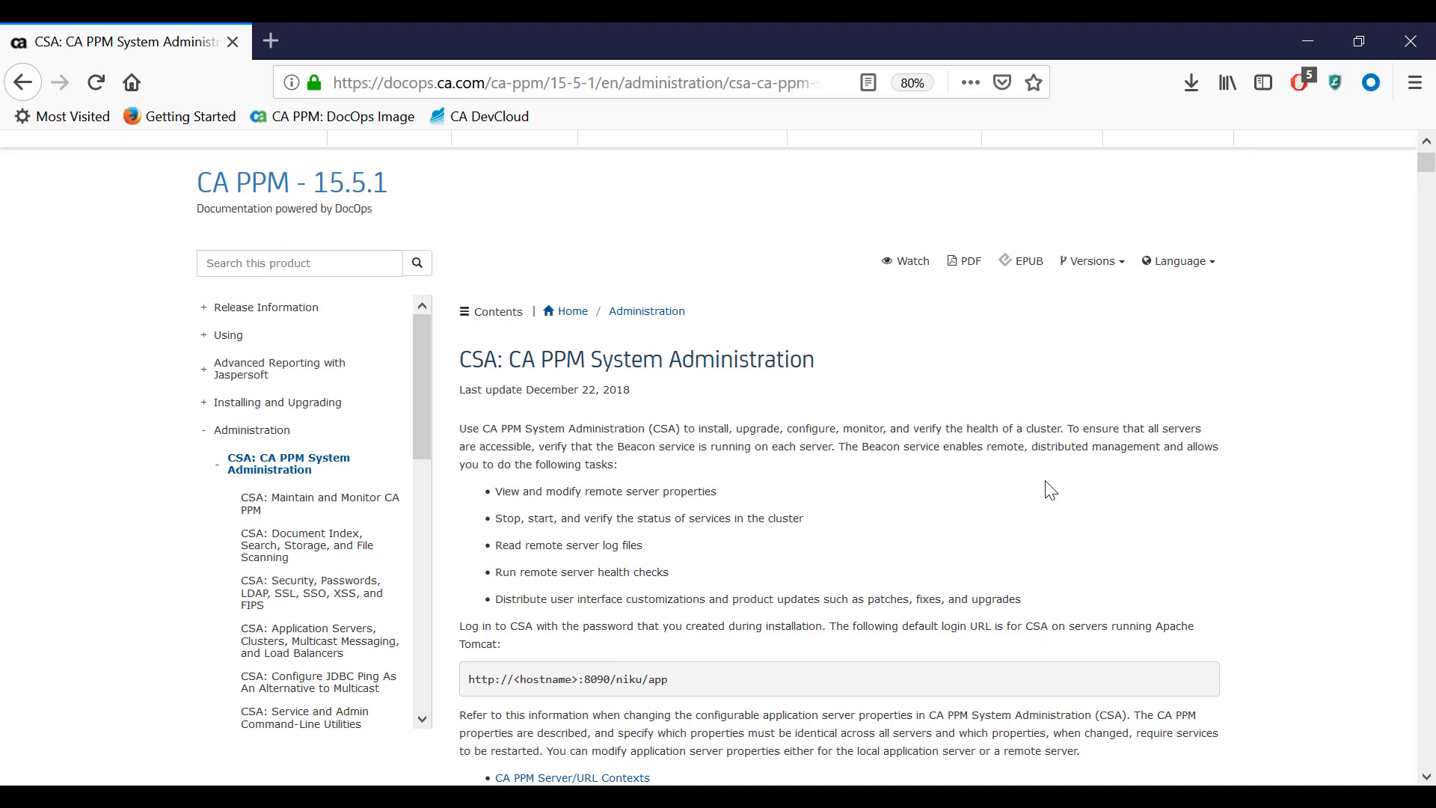
scroll(1050, 490, down, 6)
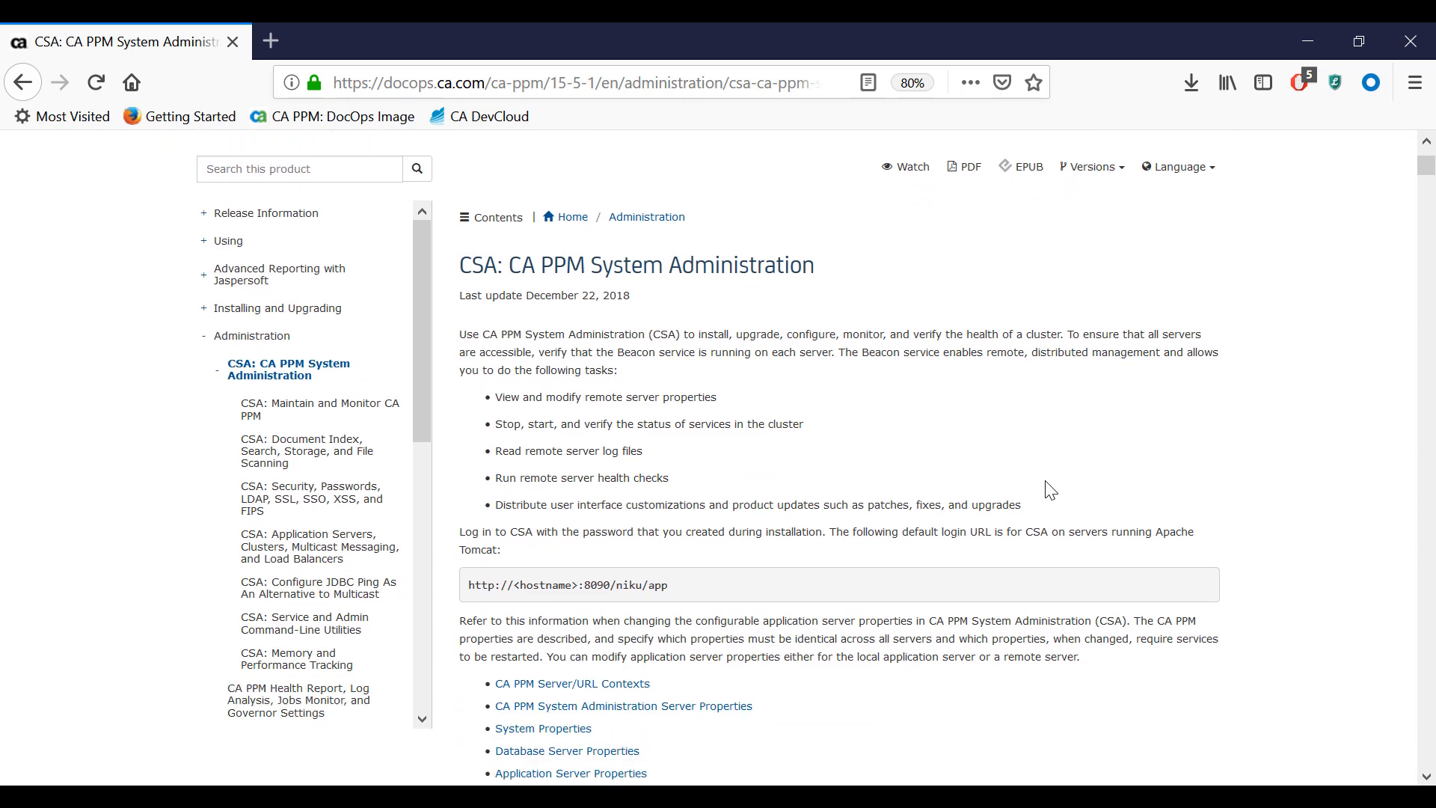